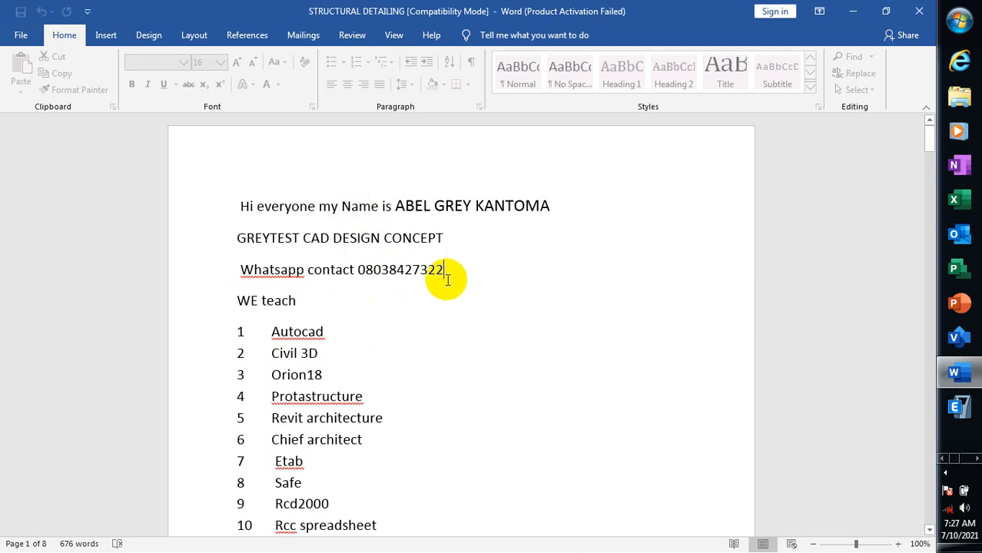
scroll(452, 288, "down", 2)
scroll(452, 292, "down", 4)
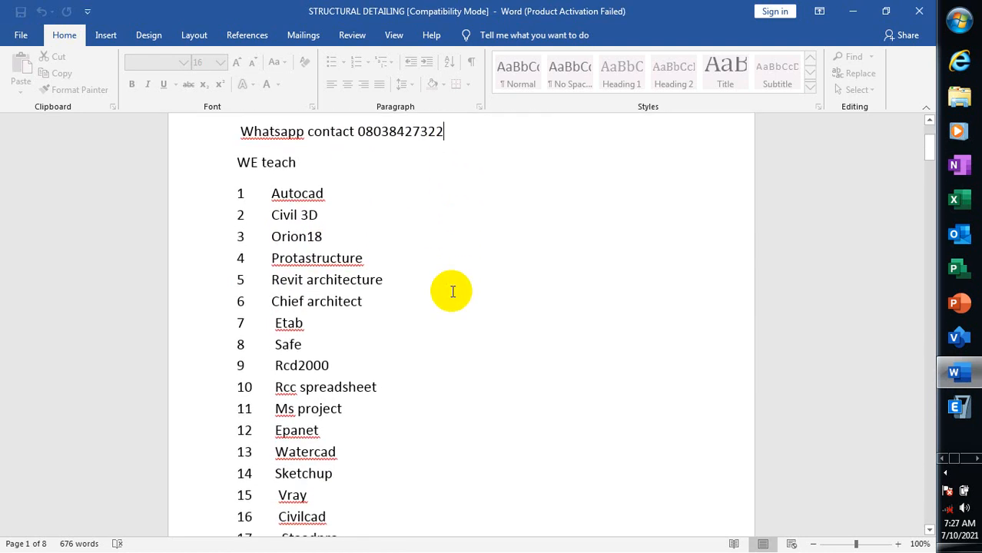
scroll(453, 292, "up", 2)
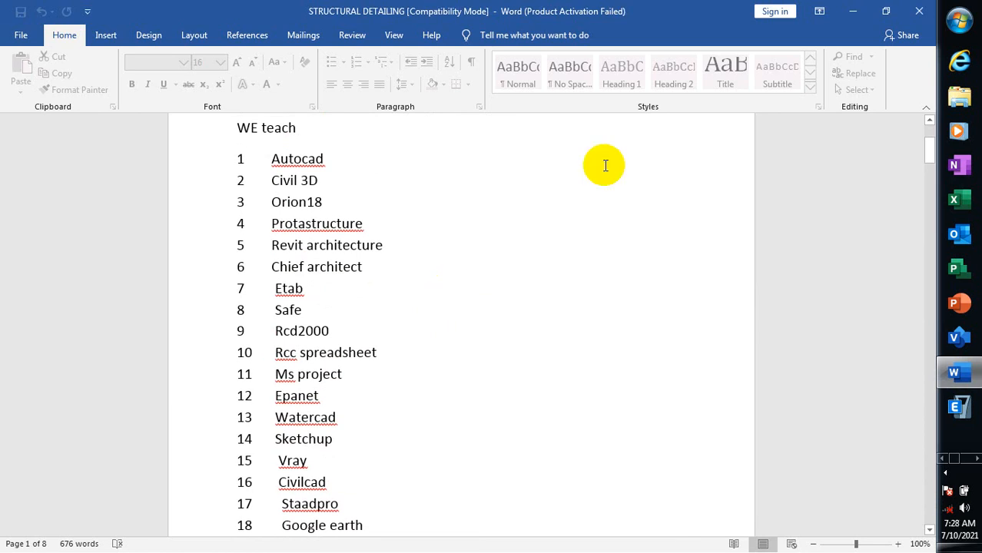
Step: Minimize the Word document and switch to the running RCDC 8.0 window
left_click(853, 14)
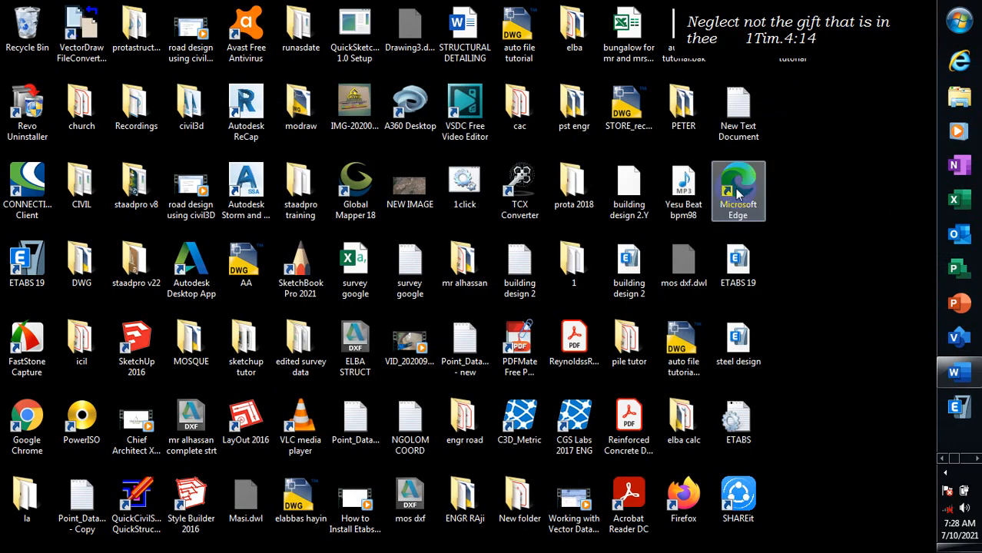
left_click(976, 460)
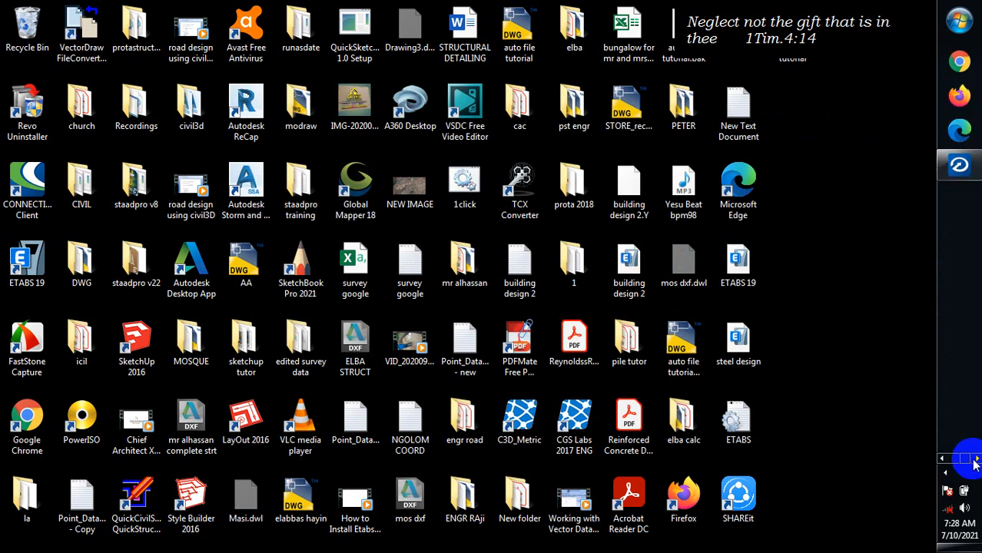
left_click(959, 164)
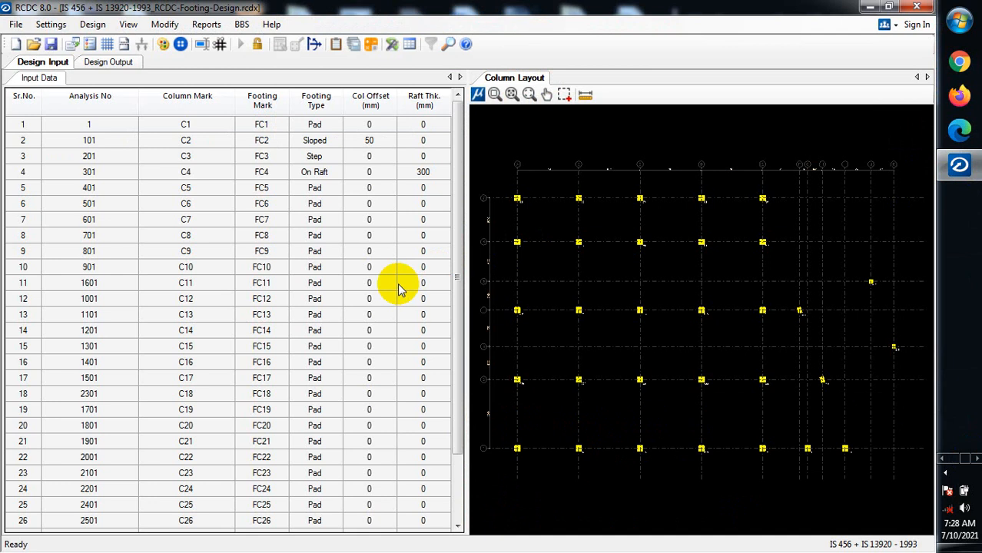
Step: Open the recent project IS 456 + IS 13920-1993_RCDC-Slab-Design.rcdx and display its design input data with the slab layout
left_click(13, 26)
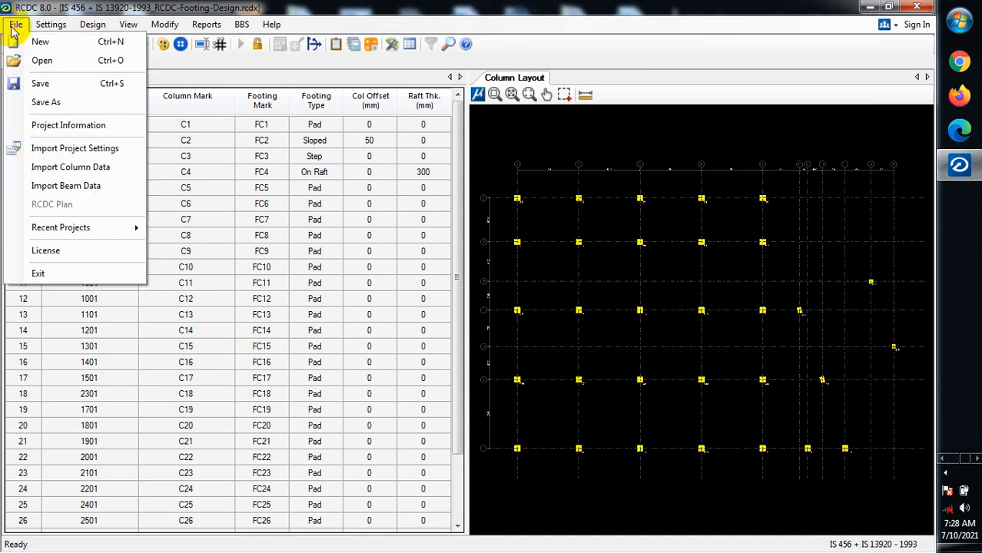
mouse_move(46, 228)
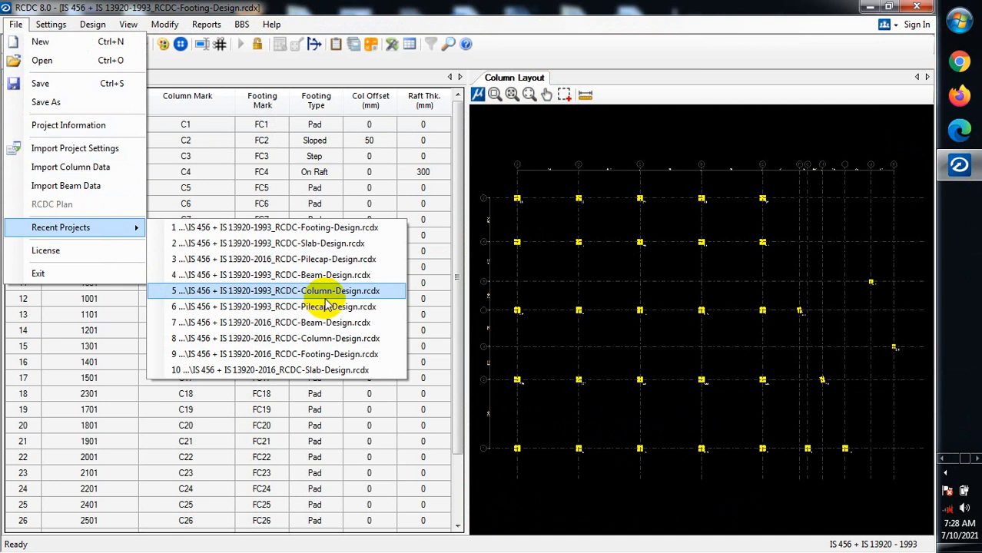
left_click(370, 244)
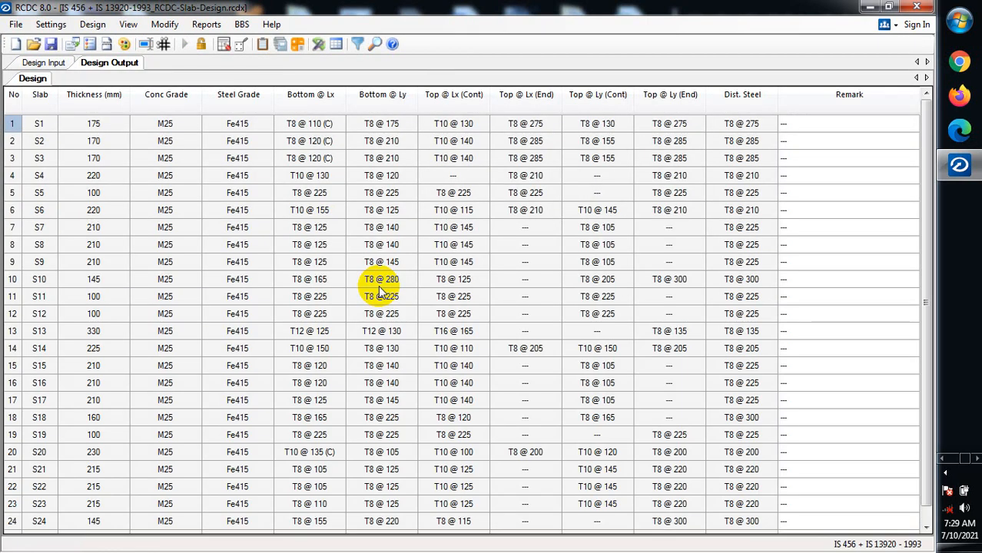
left_click(54, 65)
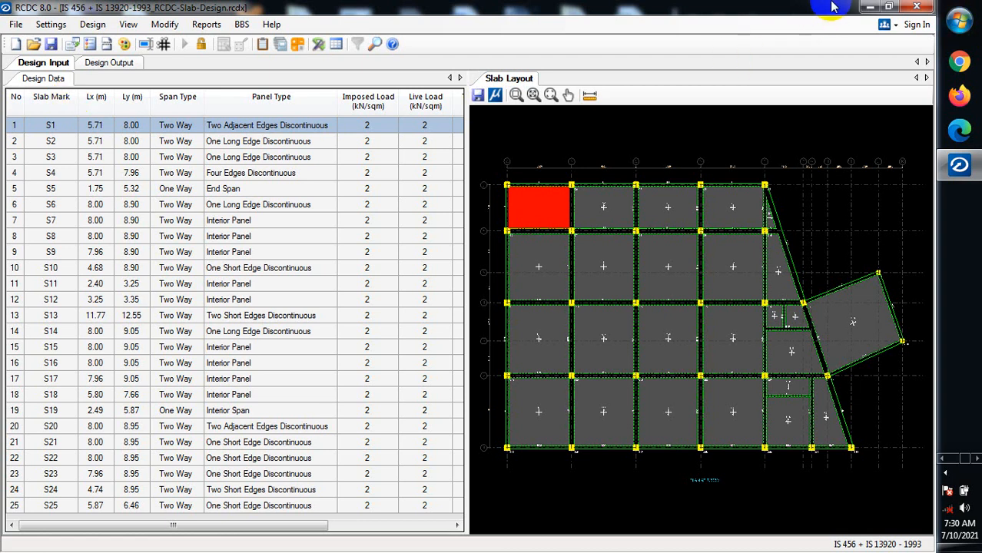
Step: Switch to the STRUCTURAL DETAILING document in Word and review the list of taught programs on the first page
left_click(867, 7)
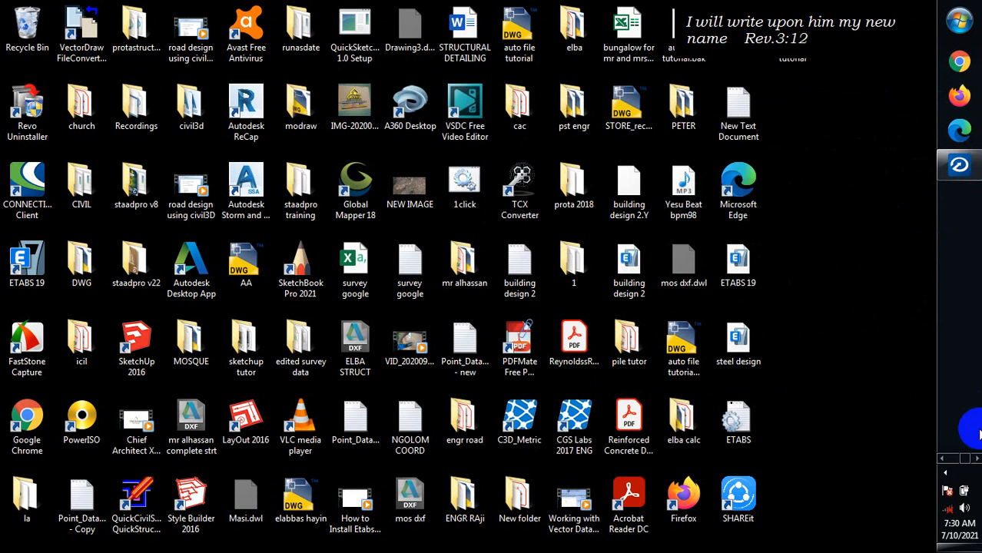
left_click(942, 459)
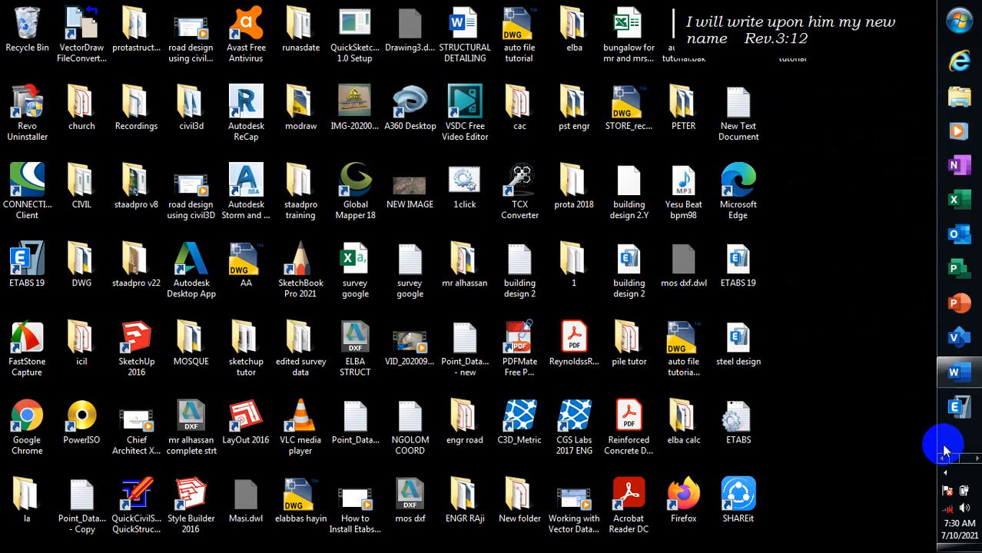
left_click(956, 372)
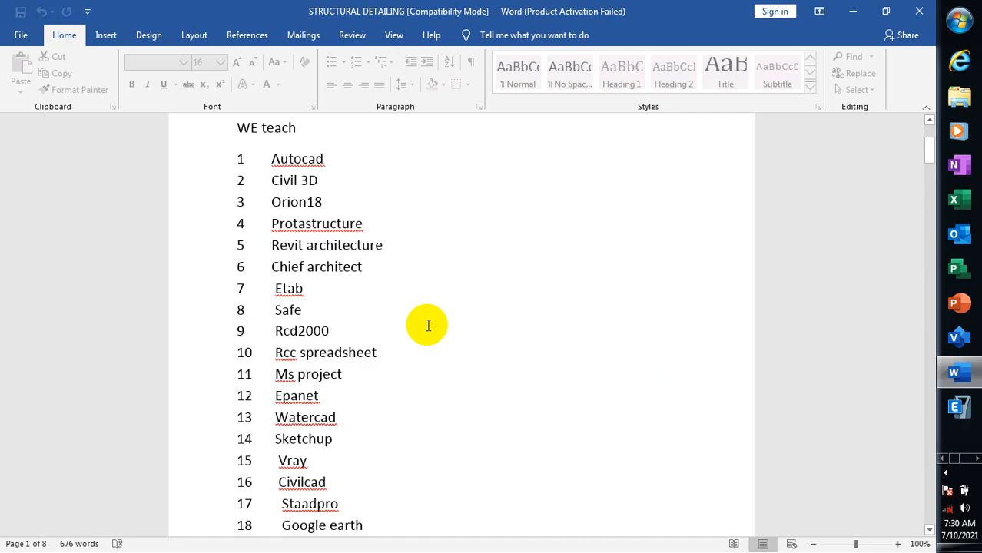
scroll(379, 399, "up", 5)
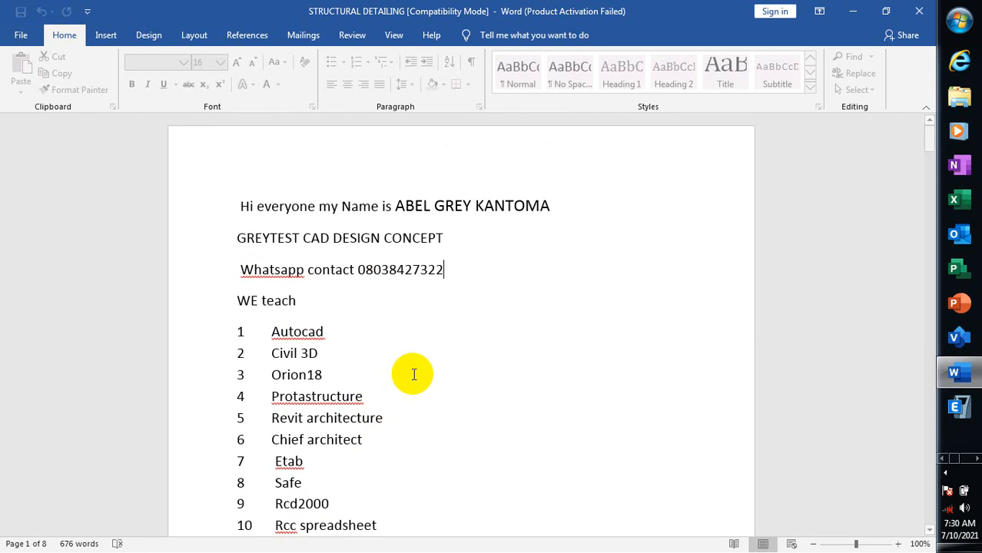
left_click(360, 396)
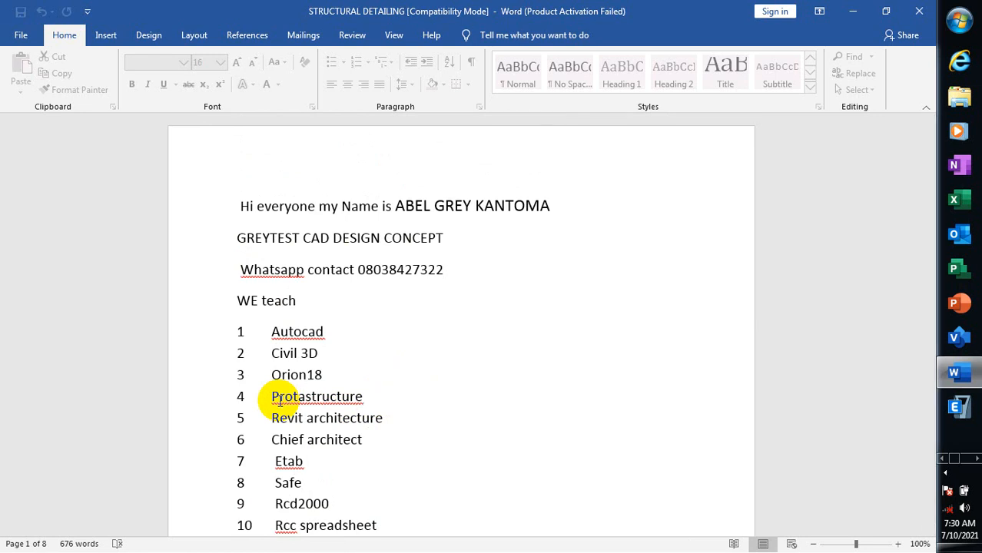
Step: Minimize the Word document and return to the slab design project in RCDC
left_click(855, 13)
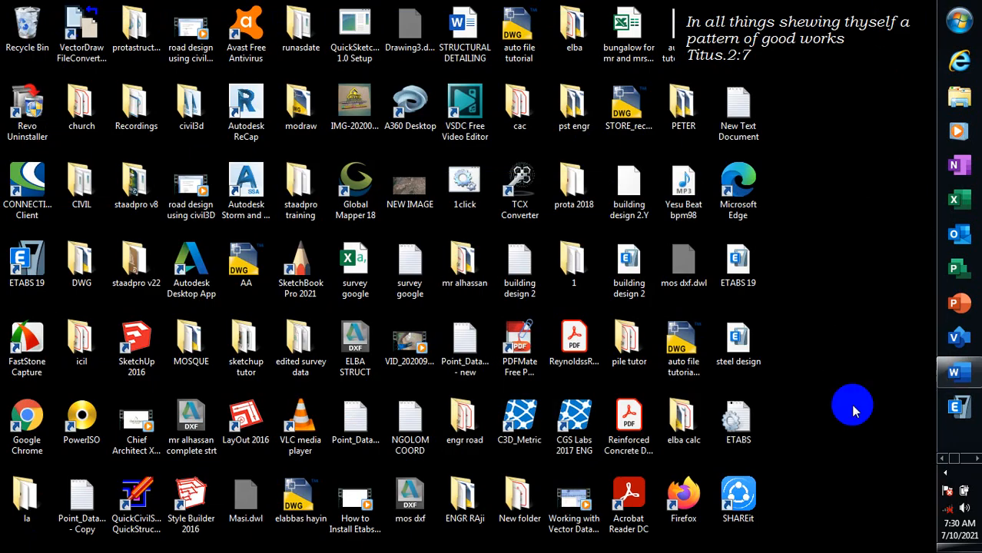
left_click(972, 459)
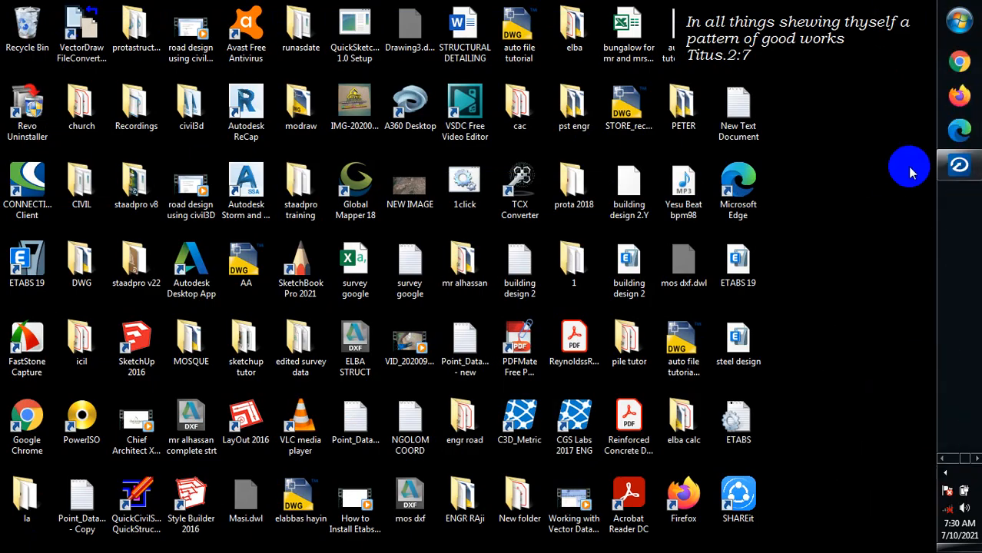
left_click(953, 171)
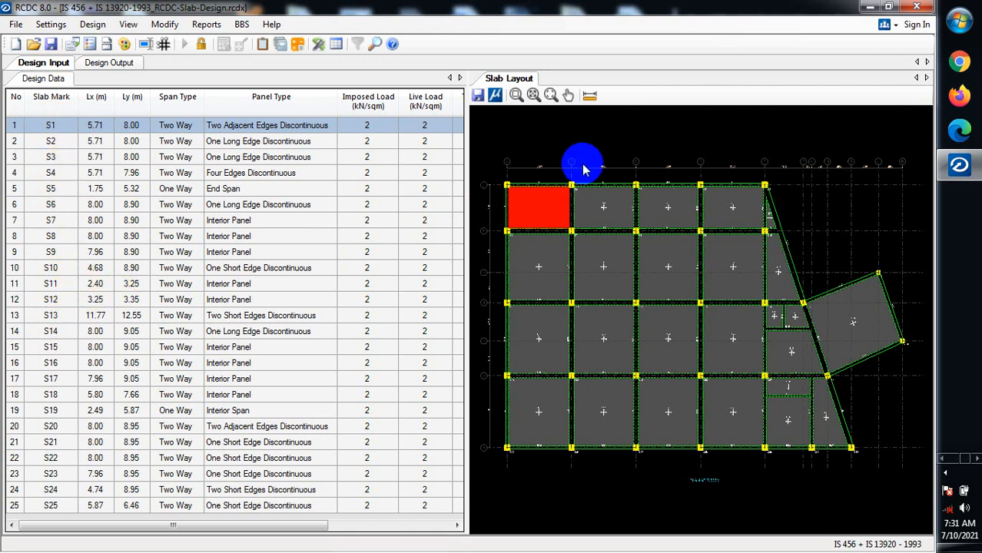
Step: Examine slabs S2, S3 and S4 and their span arrows along the upper row of the slab layout
scroll(538, 215, "up", 3)
scroll(492, 204, "up", 1)
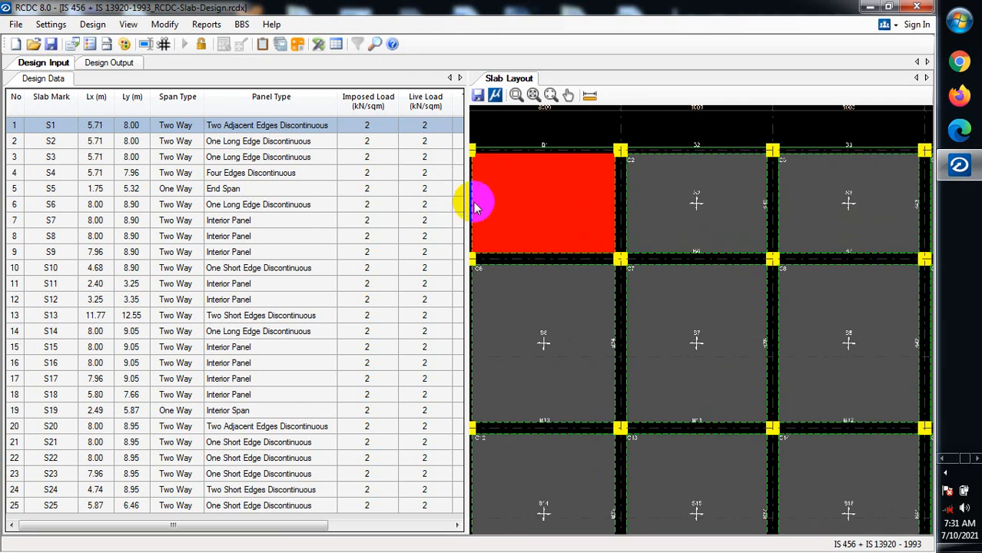
scroll(496, 197, "down", 1)
scroll(624, 183, "up", 4)
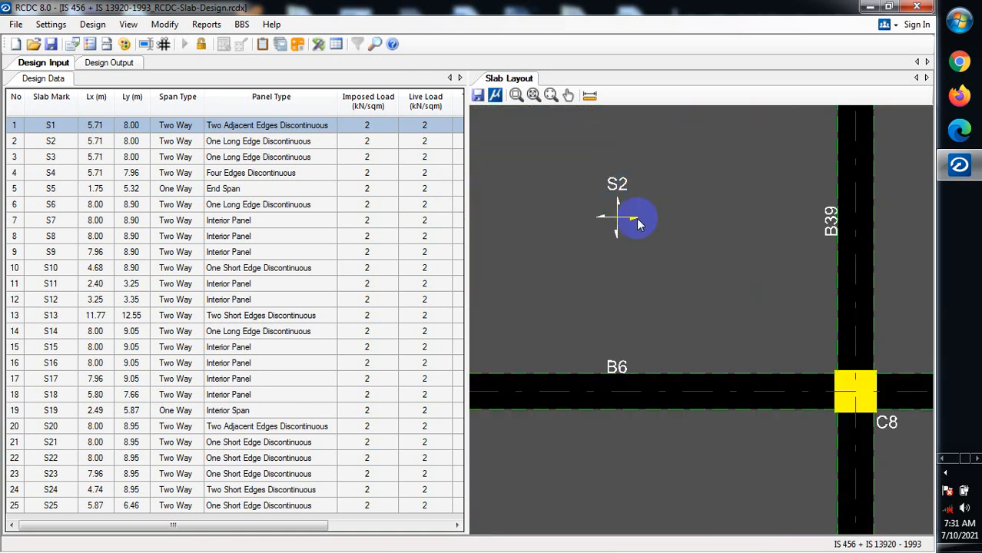
scroll(520, 245, "down", 3)
scroll(828, 211, "up", 3)
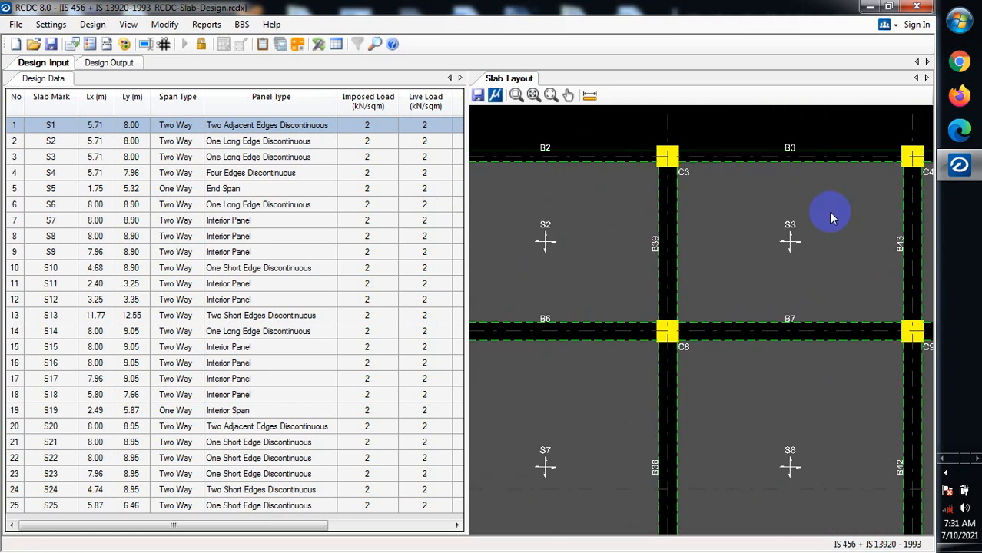
scroll(596, 242, "down", 3)
scroll(799, 237, "up", 3)
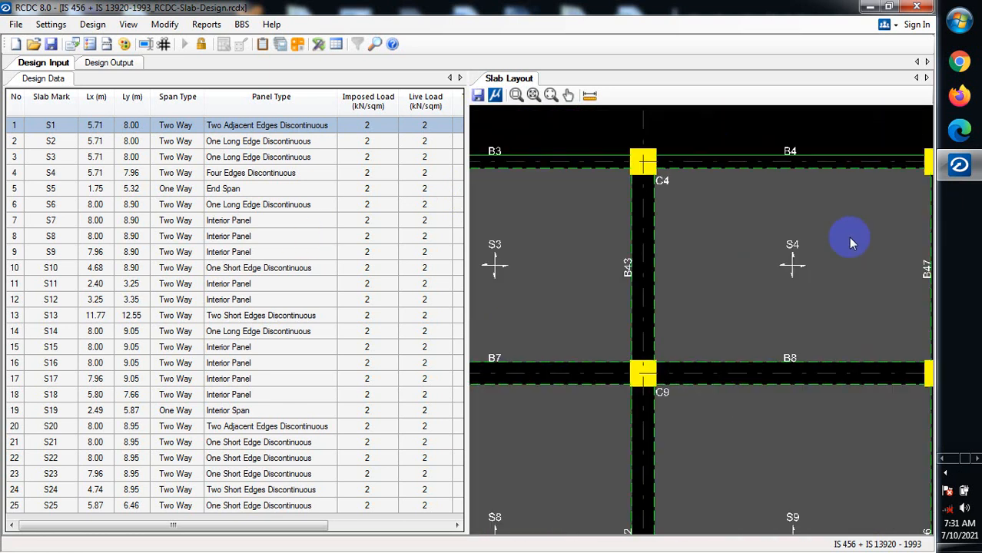
scroll(813, 234, "down", 5)
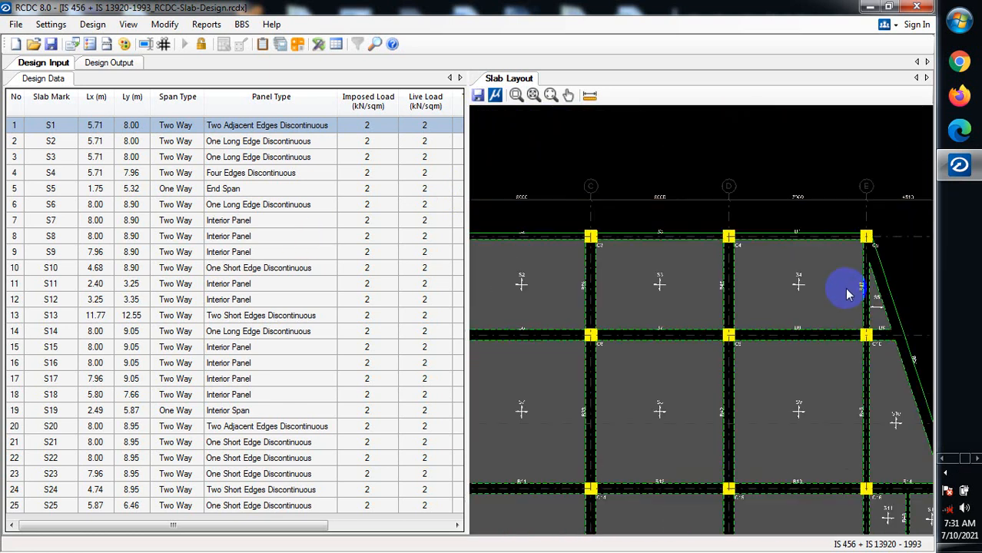
scroll(618, 409, "up", 4)
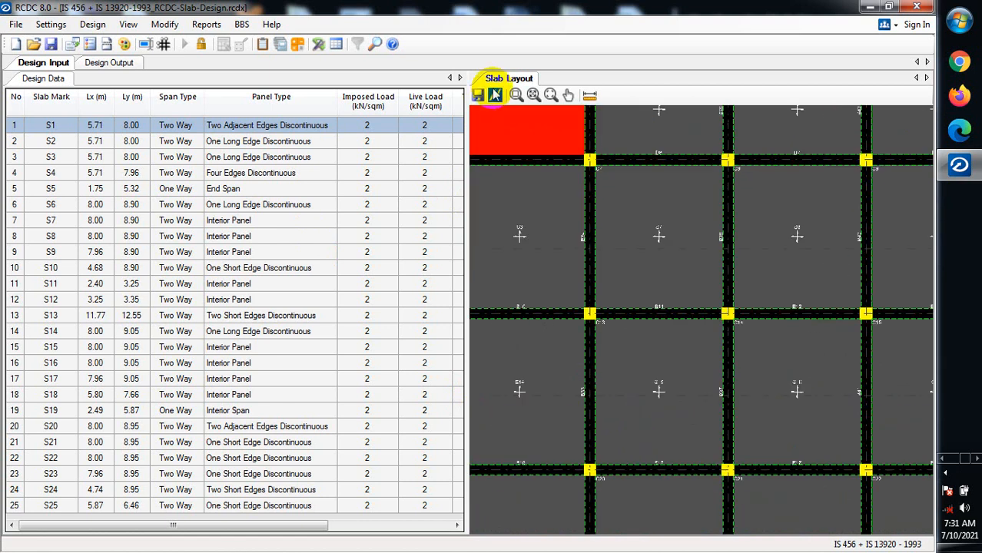
Step: Inspect the span direction arrows of slabs S2 and S3 up close and compare them with the surrounding panels
left_click(495, 94)
scroll(811, 369, "down", 2)
scroll(646, 428, "up", 1)
scroll(706, 219, "down", 1)
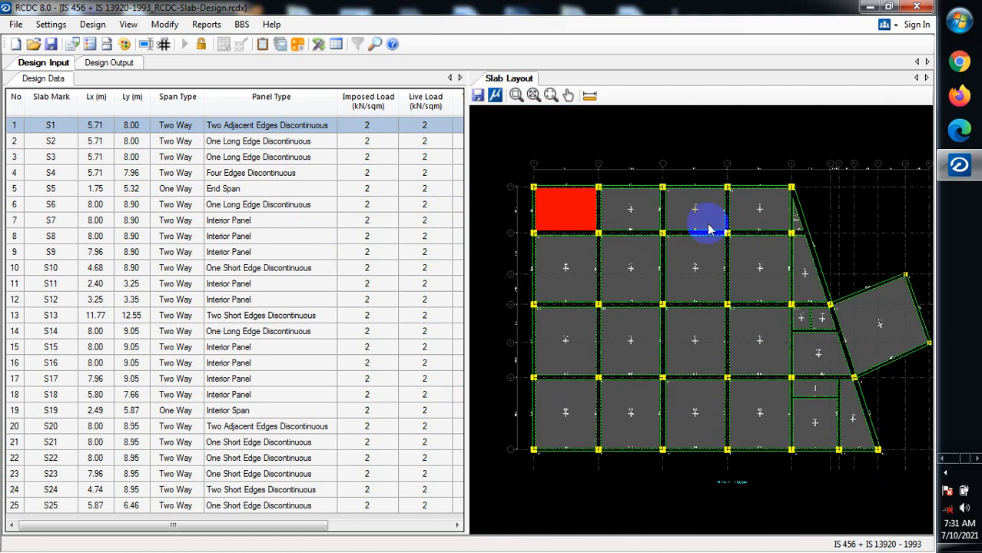
scroll(612, 239, "up", 2)
scroll(613, 240, "up", 3)
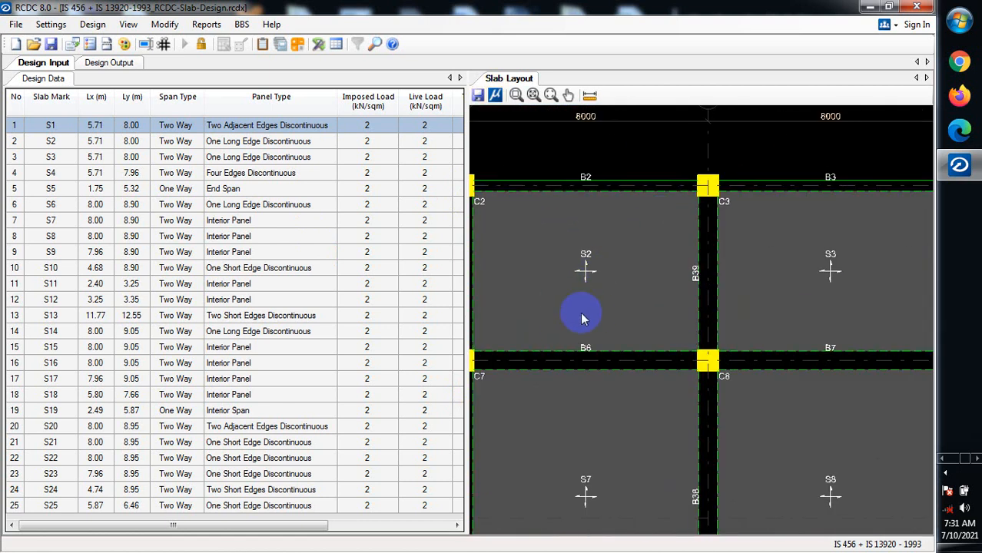
scroll(580, 277, "up", 4)
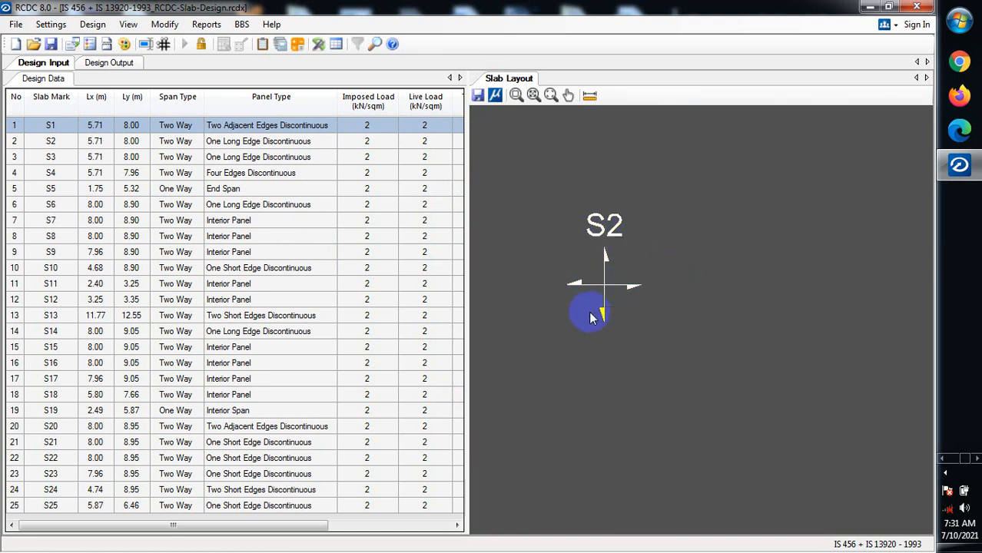
scroll(599, 340, "down", 8)
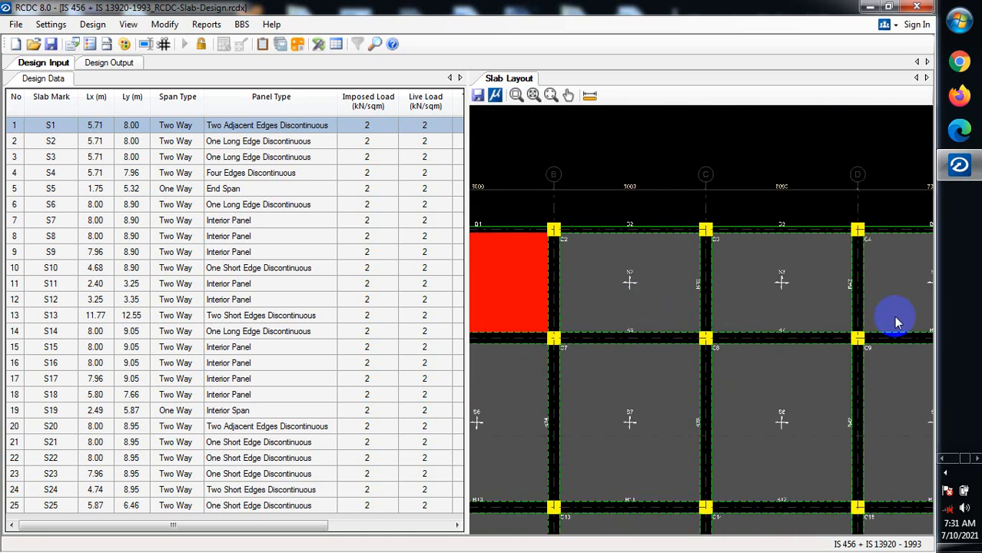
scroll(749, 295, "up", 4)
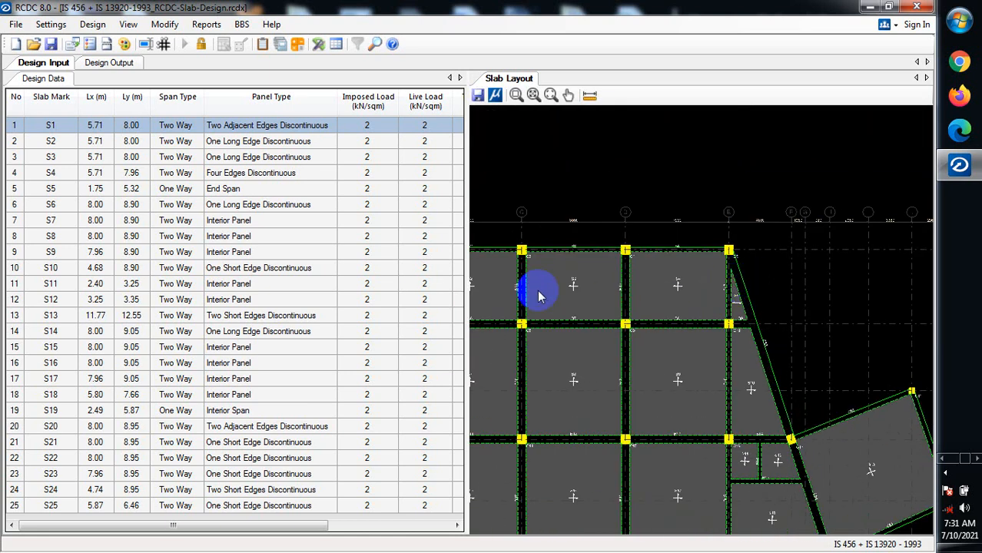
scroll(537, 288, "up", 2)
scroll(701, 257, "up", 2)
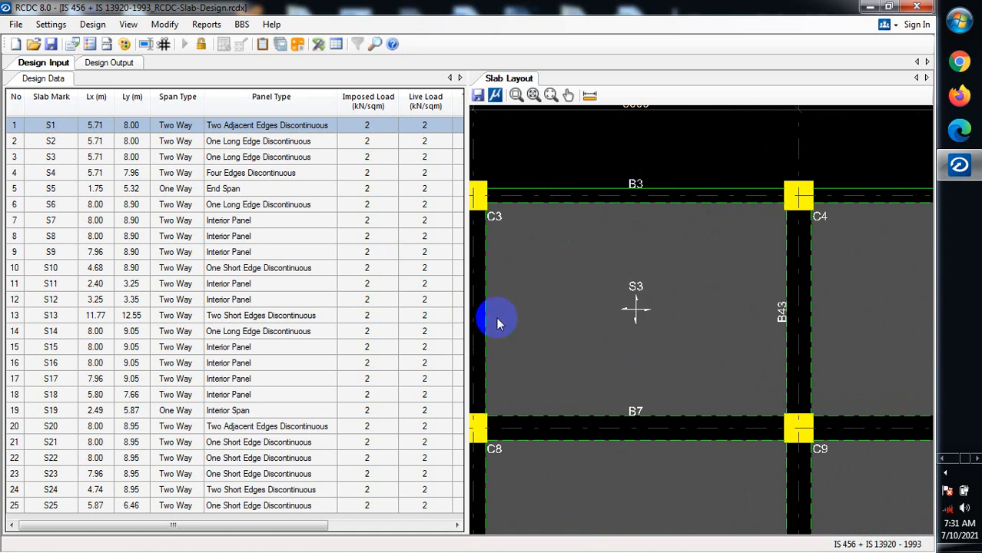
scroll(584, 315, "down", 3)
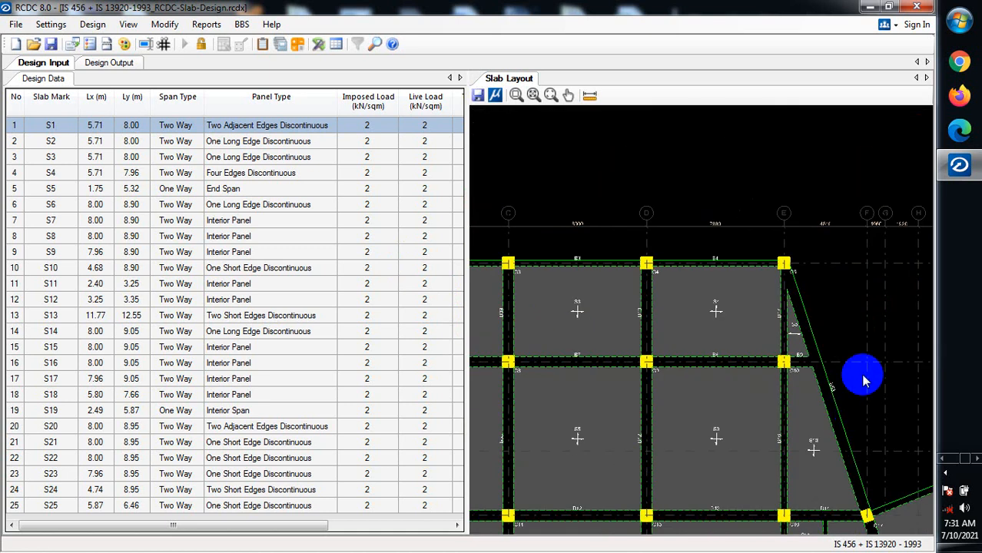
Step: Examine the span direction arrows of the triangular slab S5 and of slab S6 below the highlighted panel
scroll(784, 361, "up", 1)
scroll(783, 361, "up", 3)
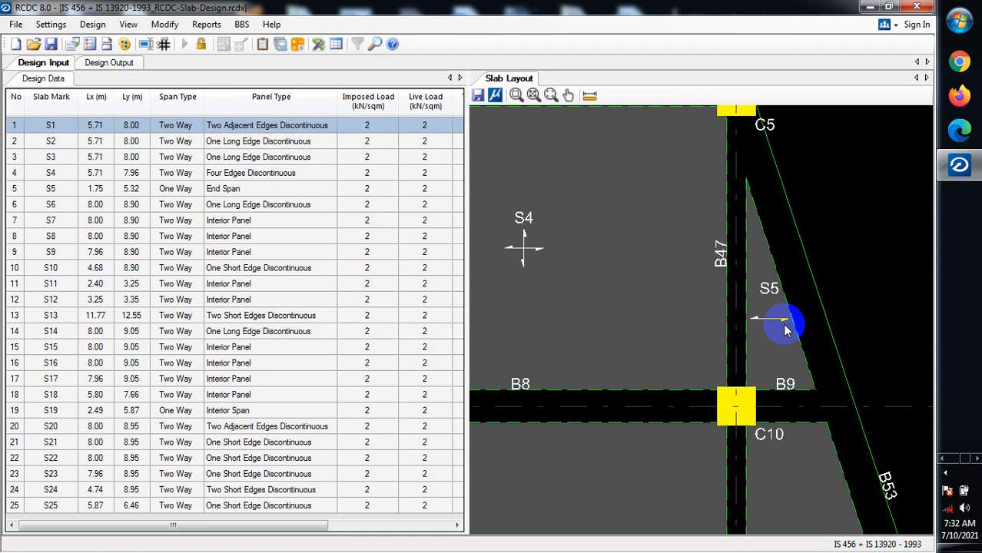
scroll(778, 329, "down", 4)
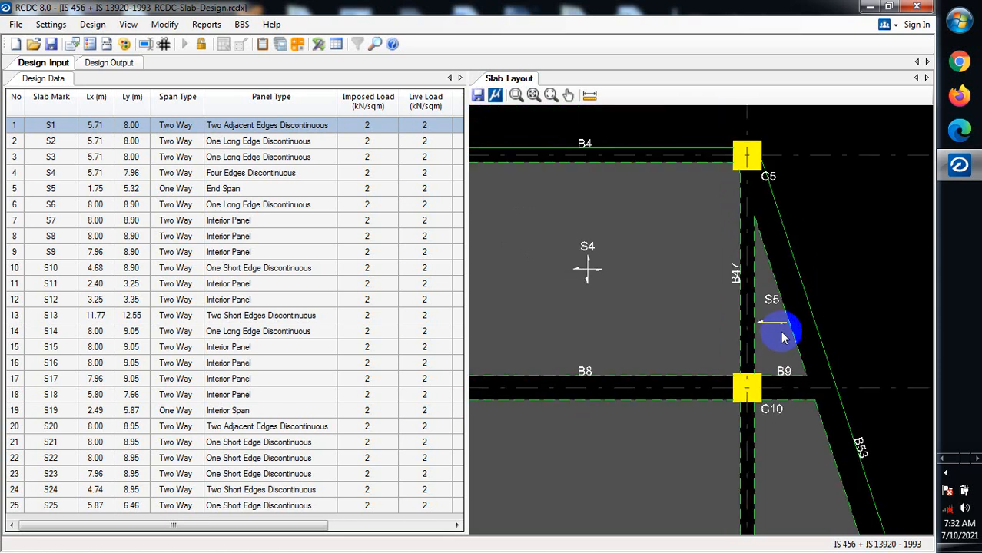
scroll(816, 227, "down", 4)
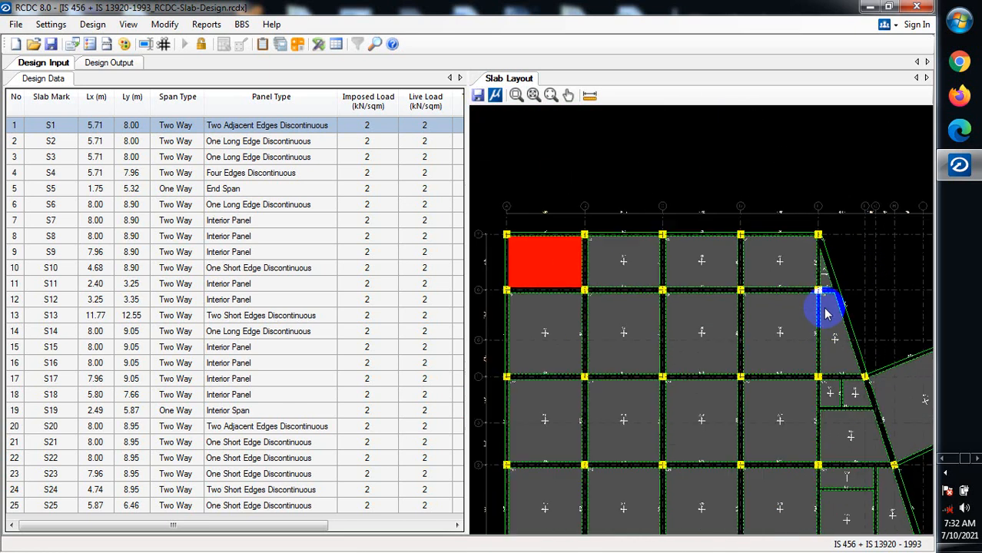
scroll(553, 369, "up", 3)
scroll(546, 323, "up", 4)
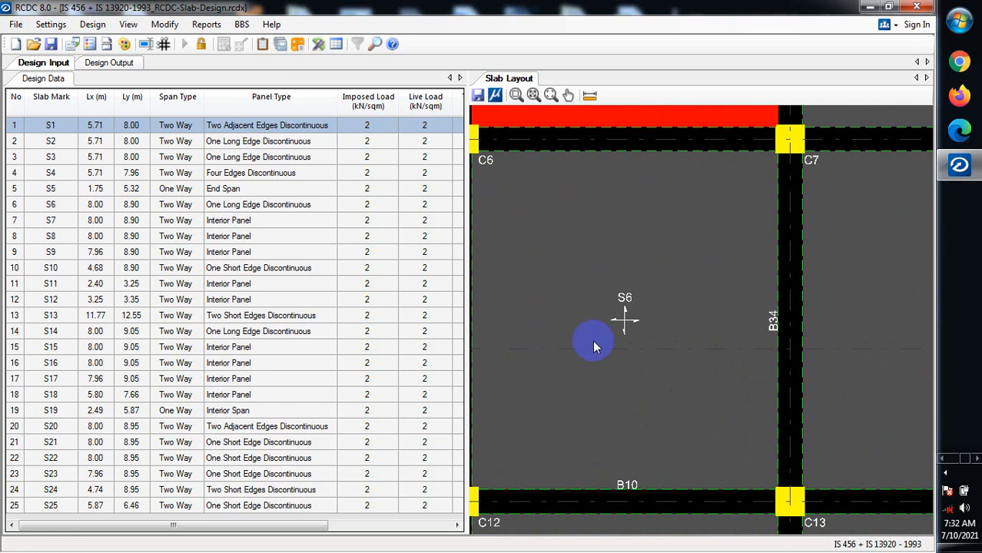
scroll(626, 330, "up", 2)
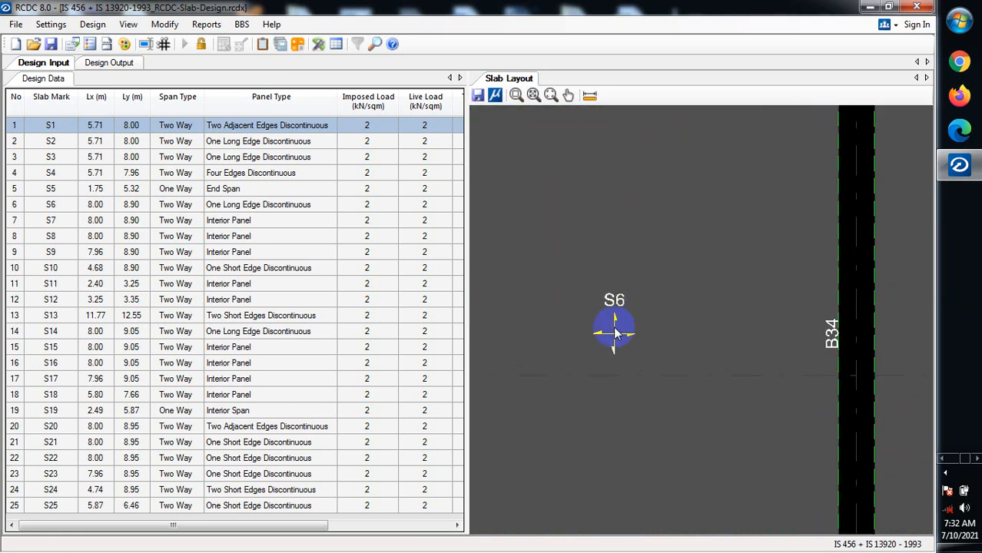
Step: Examine the span direction arrows of slabs S19, S24 and S25 in the lower corner of the slab layout
scroll(599, 326, "down", 3)
scroll(554, 296, "down", 1)
scroll(745, 431, "down", 2)
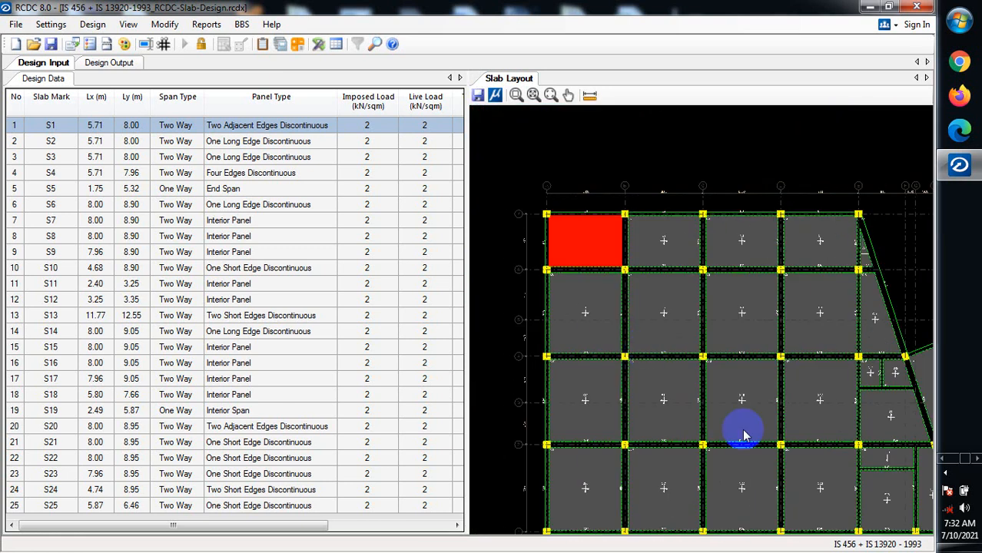
scroll(664, 386, "up", 2)
scroll(869, 417, "down", 2)
scroll(864, 461, "up", 2)
scroll(864, 461, "up", 3)
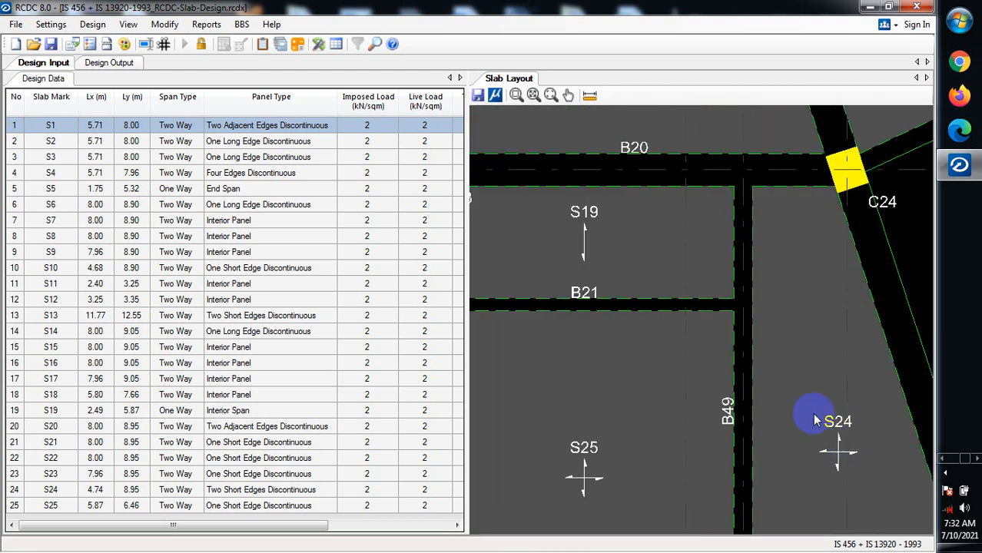
scroll(822, 412, "down", 3)
scroll(745, 424, "up", 1)
scroll(765, 501, "down", 2)
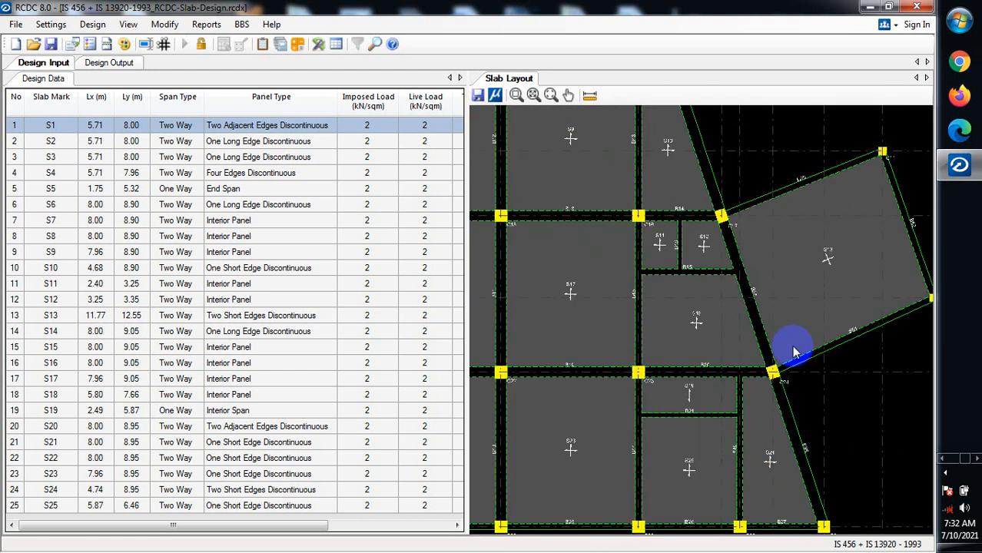
Step: Inspect the skewed slab S13 and its rotated span arrows beside slabs S11, S12 and S18
scroll(855, 291, "up", 3)
scroll(809, 279, "down", 1)
scroll(806, 247, "down", 1)
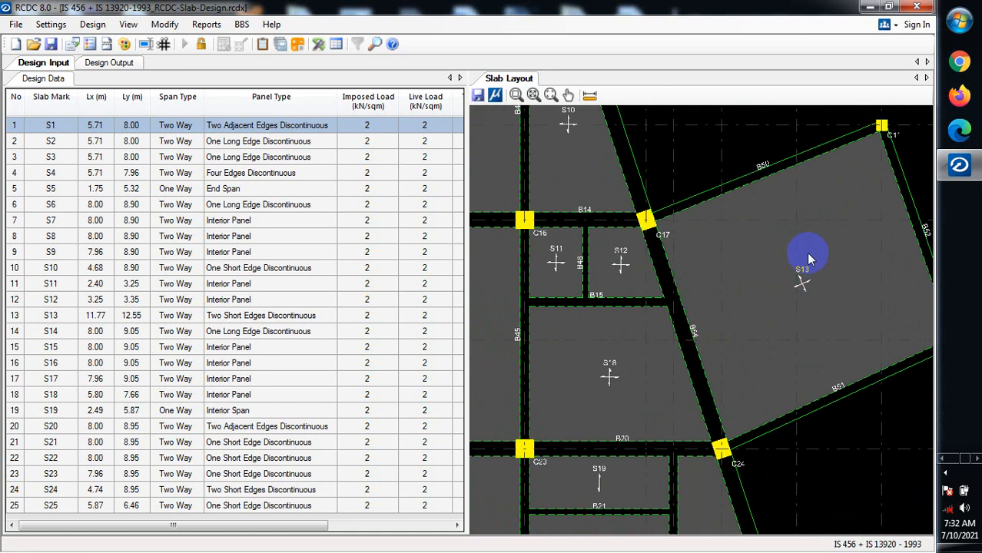
scroll(796, 272, "up", 2)
scroll(756, 235, "down", 3)
scroll(799, 317, "down", 1)
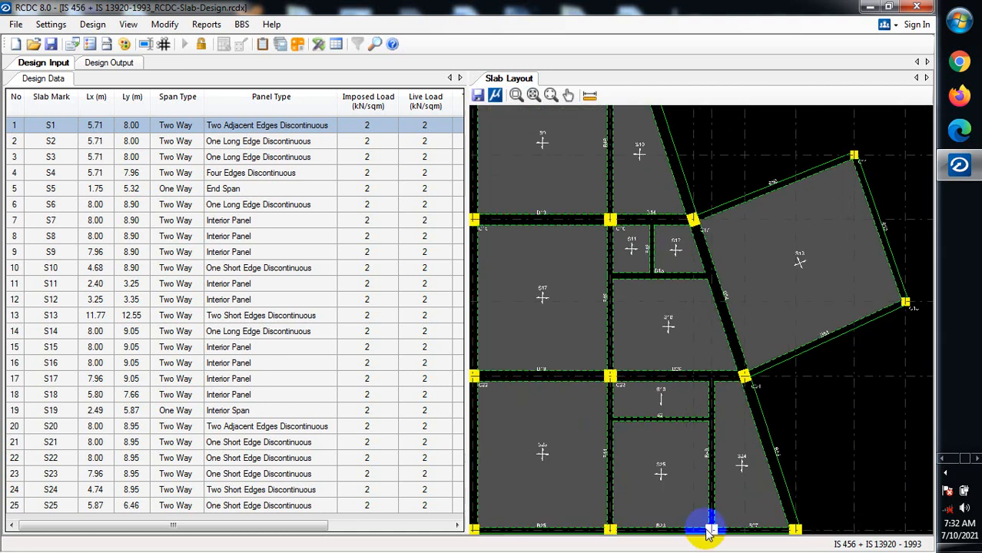
Step: Compare the one-way arrow of slab S19 with the two-way arrows of S18, S24 and S25, and review the overall plan
scroll(750, 467, "up", 3)
scroll(799, 410, "down", 1)
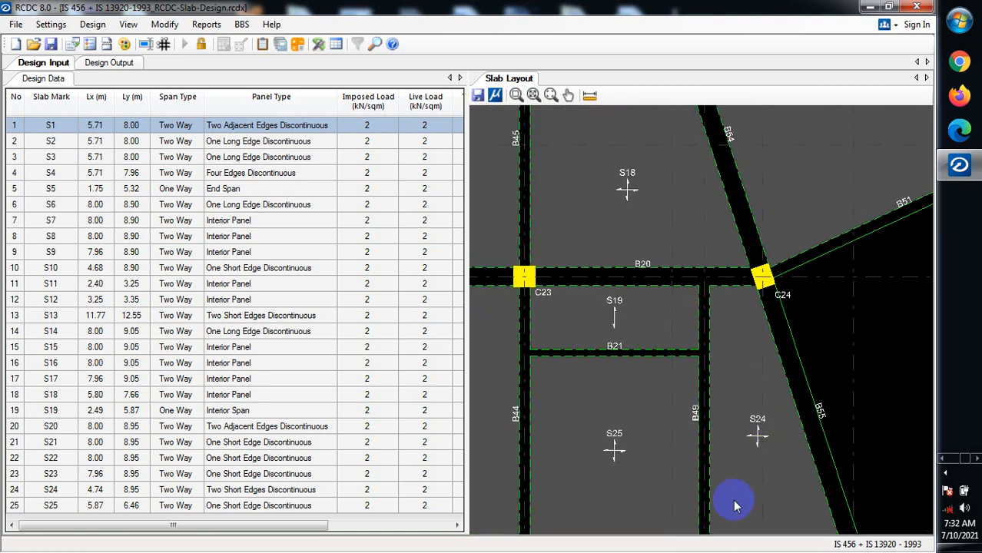
scroll(558, 290, "up", 2)
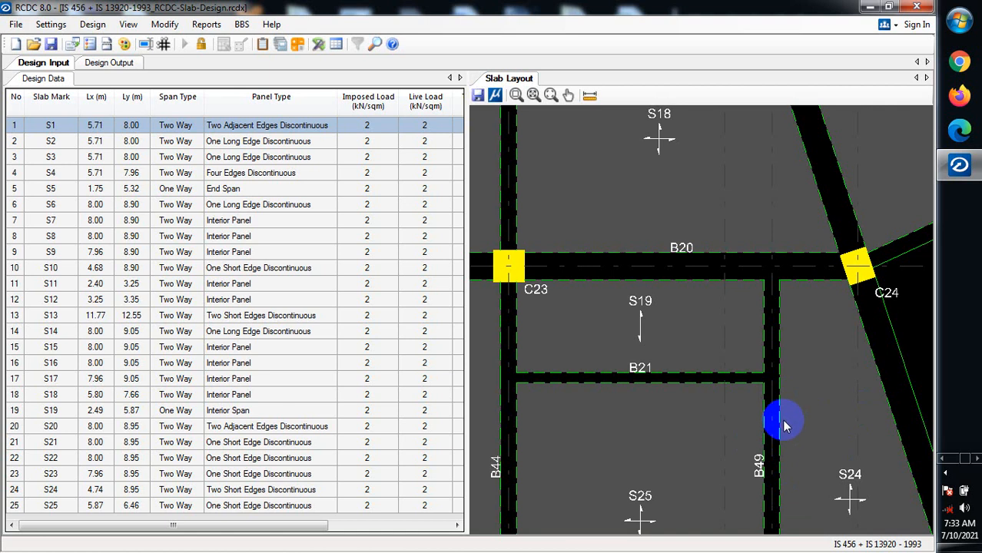
scroll(887, 334, "down", 4)
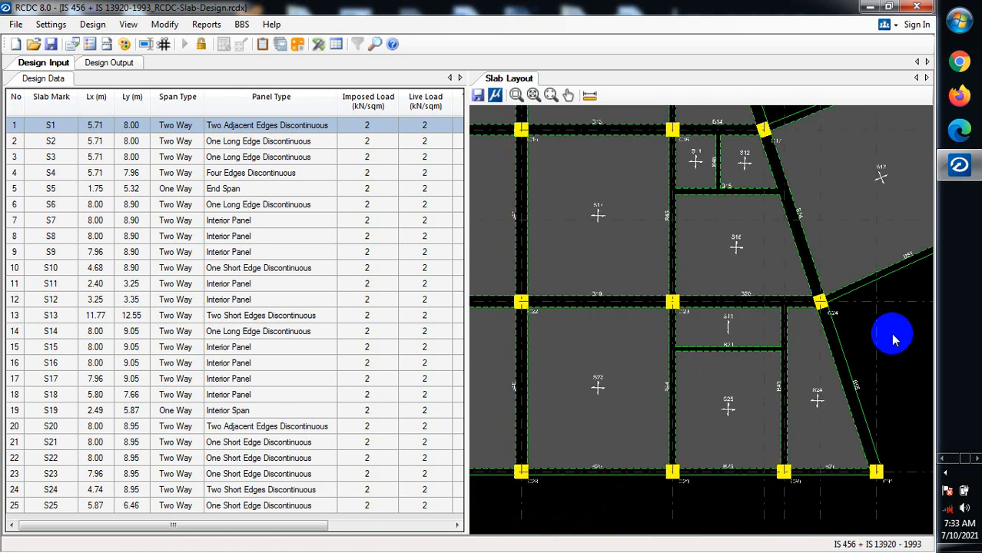
scroll(833, 346, "down", 4)
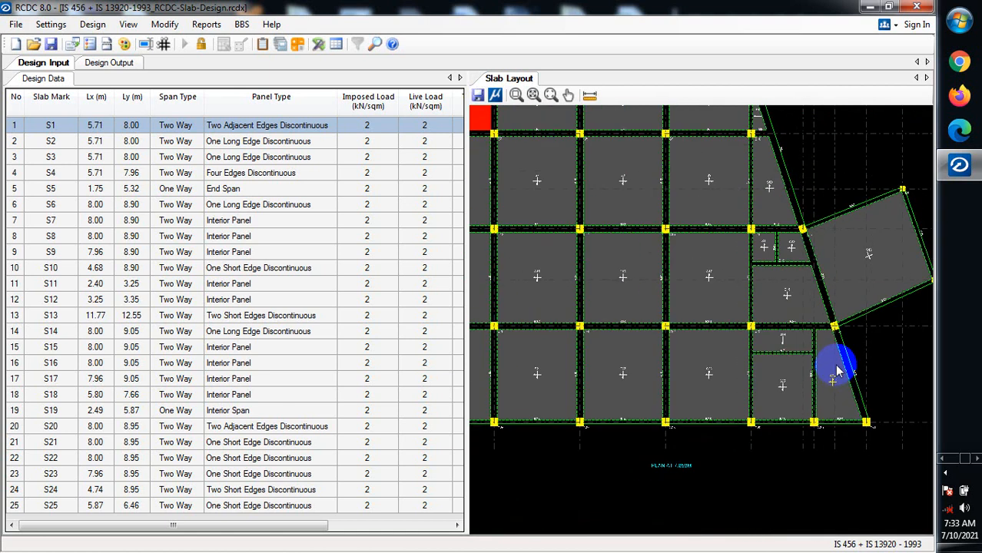
scroll(559, 157, "up", 4)
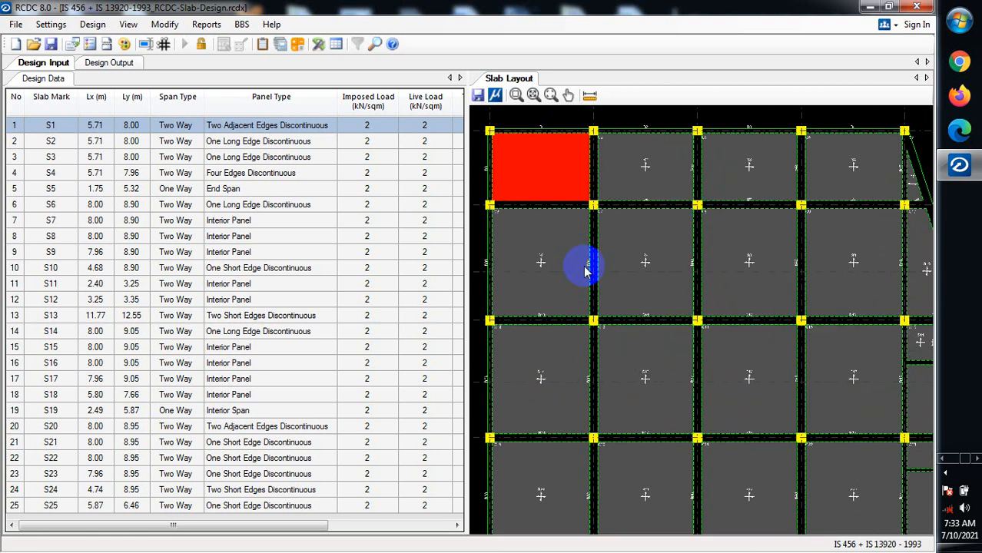
Step: Highlight slabs S2 to S8 one after another from the design data to locate each panel in the layout
left_click(94, 144)
left_click(67, 158)
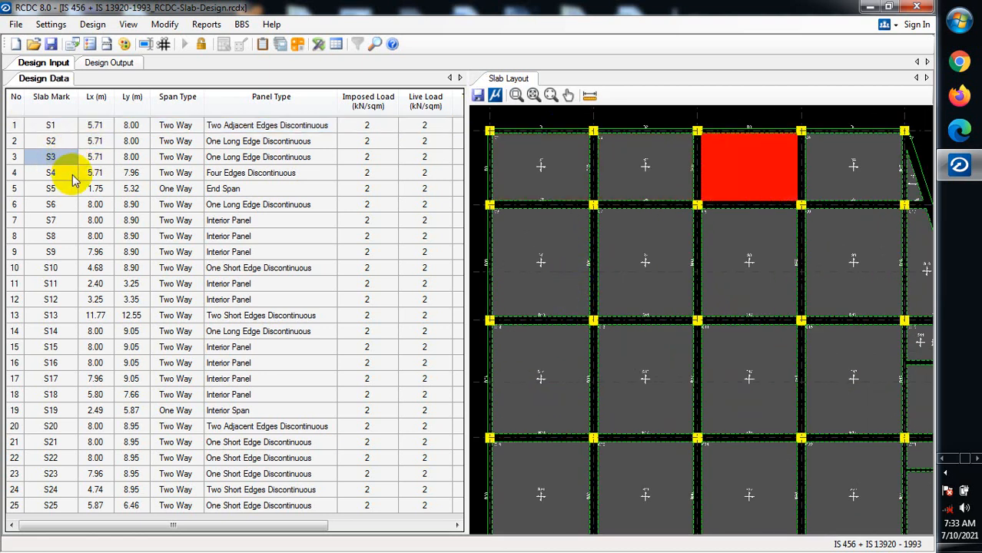
left_click(66, 174)
left_click(65, 188)
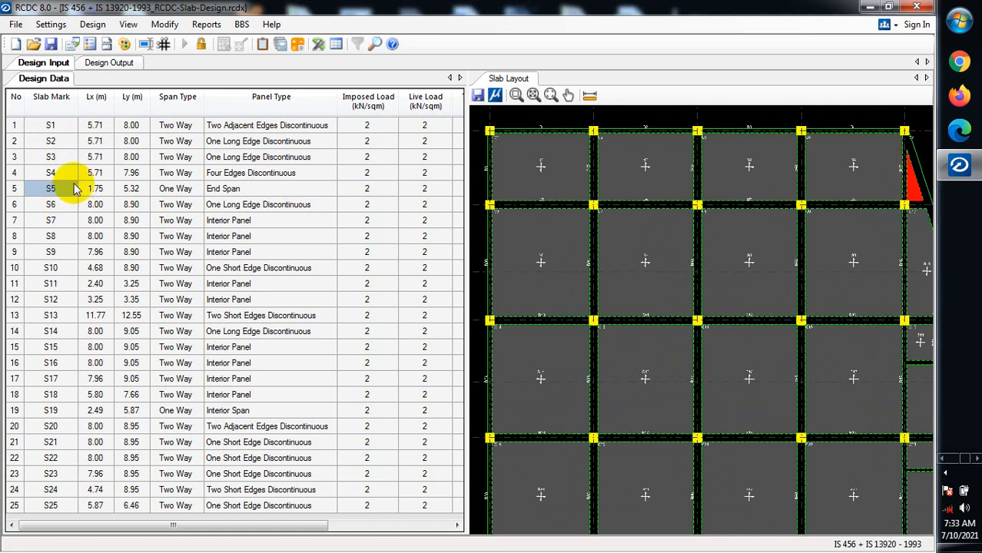
left_click(49, 205)
left_click(51, 221)
left_click(50, 236)
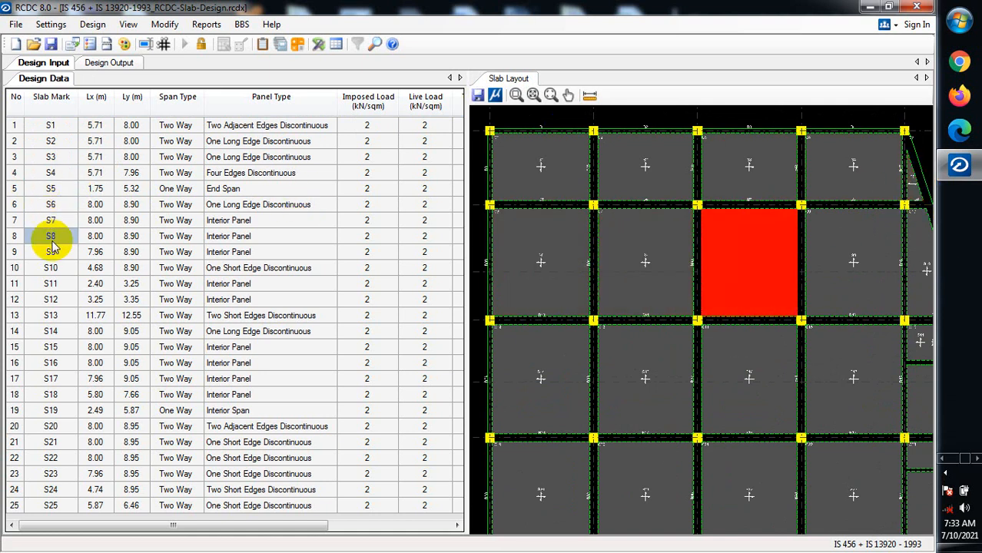
Step: Check the marks and span arrows of slabs S1, S2, S6 and S7 in the slab layout
left_click(530, 117)
scroll(538, 154, "up", 3)
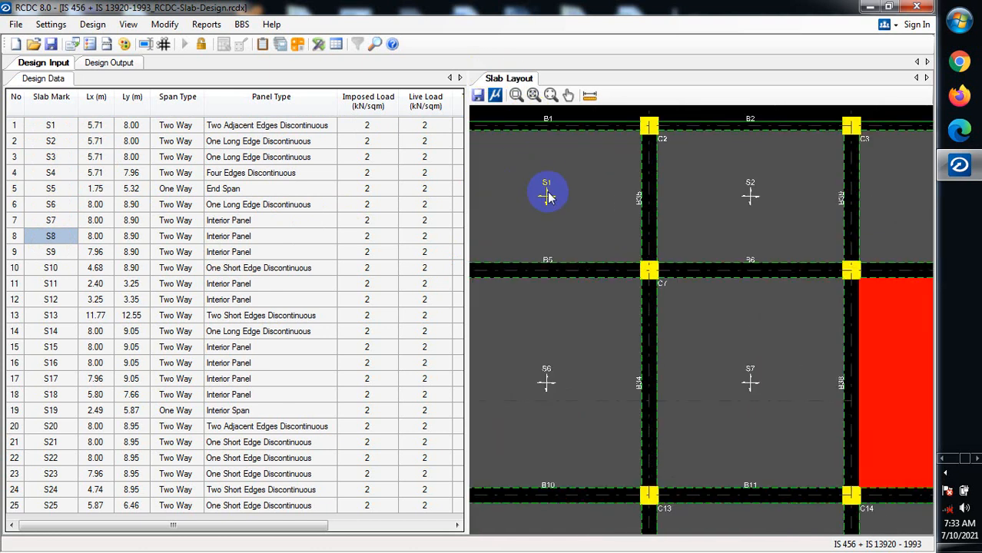
scroll(549, 188, "down", 2)
scroll(545, 197, "down", 4)
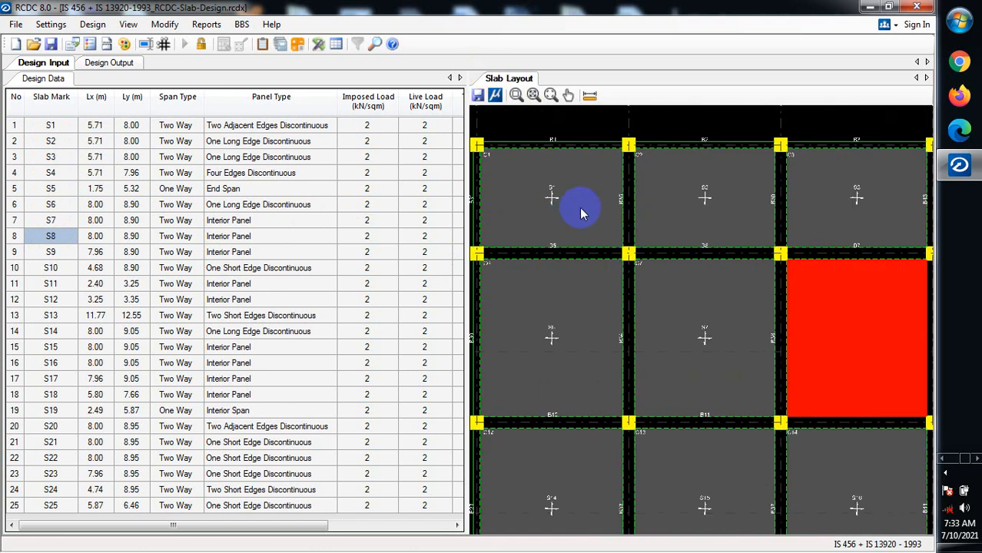
Step: Highlight slabs S9 to S15 one after another from the design data to locate each panel in the layout
left_click(36, 255)
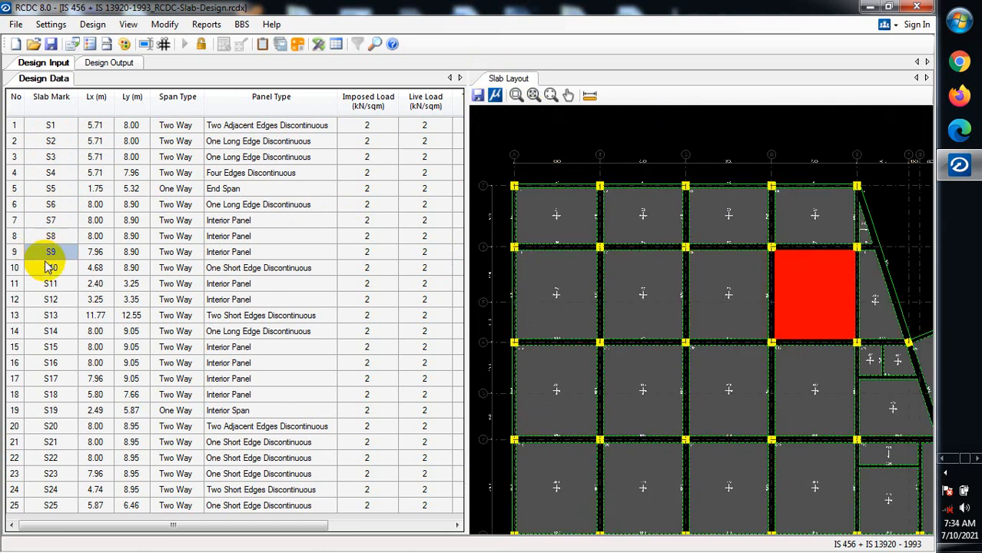
left_click(42, 268)
left_click(49, 285)
left_click(57, 305)
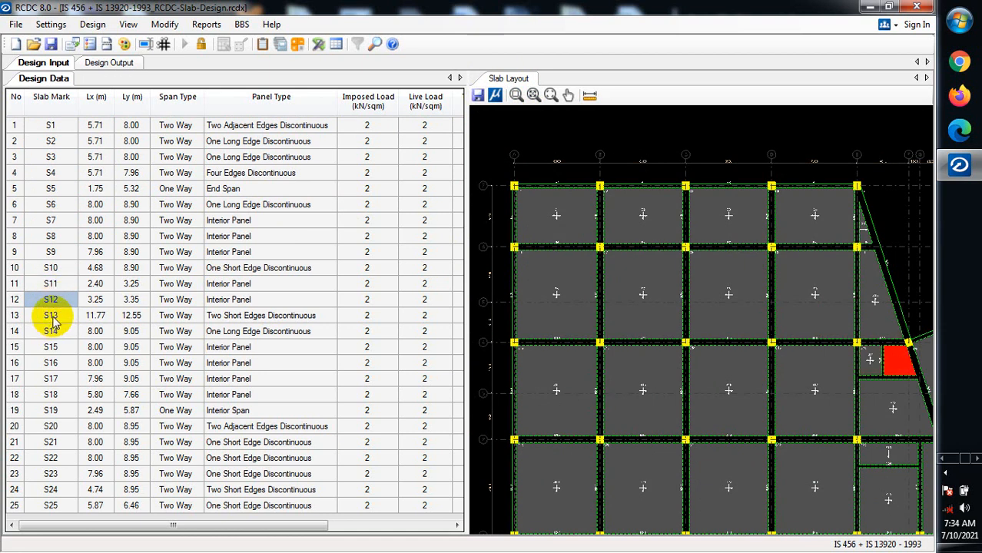
left_click(50, 316)
left_click(49, 332)
left_click(49, 347)
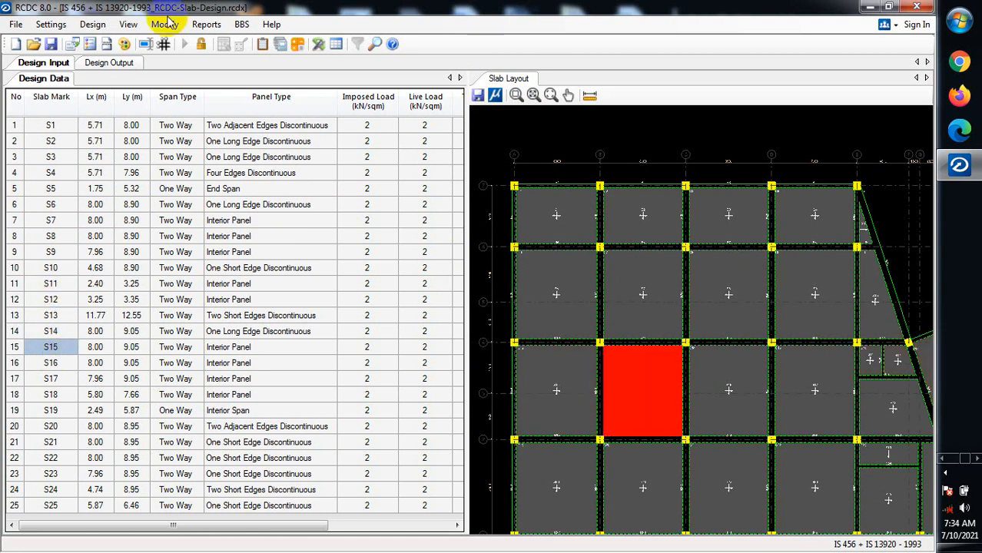
Step: Compare the design output table with the design input data and return to the output results
left_click(108, 63)
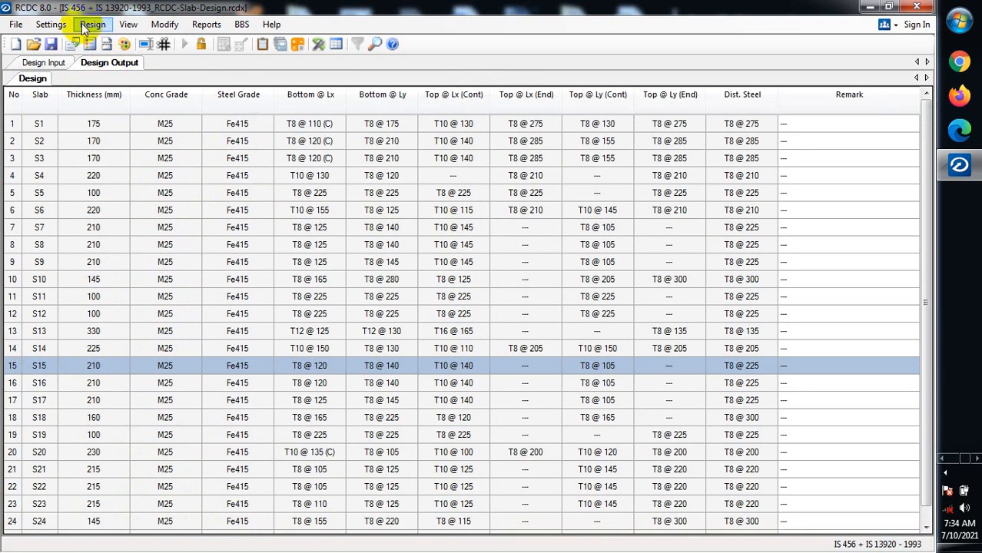
left_click(43, 63)
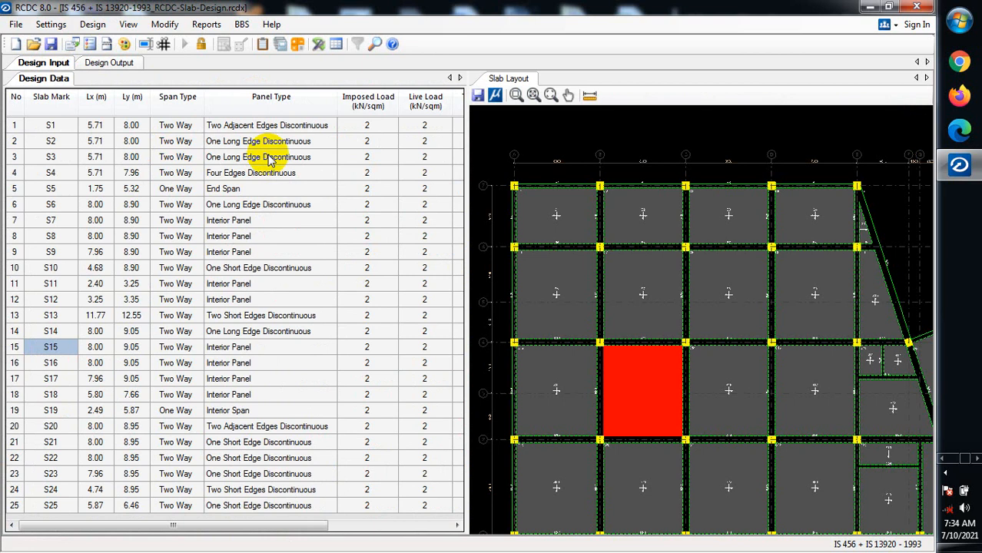
left_click(108, 63)
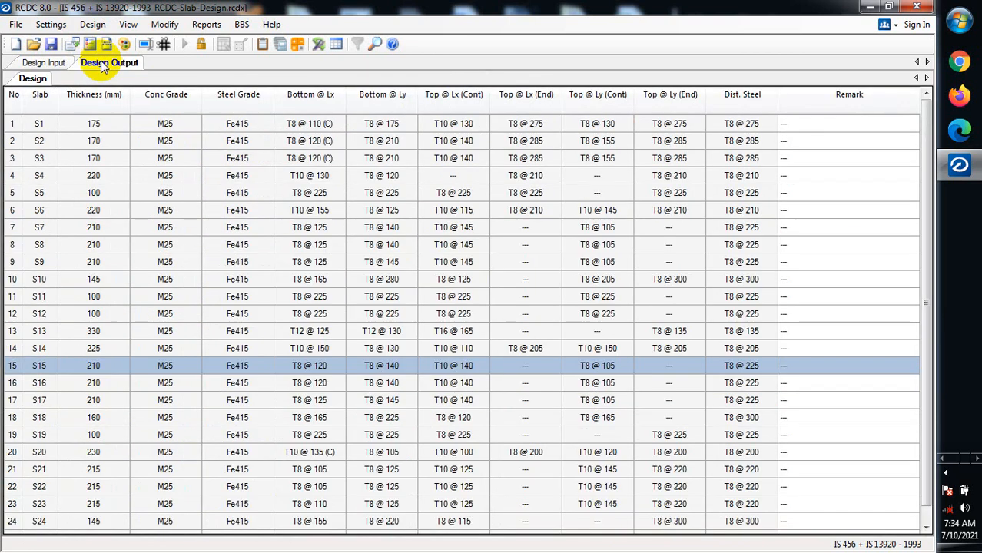
left_click(42, 63)
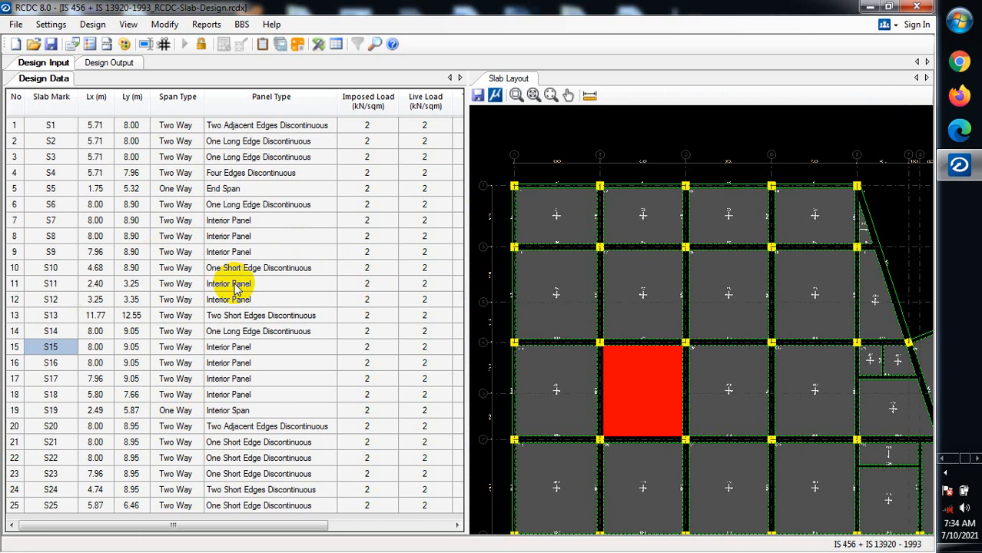
left_click(109, 62)
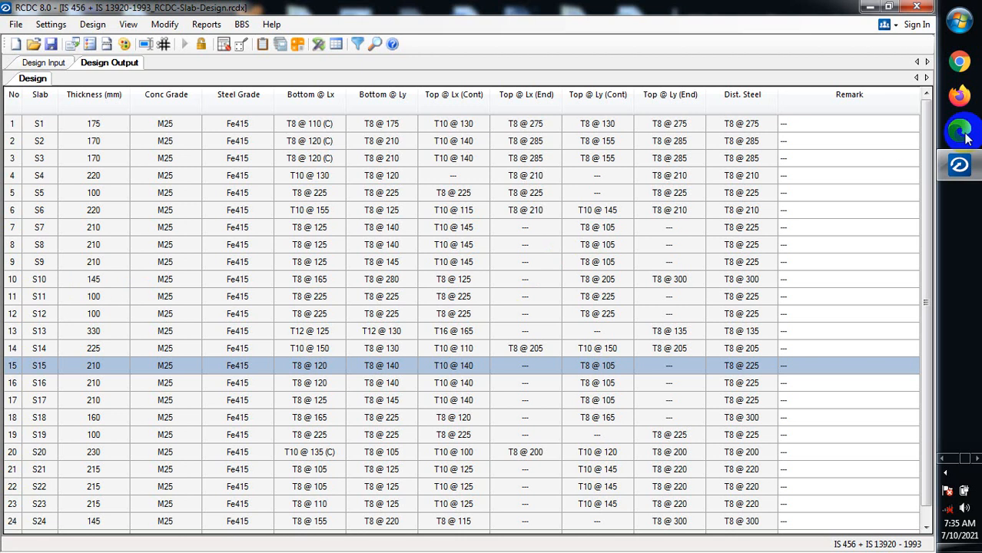
mouse_move(921, 203)
left_mouse_down()
mouse_move(931, 227)
mouse_move(926, 189)
left_mouse_up()
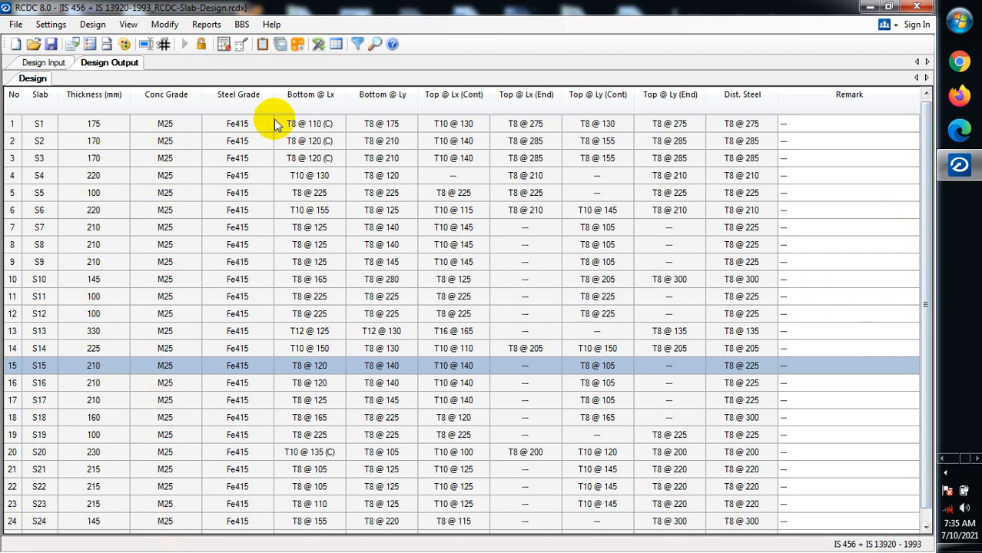
Step: Review the steel grade of slab S1 and the bottom Lx reinforcement of slabs S1 to S4
left_click(234, 124)
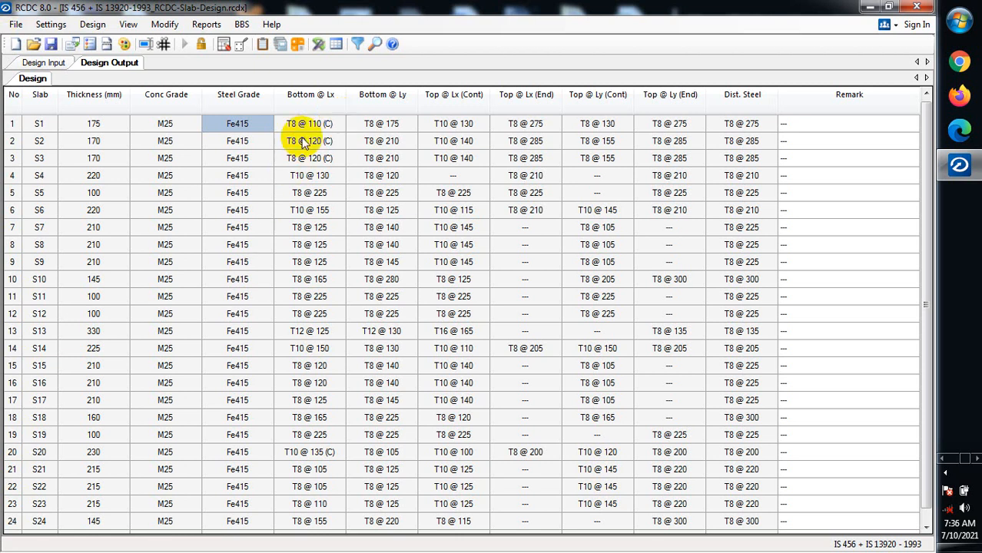
left_click(310, 124)
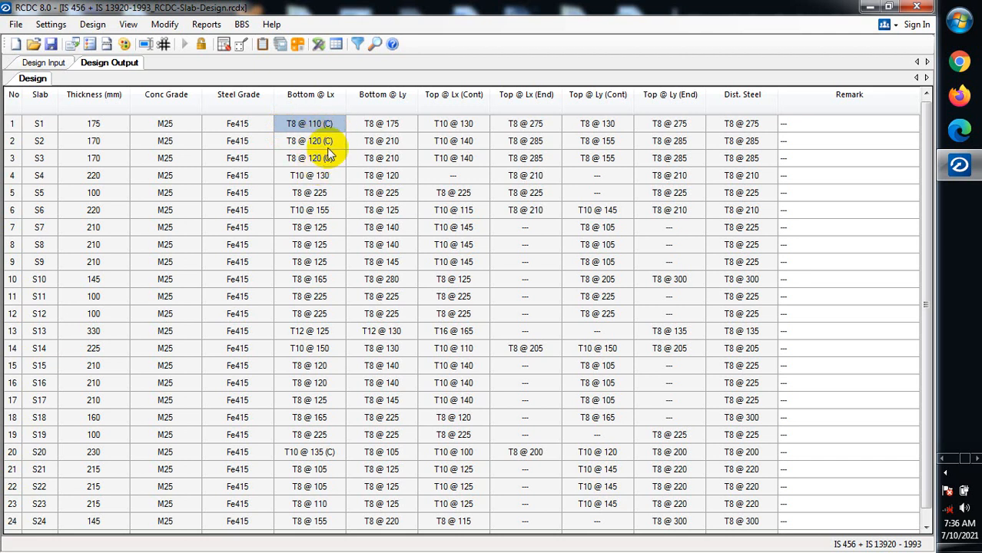
left_click(328, 143)
left_click(321, 158)
left_click(321, 175)
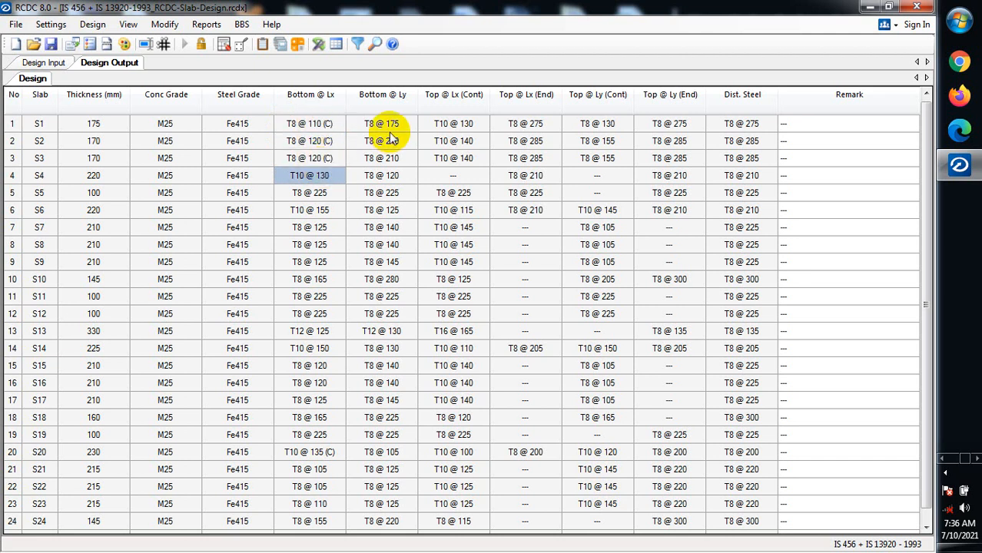
Step: Review the bottom Ly and continuous top Lx reinforcement of slabs S1 and S2 in the output table
left_click(399, 126)
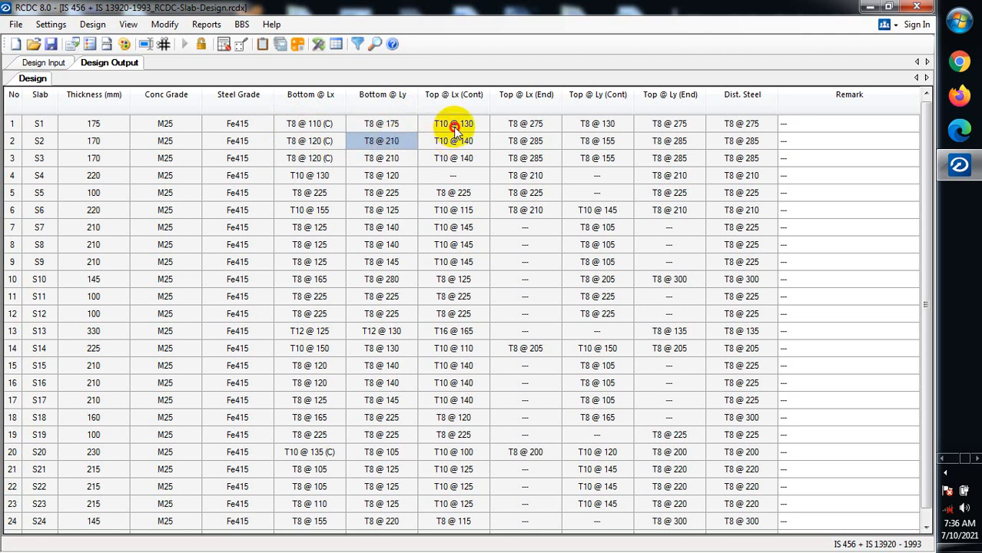
left_click(453, 125)
left_click(456, 146)
left_click(372, 144)
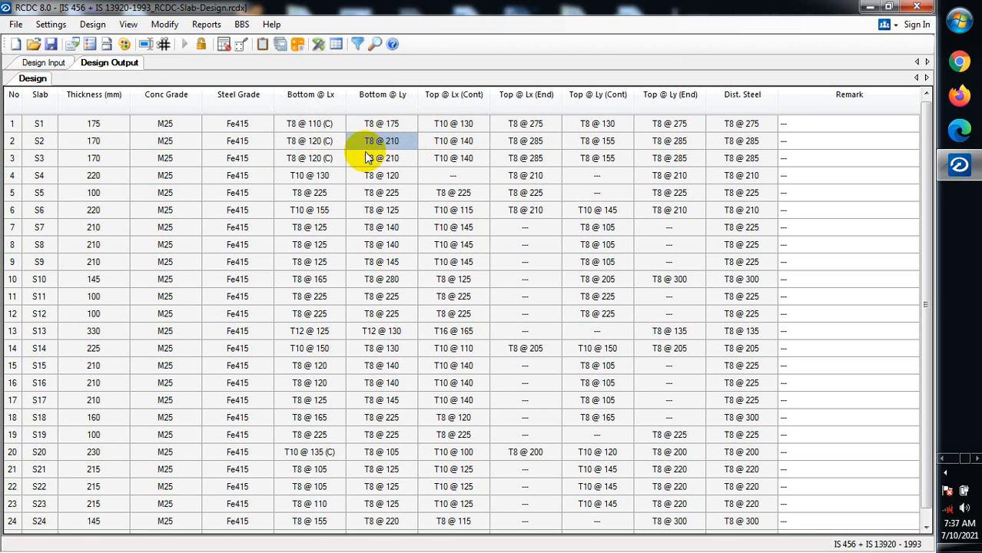
Step: Inspect the bottom reinforcement in the Lx and Ly directions for slabs S4 to S9
left_click(336, 180)
left_click(381, 182)
left_click(338, 230)
left_click(377, 261)
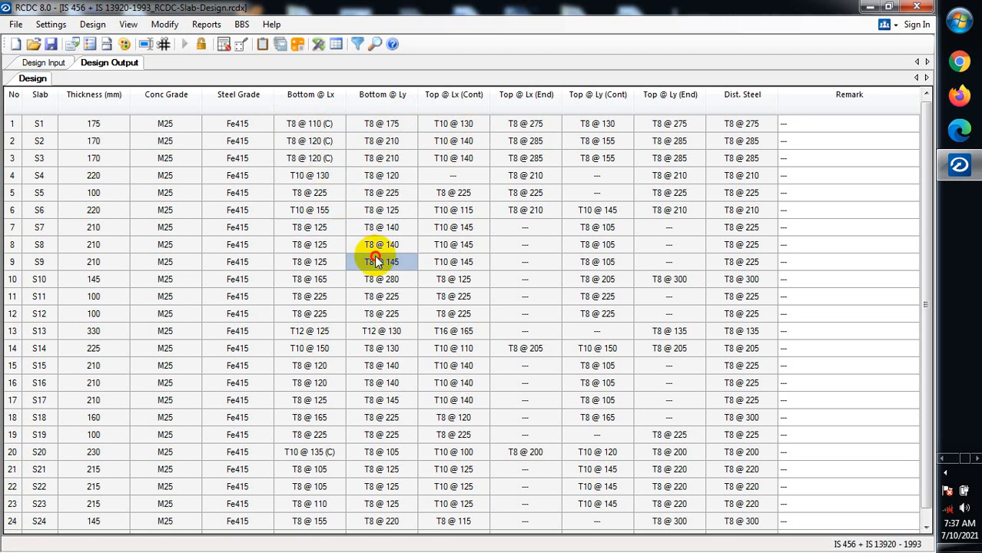
Step: Compare the Lx and Ly bottom reinforcement row by row for slabs S10 to S13
left_click(318, 281)
left_click(366, 286)
left_click(341, 299)
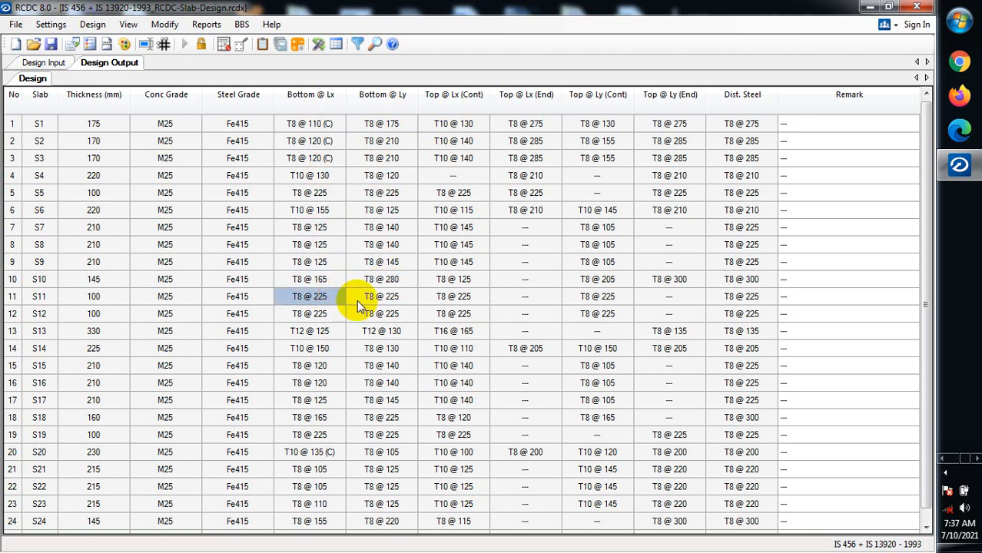
left_click_drag(361, 302, 353, 309)
left_click(322, 317)
left_click(365, 334)
left_click(315, 337)
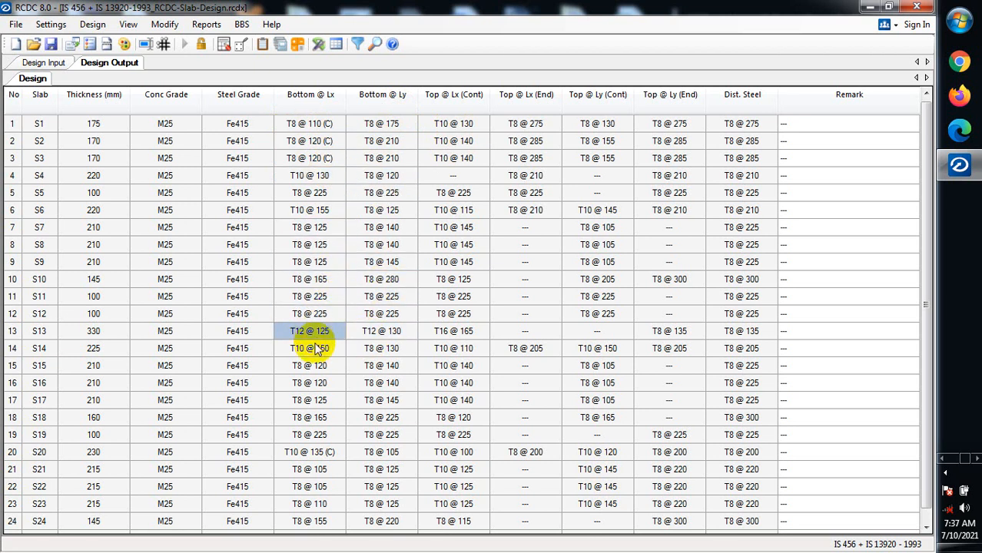
Step: Compare the Lx and Ly bottom reinforcement for slabs S14 to S16 and select the bottom Lx values of S15 to S17
left_click(318, 353)
left_click(377, 350)
left_click(322, 366)
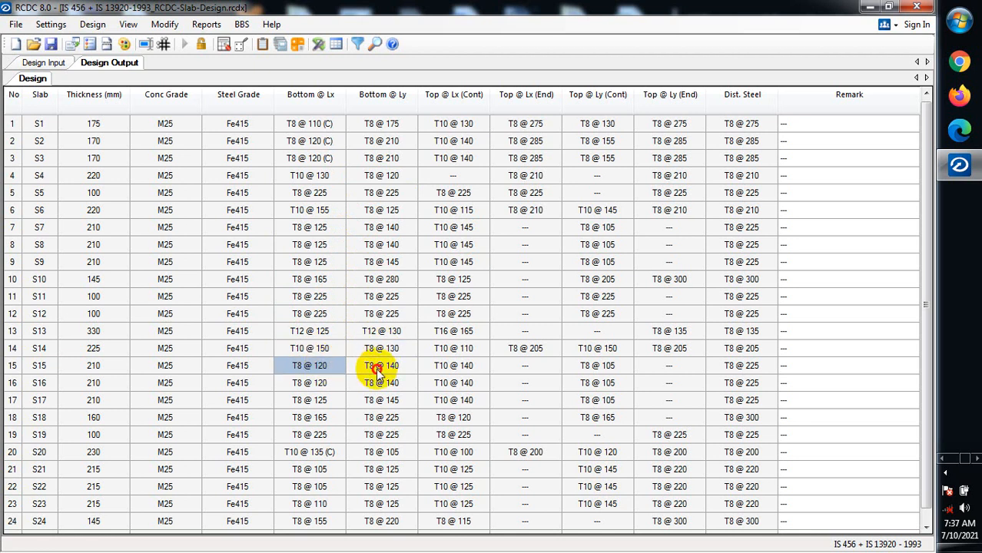
left_click(372, 366)
left_click(334, 382)
left_click(372, 386)
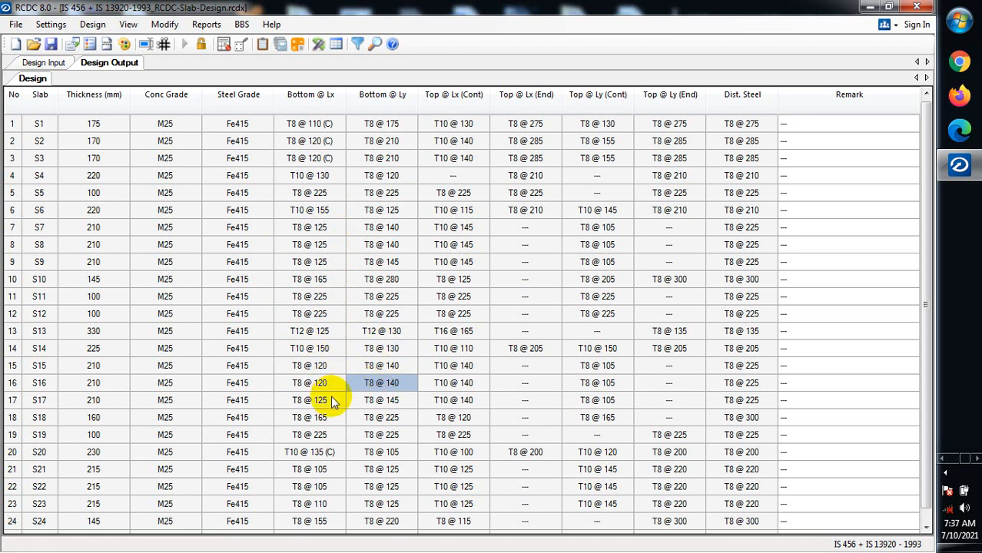
left_click_drag(327, 397, 336, 367)
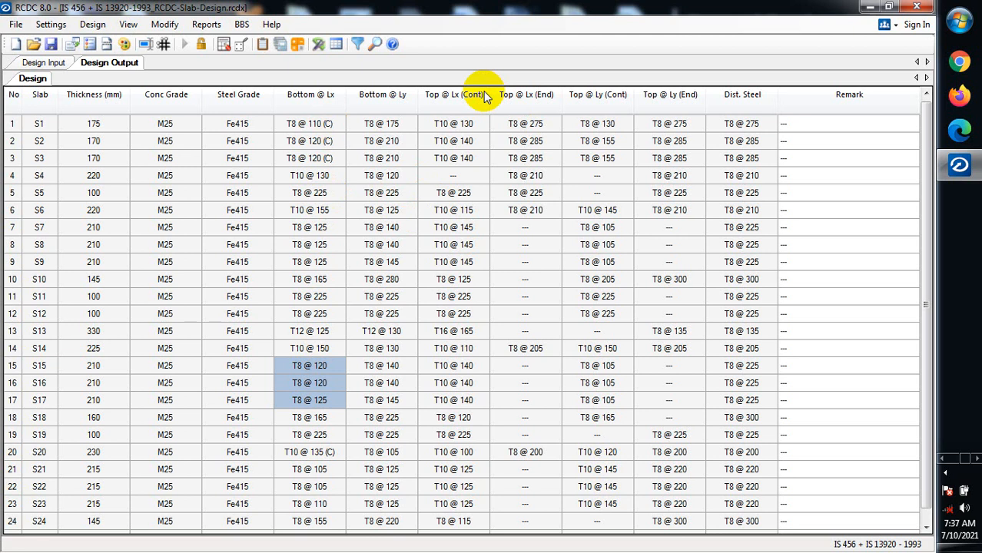
Step: Review S1's bottom Lx and Ly reinforcement and the continuous top Lx reinforcement of slabs S1 to S6
left_click(313, 124)
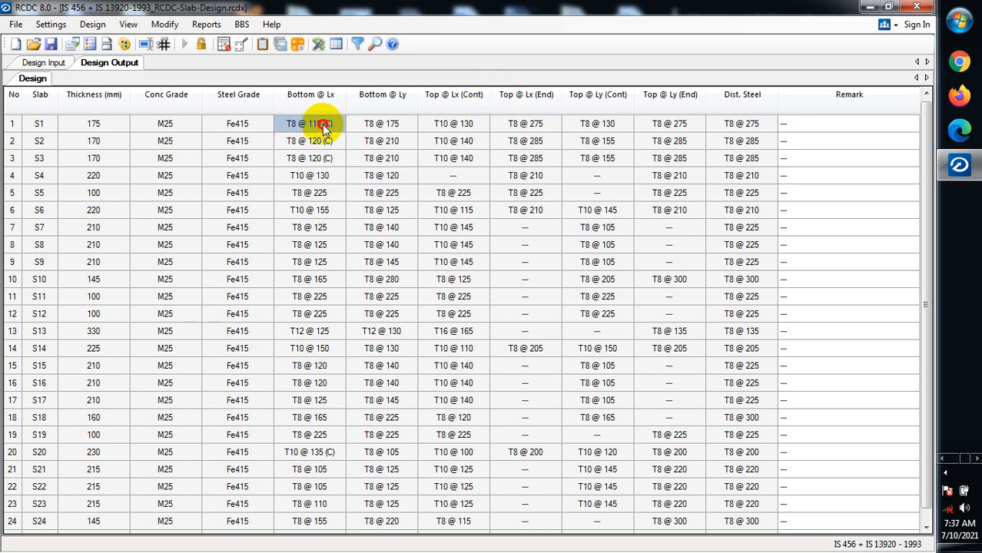
left_click(382, 124)
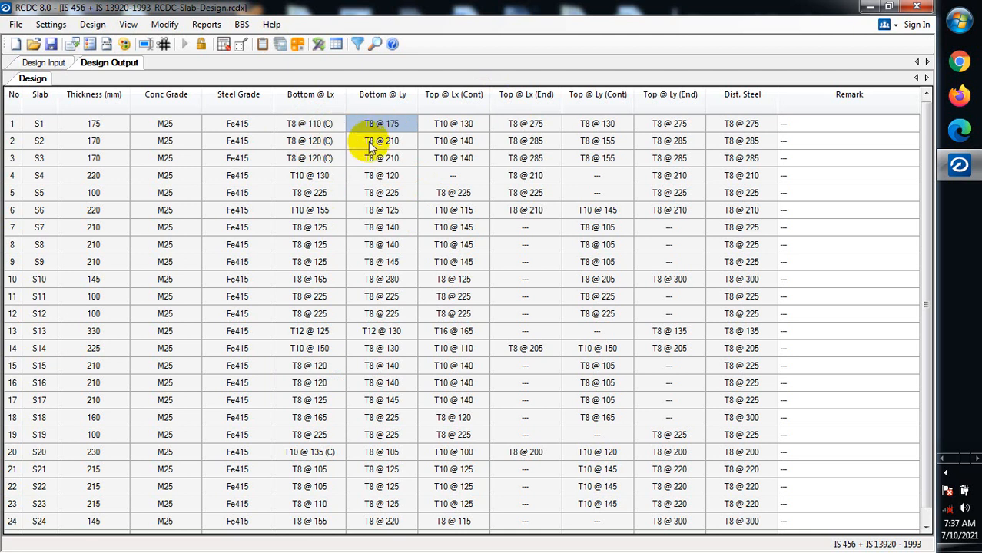
left_click(463, 124)
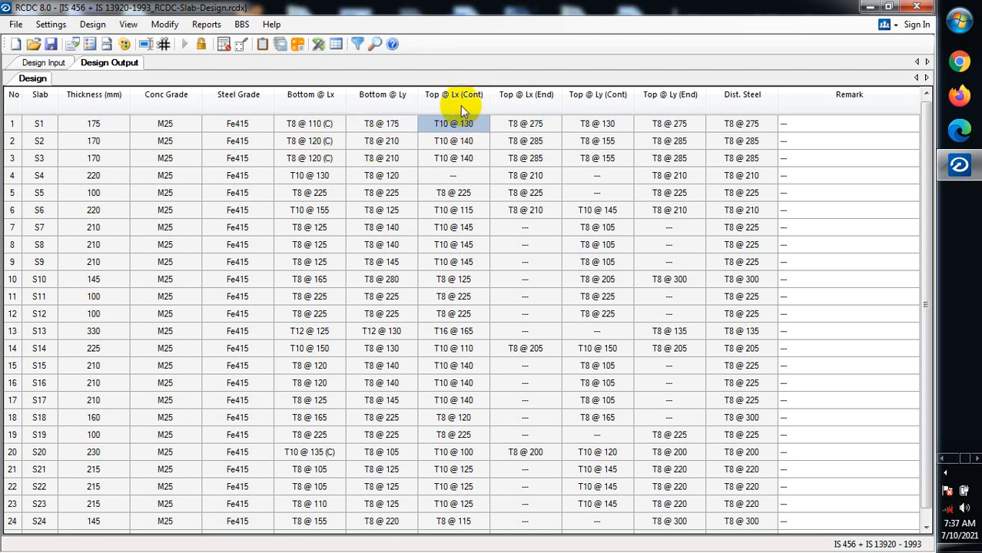
left_click_drag(450, 144, 465, 211)
left_click(463, 161)
left_click(464, 215)
Step: Inspect the end top Lx reinforcement of slabs S1 to S5 and the continuous top Ly reinforcement of slabs S5 to S12
left_click_drag(511, 123, 521, 176)
left_click(525, 193)
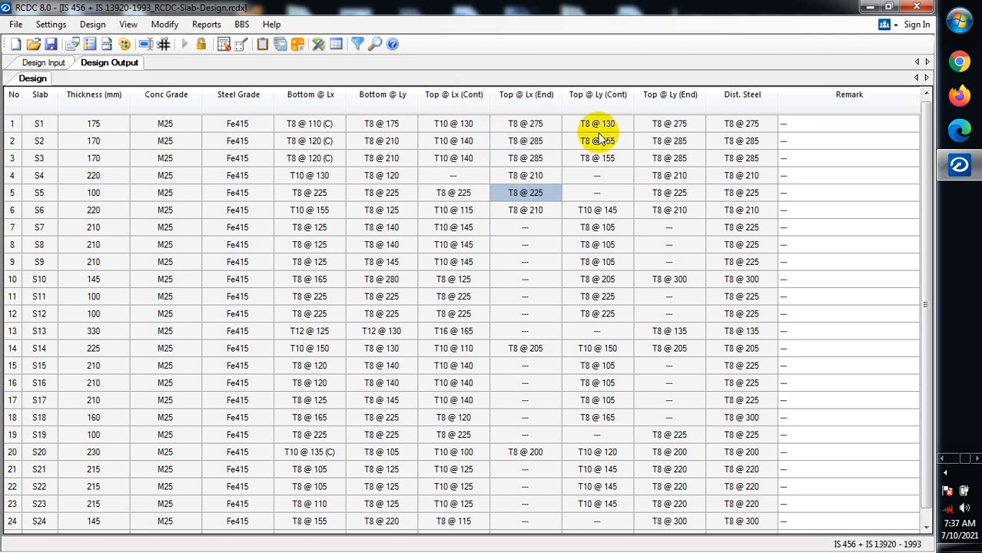
left_click(607, 193)
left_click_drag(612, 246, 613, 284)
left_click_drag(612, 297, 614, 312)
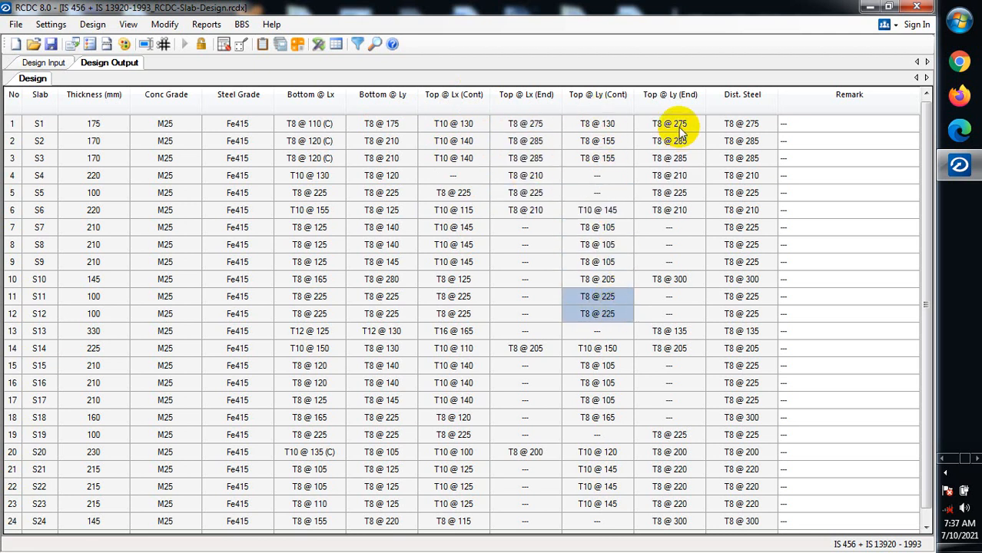
Step: Inspect the end top Ly reinforcement of slabs S2 to S14
left_click_drag(681, 144, 668, 192)
left_click(669, 193)
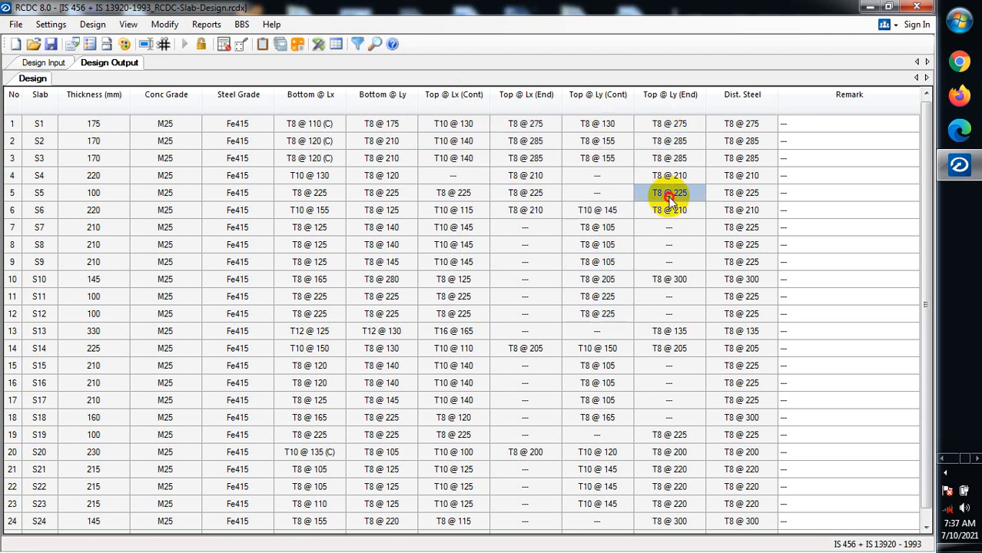
left_click(670, 210)
left_click(680, 157)
left_click(675, 210)
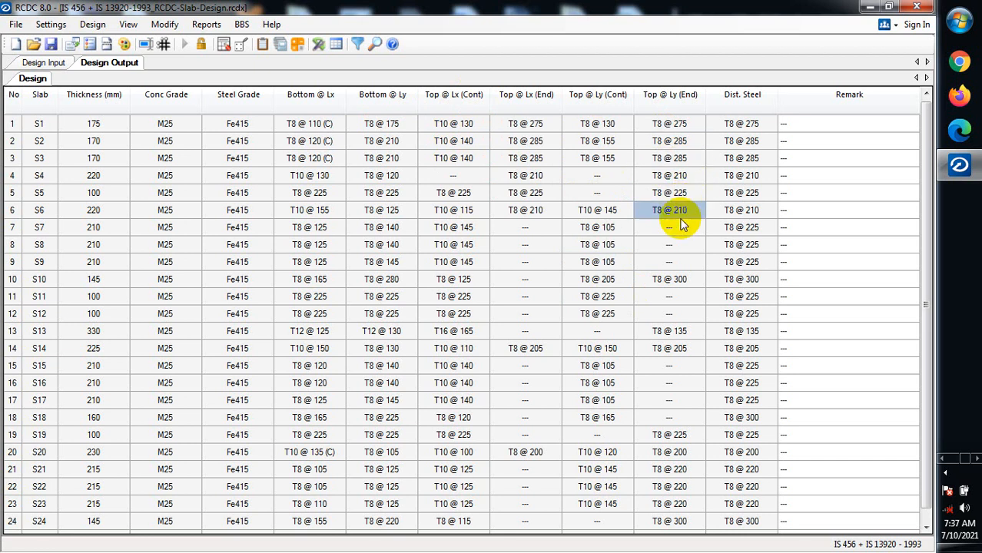
left_click_drag(669, 279, 669, 296)
left_click(676, 350)
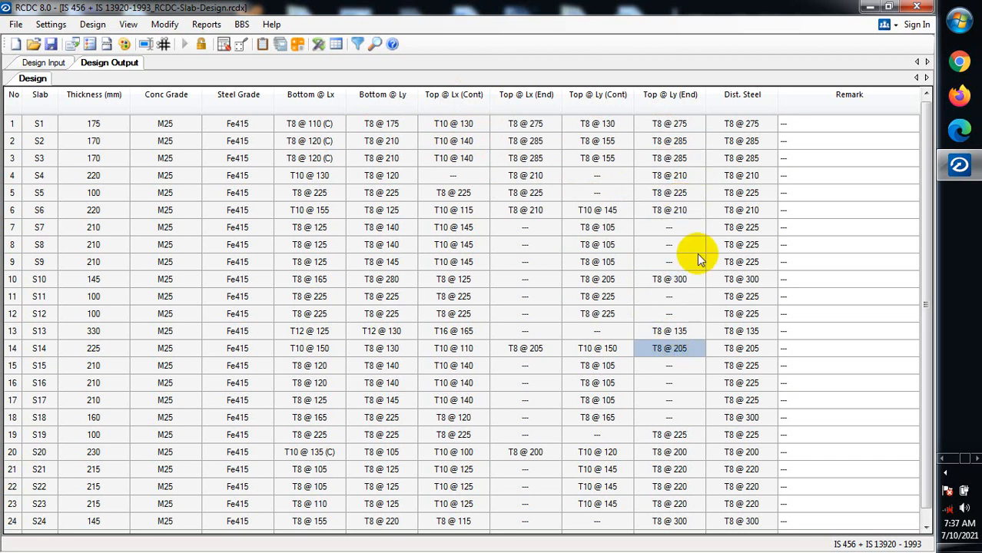
Step: Check the distribution steel values in the design output from slab S3 down to S17
left_click_drag(745, 154, 749, 193)
left_click(750, 227)
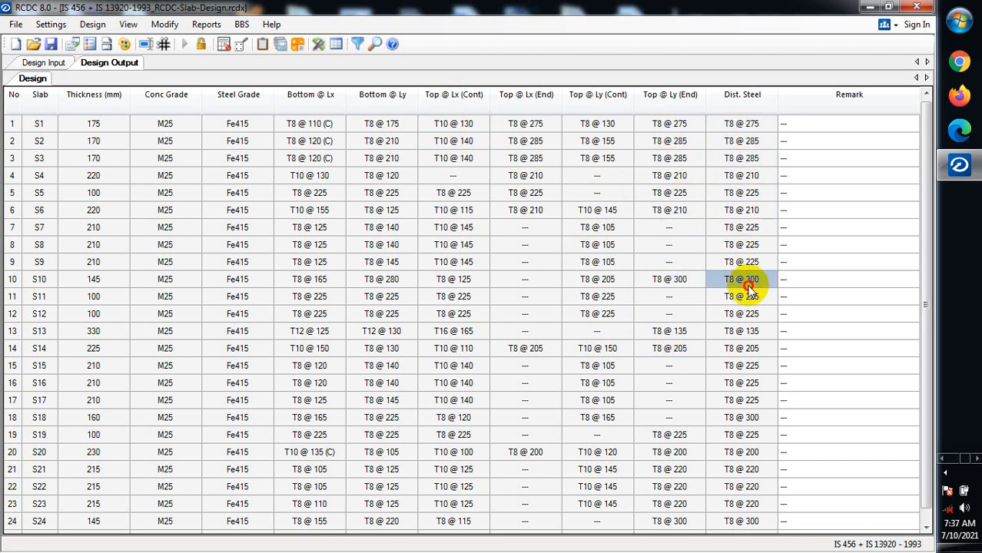
left_click(740, 399)
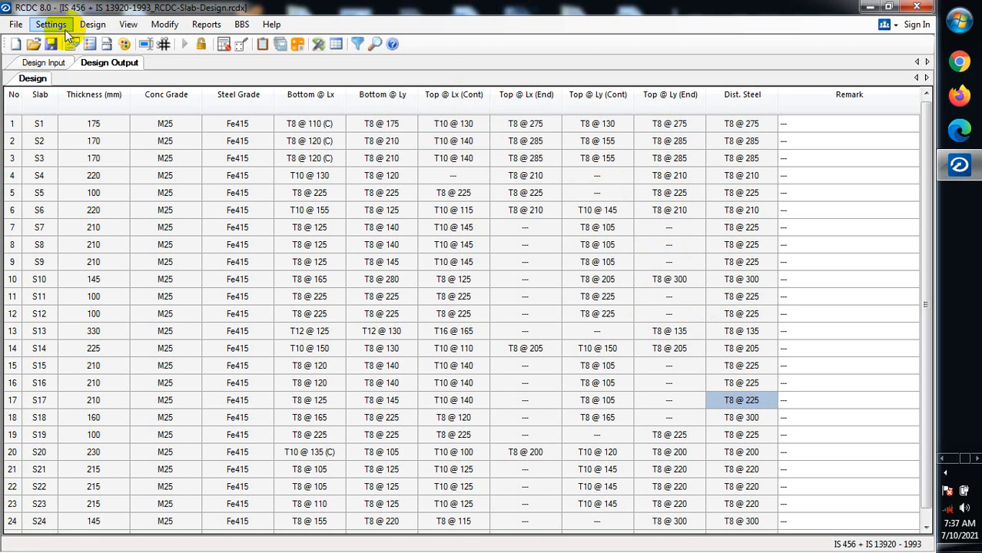
Step: Open the design data of slab S17 for modification
left_click(93, 26)
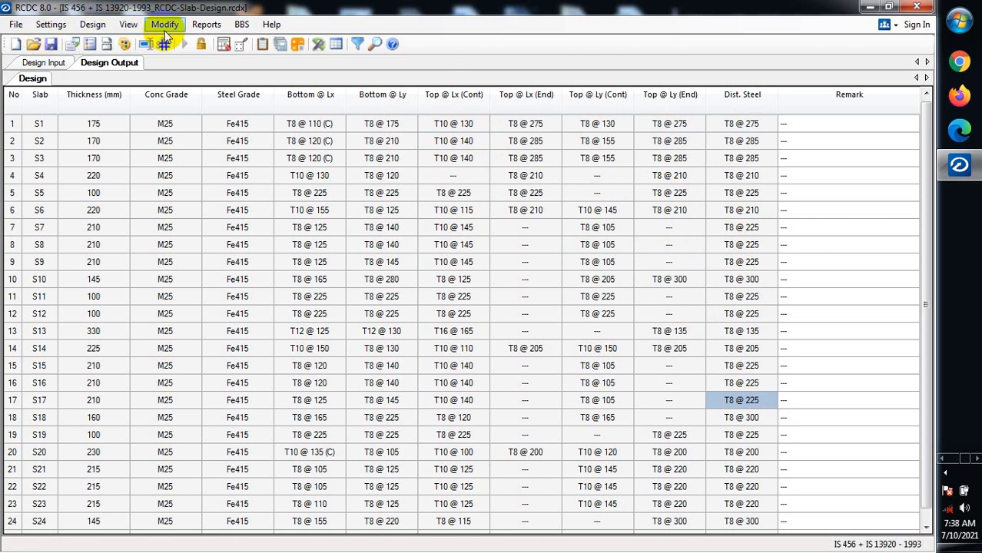
left_click(165, 27)
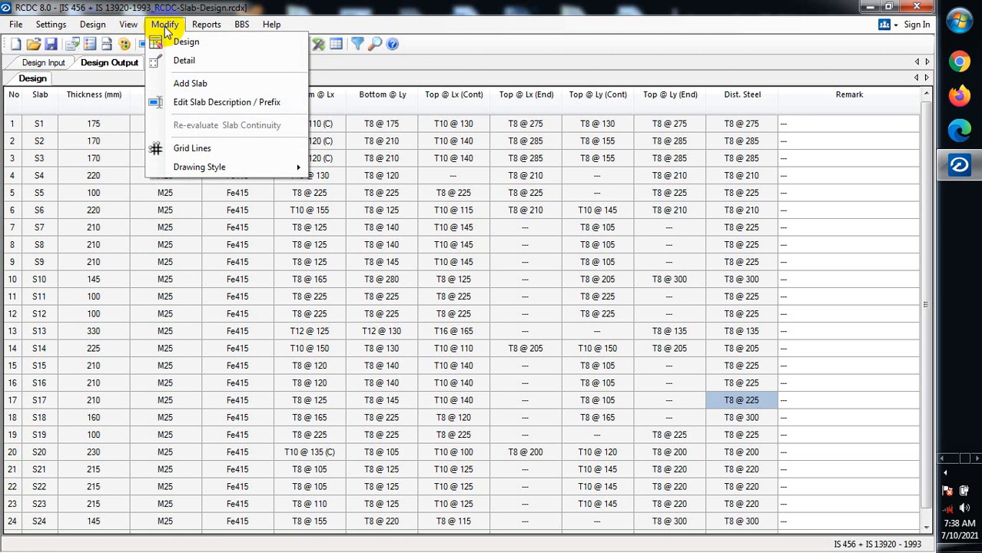
left_click(207, 47)
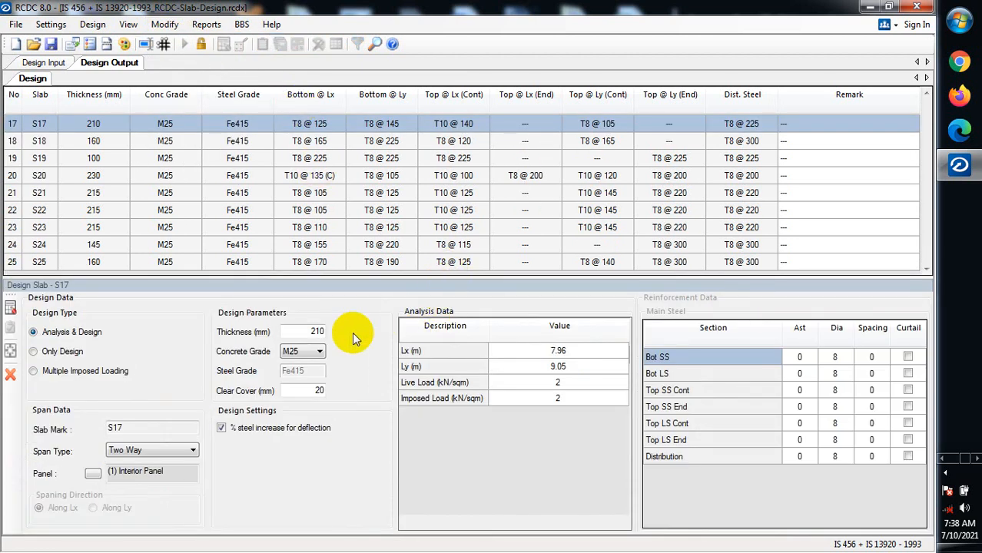
left_click(753, 276)
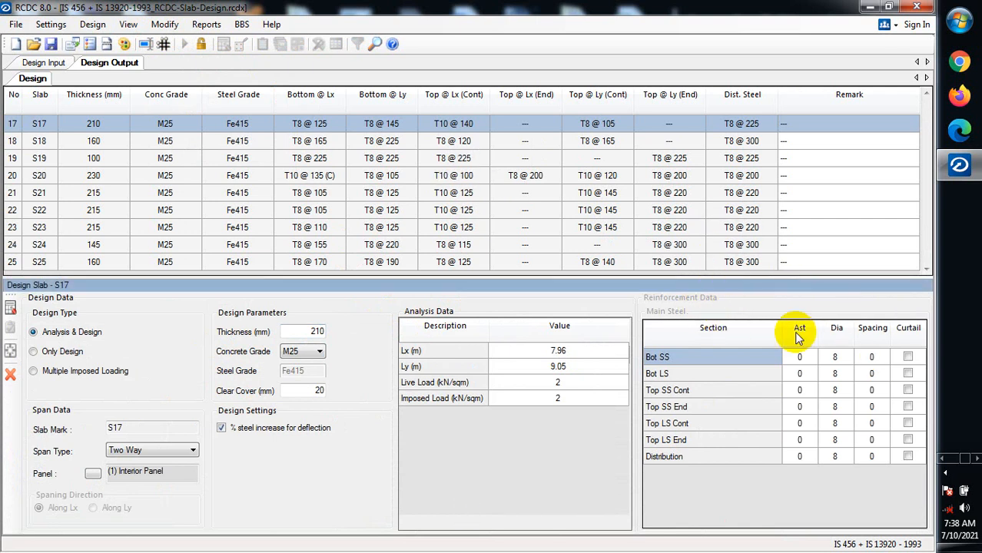
Step: View the span type options available for slab S17, leaving Two Way selected
left_click(173, 451)
left_click(166, 450)
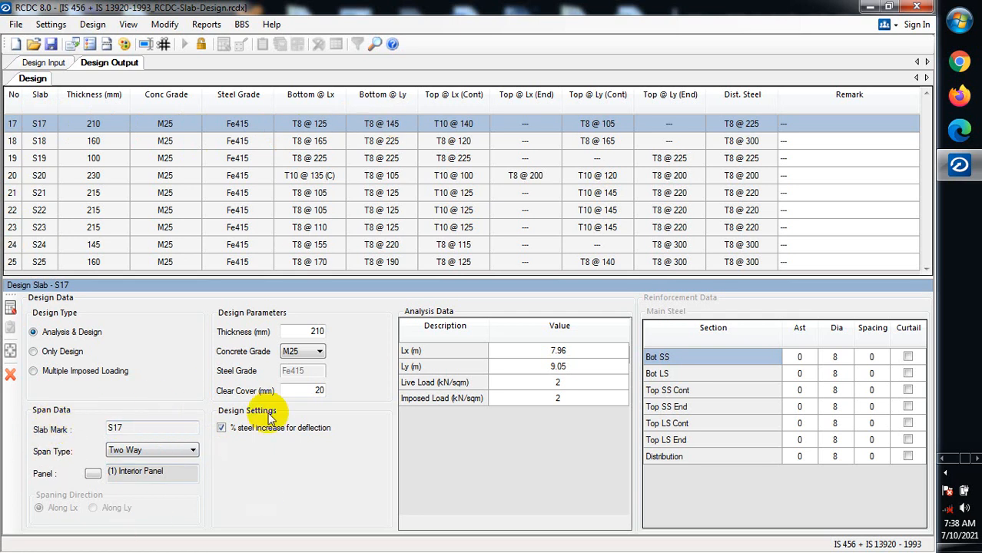
left_click(187, 451)
left_click(185, 455)
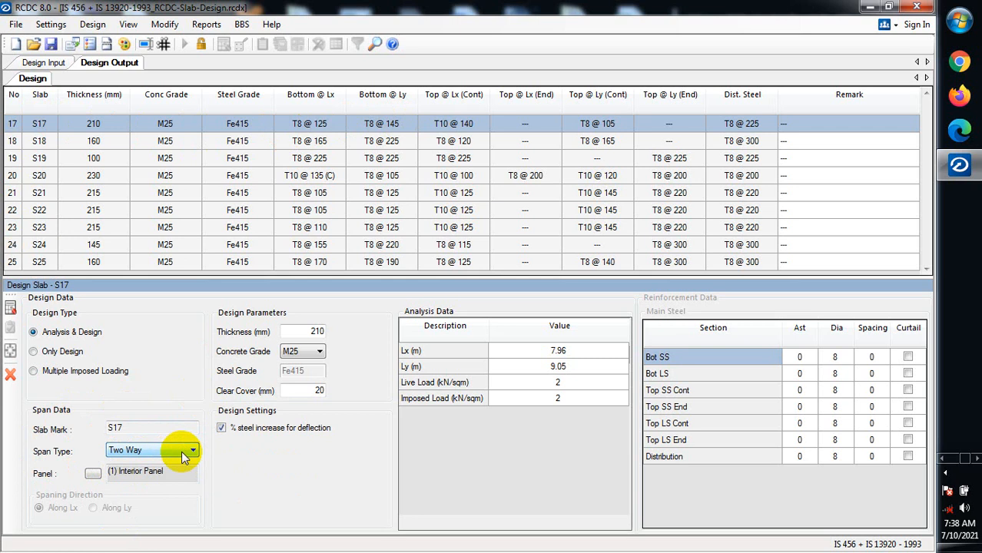
left_click(184, 457)
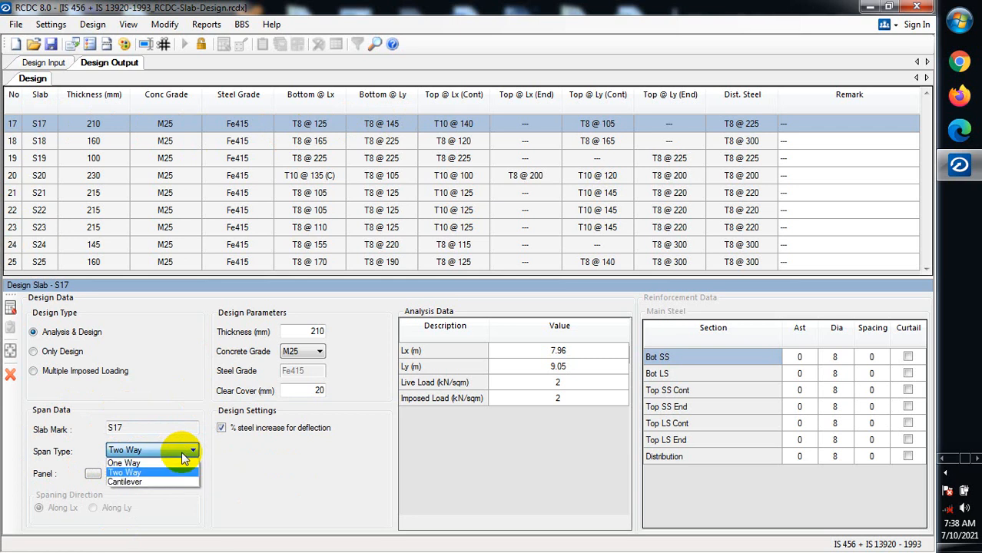
left_click(185, 458)
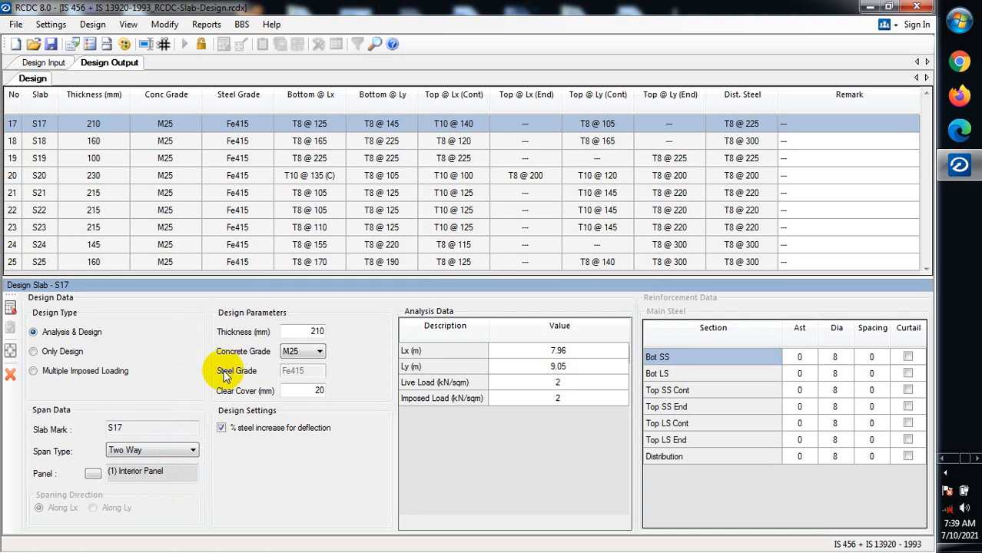
left_click(328, 289)
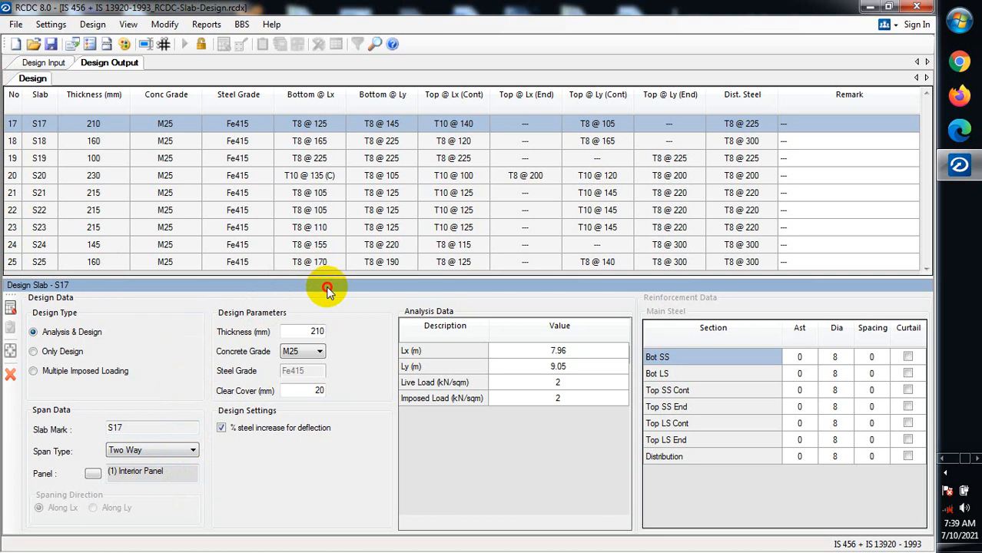
left_click_drag(328, 288, 357, 241)
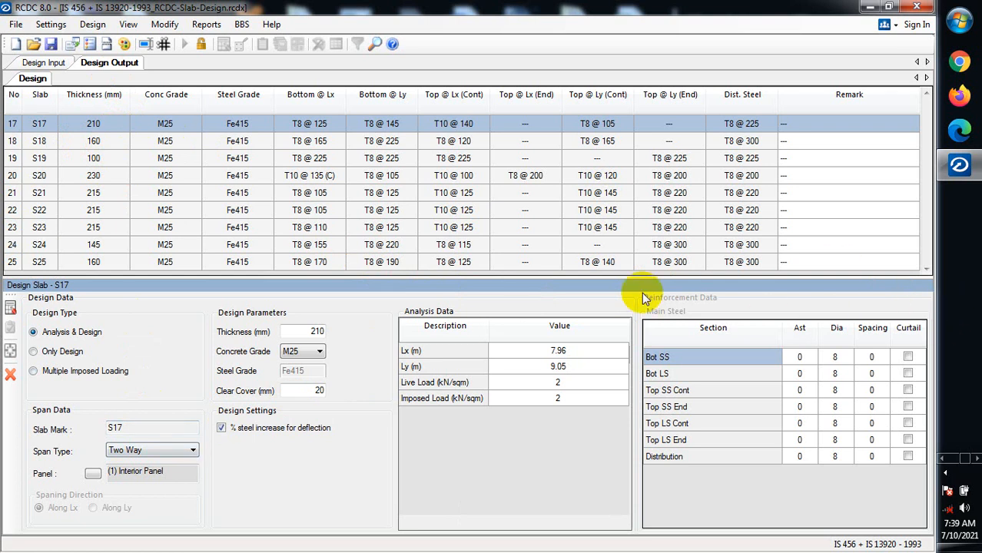
Step: Open the style manager for modifying the slab drawing style
left_click(91, 26)
mouse_move(167, 26)
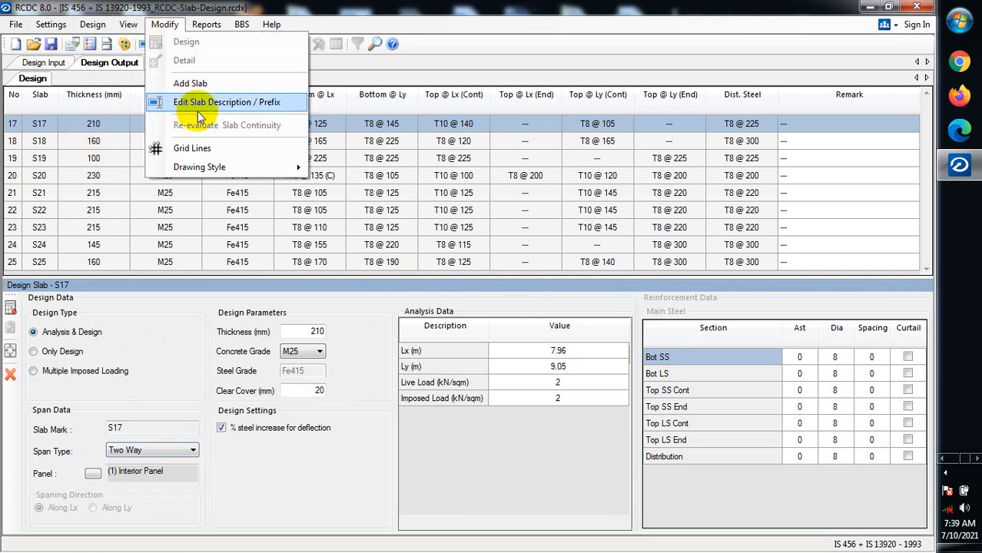
mouse_move(197, 170)
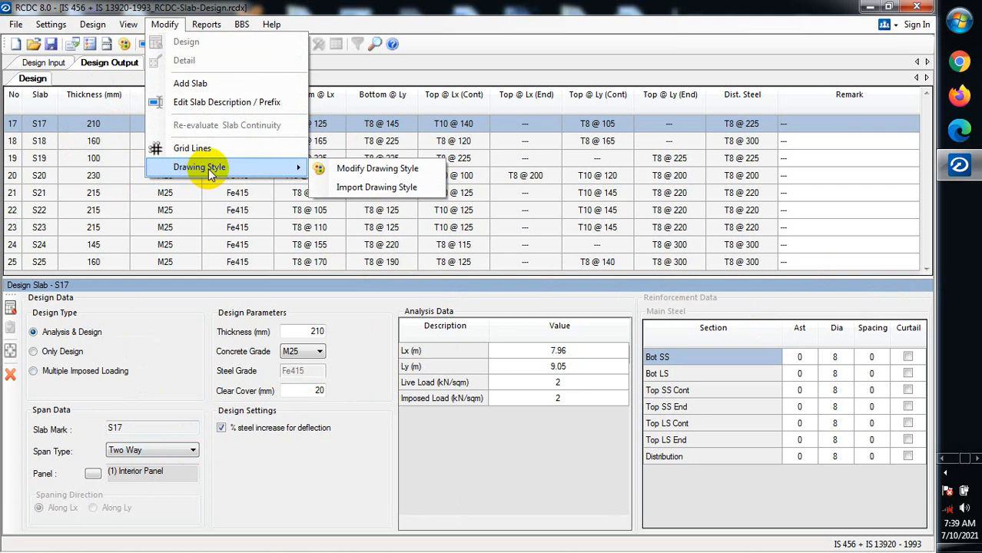
left_click(361, 176)
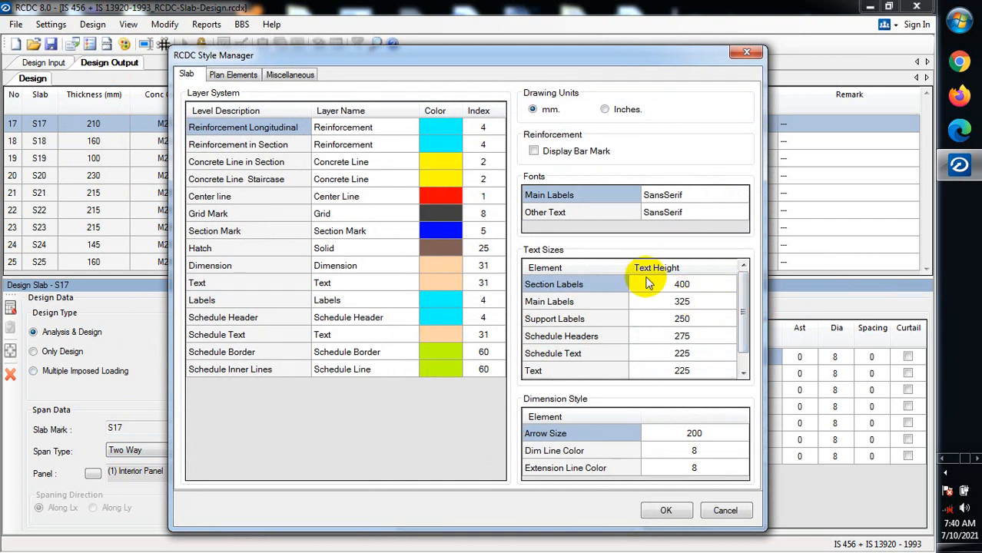
Step: Examine the slab drawing text heights from section labels through schedule headers, schedule text and text
left_click_drag(743, 306, 744, 312)
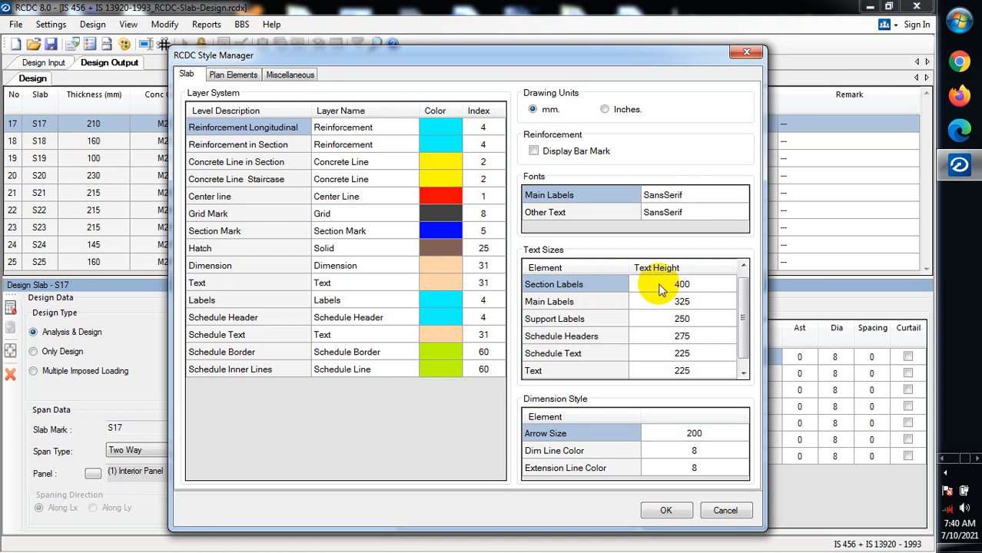
left_click(678, 289)
left_click(585, 304)
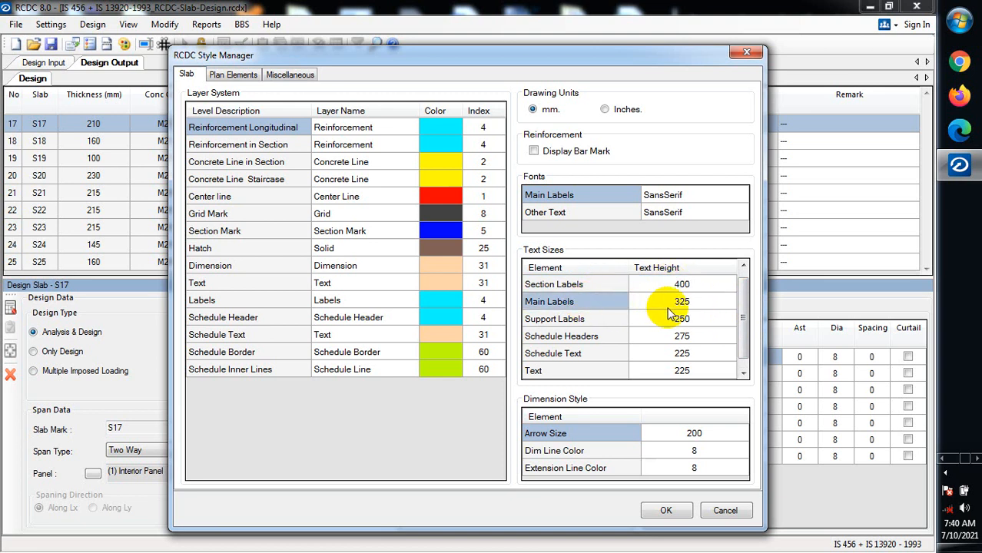
left_click(696, 304)
left_click(686, 320)
left_click(686, 337)
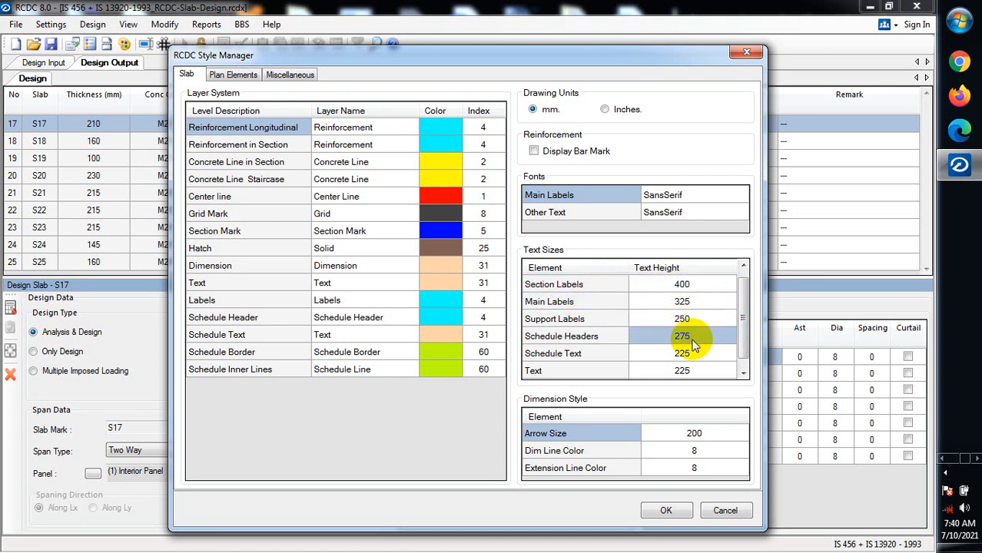
left_click(695, 353)
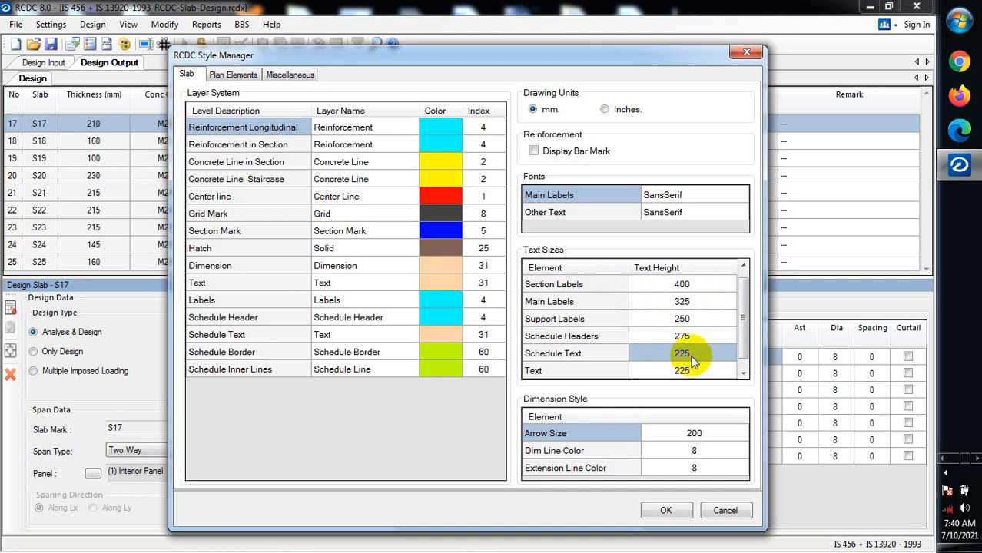
left_click(685, 372)
Step: Go through the remaining slab text size elements from main labels to dim text, and check the dim text height
scroll(739, 347, "down", 1)
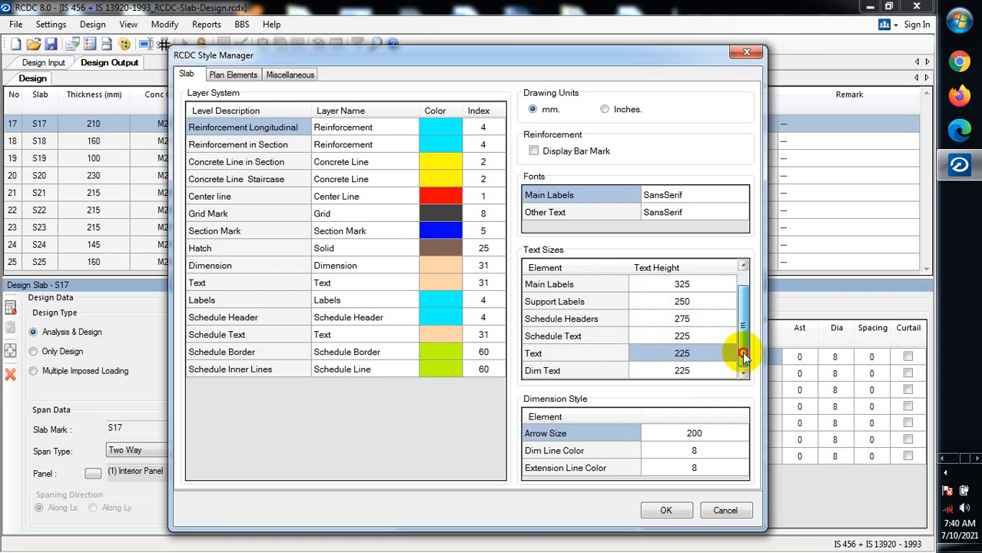
left_click(542, 283)
left_click(560, 304)
left_click(572, 319)
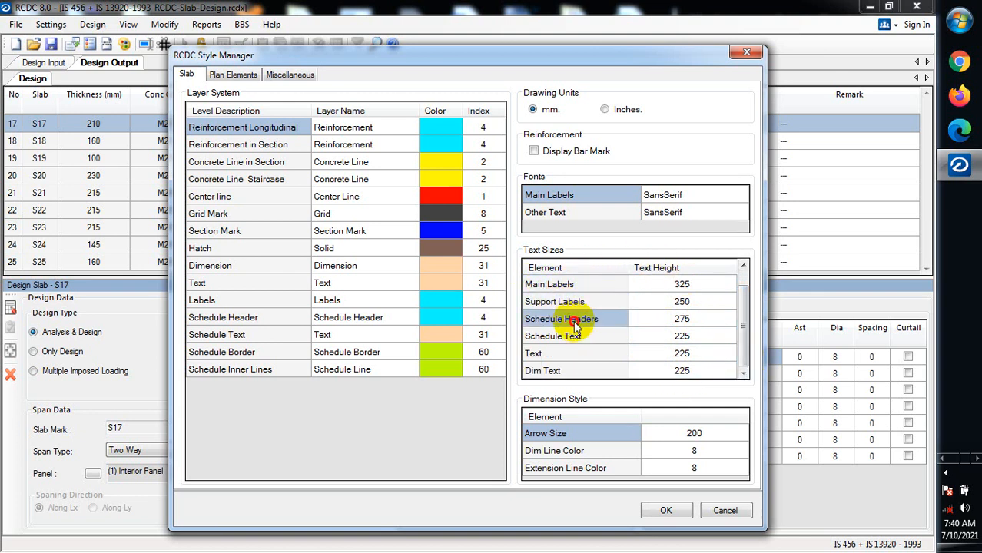
left_click(566, 338)
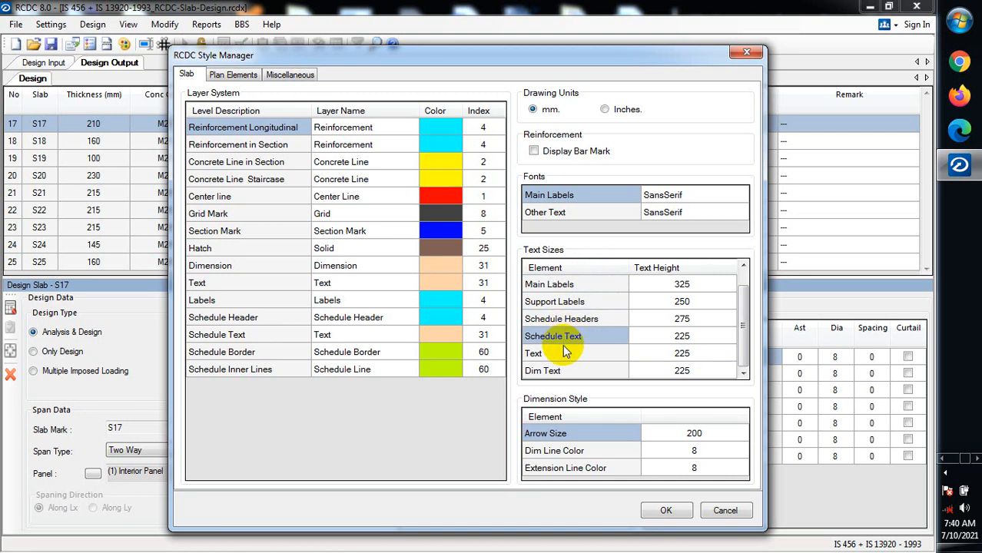
left_click(563, 353)
left_click(563, 371)
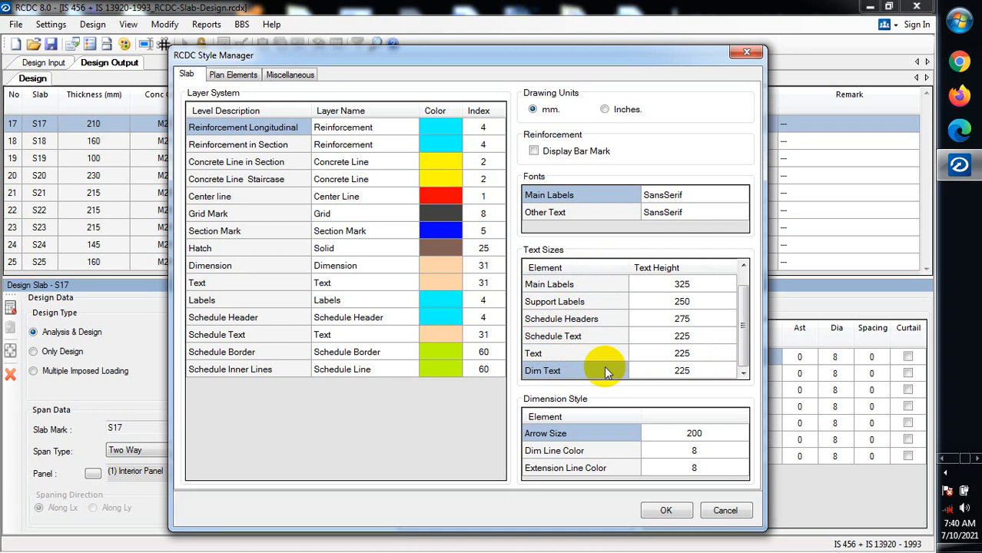
left_click(680, 370)
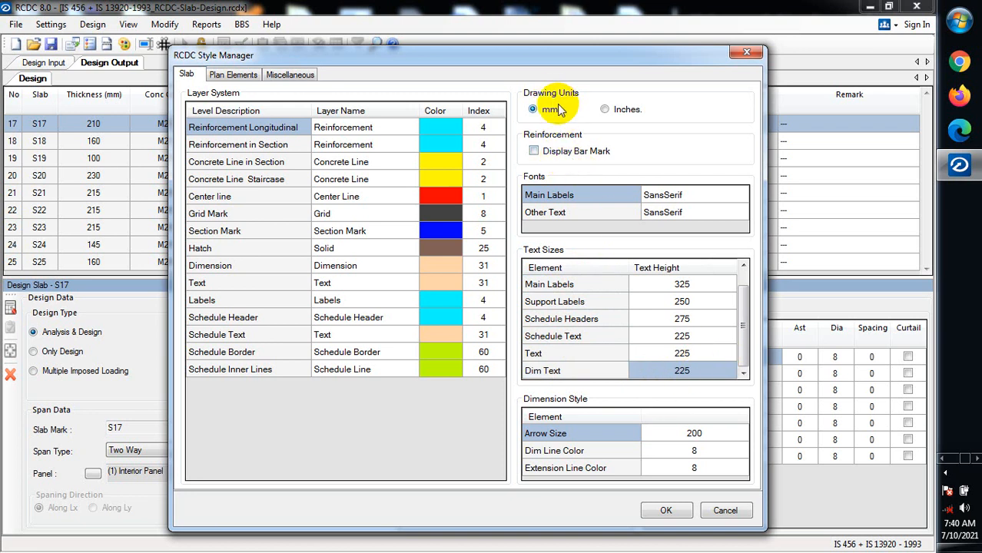
Step: Try inches as the slab drawing units and switch back to mm
left_click(615, 114)
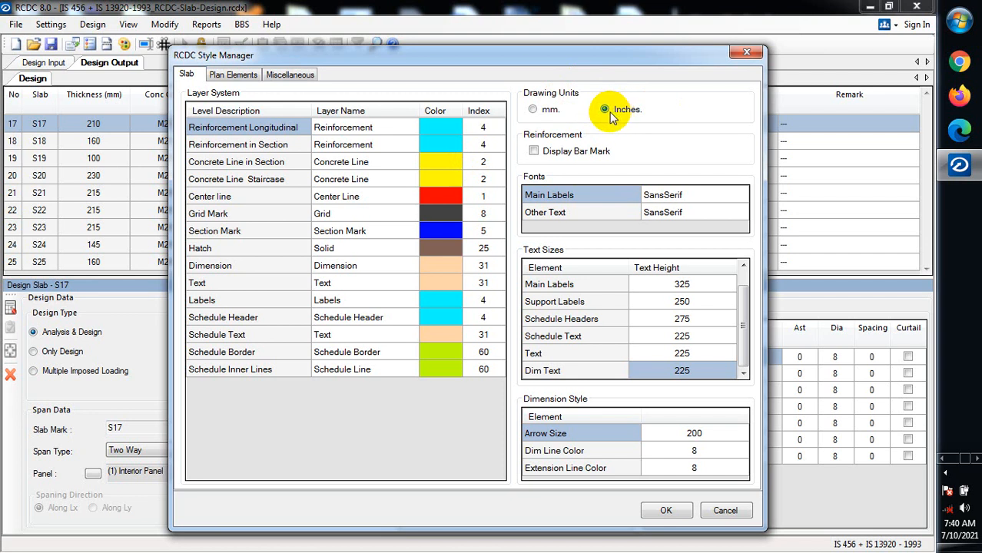
left_click(532, 110)
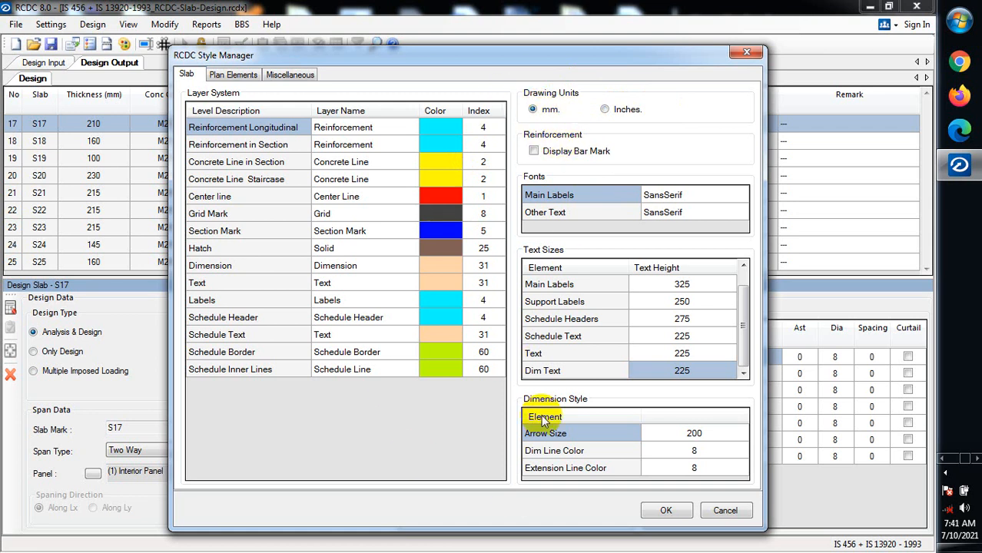
Step: Display the drawing style settings for plan elements
left_click(235, 77)
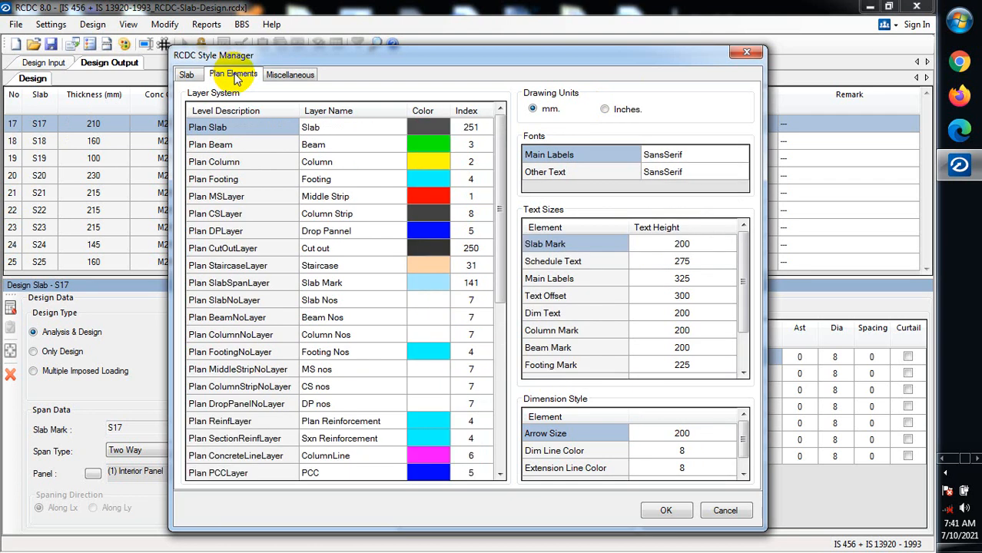
Step: Look over the miscellaneous mark styles, return to the slab drawing settings and close the style manager without saving changes
left_click(290, 74)
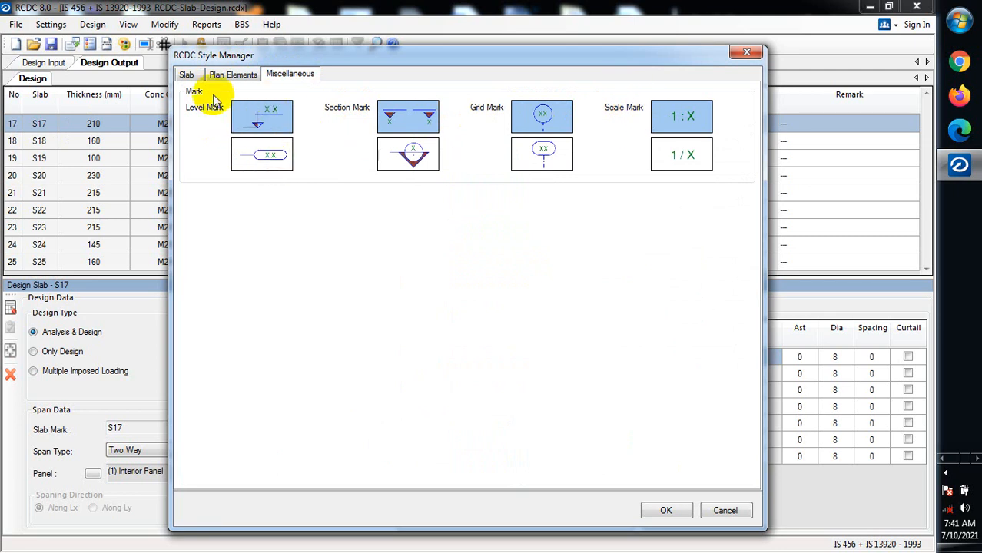
left_click(187, 75)
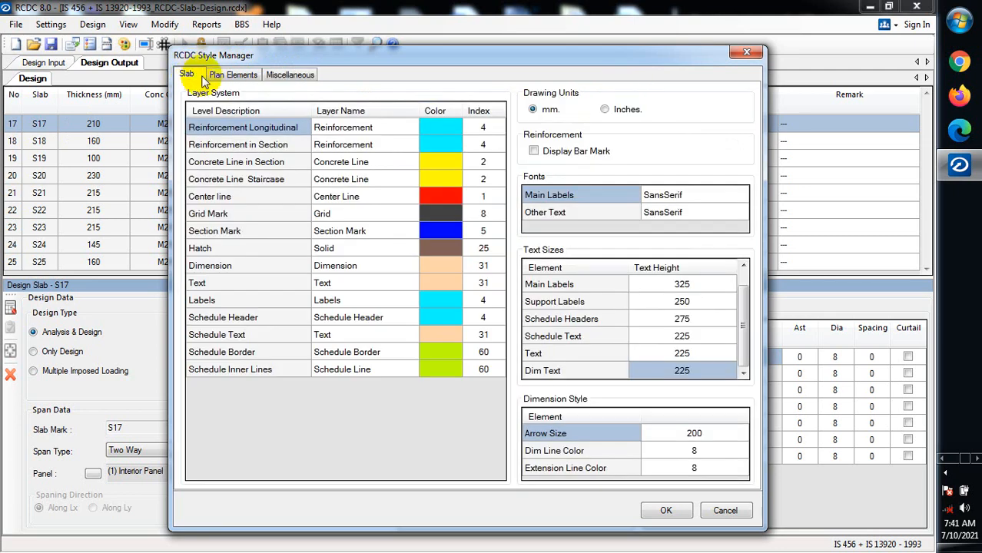
left_click(747, 51)
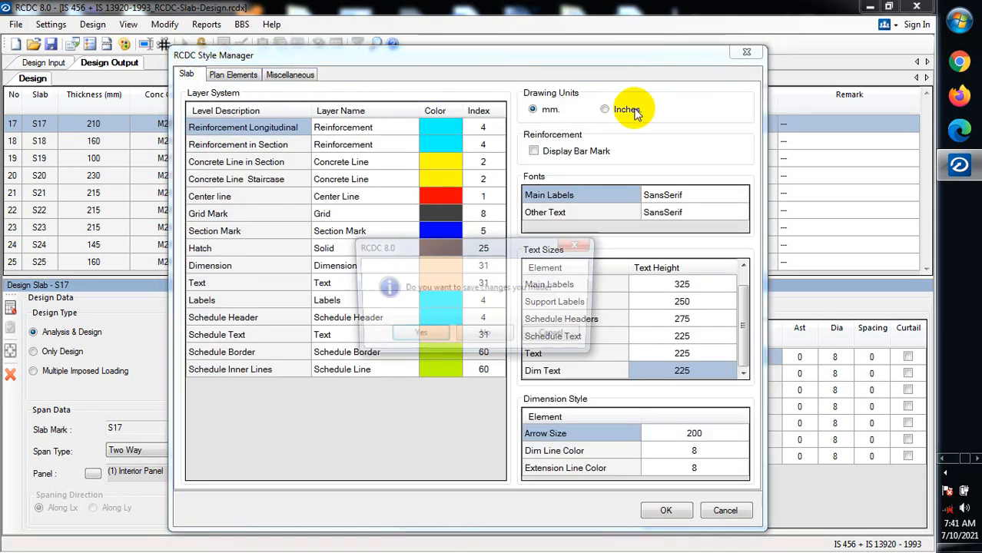
left_click(481, 337)
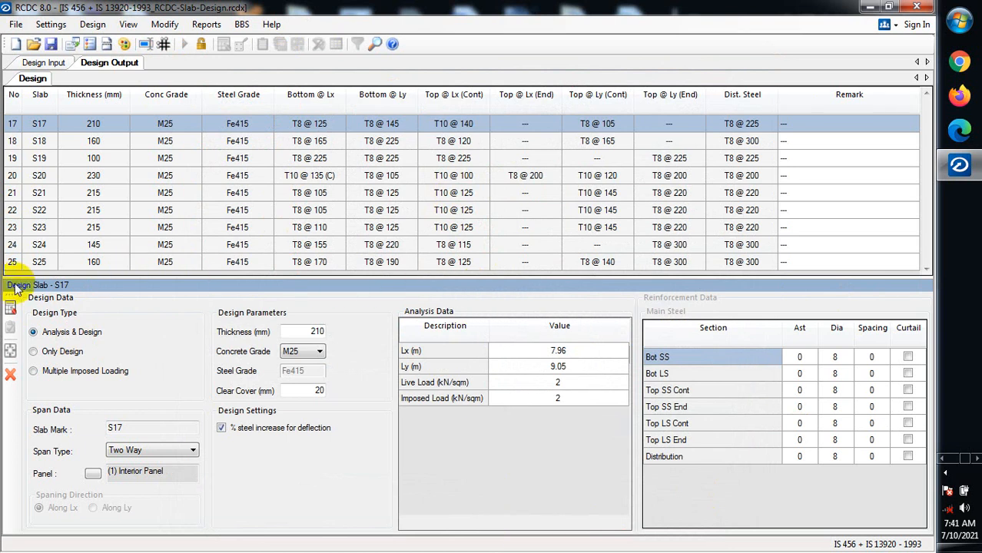
Step: Close the design pane of slab S17 and check the available drawing style commands
left_click(10, 377)
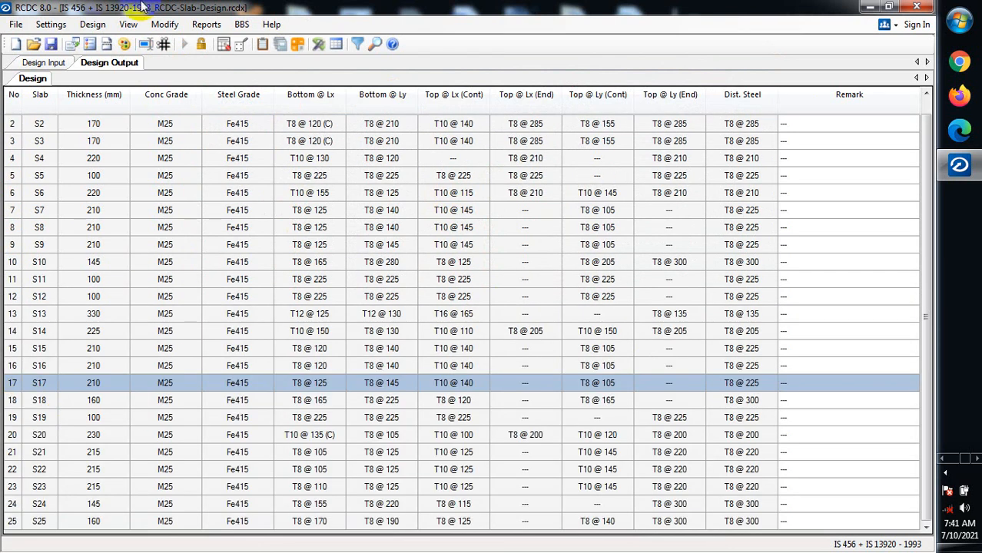
left_click(163, 25)
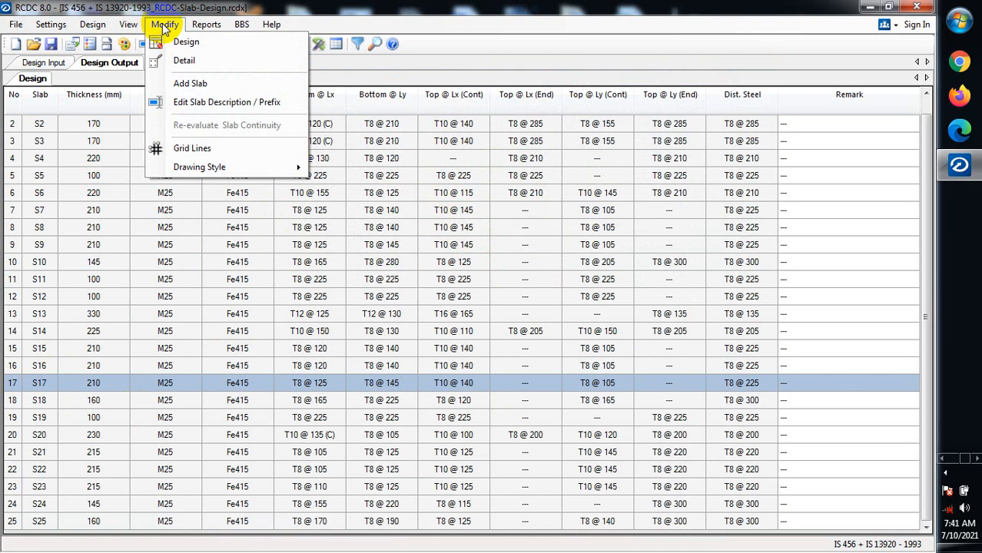
mouse_move(230, 169)
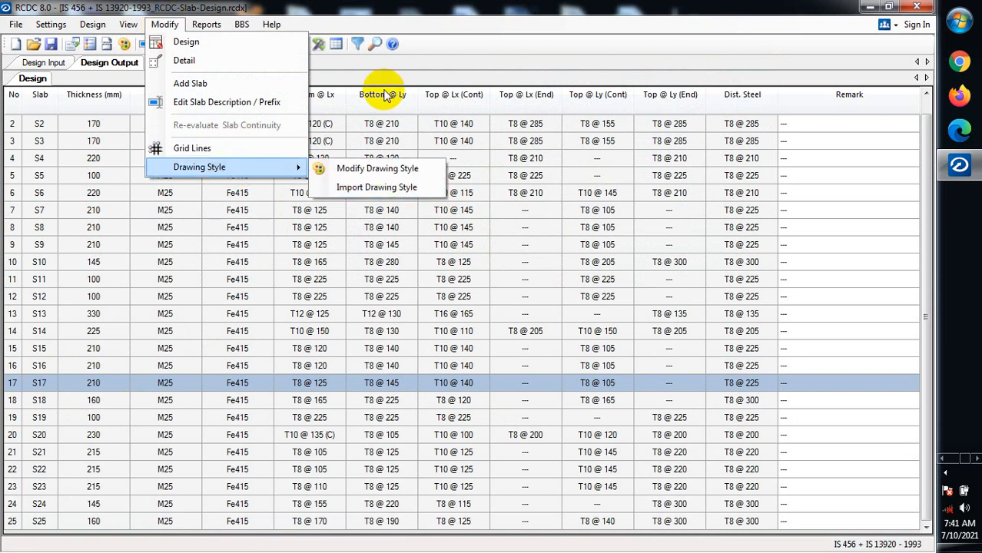
left_click(361, 76)
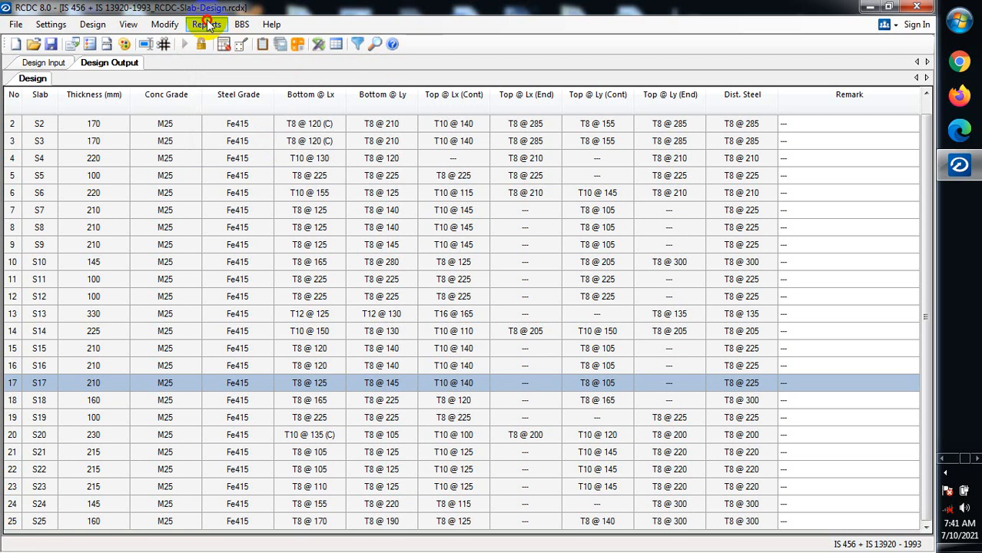
Step: Generate the general arrangement plan and inspect slabs S11 and S12 around beams B15 and B48
left_click(208, 26)
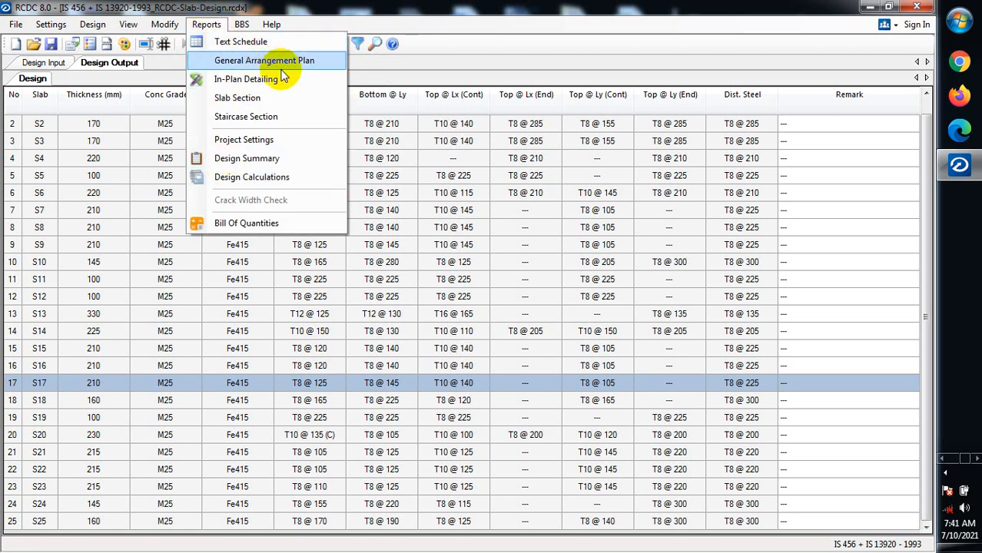
left_click(312, 70)
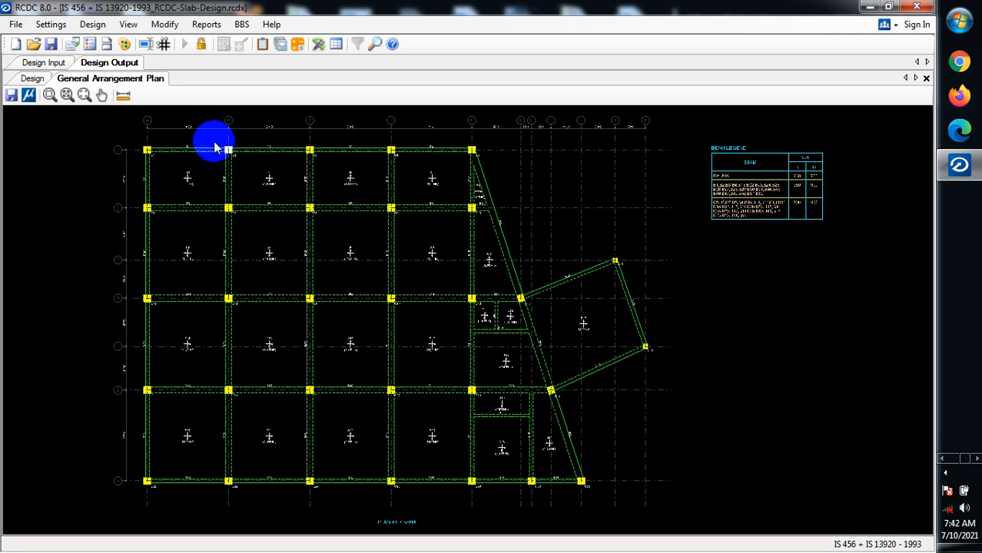
scroll(509, 332, "up", 8)
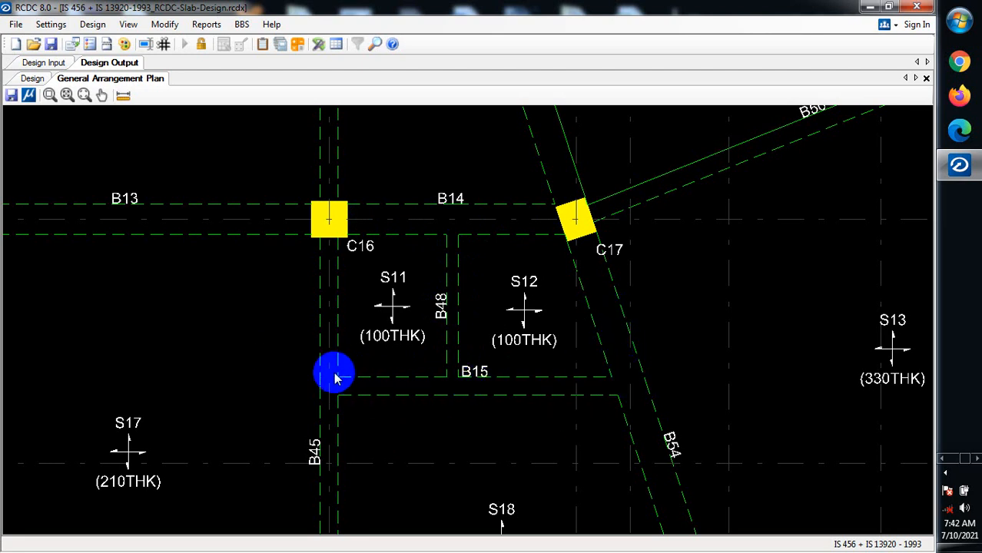
scroll(331, 401, "down", 3)
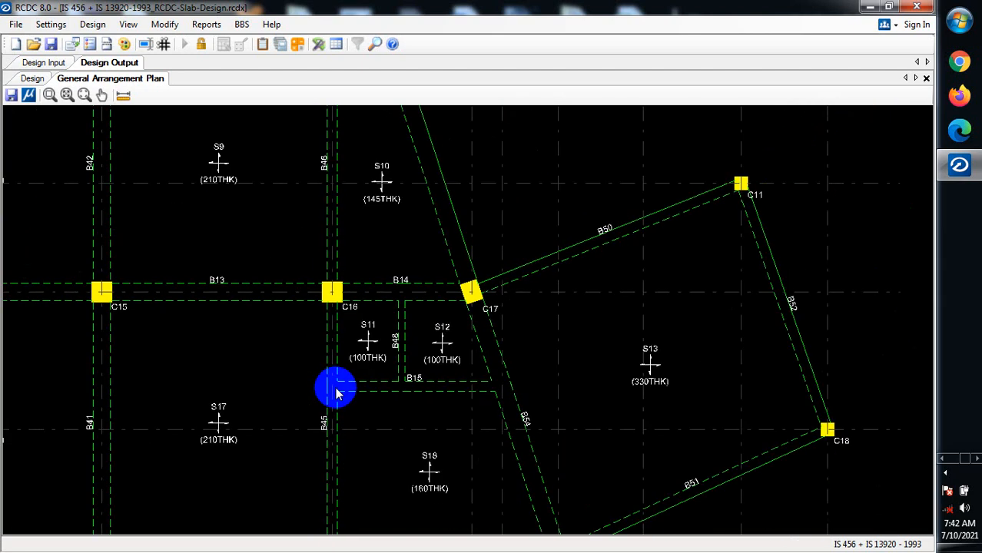
scroll(332, 415, "up", 3)
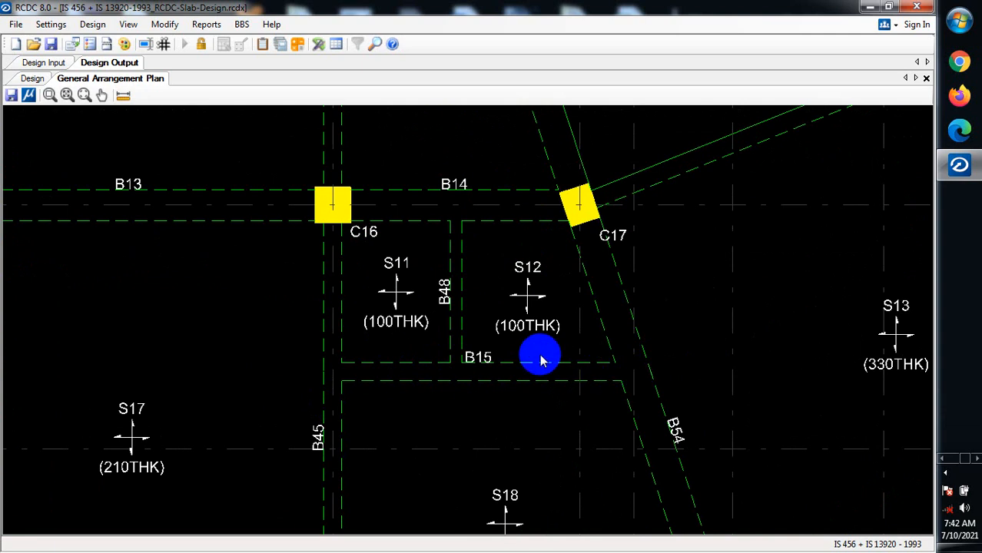
scroll(526, 368, "down", 2)
scroll(509, 345, "up", 1)
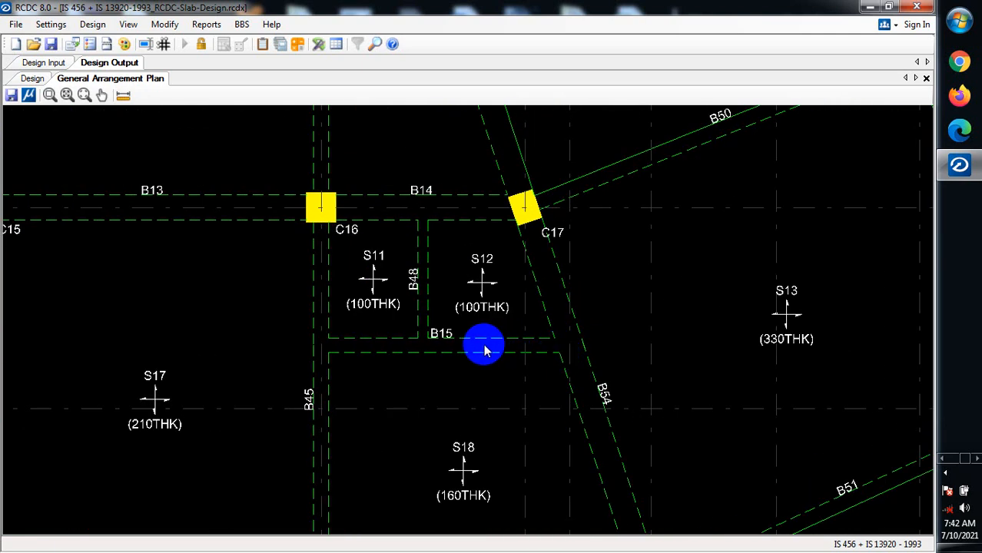
scroll(508, 340, "up", 1)
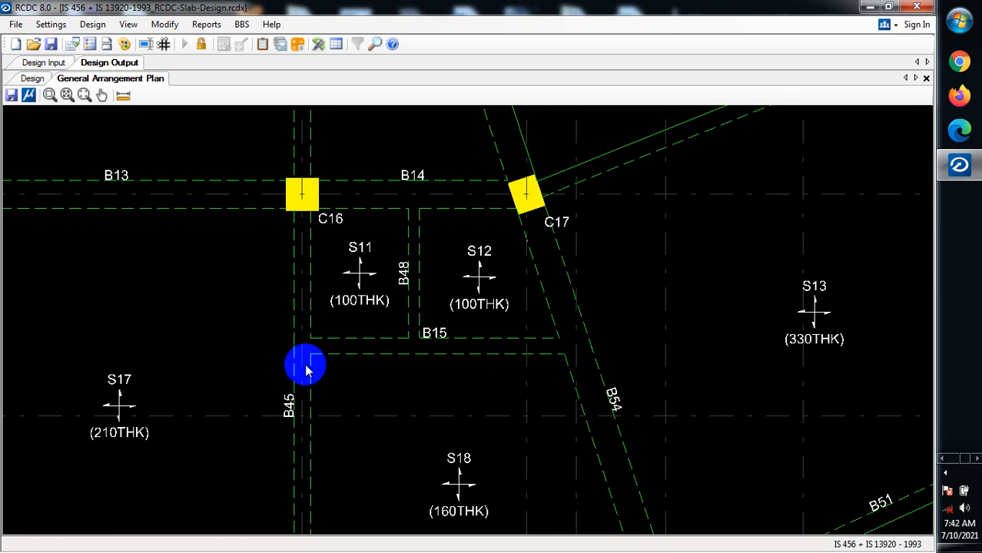
Step: Examine the general arrangement plan around slabs S13, S17 and S18, including where beam B15 meets B54
scroll(398, 242, "down", 2)
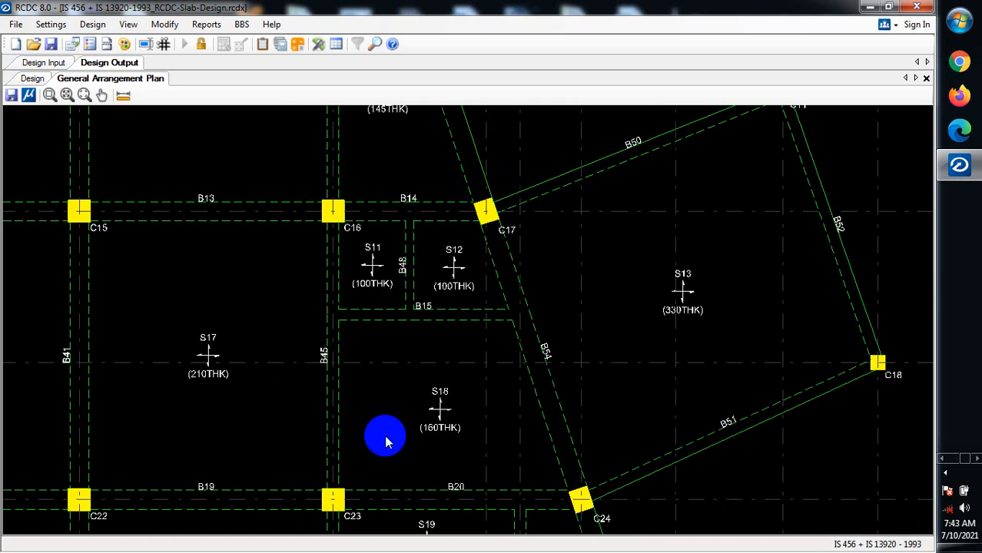
scroll(424, 263, "down", 1)
scroll(596, 272, "down", 2)
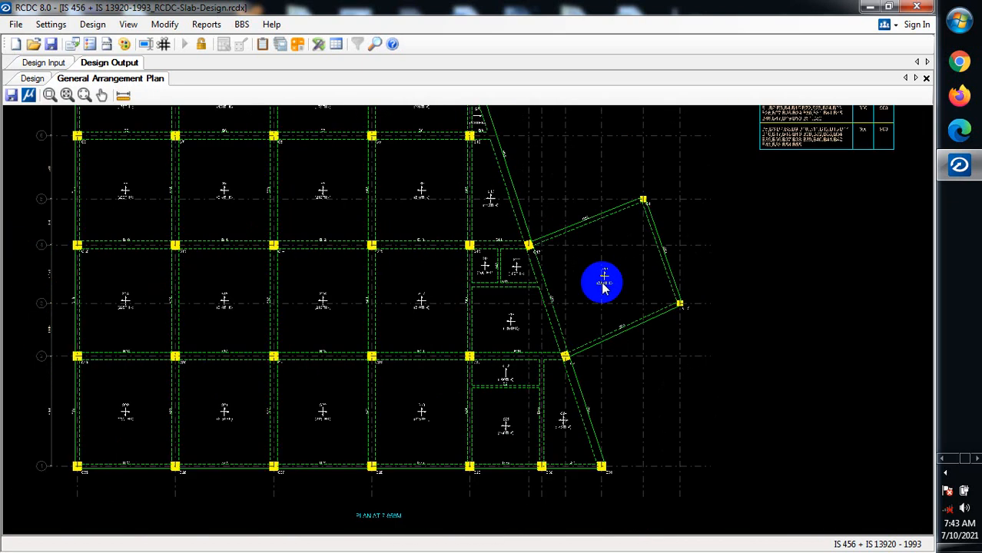
scroll(454, 307, "up", 3)
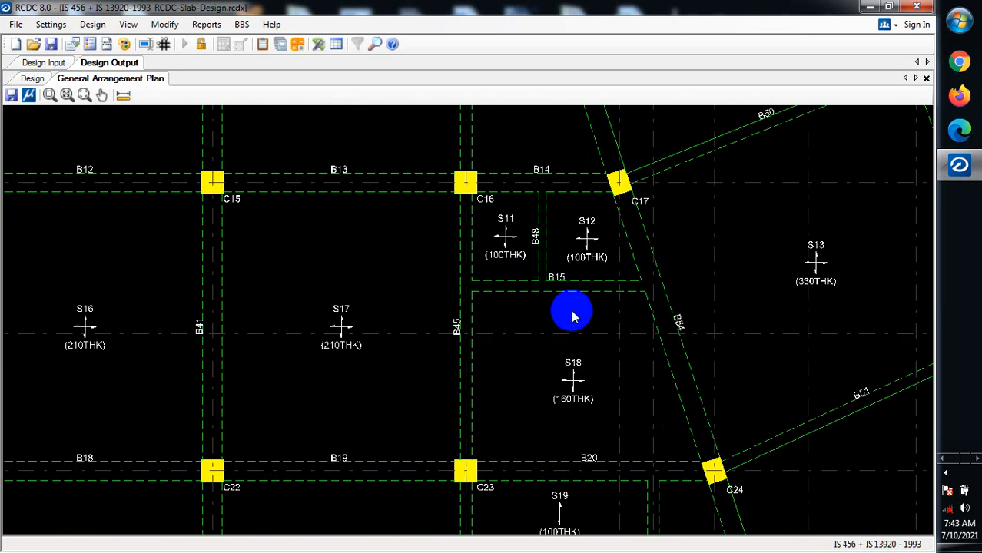
scroll(602, 345, "down", 1)
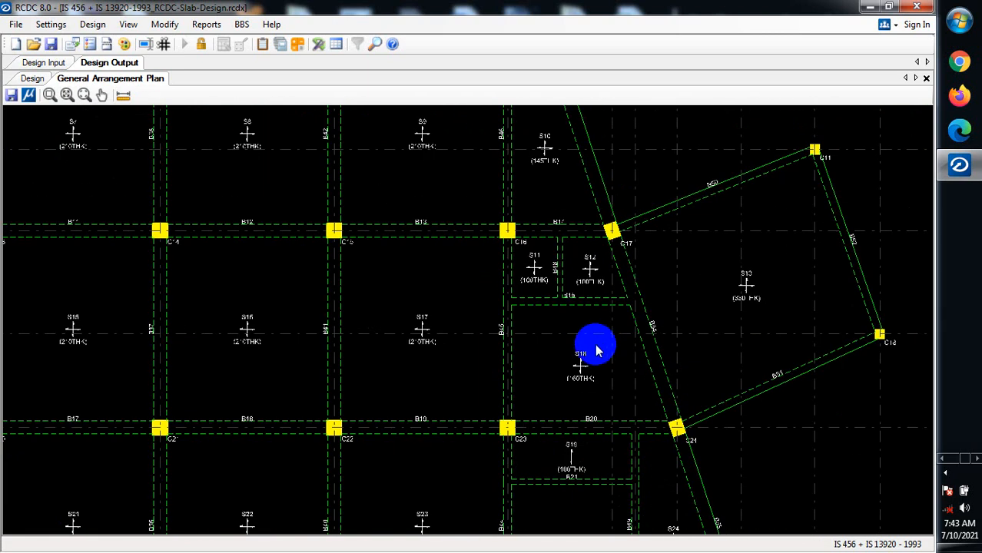
scroll(553, 240, "up", 1)
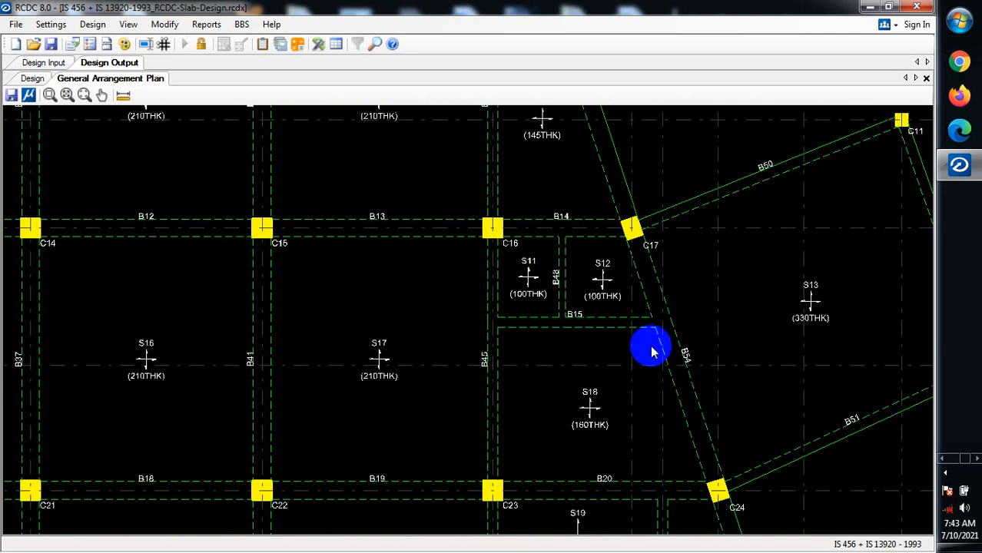
scroll(669, 324, "up", 1)
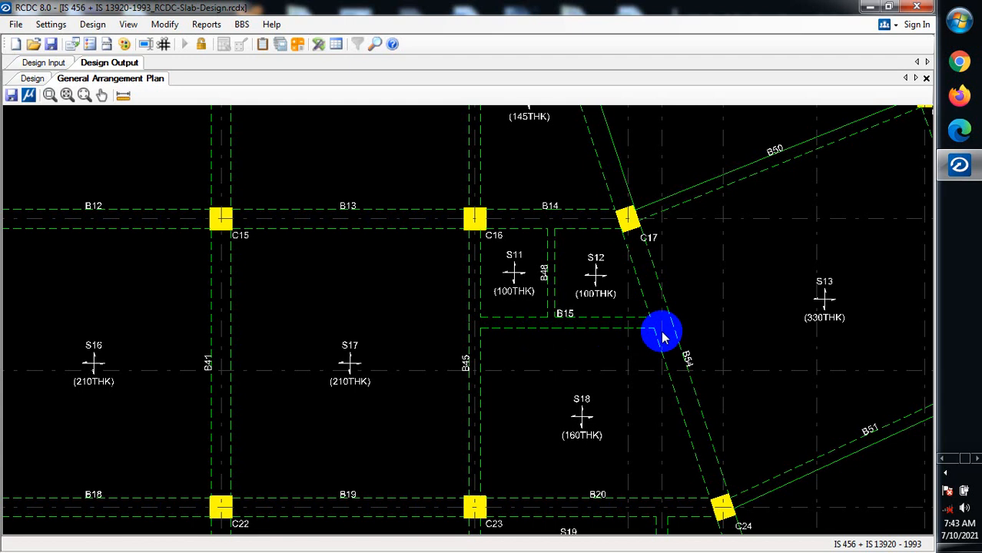
scroll(655, 339, "down", 3)
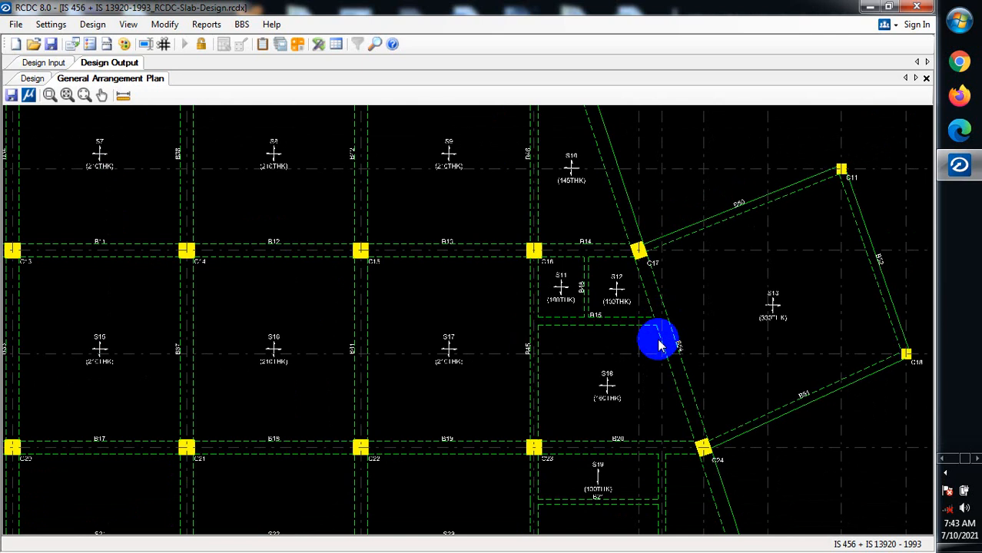
scroll(652, 345, "down", 2)
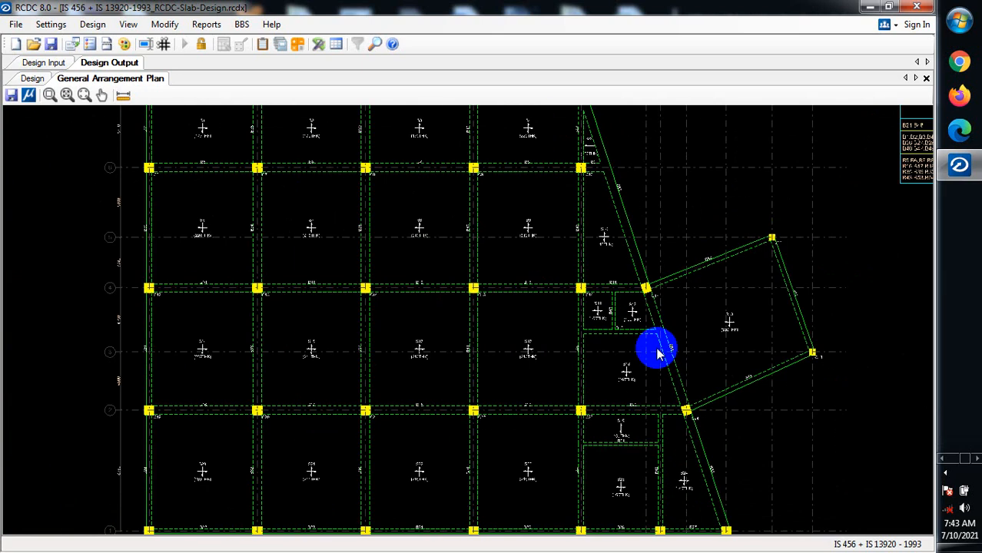
scroll(340, 234, "down", 1)
scroll(139, 138, "down", 2)
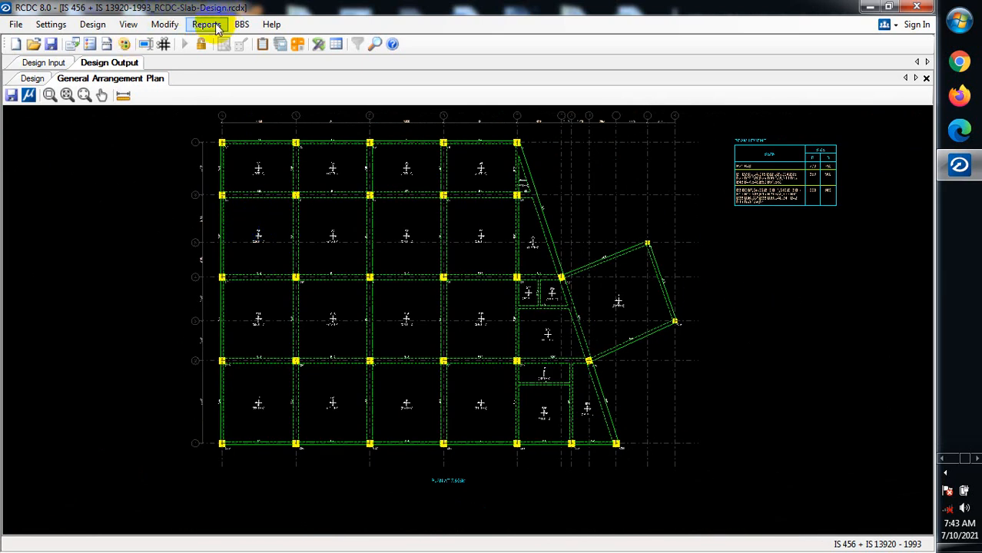
Step: Generate the in-plan detailing drawings and survey the bottom reinforcement layout
left_click(205, 24)
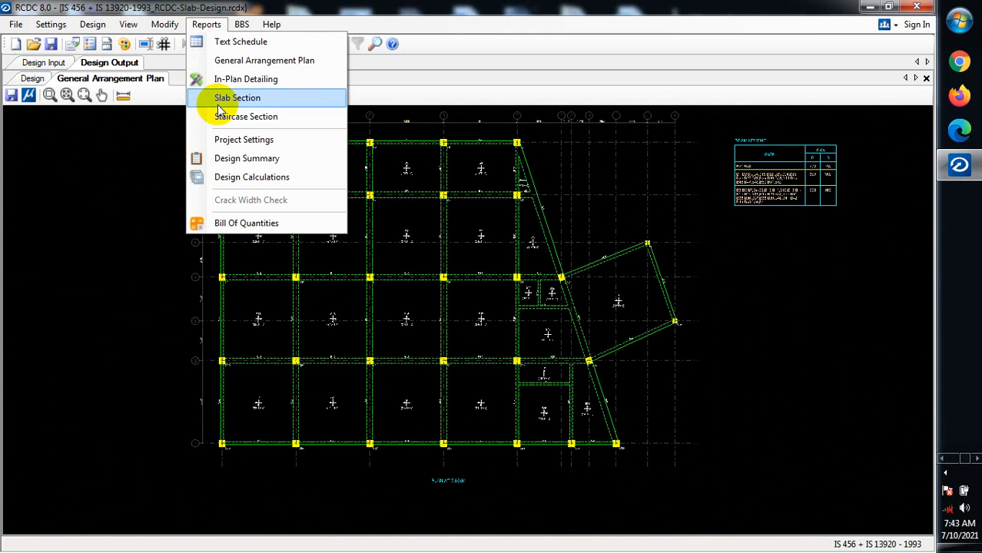
left_click(290, 82)
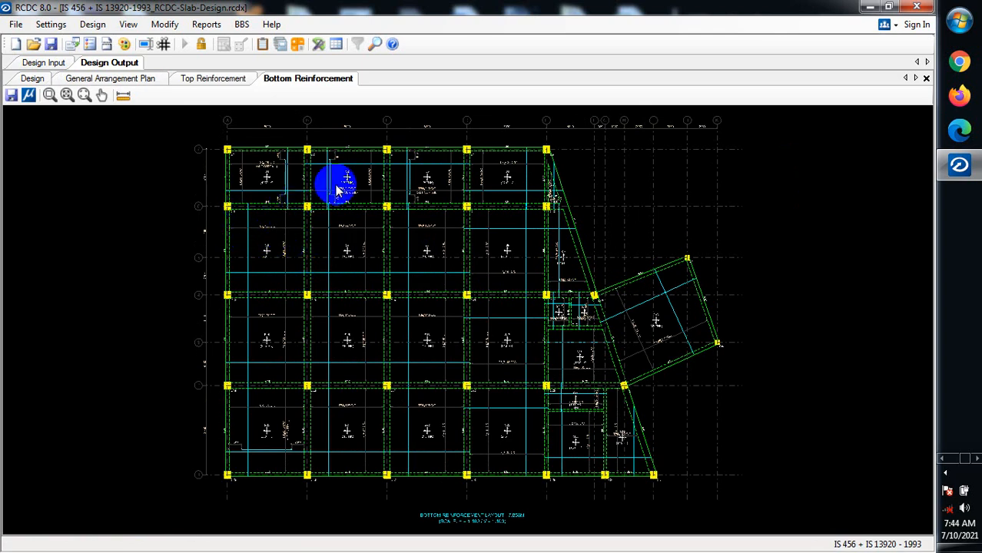
scroll(547, 164, "up", 5)
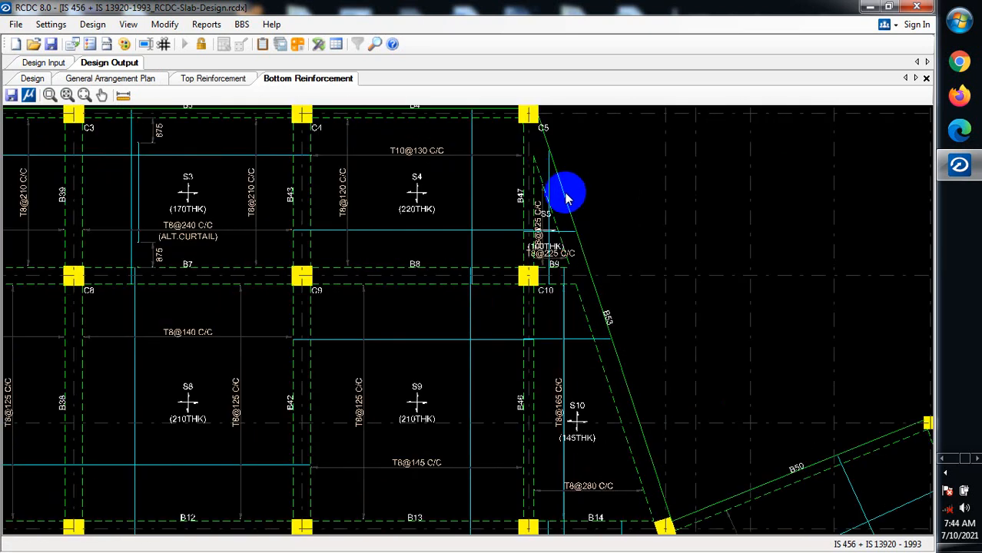
scroll(704, 259, "down", 5)
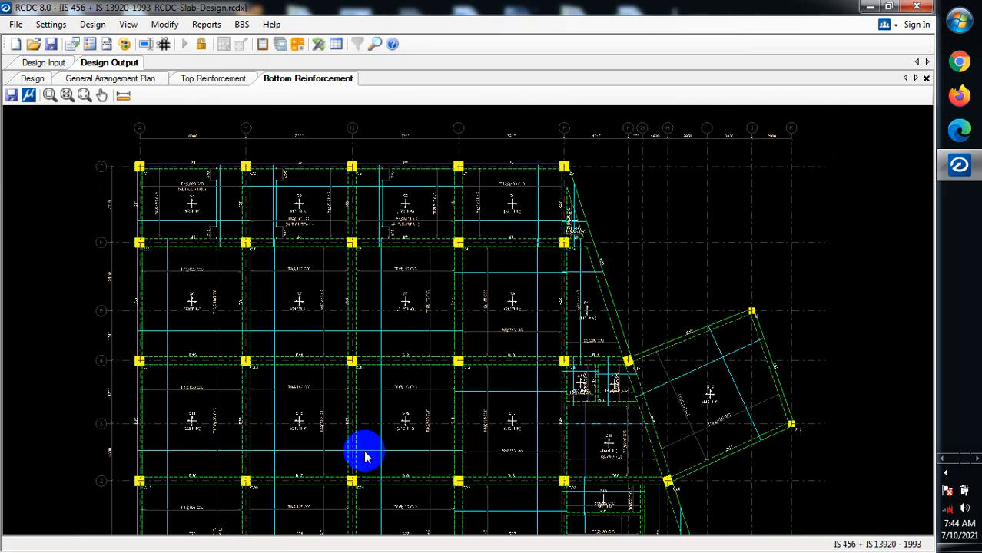
Step: Examine the bottom reinforcement callouts and bar lines of slab S15 between columns C13 and C14
scroll(356, 454, "up", 2)
scroll(356, 454, "up", 6)
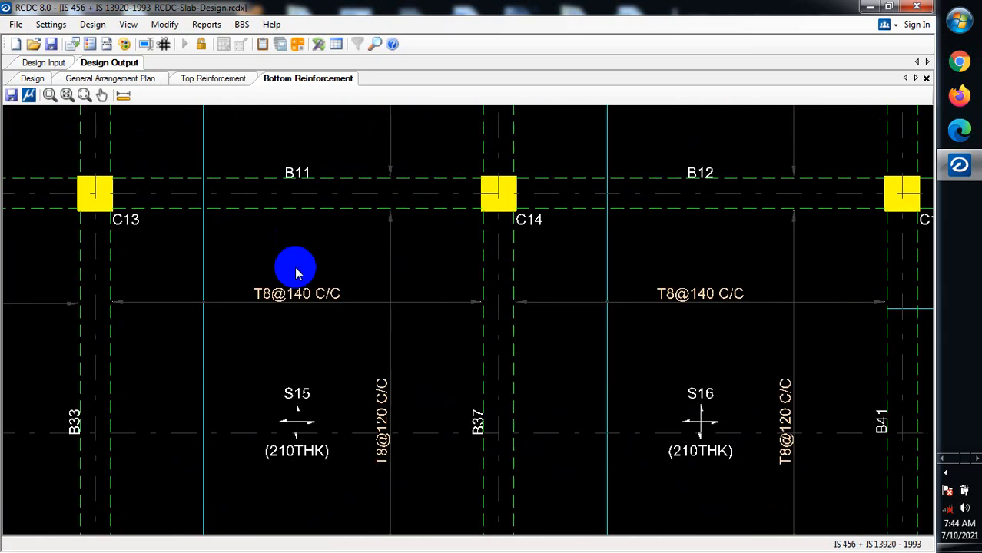
scroll(281, 305, "up", 1)
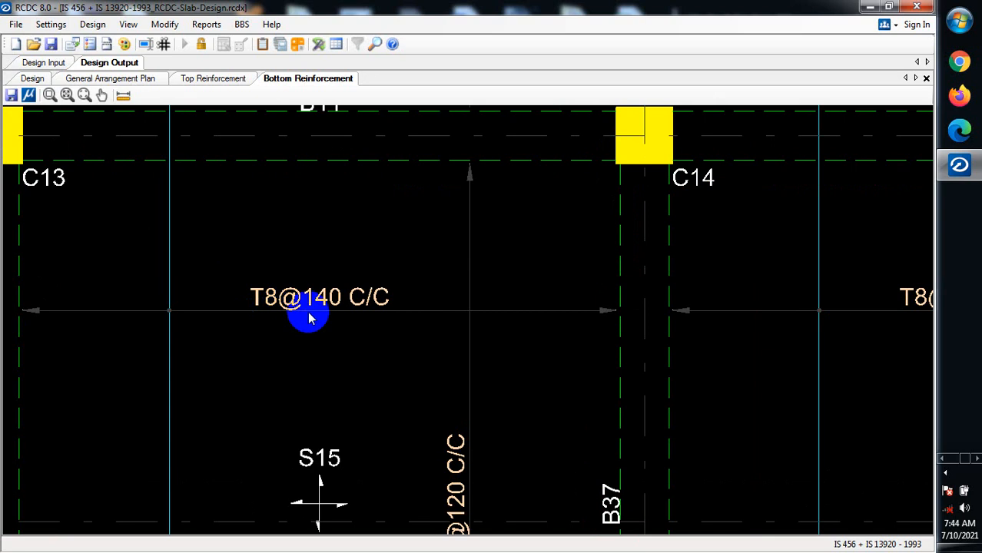
scroll(221, 302, "down", 5)
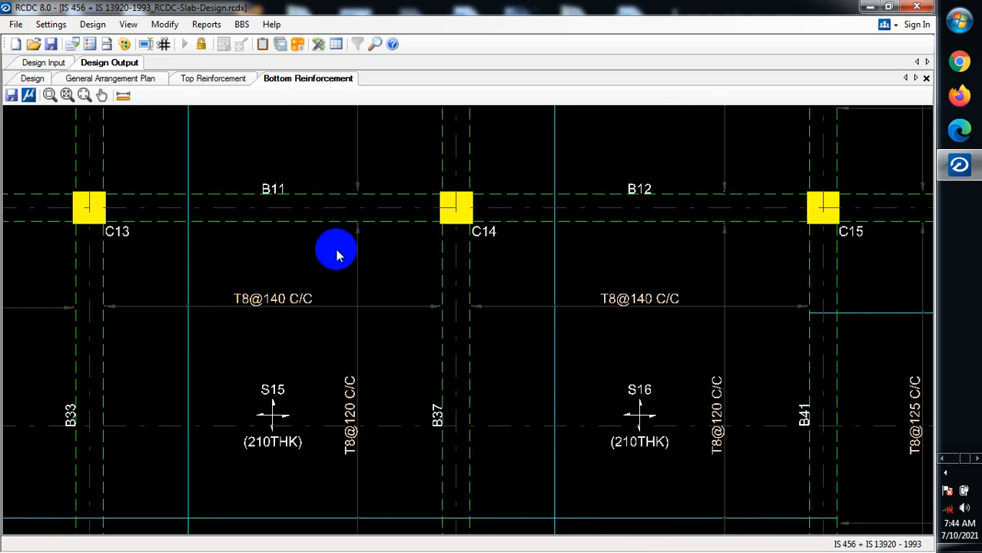
scroll(394, 328, "up", 1)
scroll(182, 322, "up", 5)
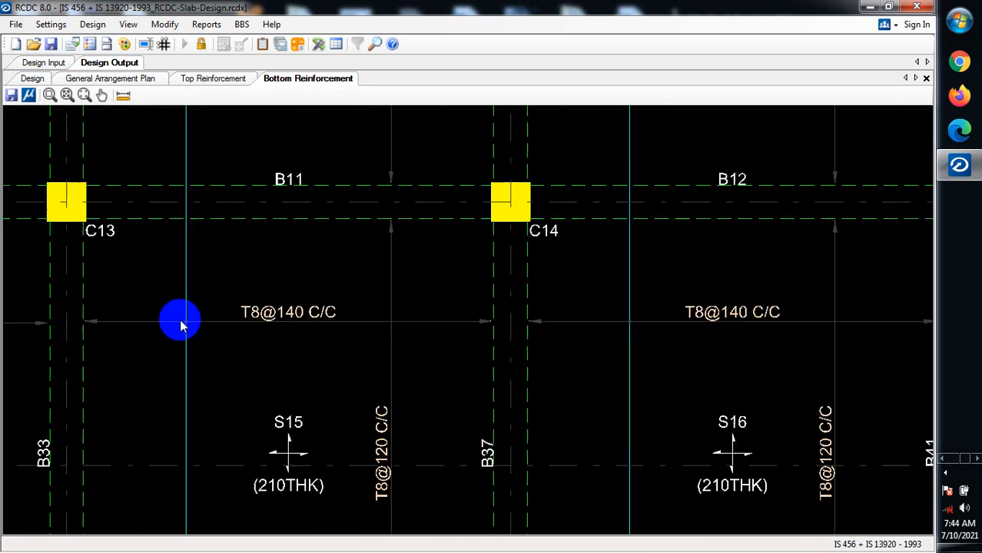
scroll(186, 328, "down", 1)
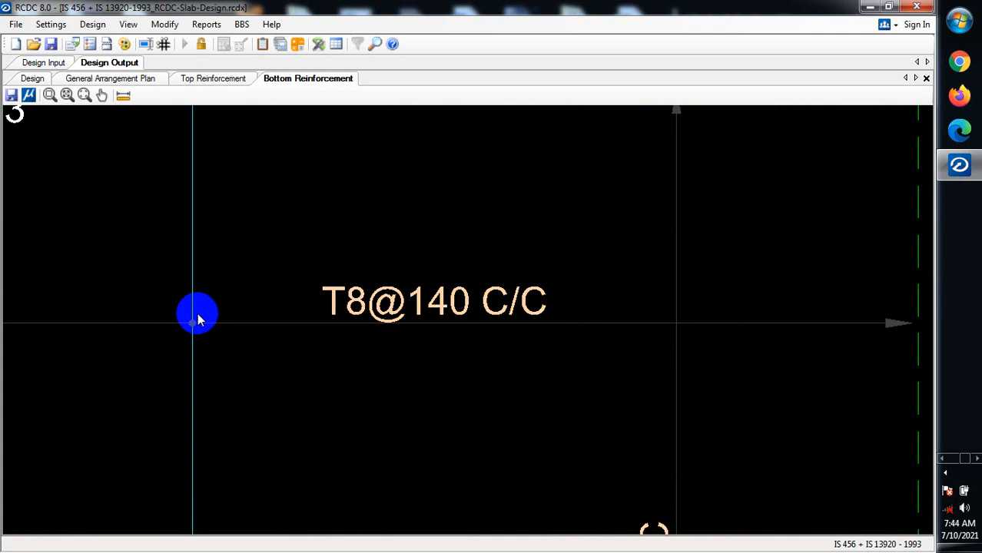
scroll(133, 353, "down", 1)
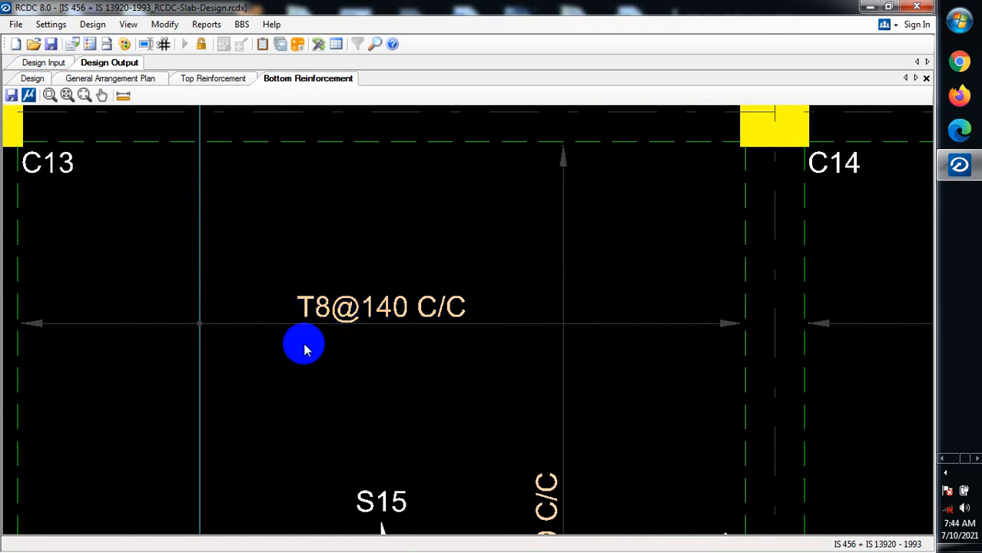
scroll(335, 309, "down", 8)
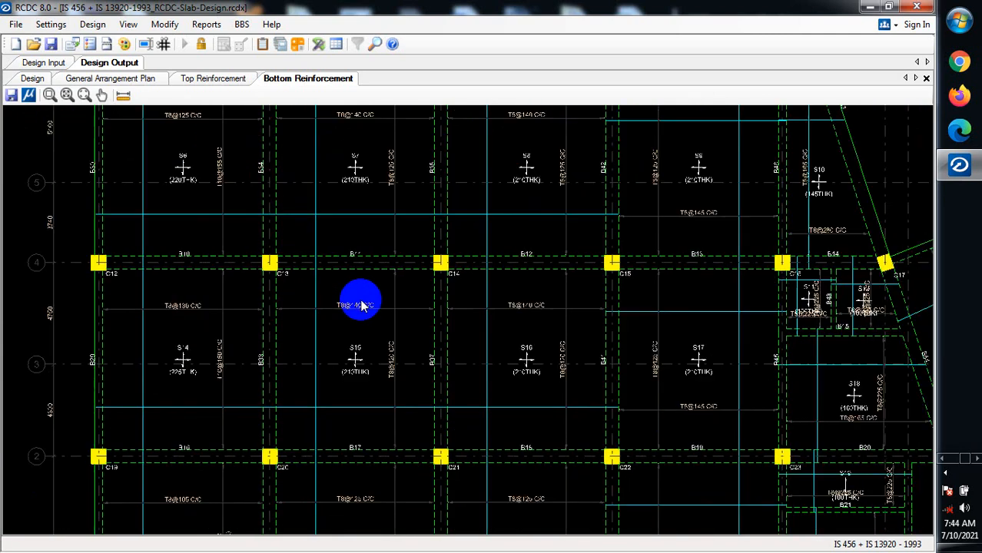
Step: Close the bottom reinforcement drawing and survey the top reinforcement layout around slabs S1 to S3
scroll(298, 170, "down", 2)
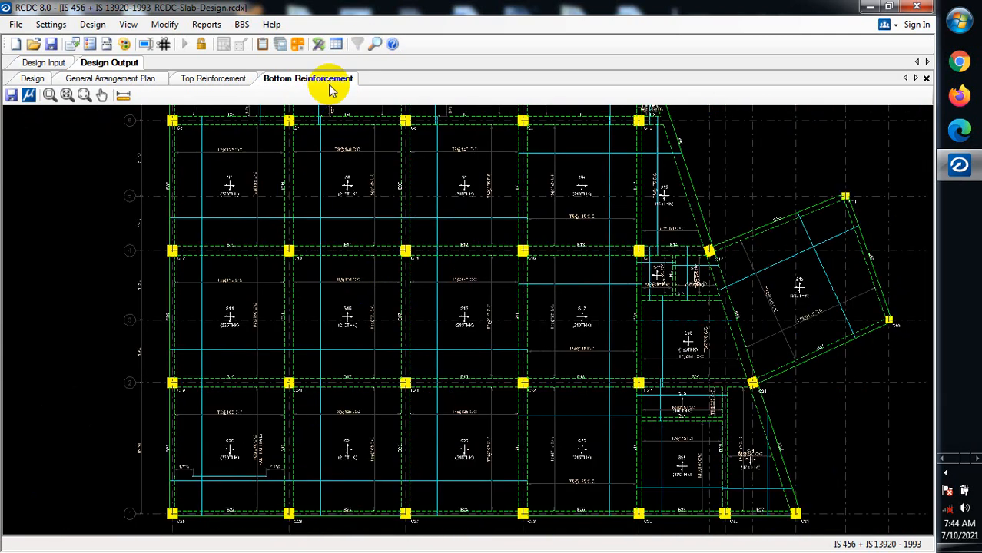
left_click(927, 80)
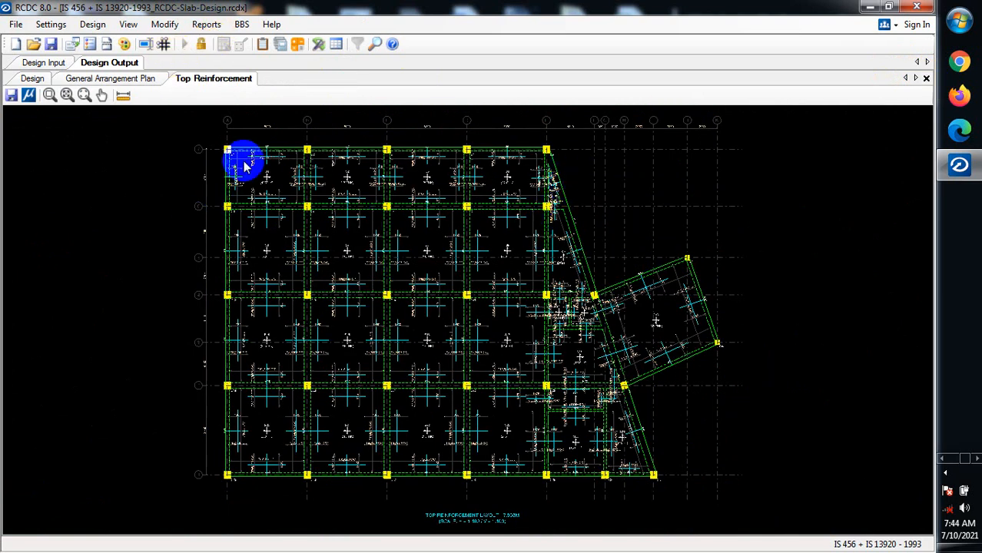
scroll(202, 154, "up", 1)
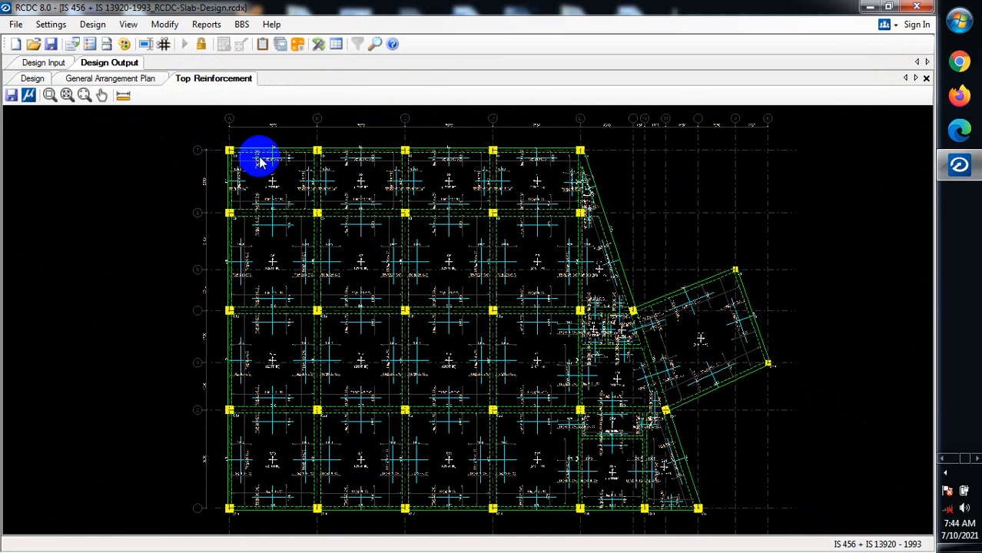
scroll(256, 158, "up", 5)
scroll(247, 278, "up", 4)
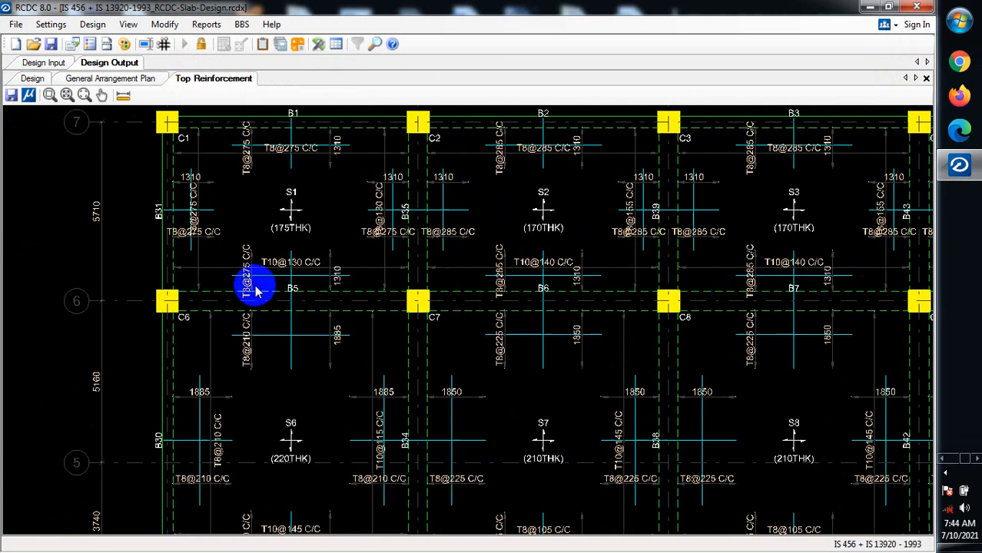
Step: Examine the top bar callouts and extension lengths on both sides of beam B5 between columns C6 and C7
scroll(313, 259, "up", 3)
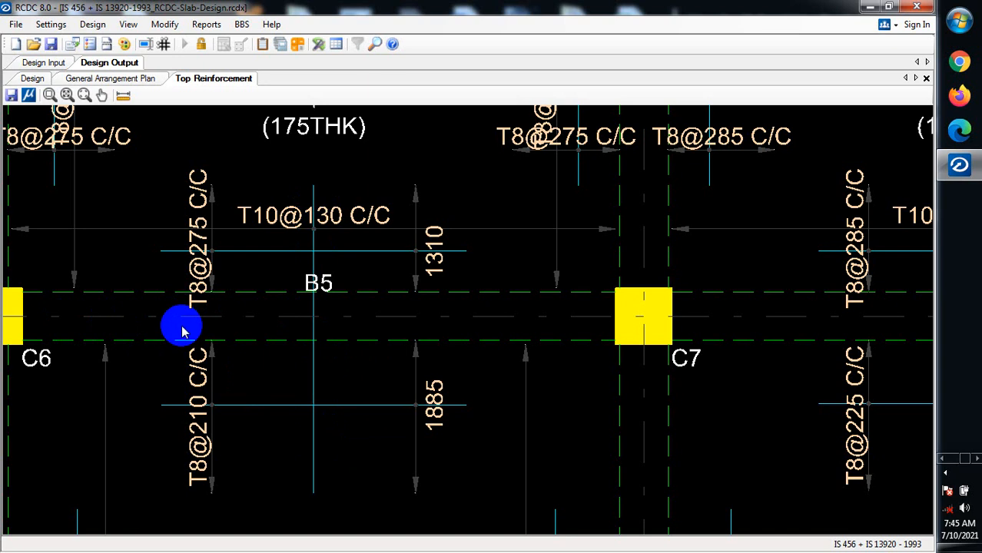
scroll(182, 332, "down", 6)
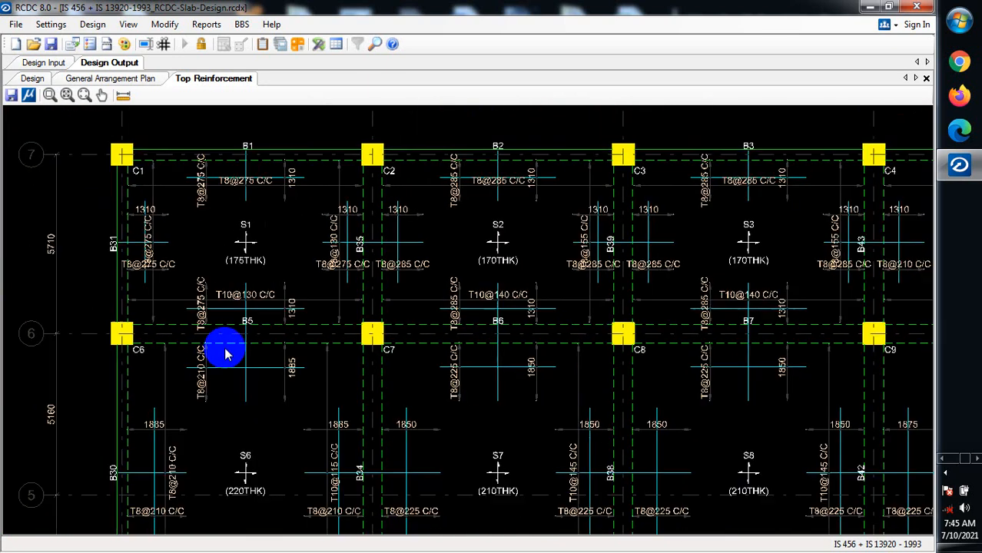
scroll(169, 336, "up", 1)
scroll(180, 334, "up", 5)
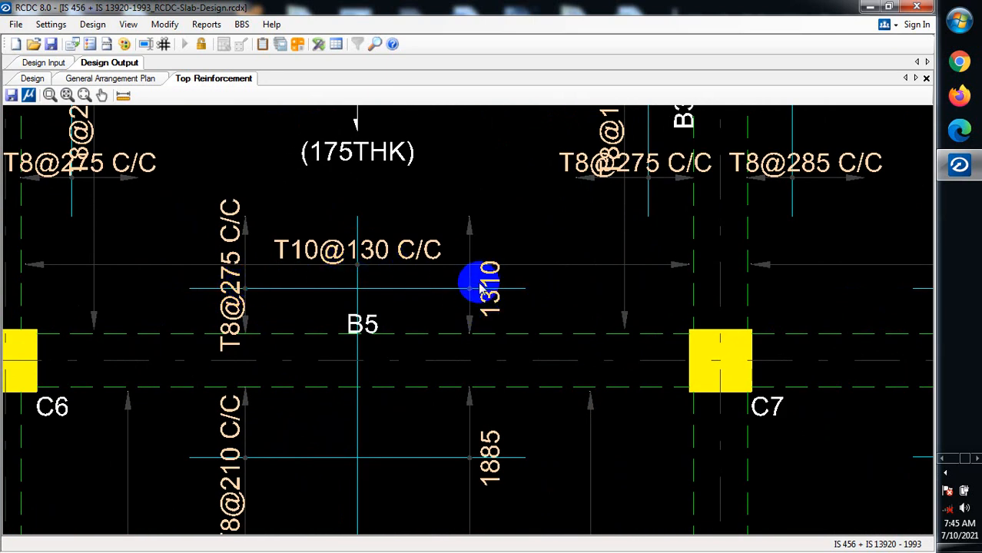
scroll(500, 281, "up", 3)
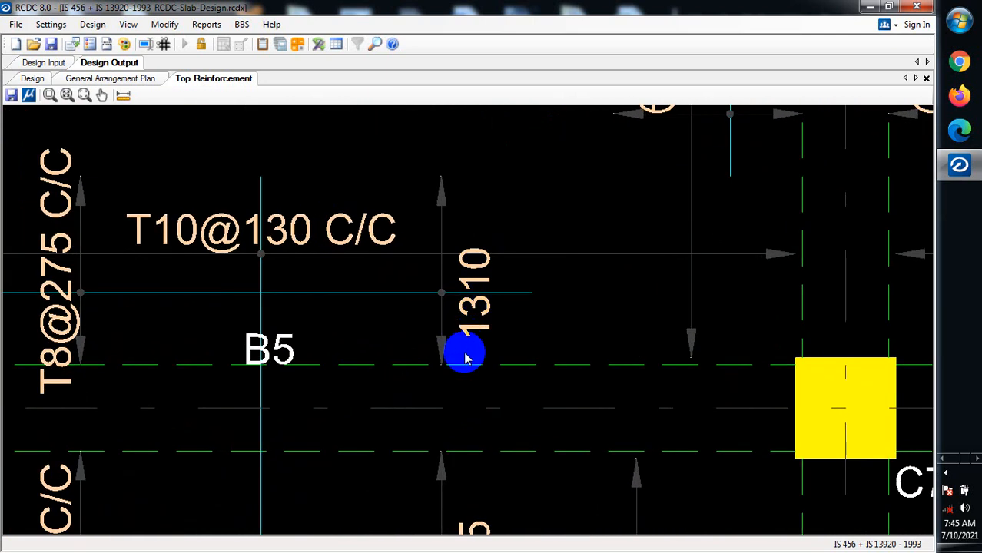
scroll(486, 305, "down", 4)
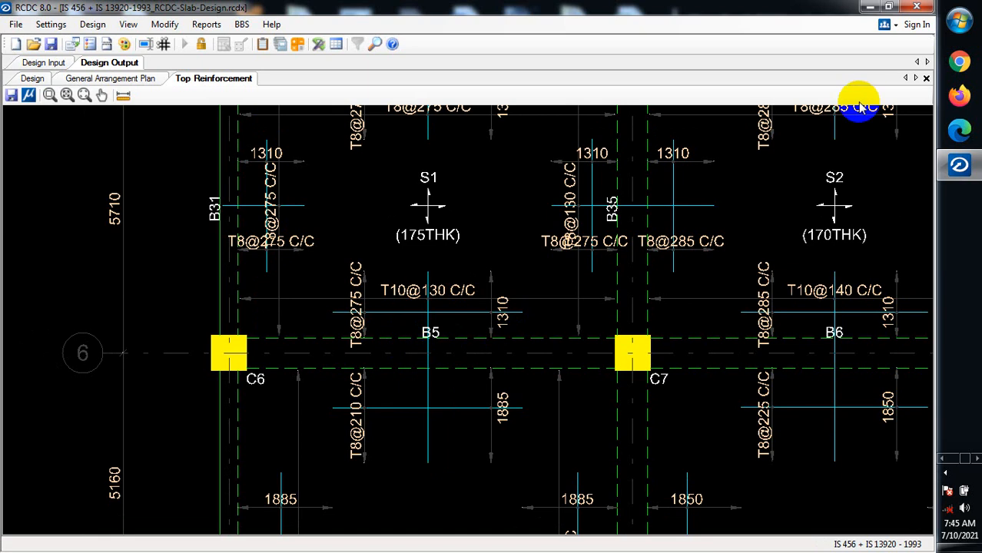
Step: Examine the top reinforcement of slab S1 along beams B1 and B31, finishing with the overall layout
scroll(407, 381, "down", 4)
scroll(361, 139, "up", 2)
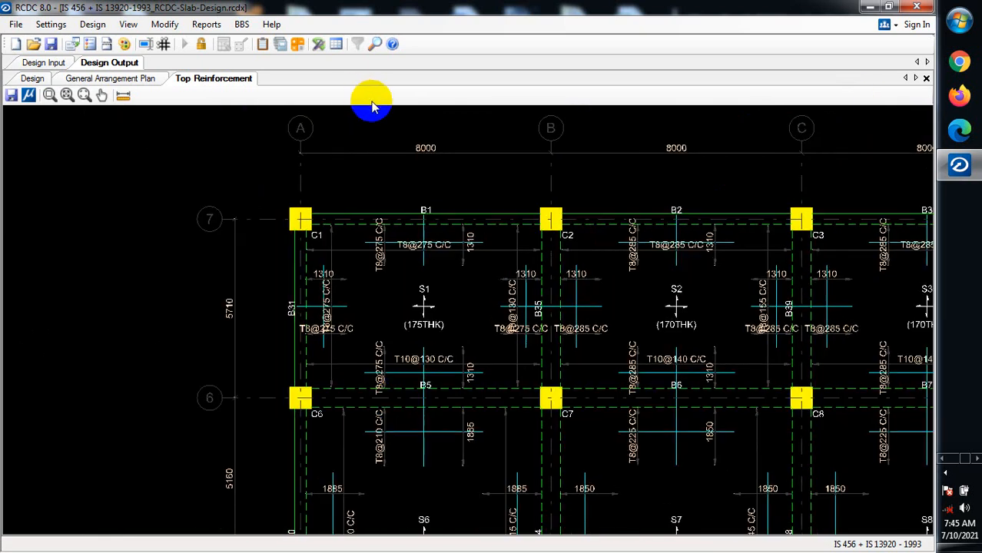
scroll(296, 246, "up", 1)
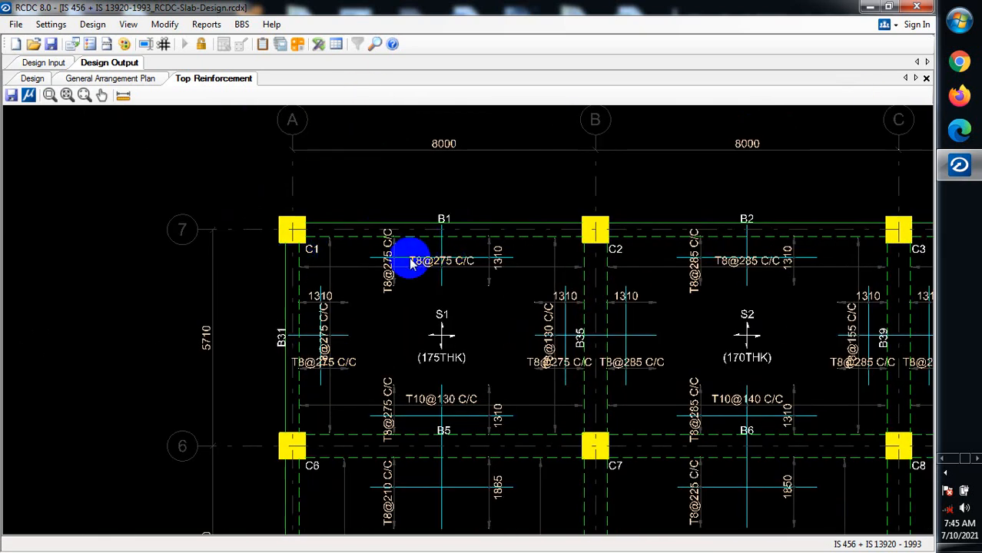
scroll(289, 338, "up", 2)
scroll(301, 330, "up", 1)
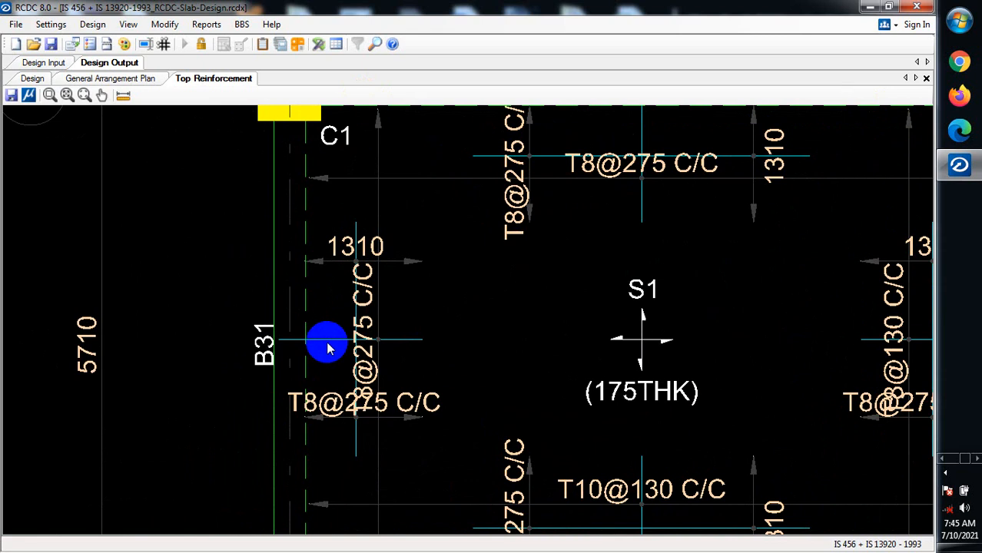
scroll(331, 253, "up", 3)
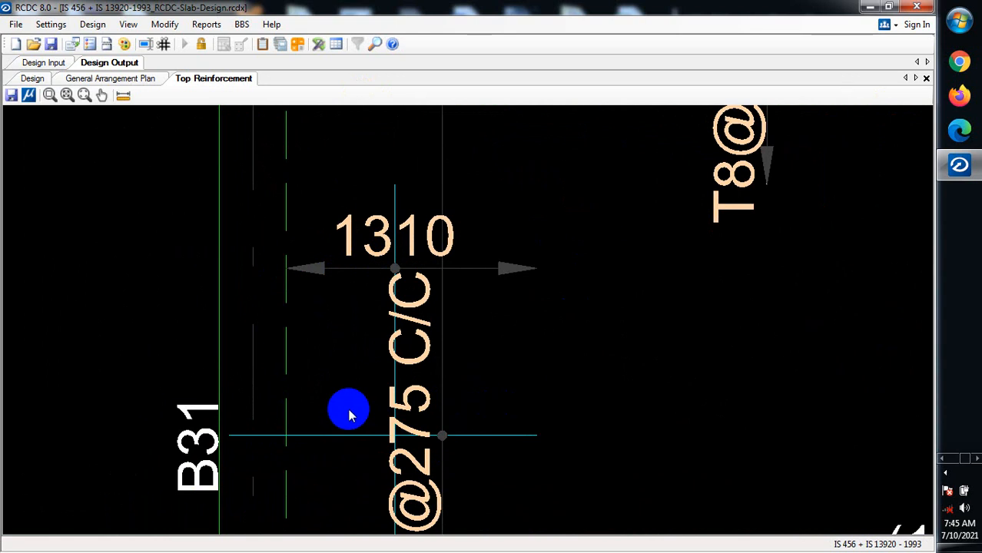
scroll(261, 301, "down", 4)
scroll(267, 315, "down", 6)
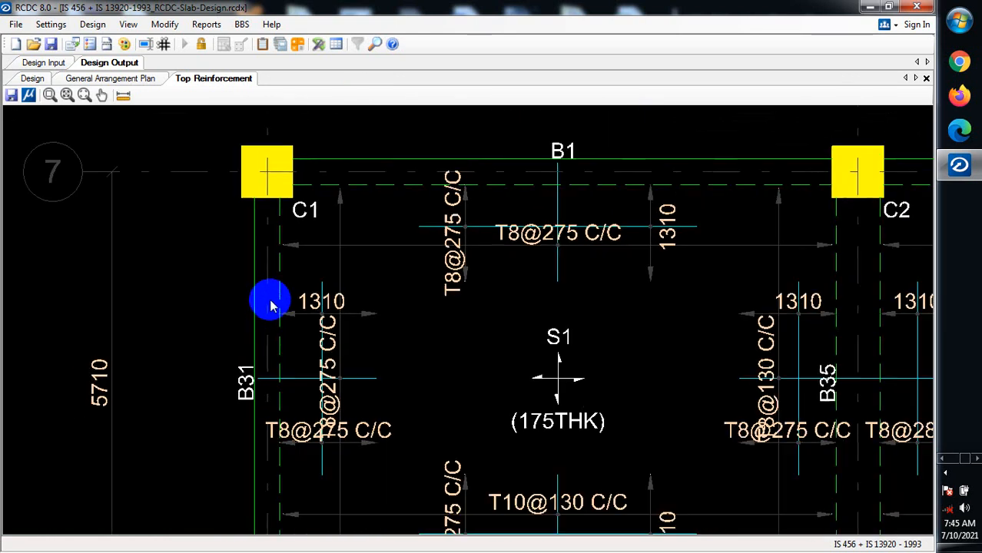
scroll(344, 235, "down", 8)
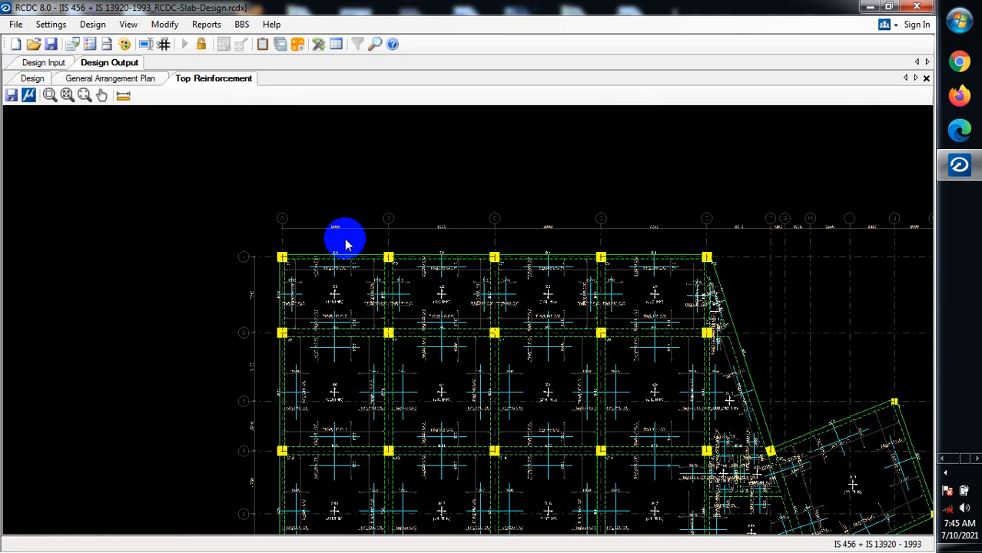
scroll(342, 485, "up", 2)
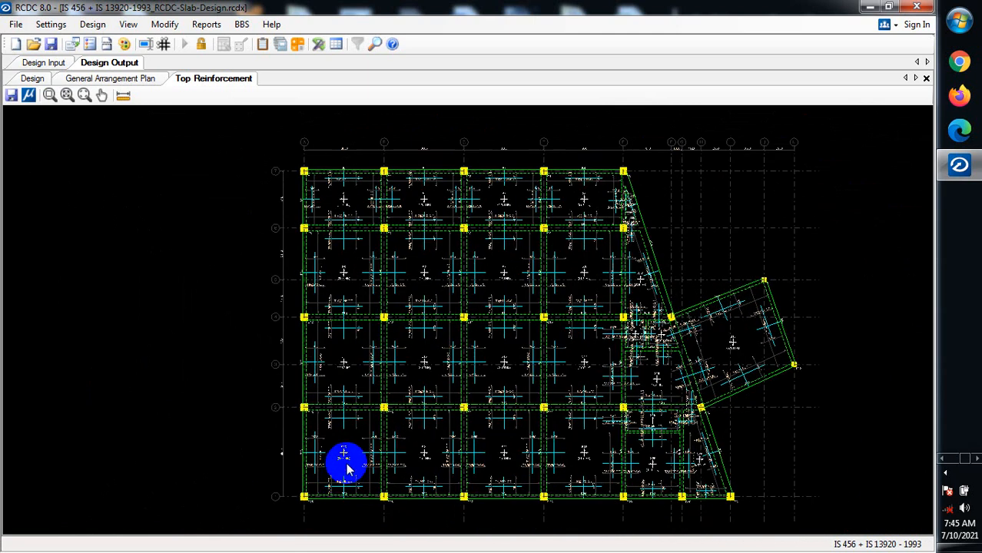
Step: Review the staircase section inputs for beams, staircase dimensions, landing spans and slab, and close them without drawing the stair
left_click(242, 25)
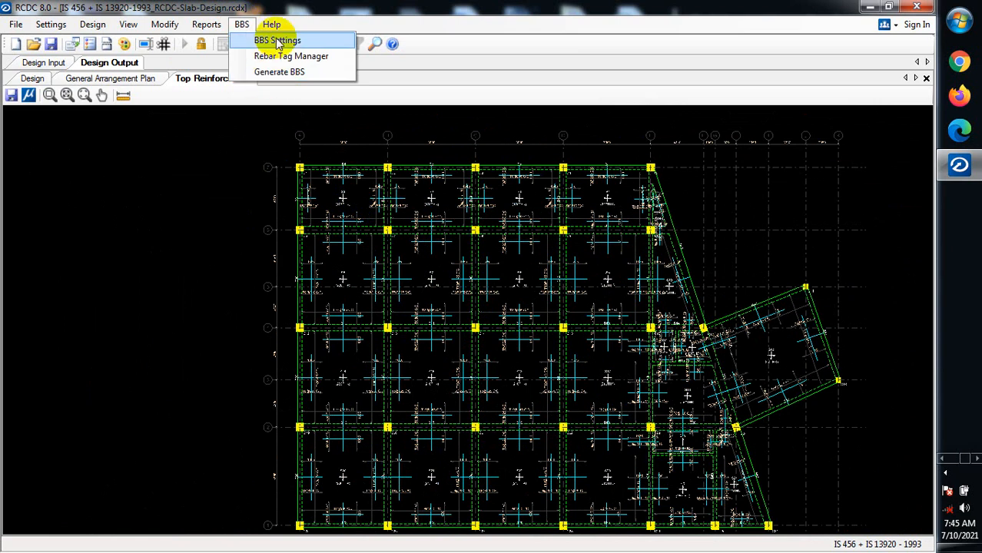
mouse_move(205, 29)
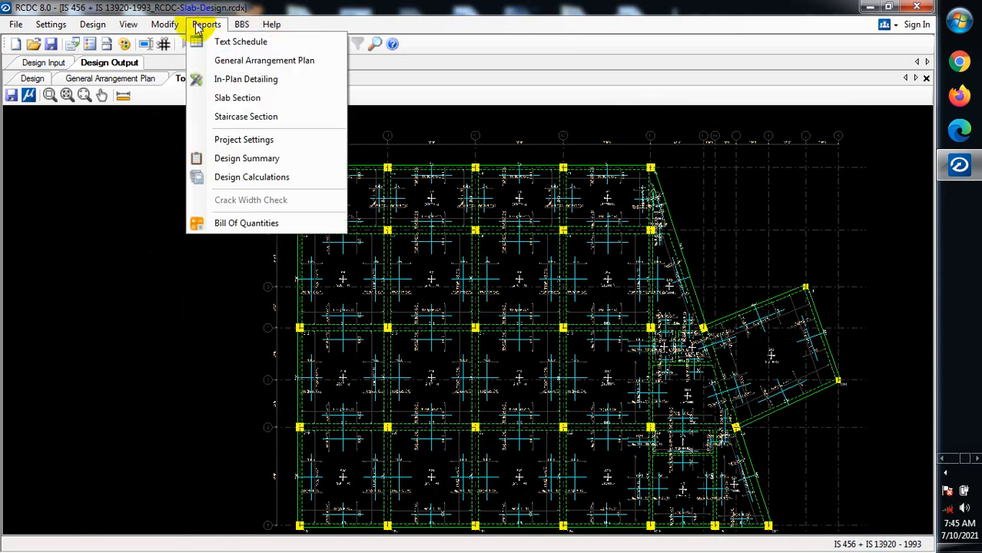
left_click(269, 119)
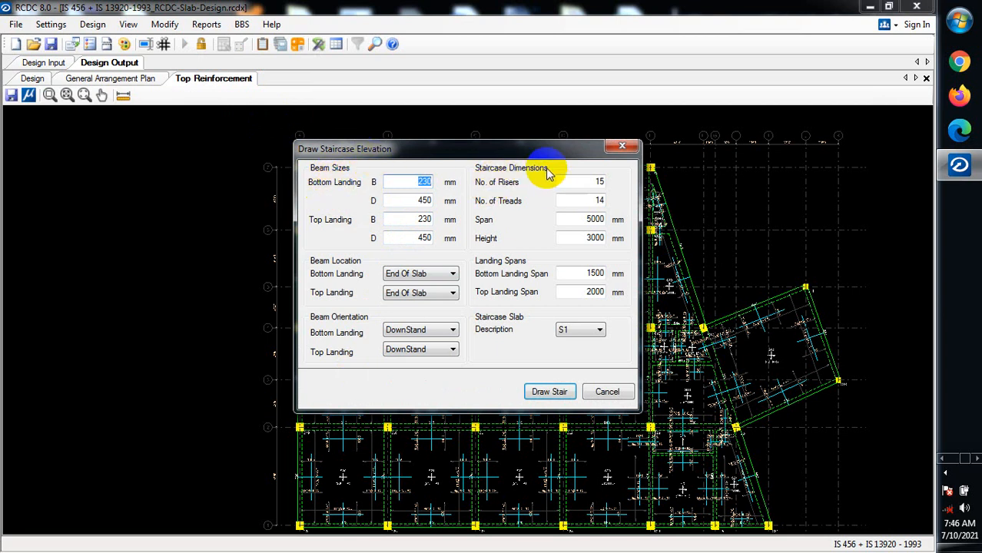
left_click_drag(484, 151, 391, 146)
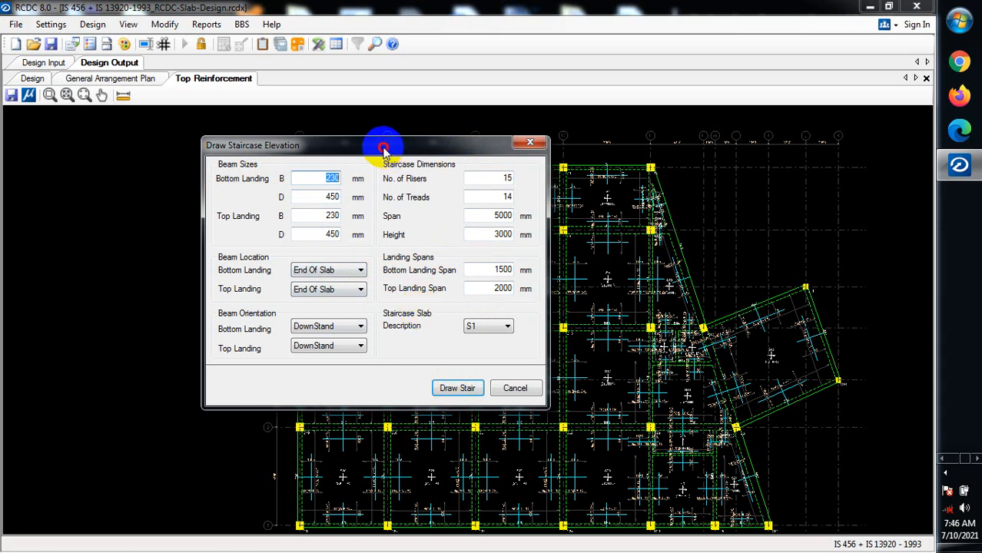
left_click_drag(384, 148, 428, 151)
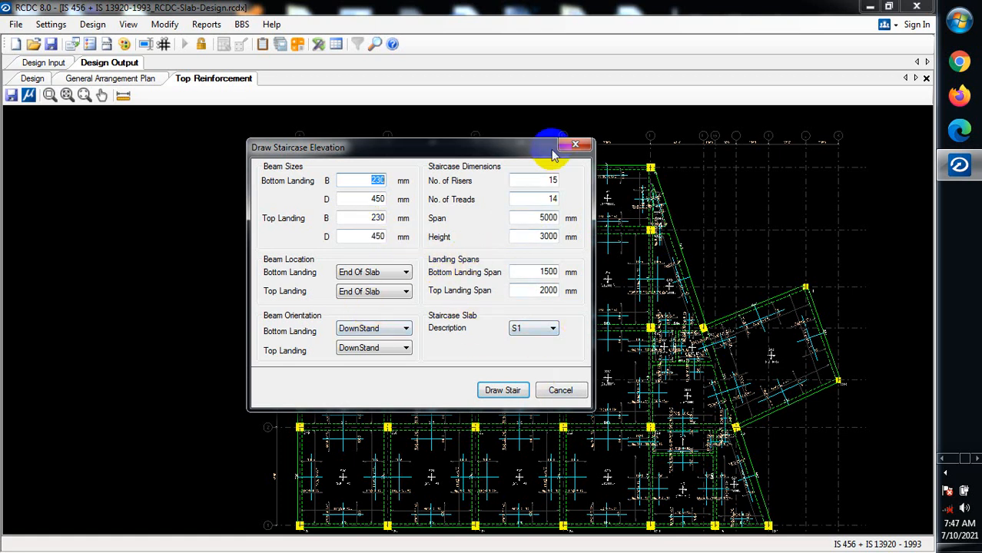
left_click(575, 148)
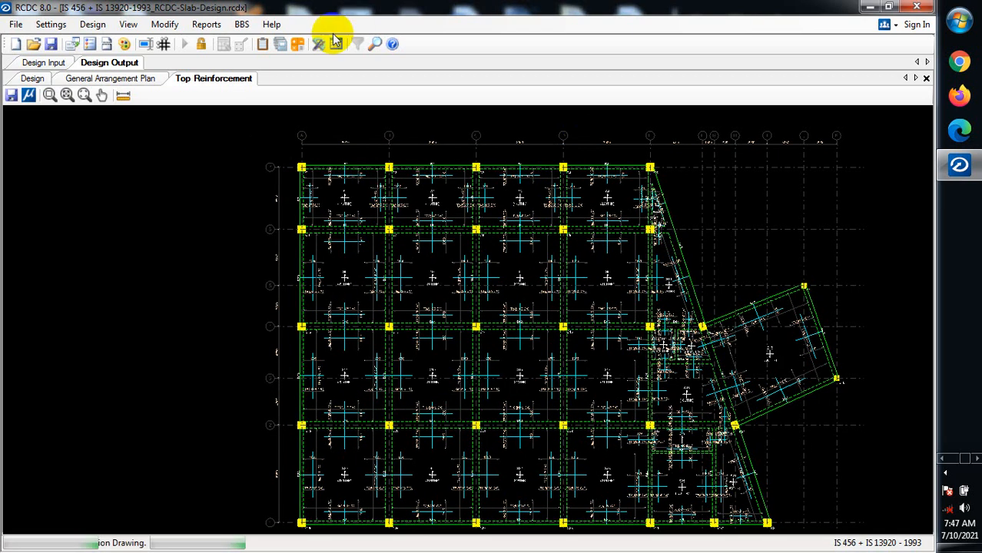
Step: Generate the project settings report and read its span/depth ratios, curtailment locations, material, rebar, spacing and crack width settings
left_click(206, 25)
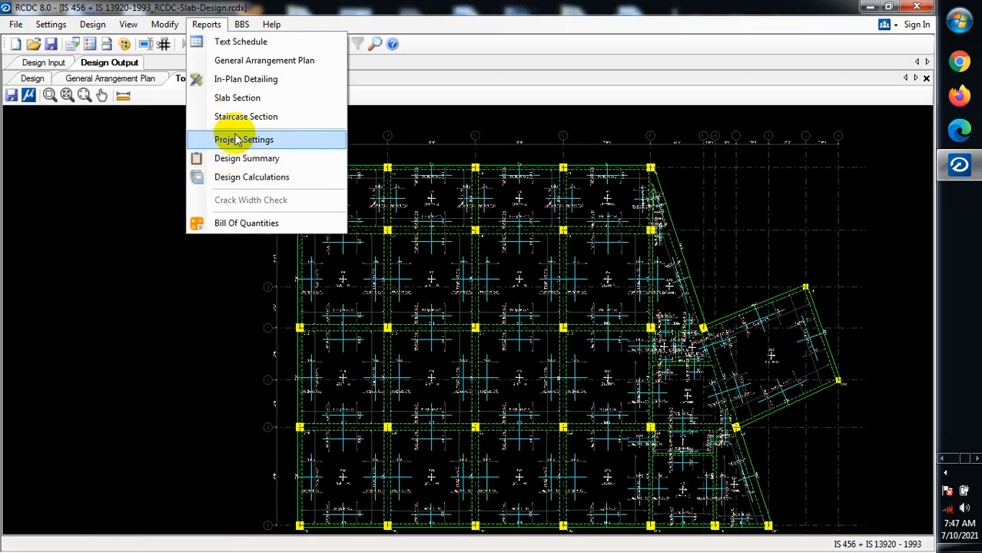
mouse_move(150, 27)
mouse_move(202, 26)
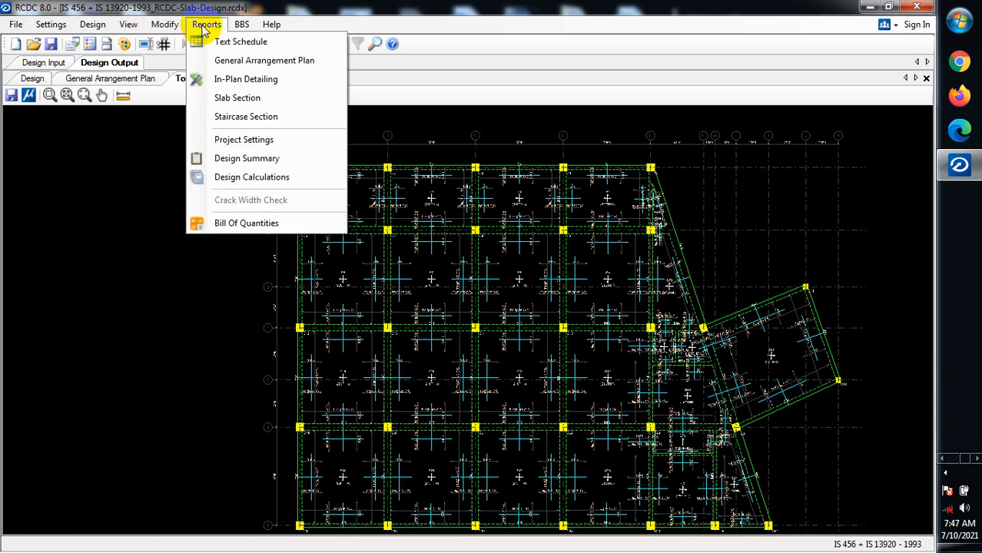
left_click(253, 157)
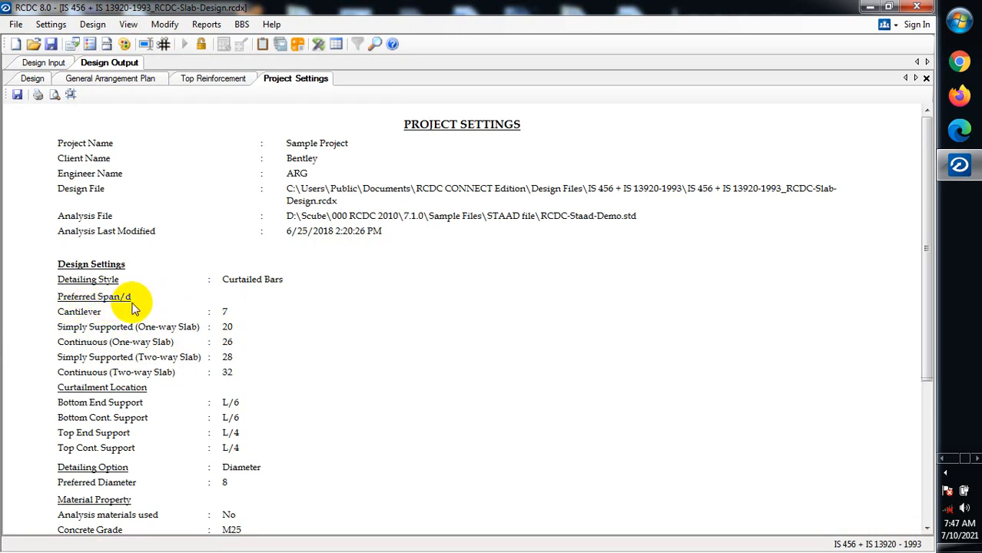
scroll(192, 323, "down", 3)
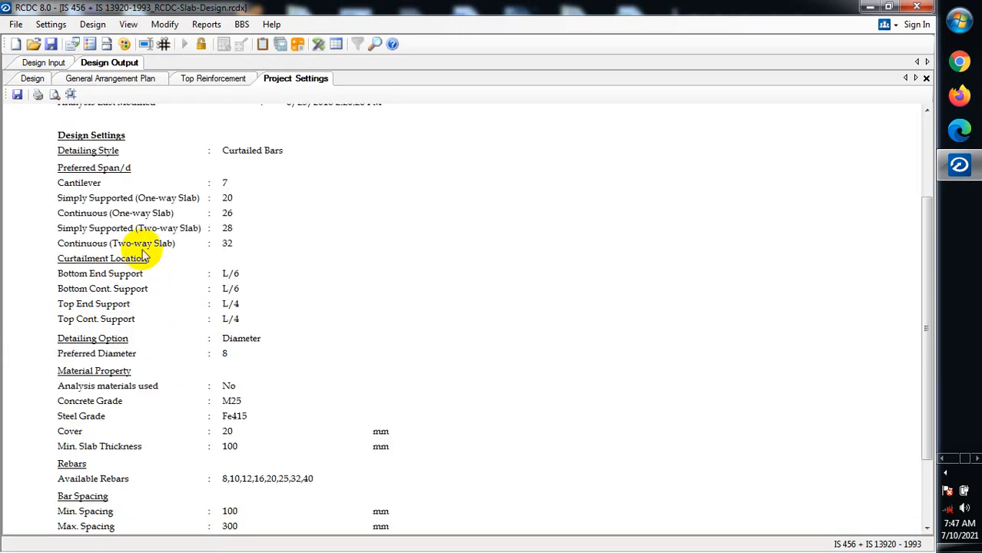
scroll(165, 238, "up", 3)
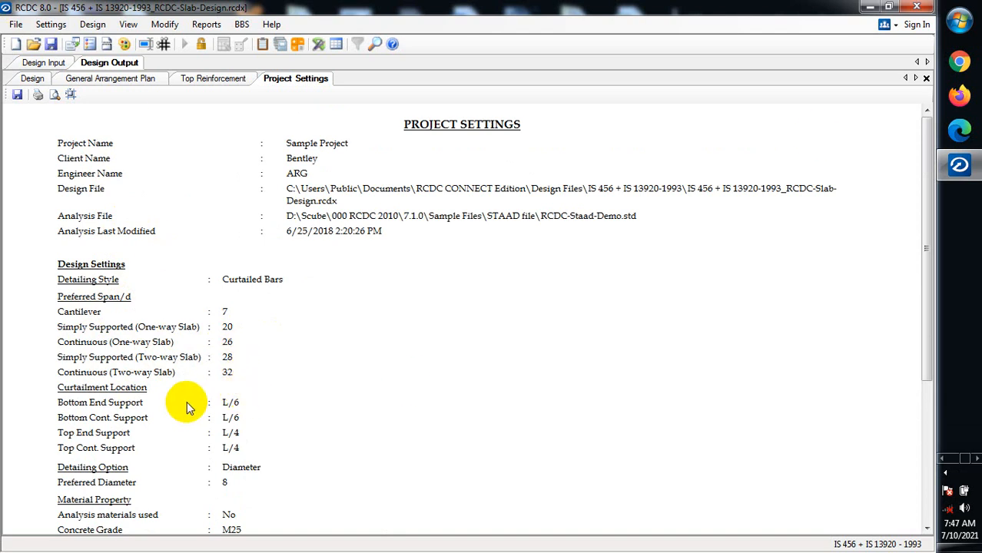
scroll(280, 329, "down", 3)
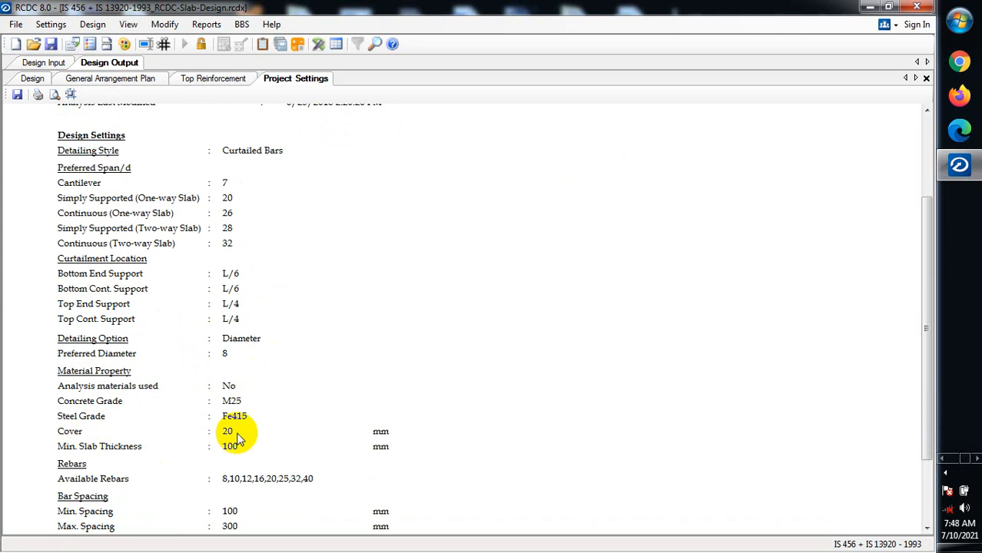
scroll(315, 218, "down", 3)
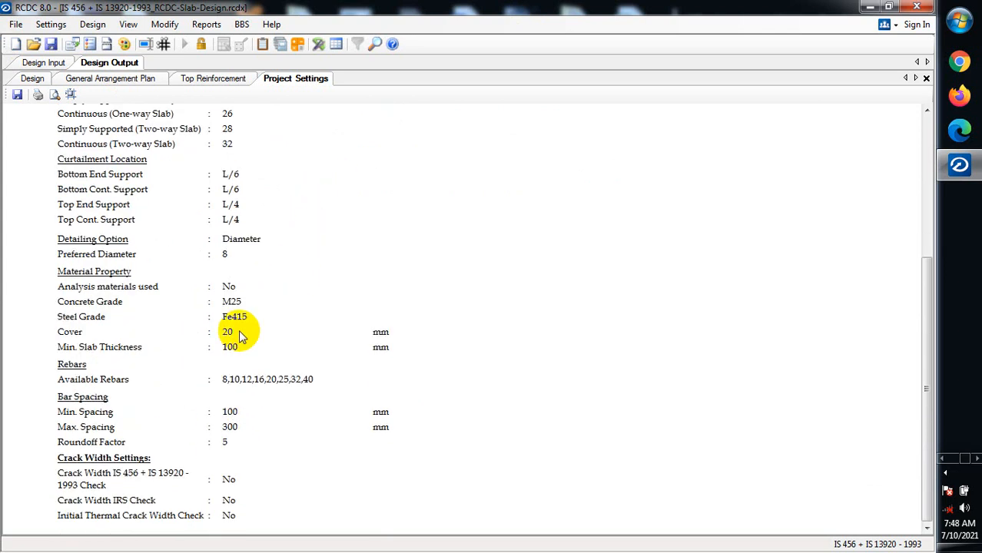
scroll(239, 333, "up", 6)
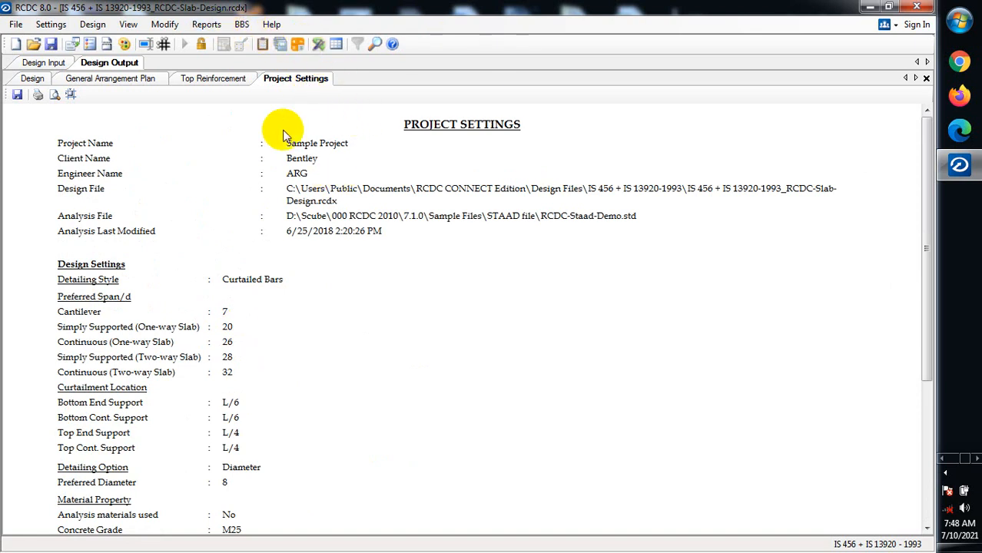
Step: Generate the slab design summary report and review the panel types and the reinforcement tables of slabs S1 to S7
left_click(206, 25)
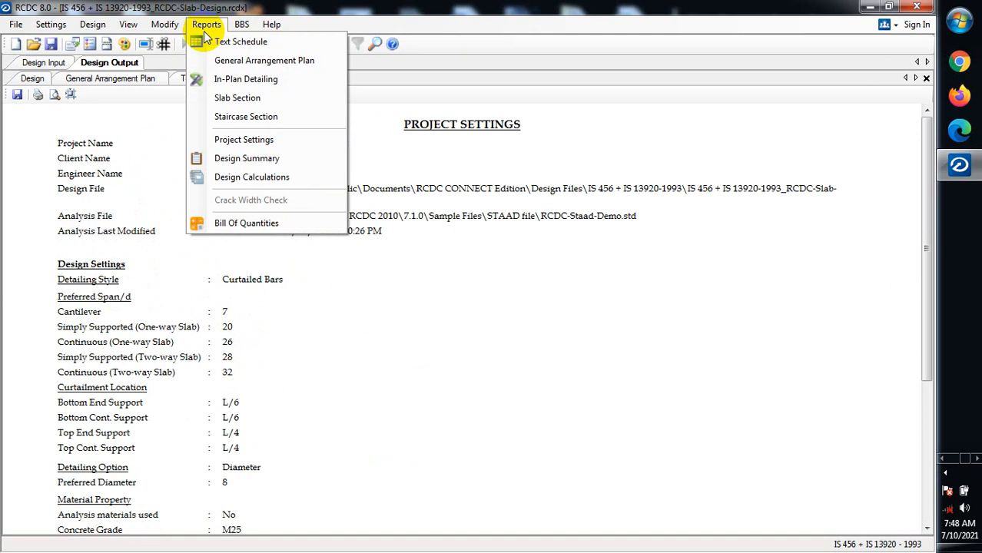
left_click(246, 164)
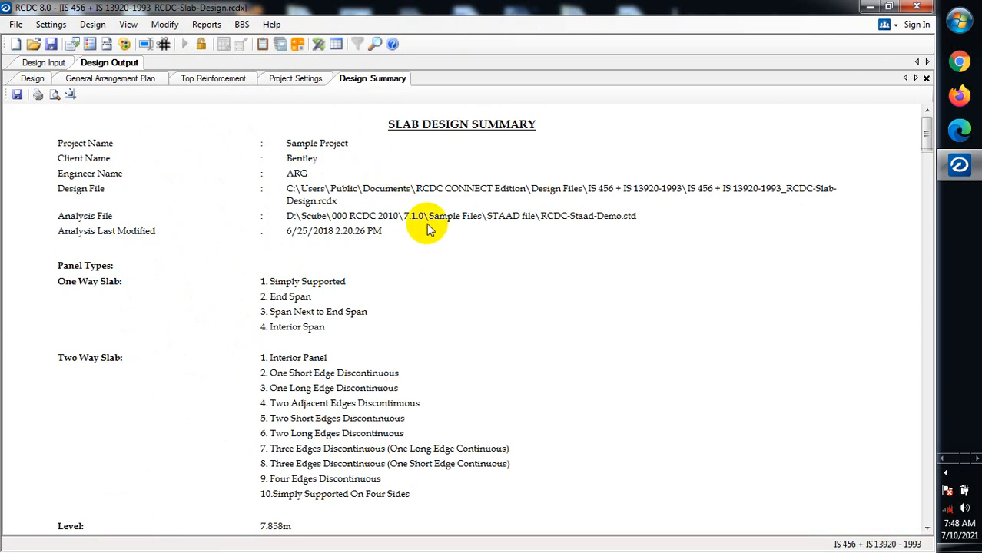
scroll(425, 296, "down", 5)
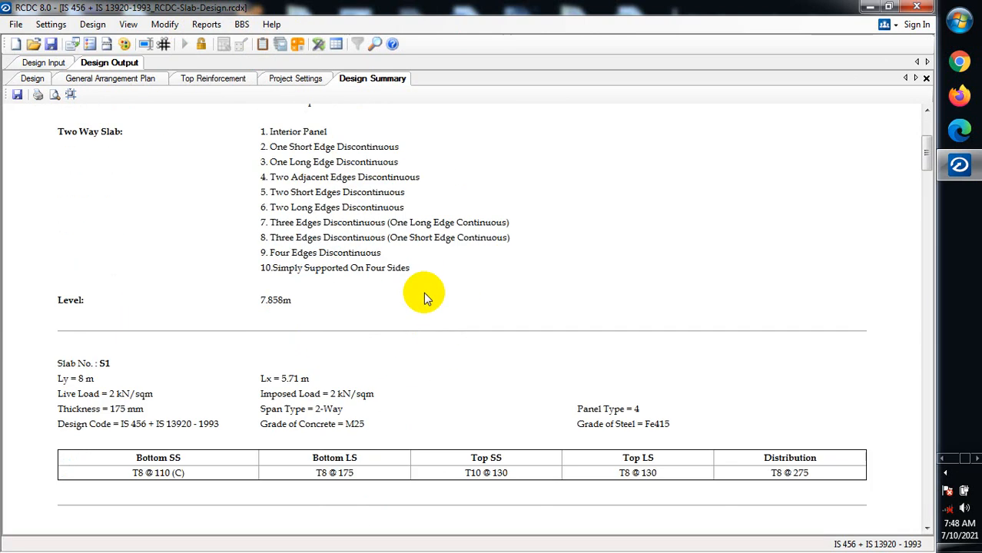
scroll(426, 298, "down", 3)
scroll(429, 292, "down", 1)
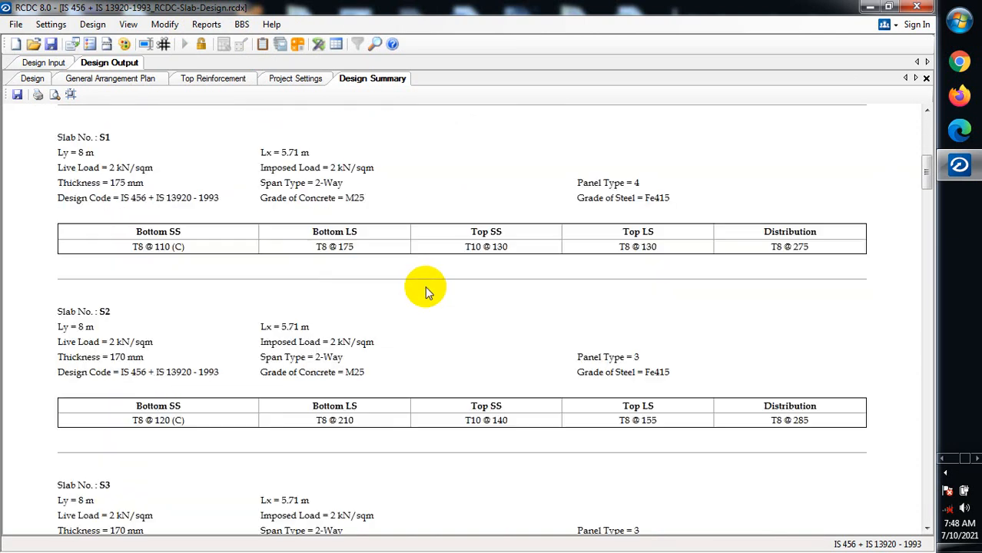
scroll(428, 290, "down", 20)
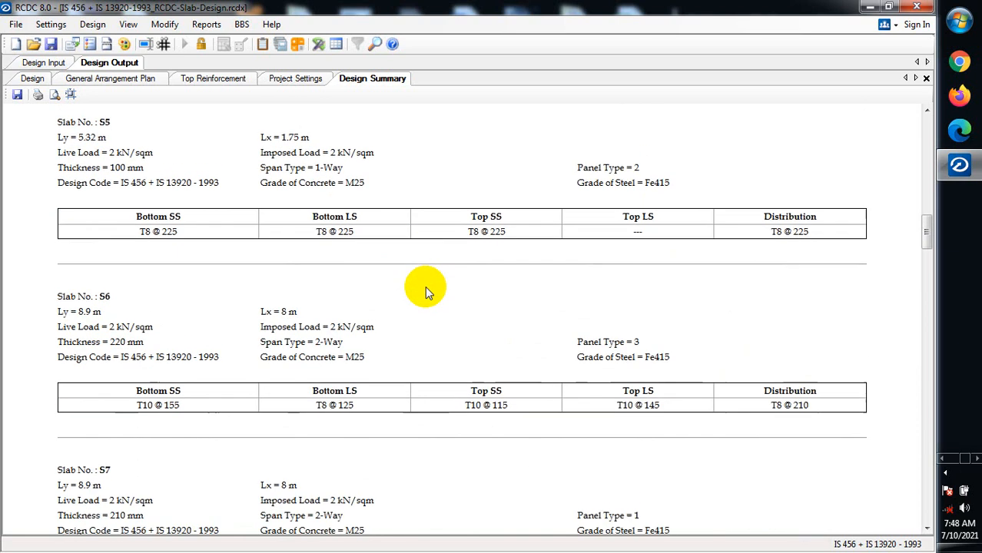
Step: Review the remaining slab reinforcement tables in the design summary report, through S13 to S15, and return to the report's beginning
scroll(428, 292, "down", 20)
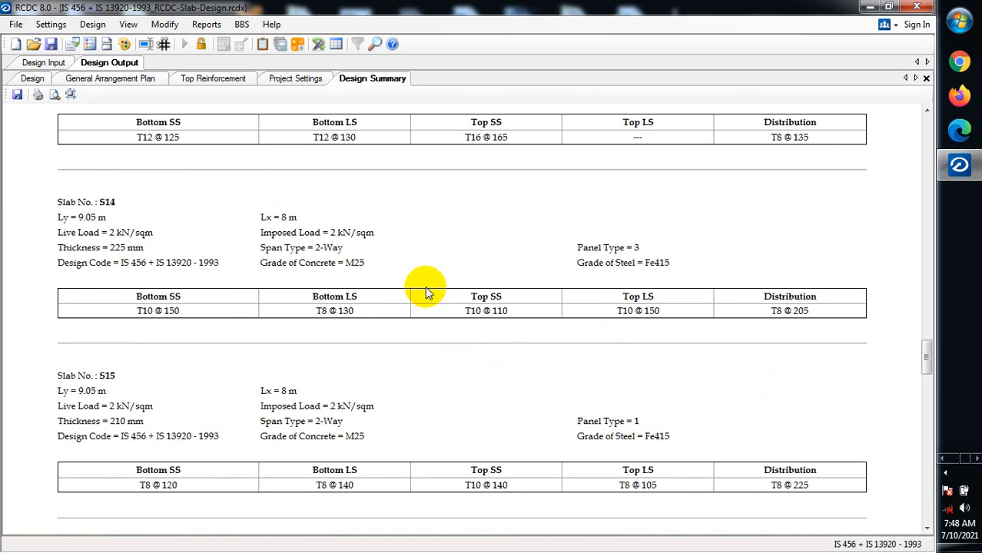
scroll(425, 286, "down", 12)
scroll(423, 280, "up", 20)
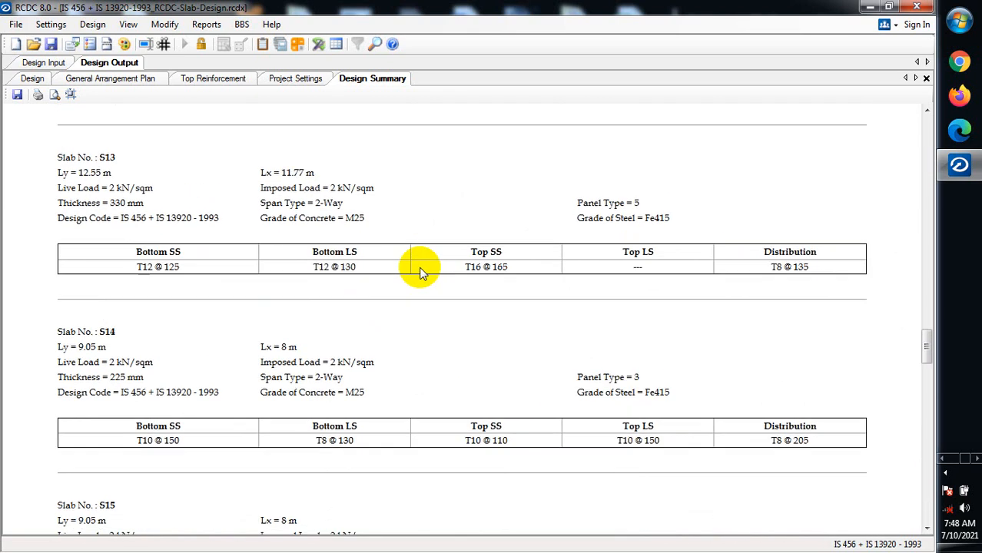
scroll(401, 138, "up", 20)
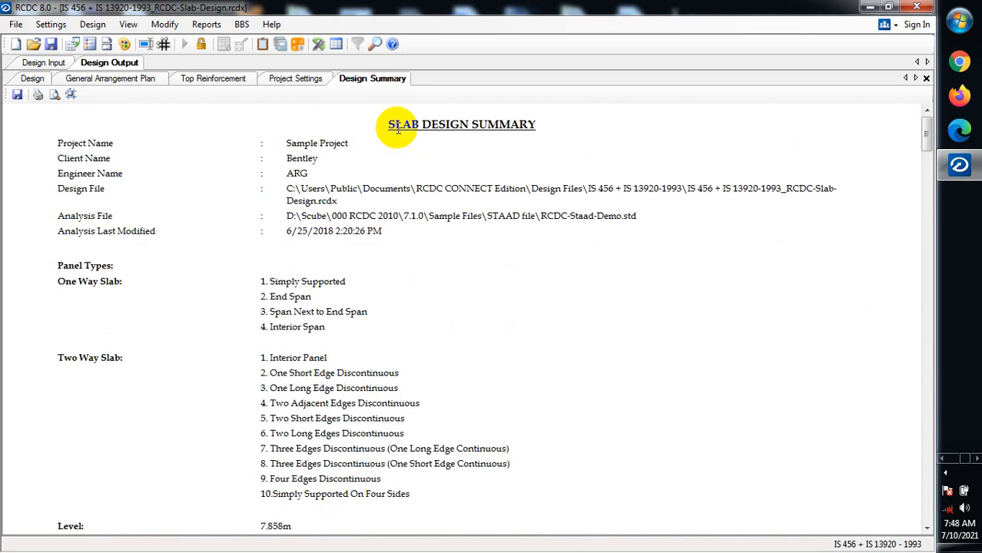
Step: Review the bill of quantities rates for concrete, steel and shuttering, and accept them without selecting the BOQ summary
left_click(203, 27)
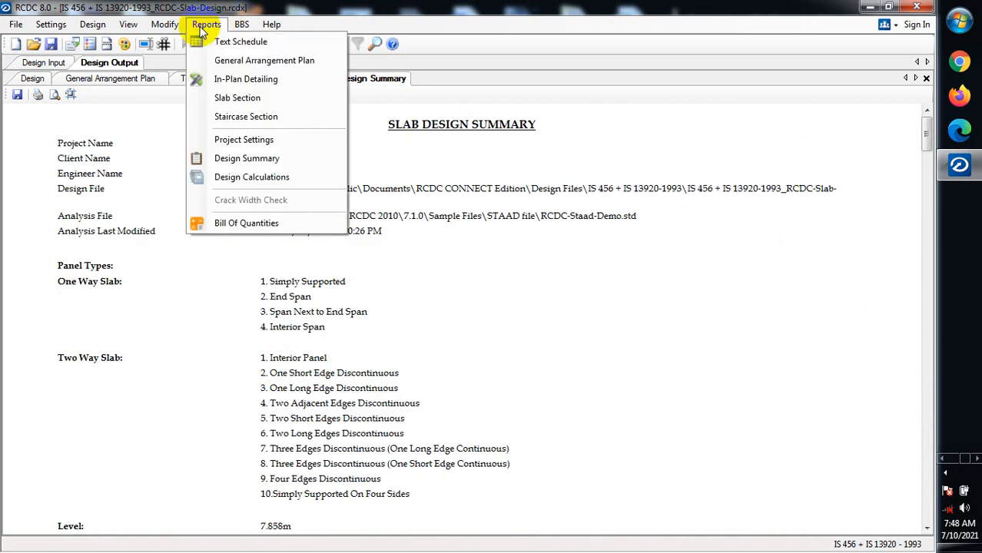
left_click(248, 224)
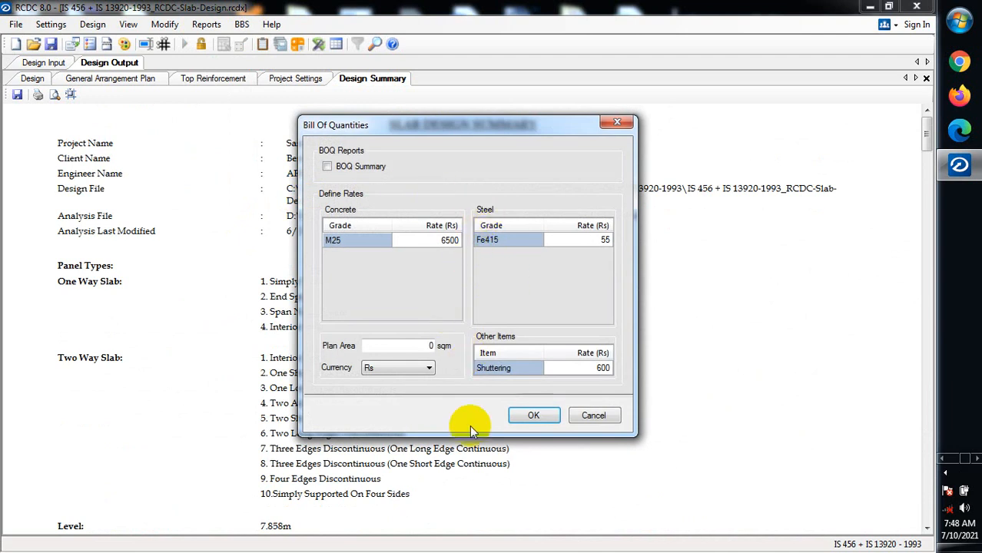
left_click(534, 416)
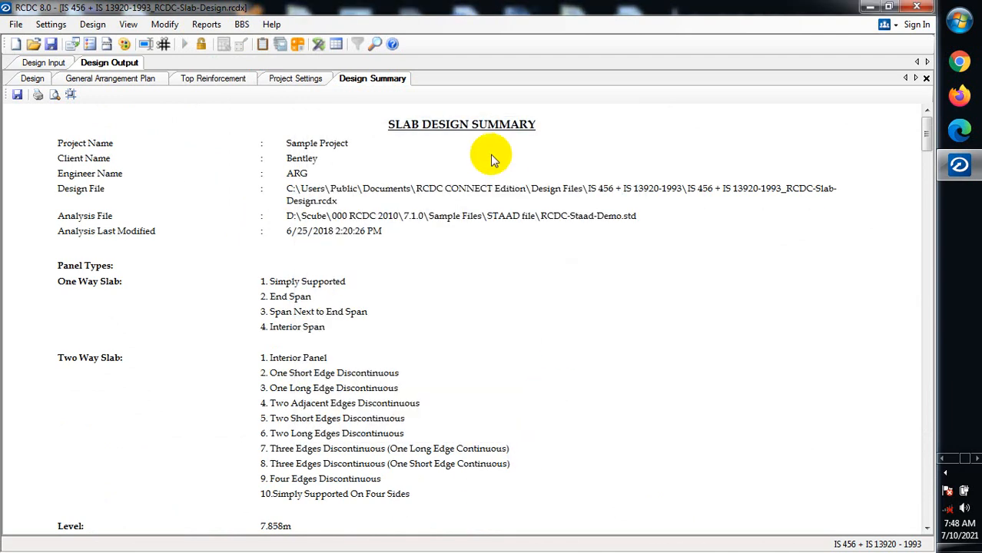
Step: Review the BBS settings for bottom end, bottom continuous and top end support anchorage, and close them without changes
left_click(242, 25)
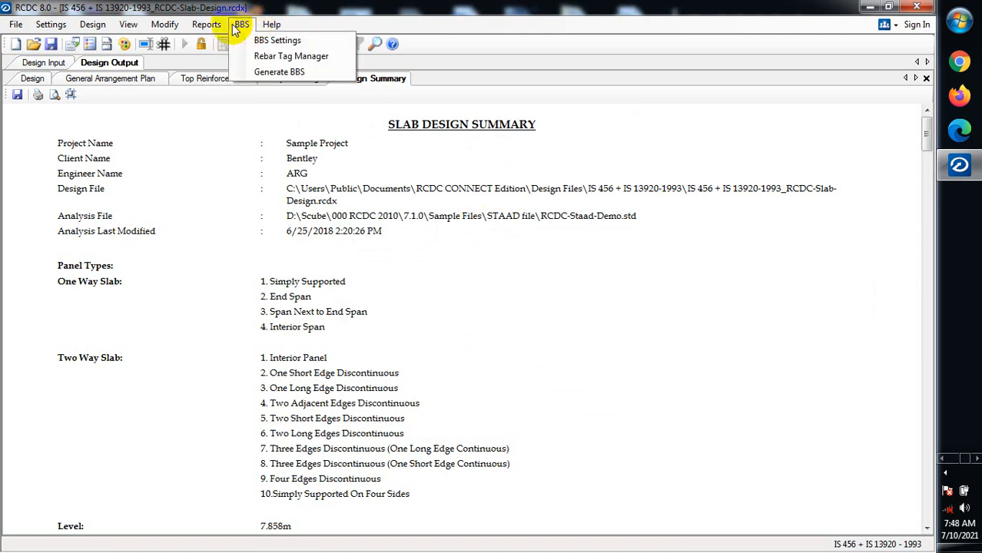
left_click(242, 25)
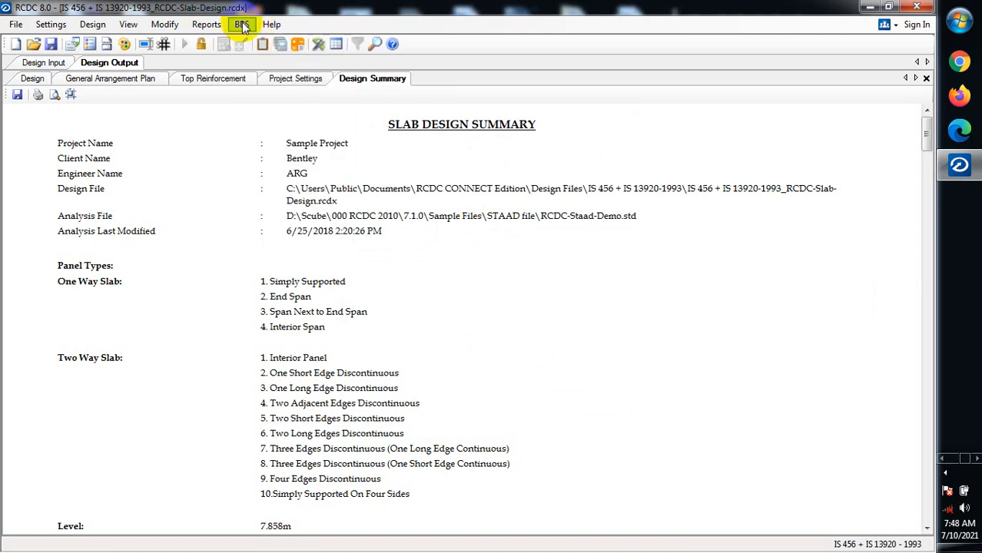
left_click(242, 25)
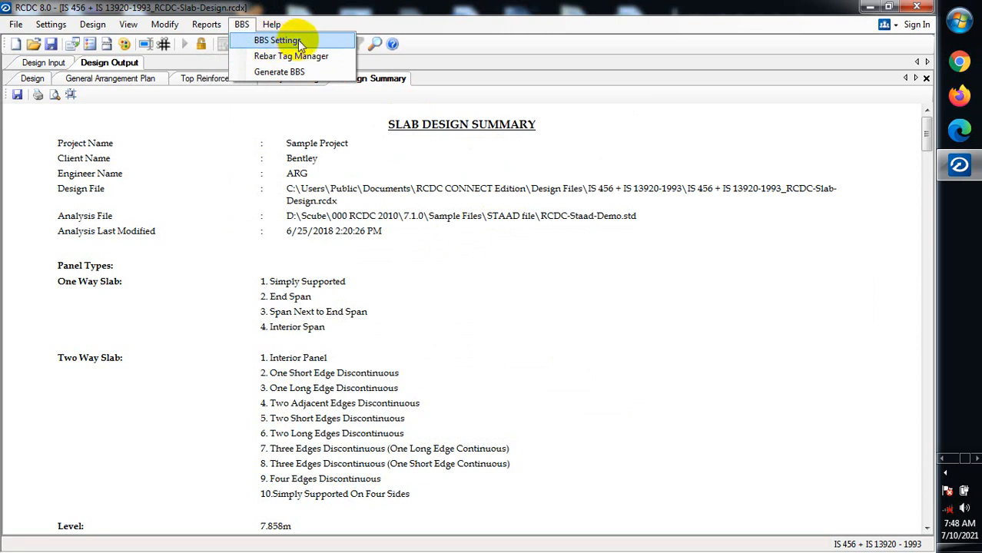
left_click(296, 40)
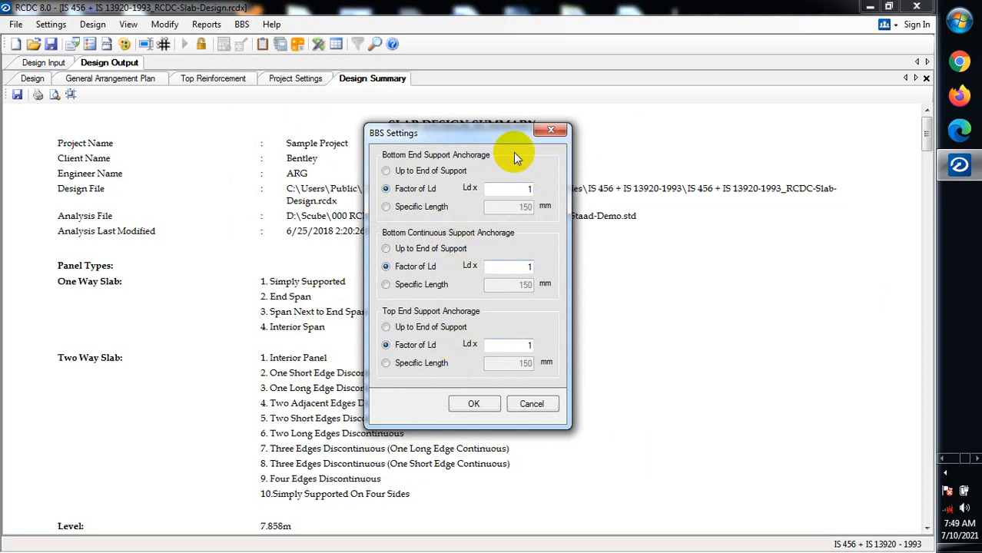
left_click(551, 130)
Step: Generate the bar bending schedule to screen as a drawing, with 12 m maximum rebar length, numbering by element and rebar shape notation
left_click(242, 25)
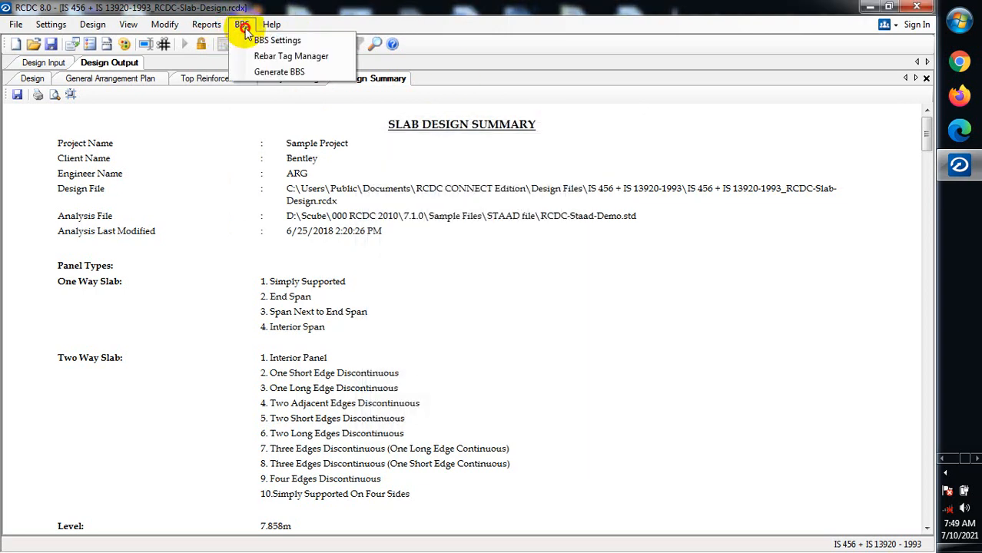
left_click(281, 72)
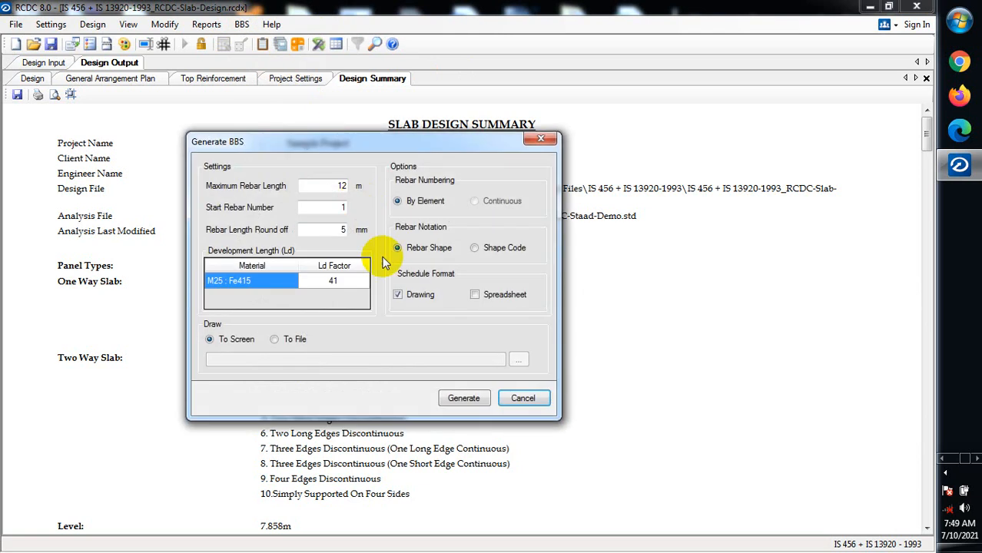
left_click(464, 398)
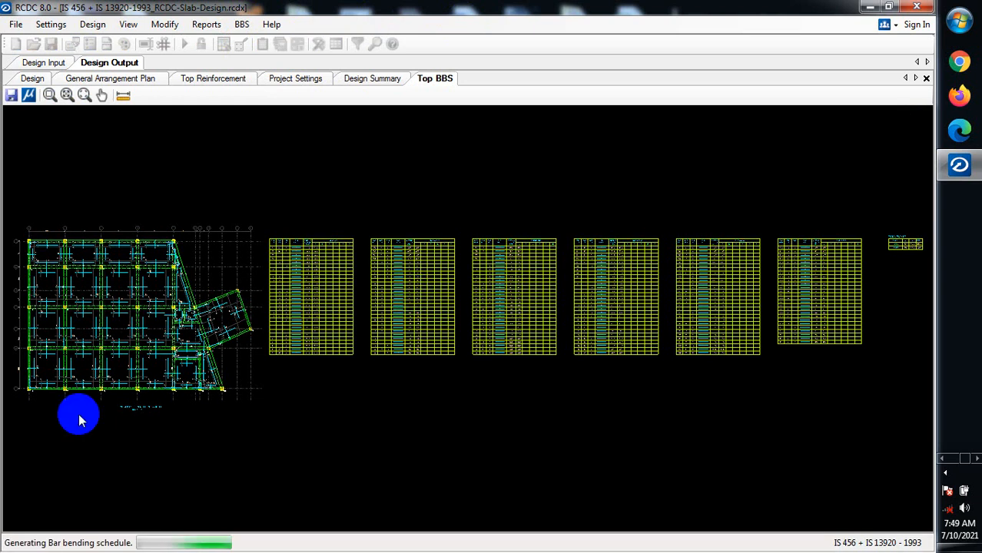
Step: Examine the top bar bending schedule drawing, from the slab plan's bar marks to the schedule tables with cutting lengths
left_click(59, 404)
scroll(24, 261, "up", 1)
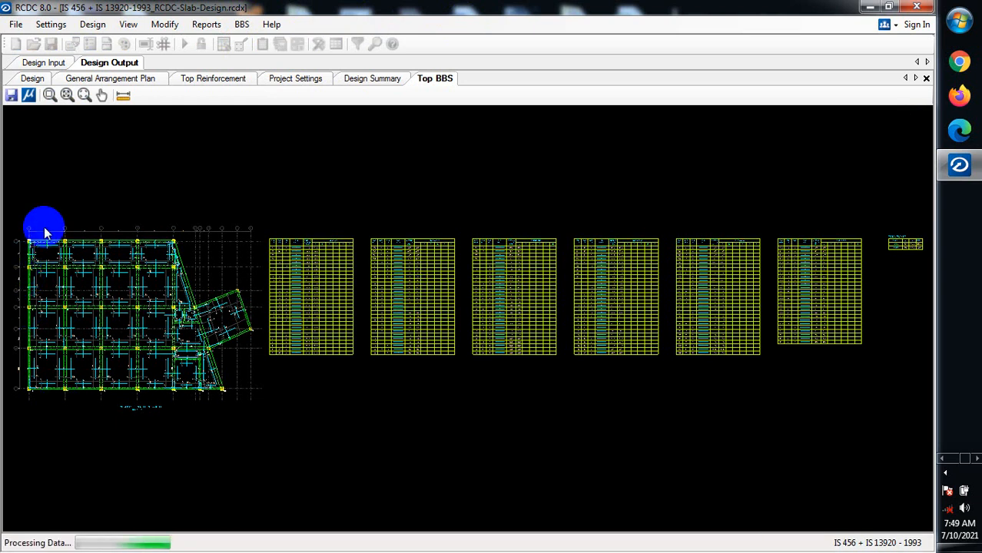
scroll(17, 261, "up", 3)
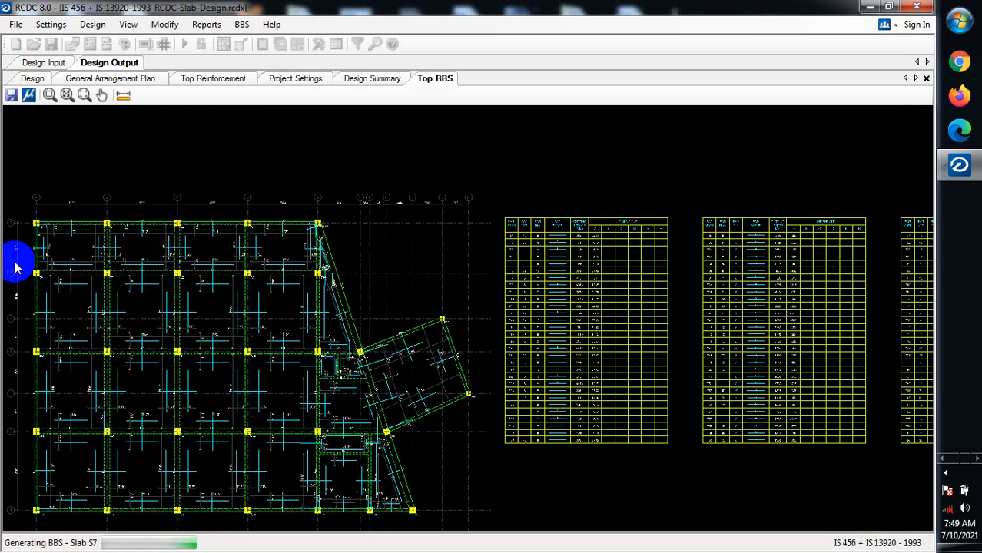
scroll(46, 277, "up", 2)
scroll(417, 193, "up", 1)
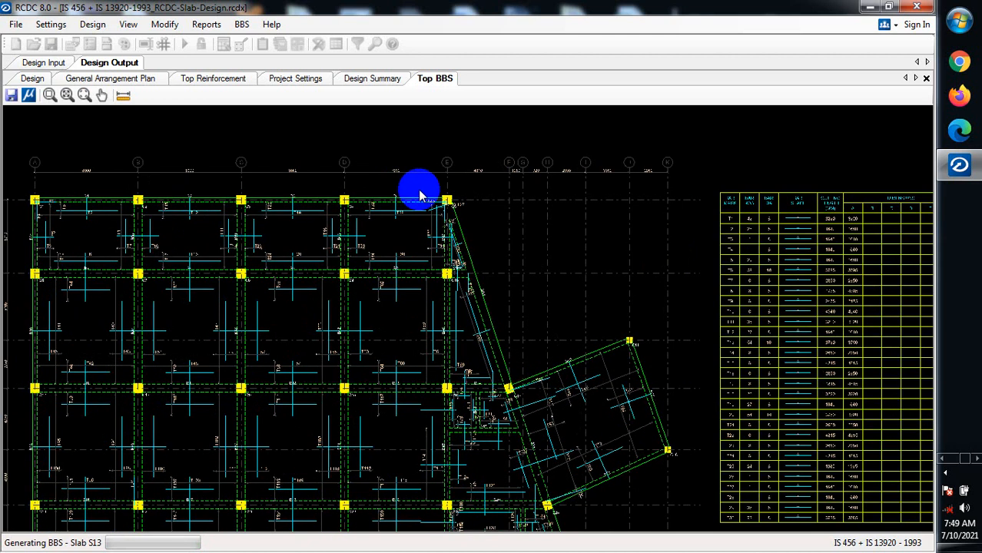
scroll(356, 246, "up", 1)
scroll(291, 212, "down", 1)
scroll(114, 219, "down", 1)
scroll(114, 219, "down", 1)
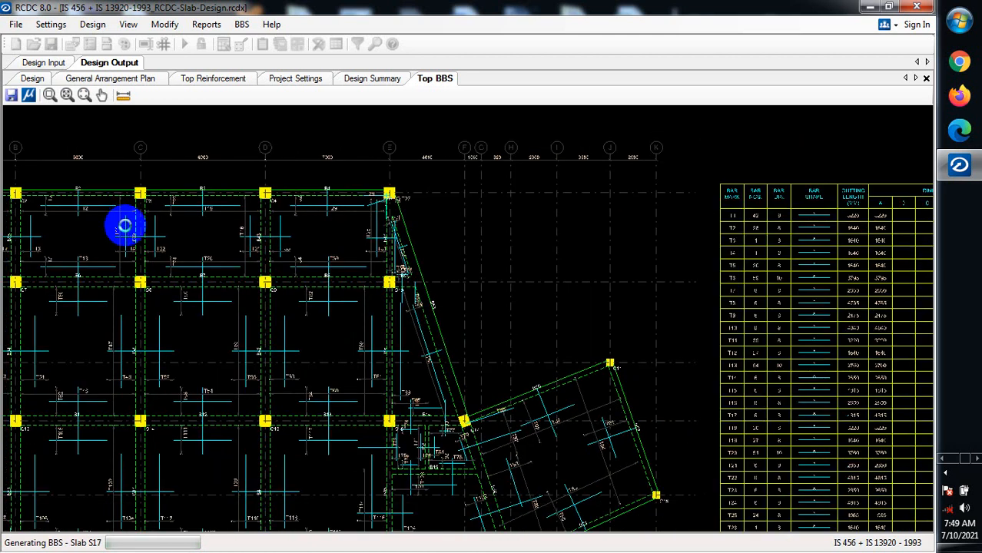
scroll(125, 224, "down", 2)
scroll(296, 239, "down", 1)
scroll(467, 205, "up", 4)
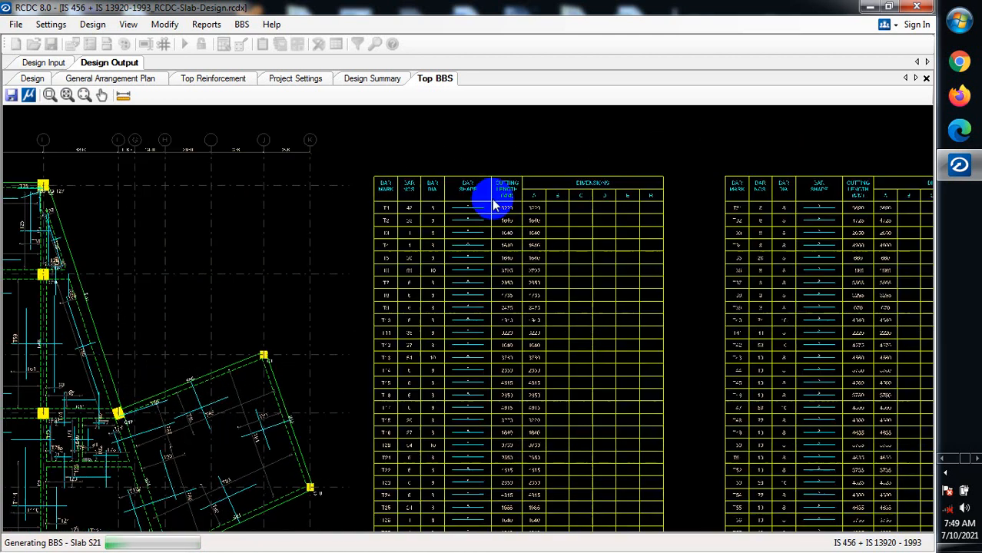
scroll(477, 214, "up", 1)
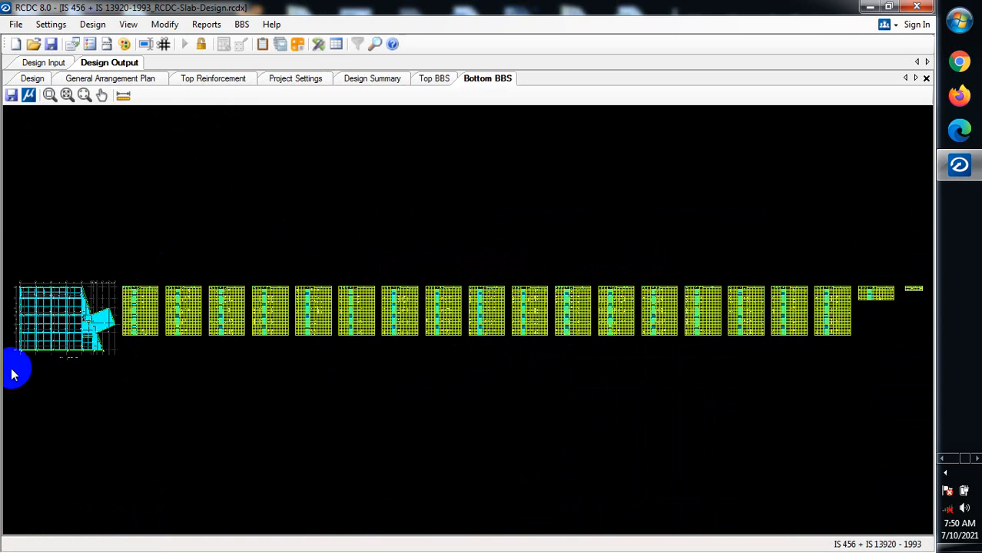
Step: Examine the slab plan and the adjoining schedule tables in the bottom bar bending schedule drawing
scroll(10, 323, "up", 3)
scroll(13, 317, "up", 5)
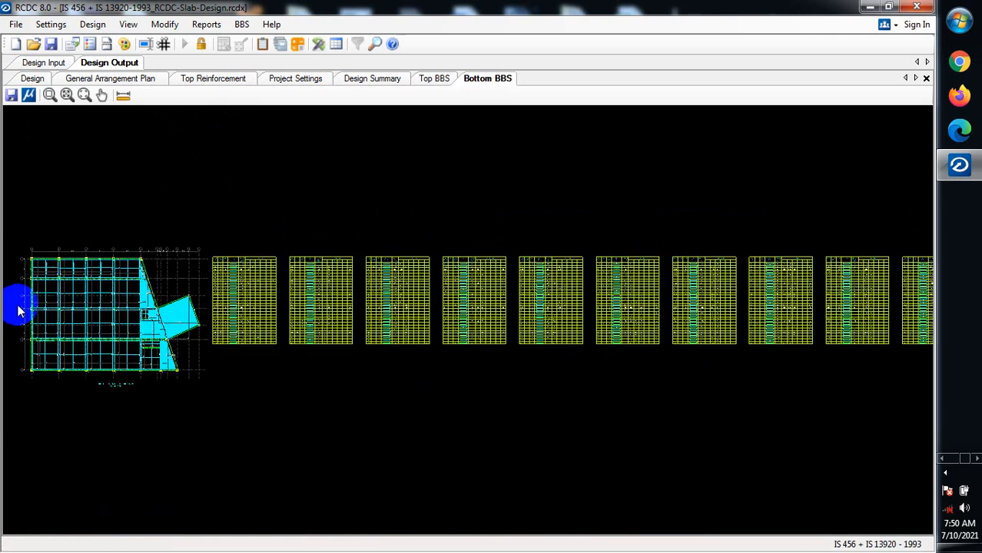
scroll(37, 261, "up", 2)
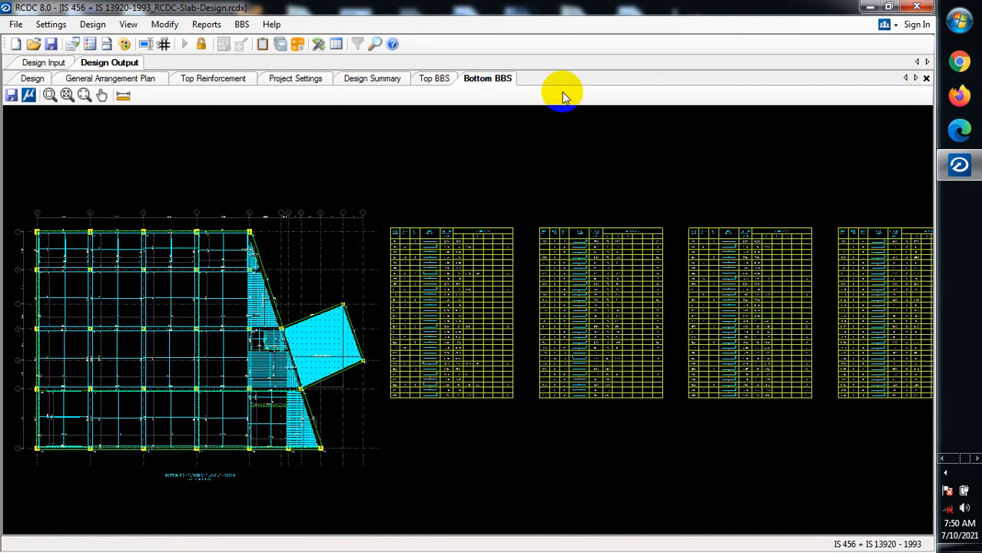
Step: Close the bottom and top bar bending schedules together with the design summary and project settings reports
left_click(927, 81)
left_click(927, 81)
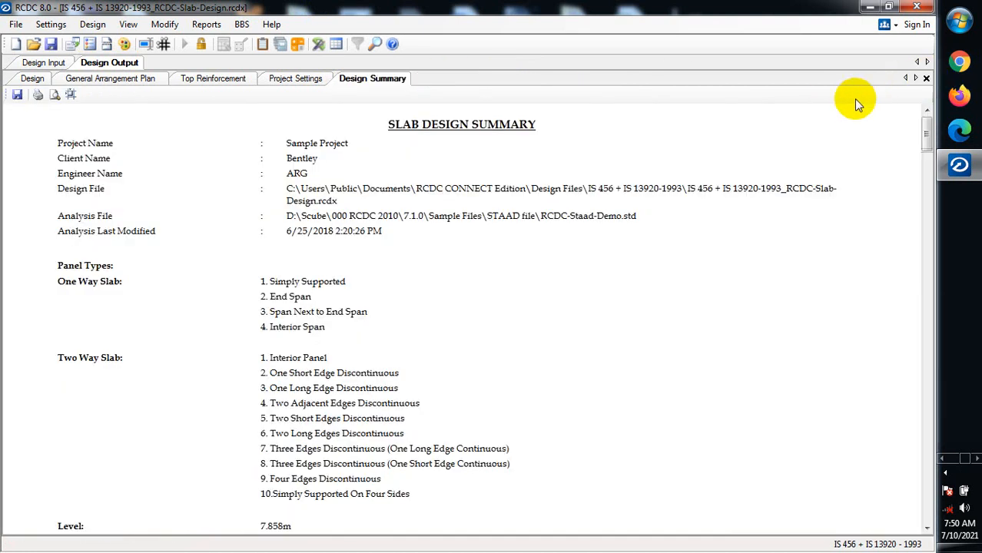
left_click(927, 80)
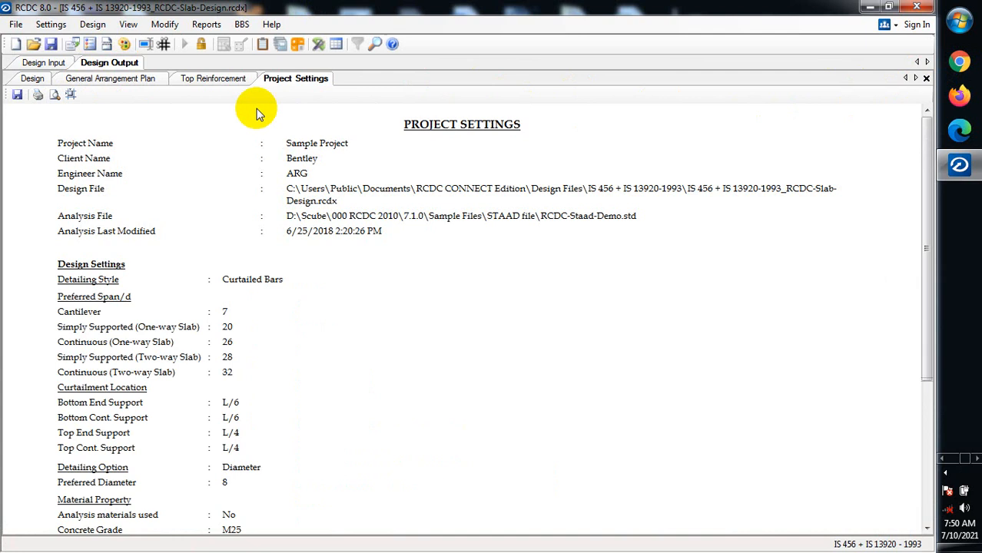
left_click(927, 80)
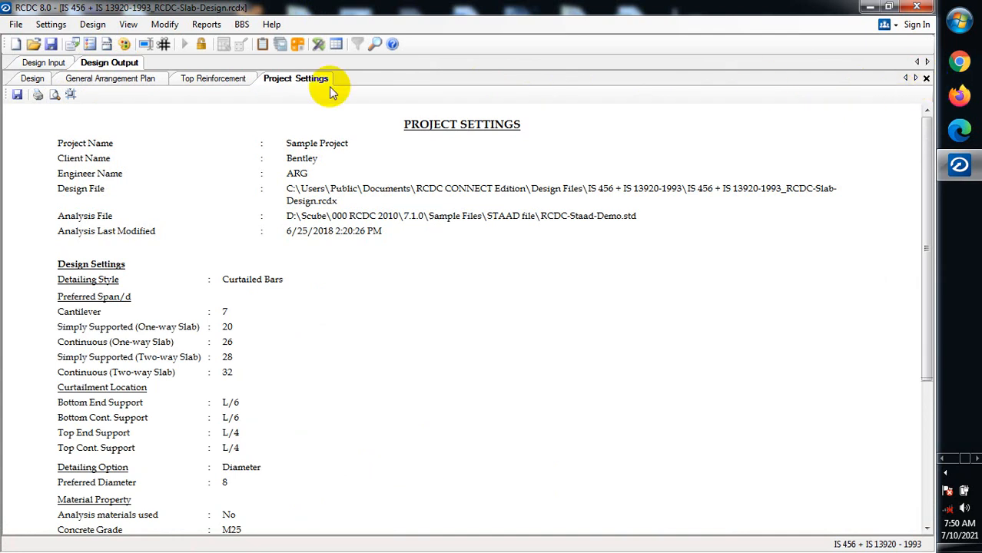
Step: Open the recent footing project IS 456 + IS 13920-1993_RCDC-Footing-Design.rcdx
left_click(15, 25)
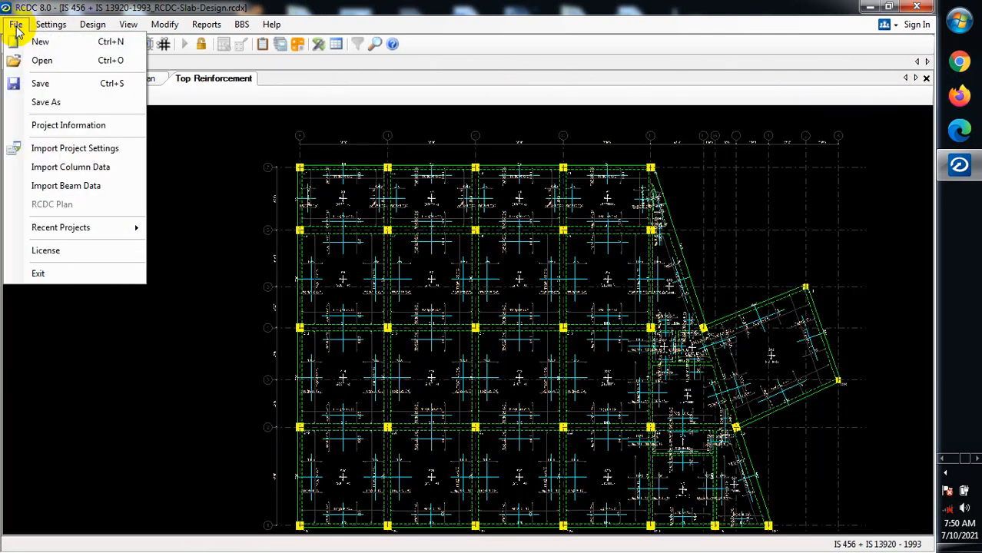
mouse_move(98, 225)
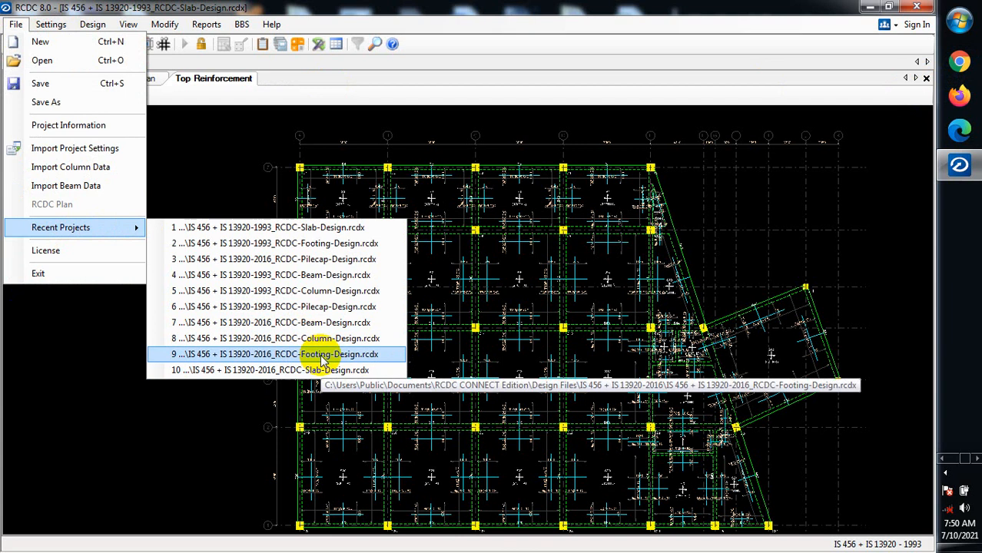
left_click(321, 243)
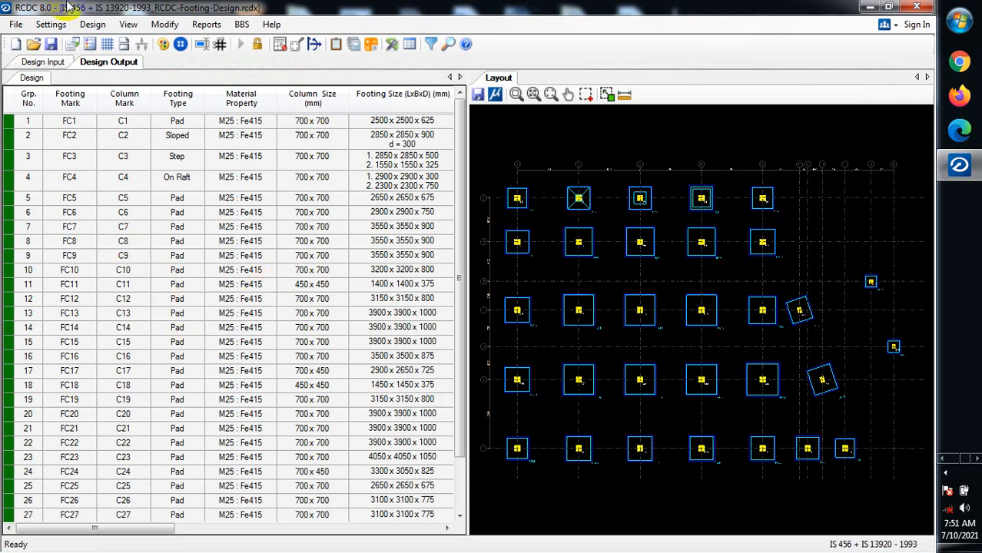
Step: Review the footing design input data table and column C1 with its neighbouring columns in the layout
left_click(28, 63)
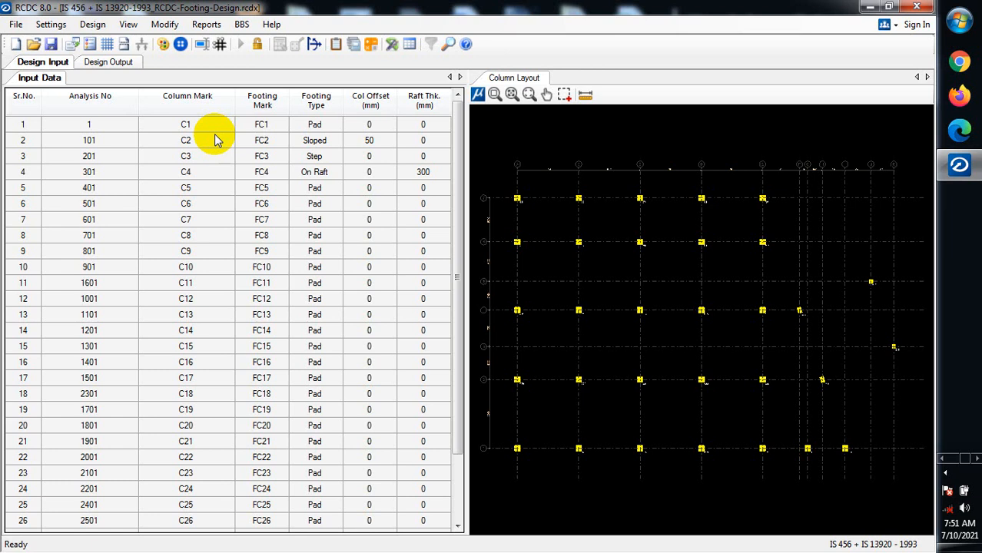
left_click(543, 241)
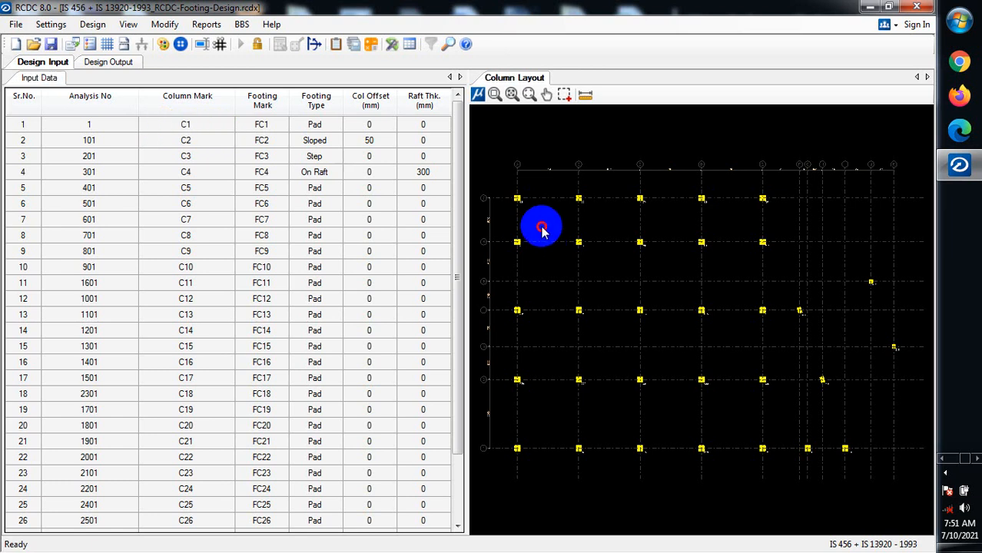
scroll(514, 194, "up", 3)
scroll(518, 203, "up", 4)
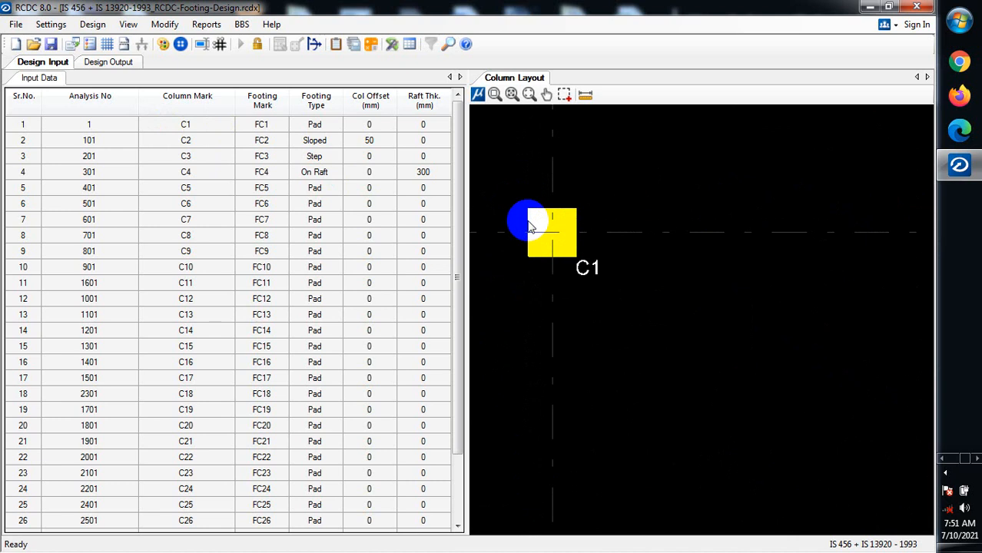
scroll(537, 202, "down", 4)
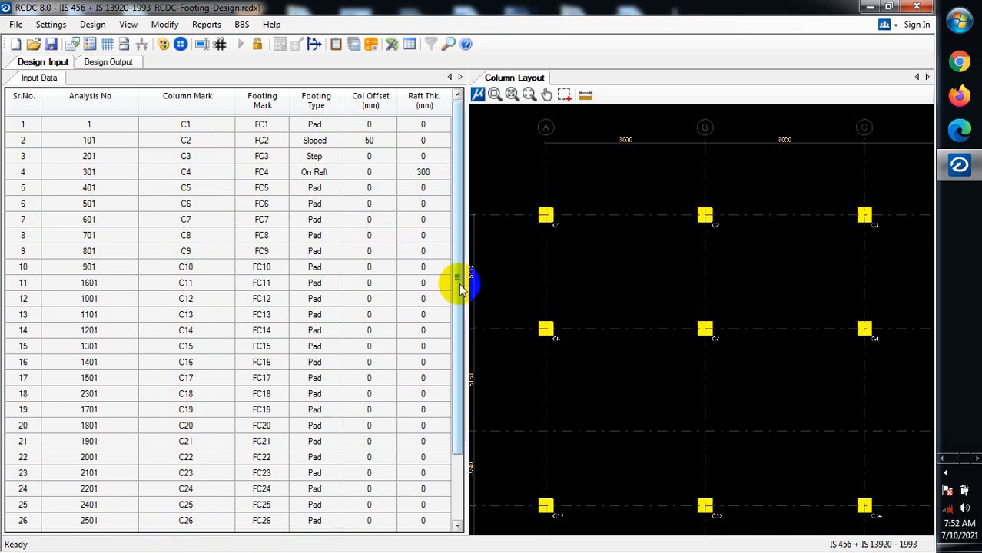
left_click_drag(457, 269, 459, 425)
left_click_drag(453, 351, 449, 261)
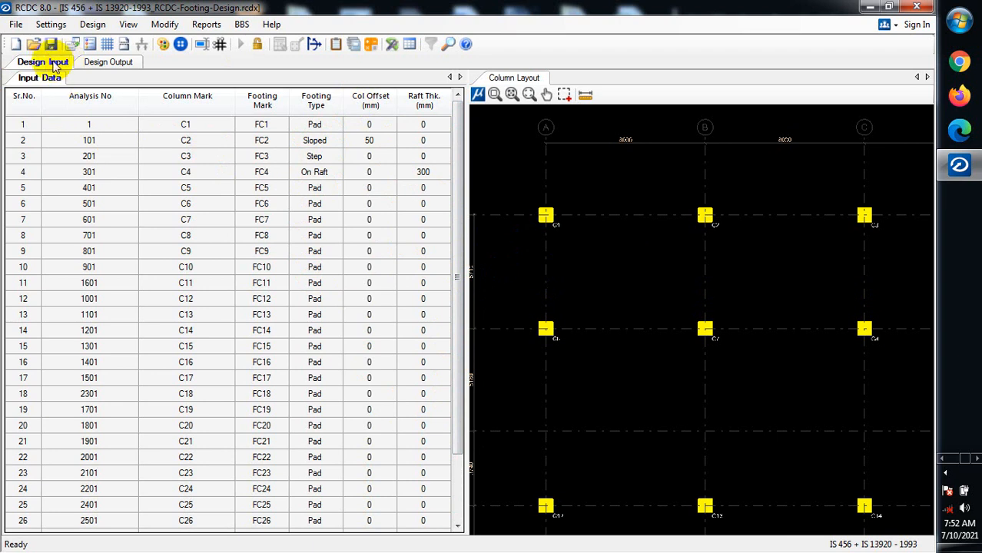
Step: Examine the overall column layout grid and the columns around C1 between grid lines A and C
scroll(570, 235, "down", 8)
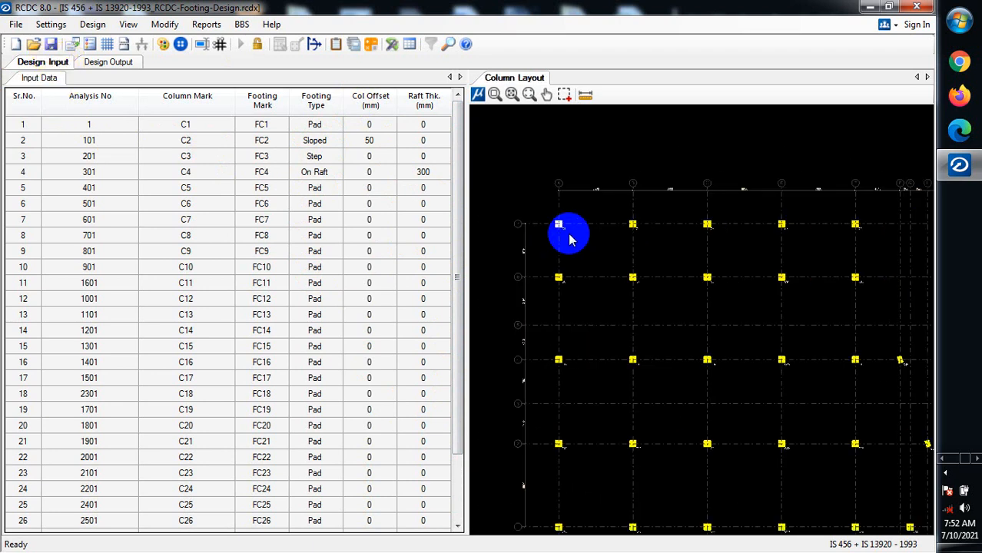
scroll(570, 238, "down", 2)
scroll(571, 249, "up", 5)
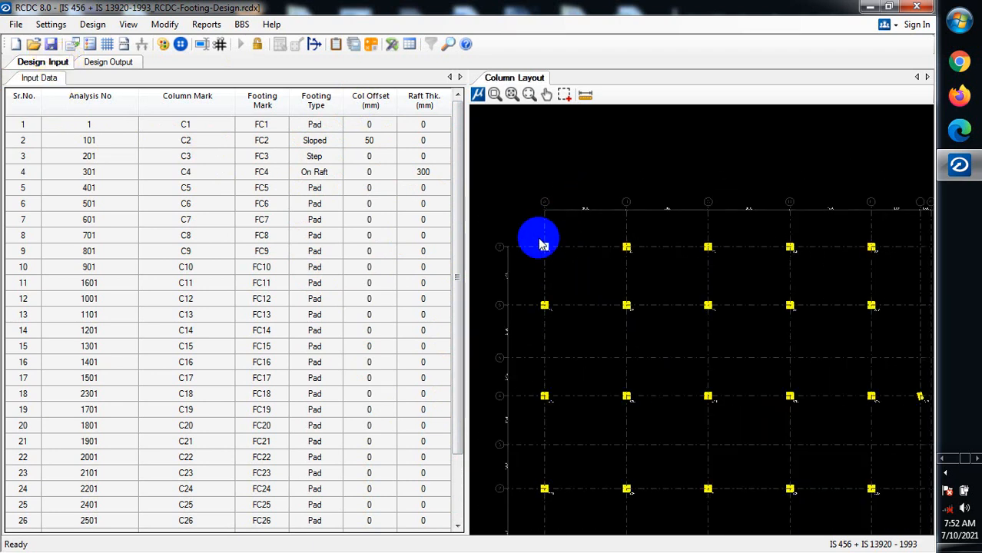
scroll(542, 245, "up", 6)
scroll(527, 250, "down", 4)
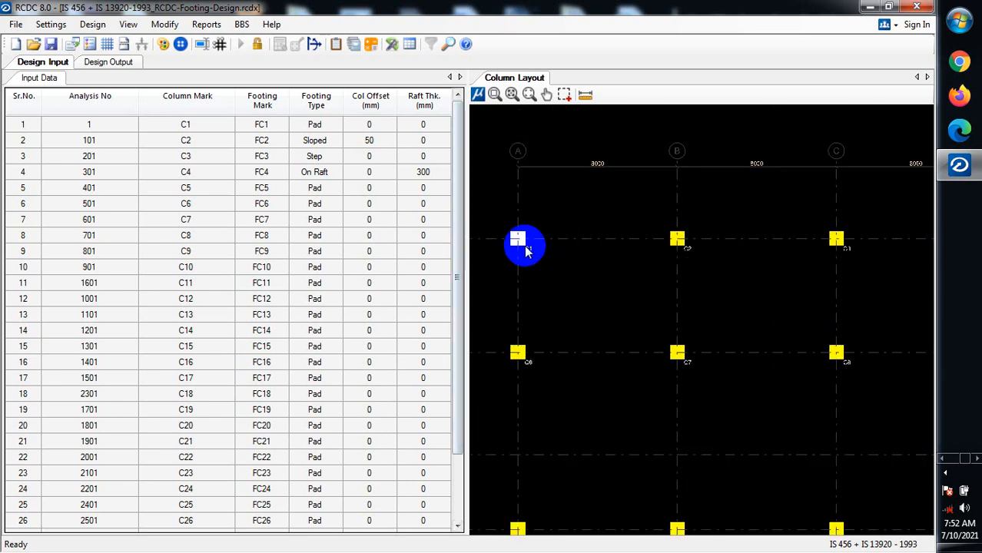
Step: Display the footing design output with its results table and footing layout
scroll(573, 251, "down", 5)
scroll(749, 391, "up", 1)
scroll(757, 263, "up", 1)
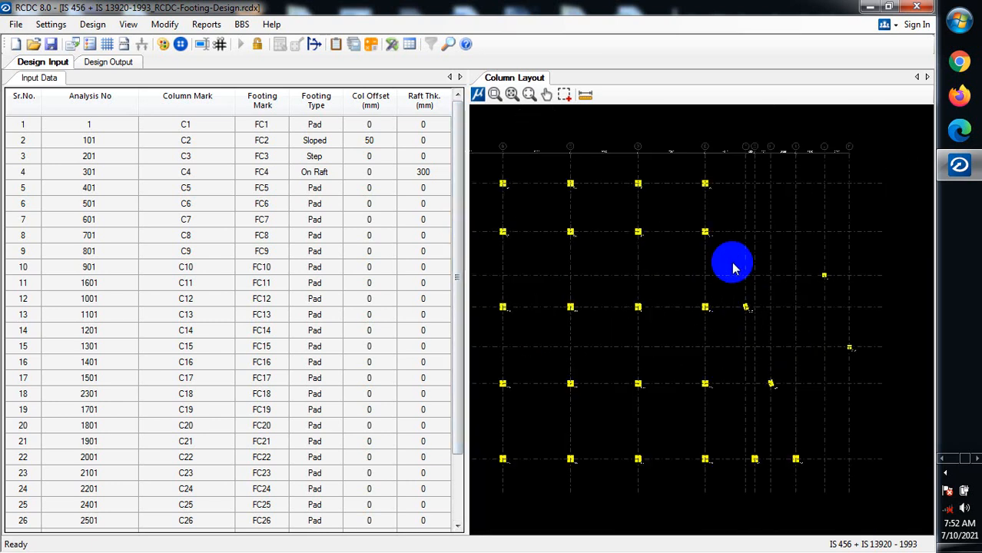
left_click(115, 62)
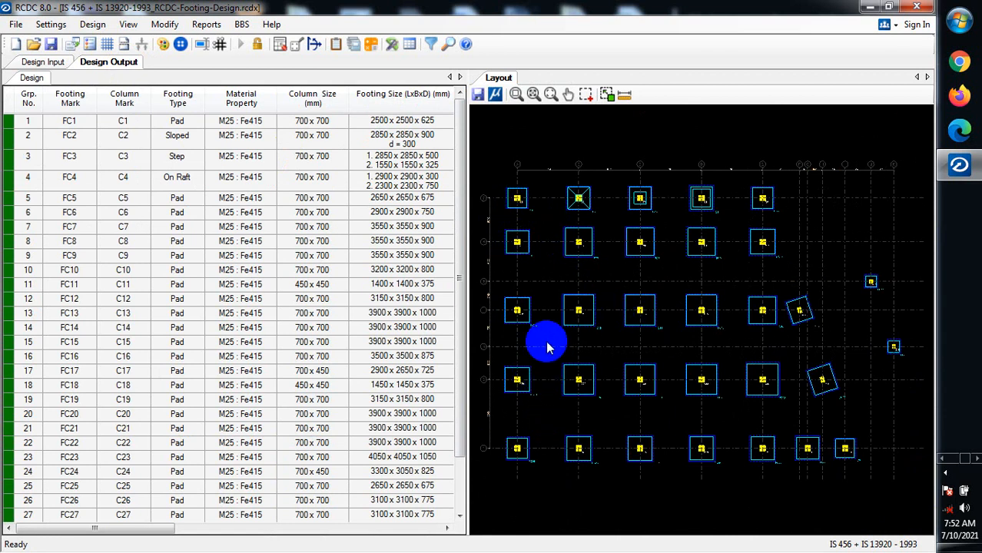
Step: Examine corner footing FC1 and the neighbouring sloped, step and on-raft footings FC2 to FC4 in the layout
scroll(498, 189, "up", 1)
scroll(501, 188, "up", 5)
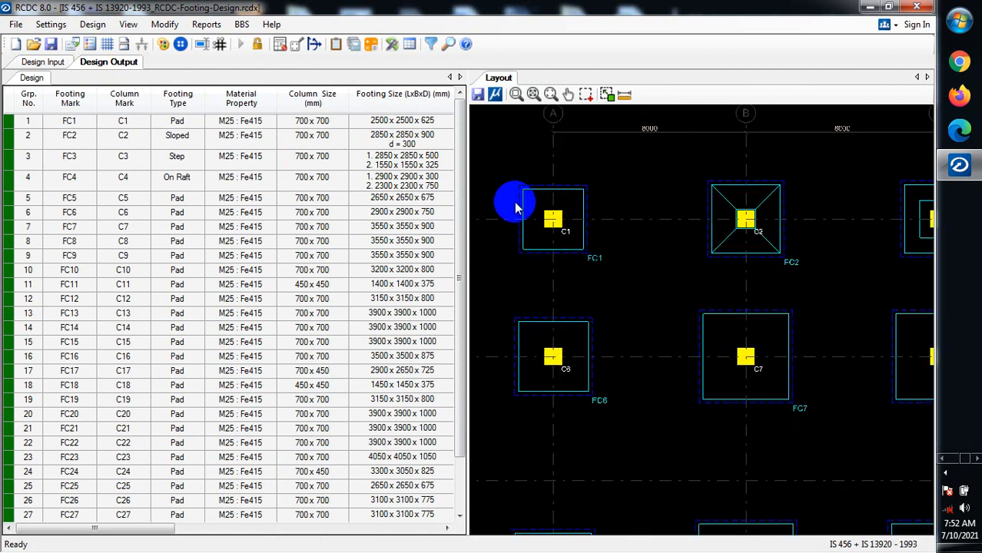
scroll(517, 209, "down", 7)
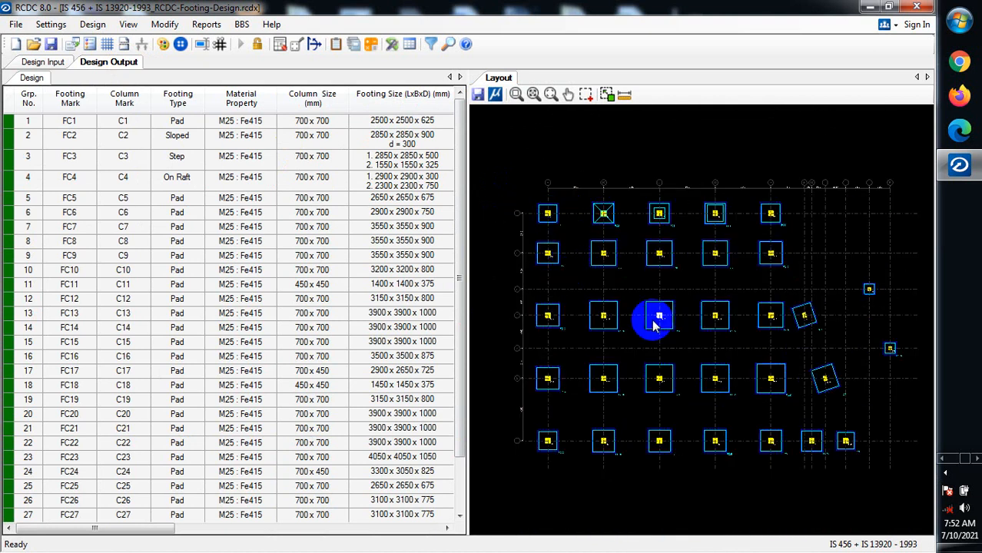
scroll(561, 208, "up", 4)
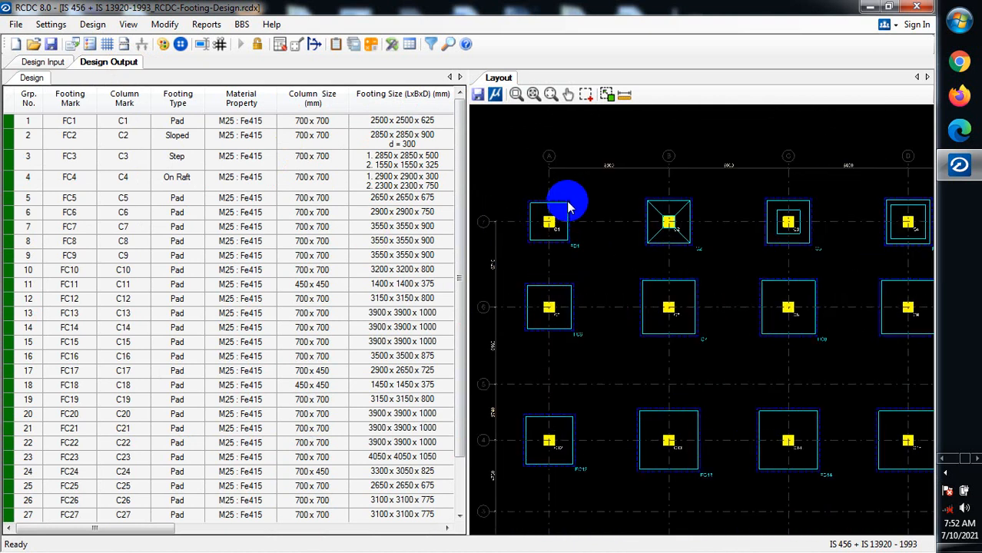
scroll(538, 193, "down", 5)
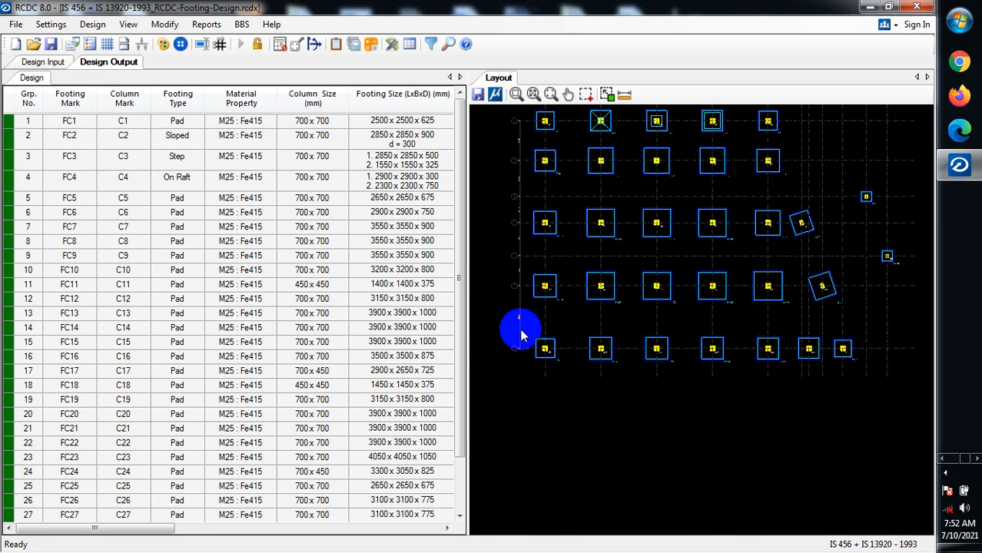
Step: Examine footings FC25 to FC27 on grid line 1 and FC19 to FC21 on grid line 2
scroll(538, 338, "up", 3)
scroll(536, 346, "up", 2)
left_click(547, 367)
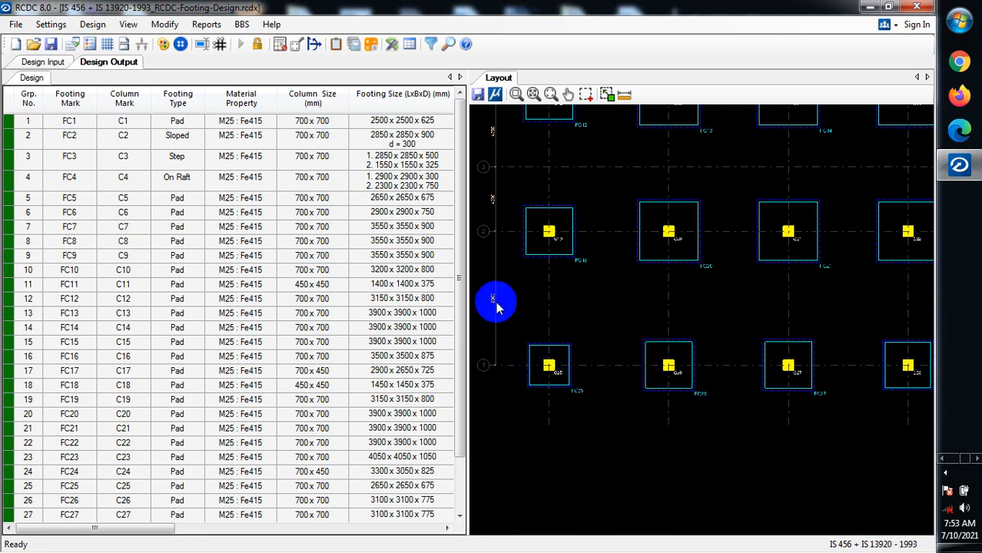
scroll(477, 288, "up", 2)
scroll(476, 292, "up", 1)
scroll(500, 265, "down", 4)
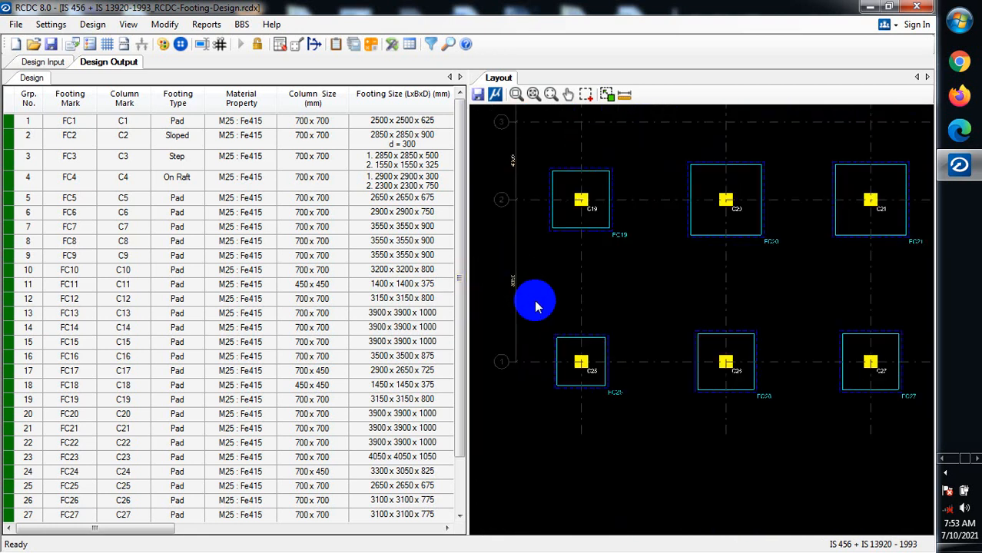
scroll(584, 384, "down", 5)
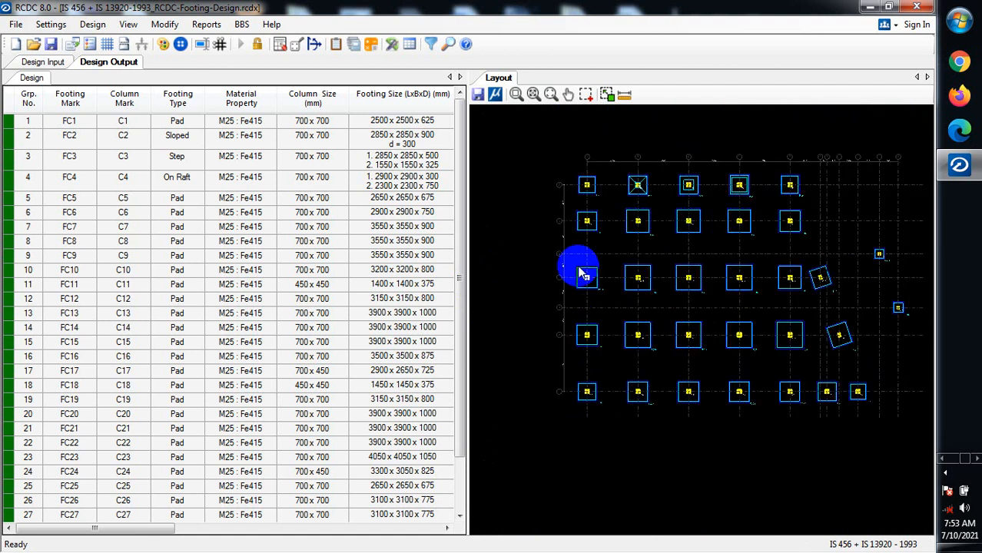
Step: Compare the edge footings along grid line A in the footing layout
scroll(577, 263, "down", 1)
scroll(584, 271, "up", 1)
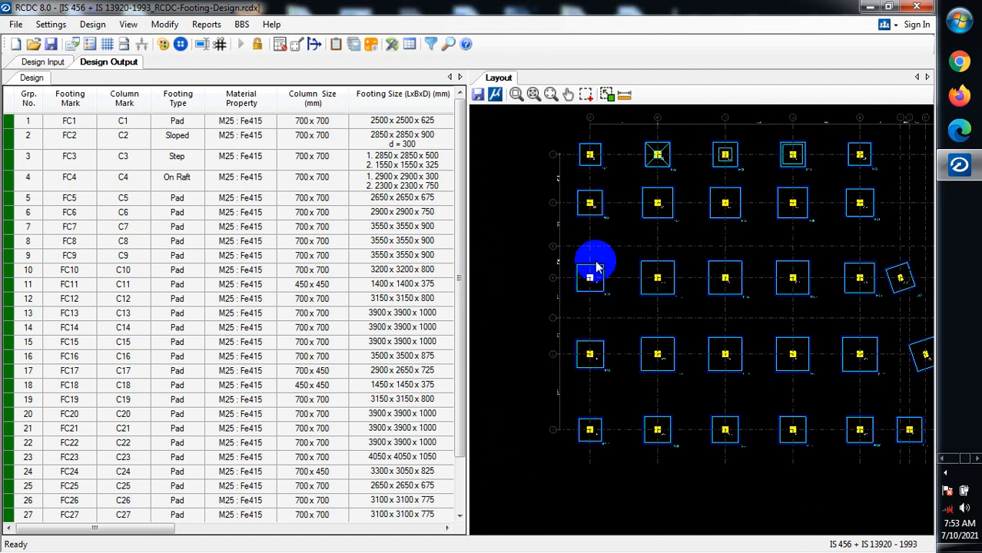
scroll(581, 272, "up", 1)
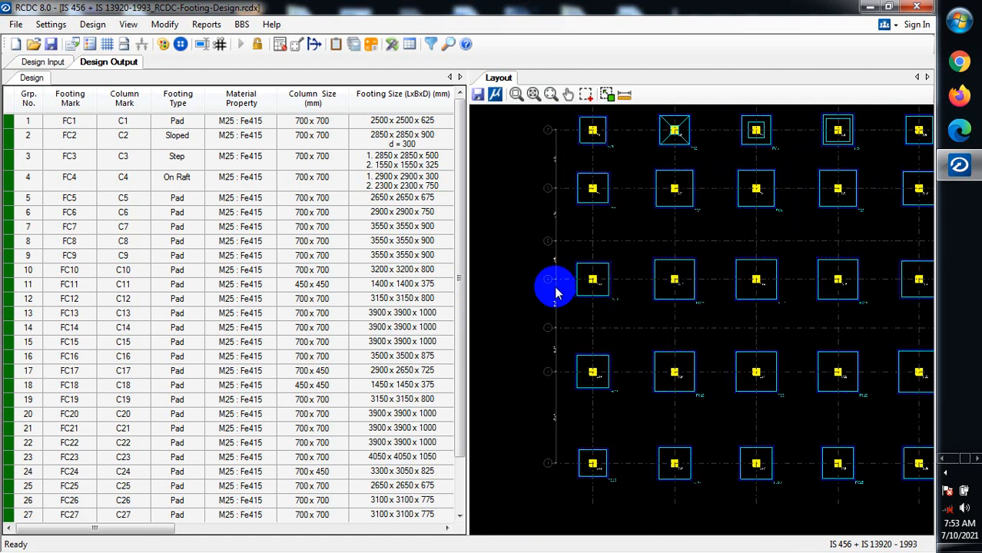
scroll(584, 278, "up", 1)
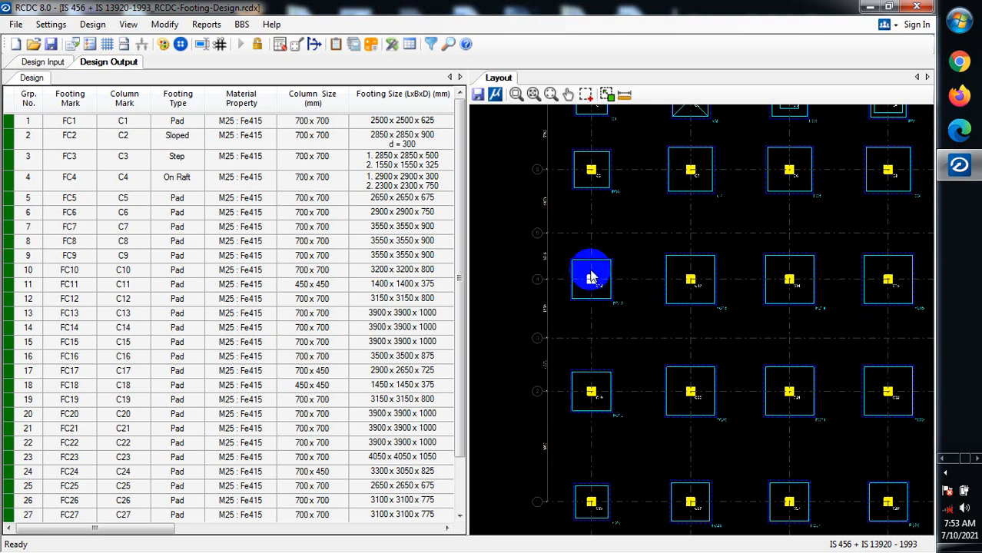
scroll(590, 278, "down", 1)
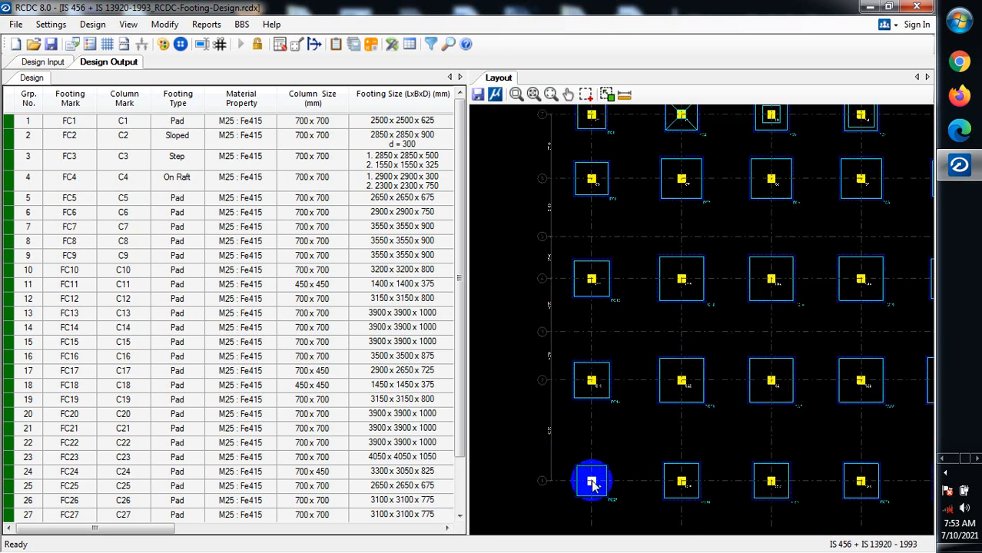
scroll(592, 484, "down", 1)
scroll(592, 139, "up", 2)
scroll(597, 220, "down", 2)
scroll(590, 328, "up", 3)
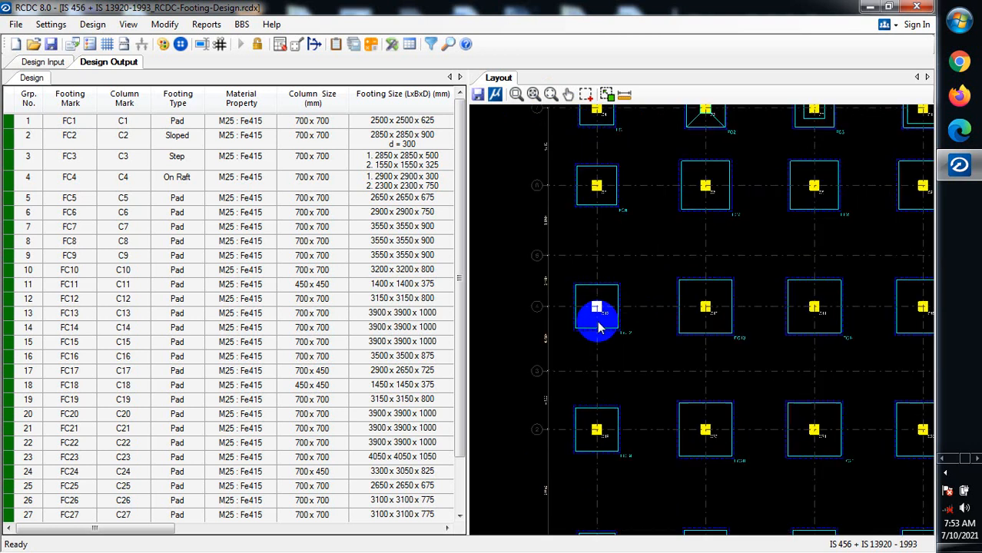
Step: Examine edge footing FC12 under column C12 together with nearby footings FC6, FC13 and FC19
scroll(596, 311, "up", 3)
scroll(604, 303, "down", 1)
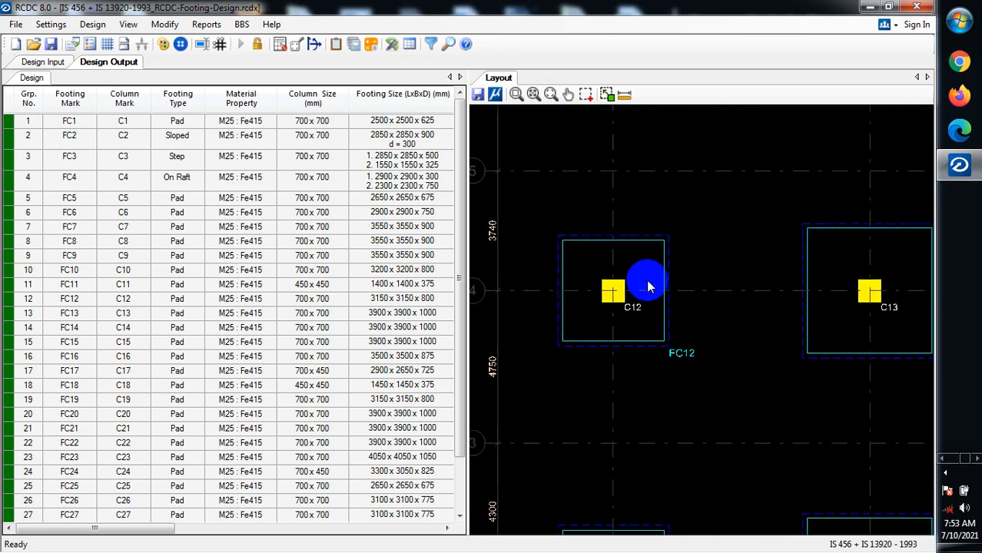
scroll(653, 350, "down", 3)
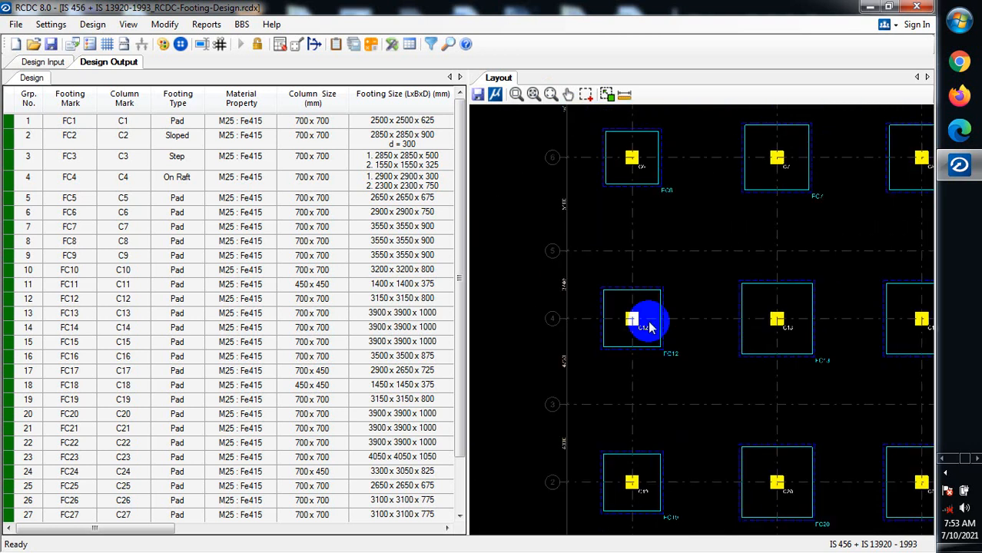
scroll(641, 300, "up", 2)
scroll(633, 312, "up", 1)
scroll(626, 310, "down", 3)
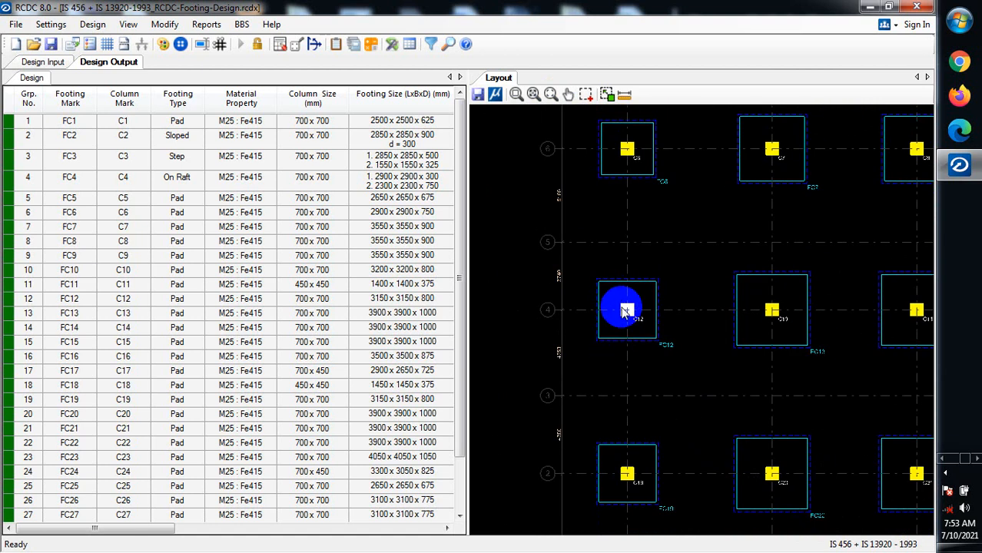
scroll(626, 311, "down", 3)
scroll(630, 488, "up", 2)
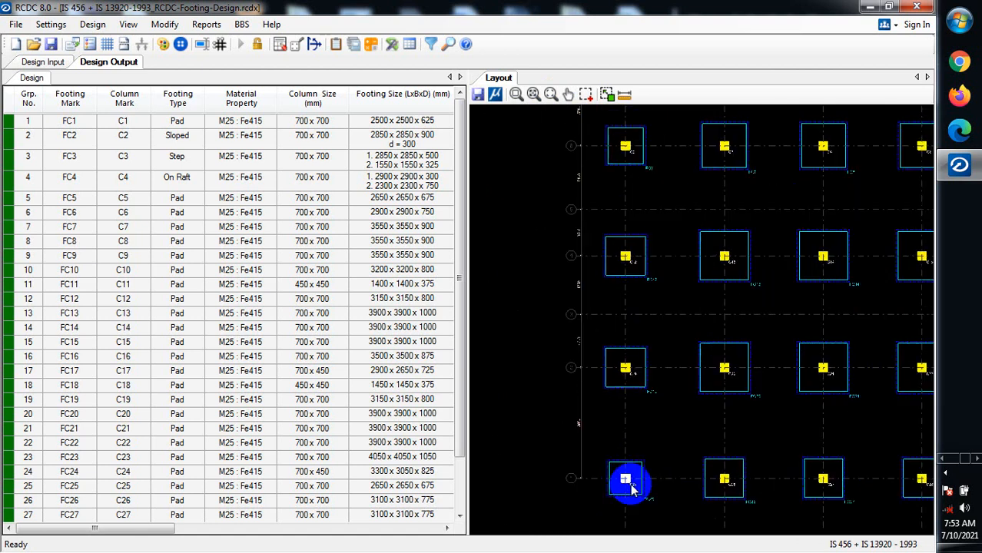
Step: Examine interior footing FC14 under column C14 and its place in the overall footing layout
scroll(624, 480, "down", 3)
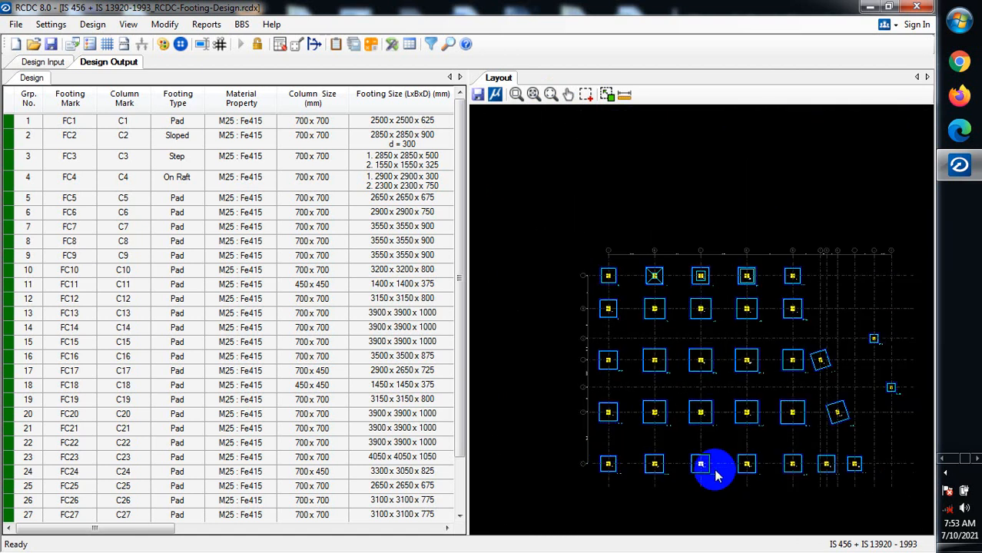
scroll(726, 361, "up", 2)
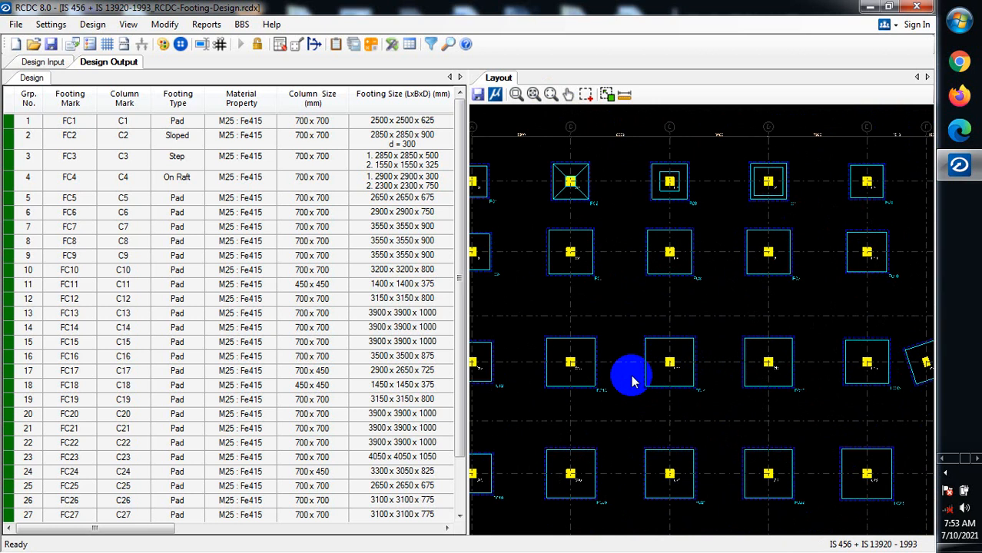
scroll(657, 382, "up", 1)
scroll(661, 368, "up", 3)
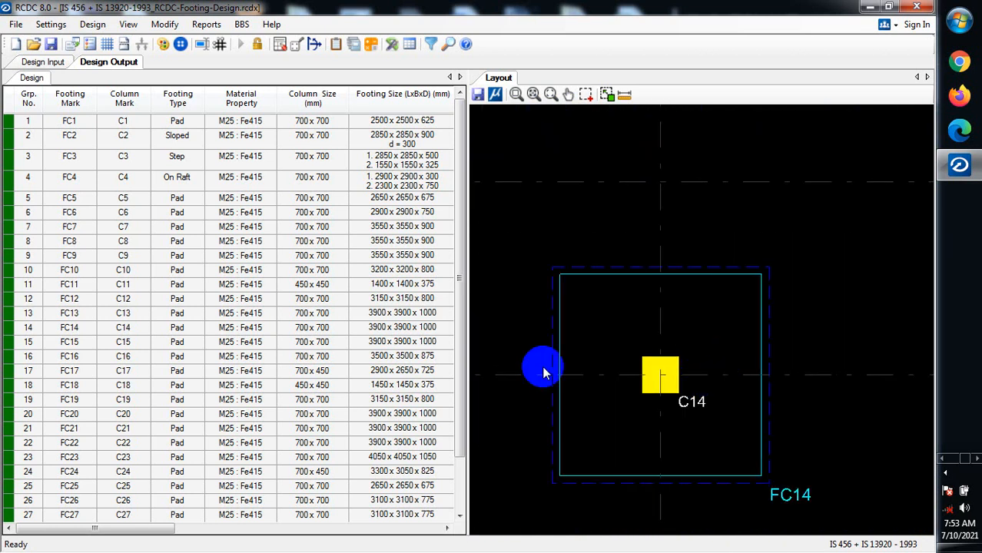
scroll(616, 338, "down", 4)
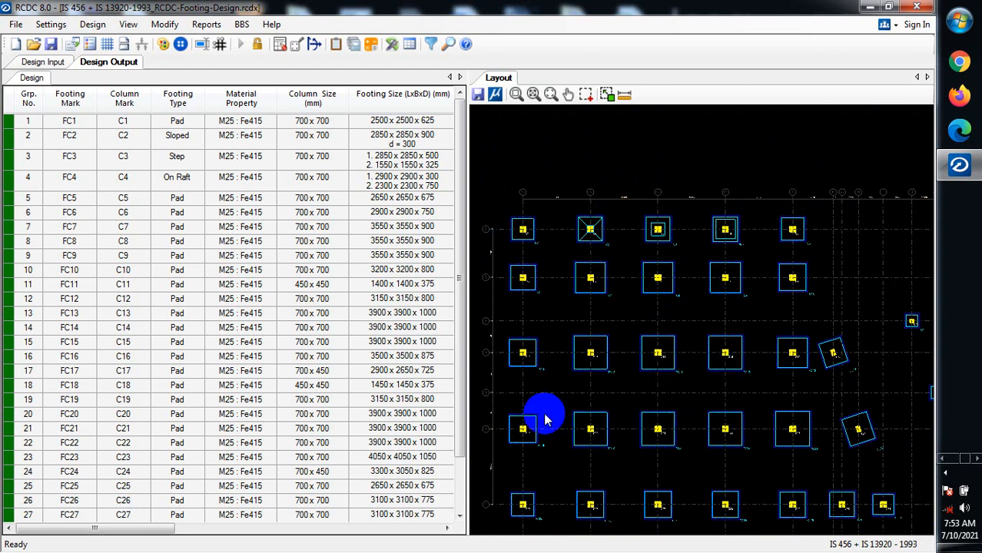
Step: Compare the interior footing rows with the surrounding edge footings across the whole layout
scroll(697, 355, "up", 3)
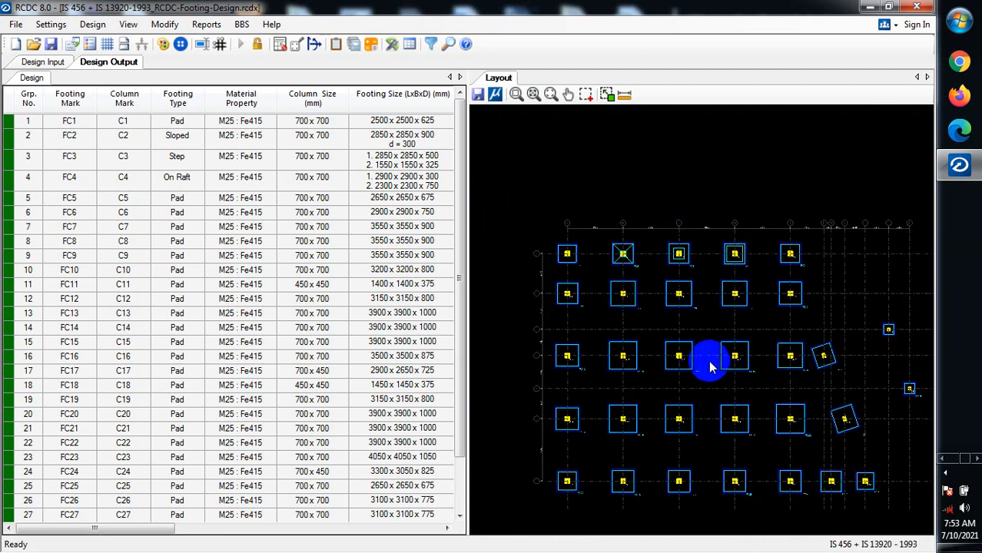
scroll(675, 338, "up", 2)
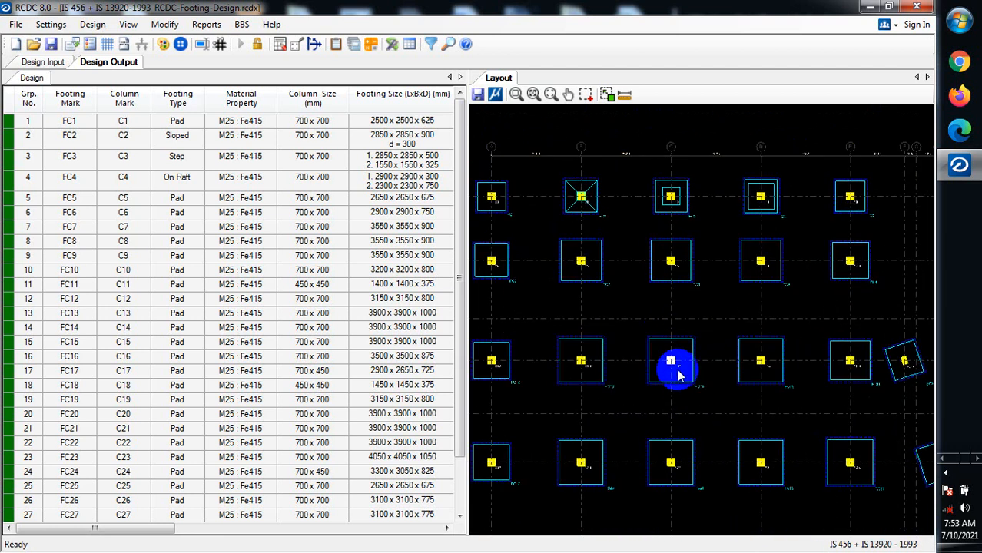
scroll(679, 336, "down", 3)
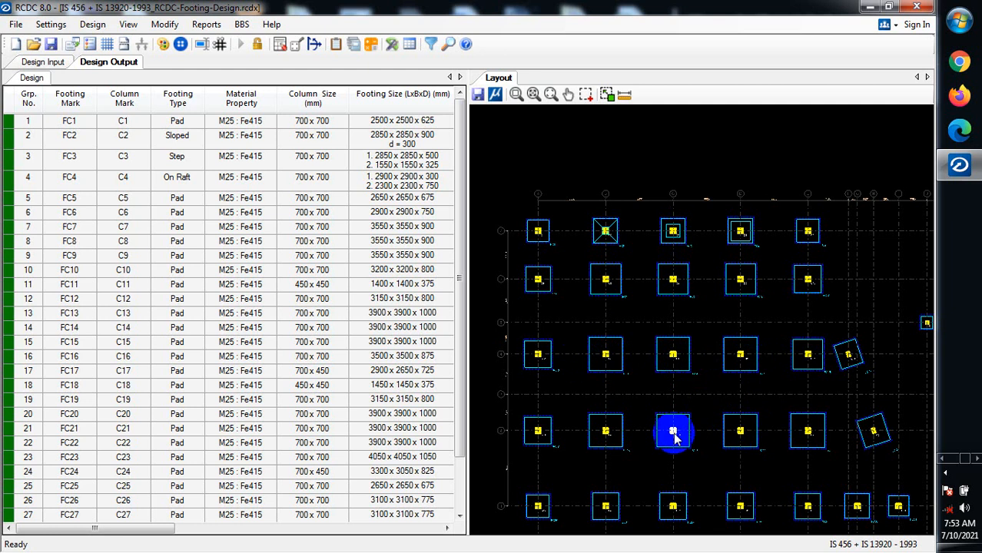
scroll(591, 430, "up", 2)
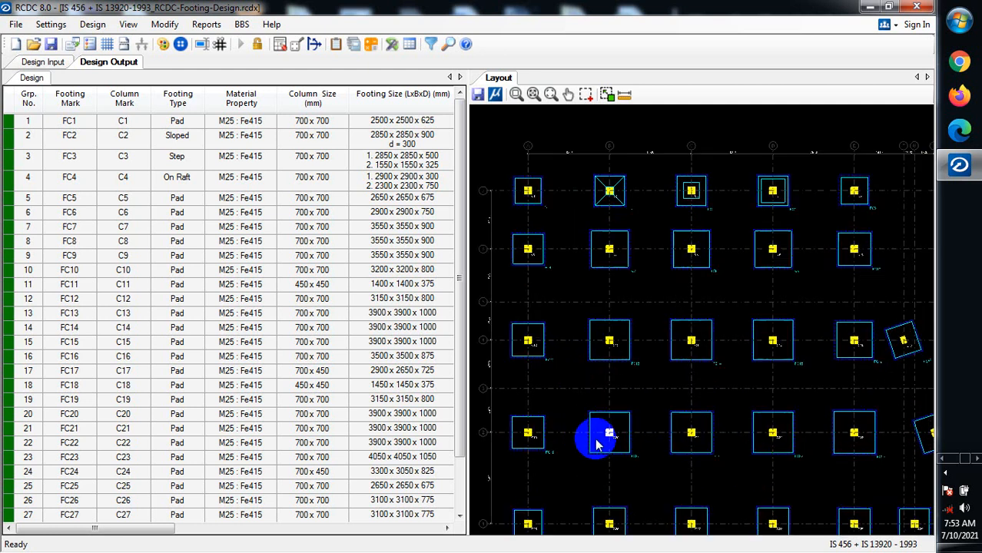
scroll(661, 404, "down", 4)
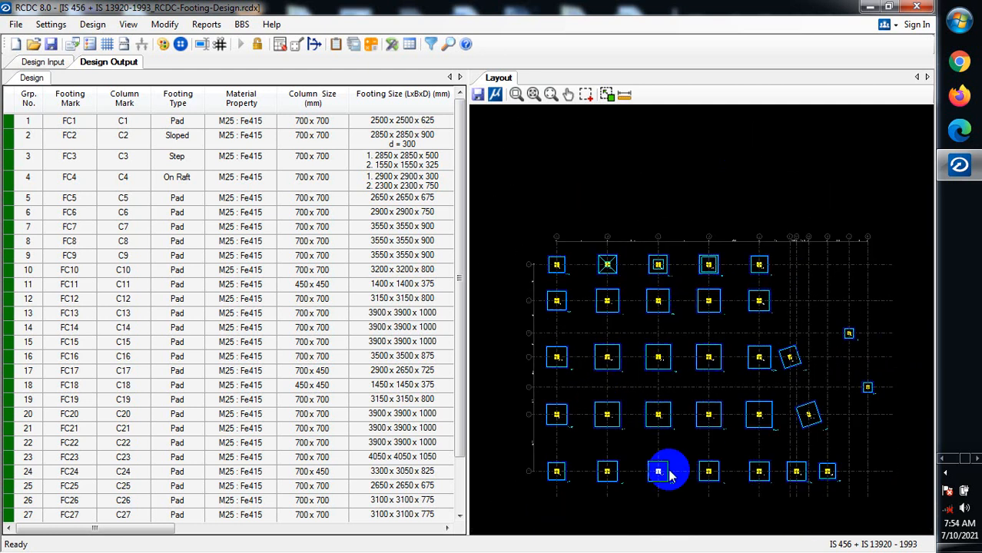
scroll(670, 422, "up", 3)
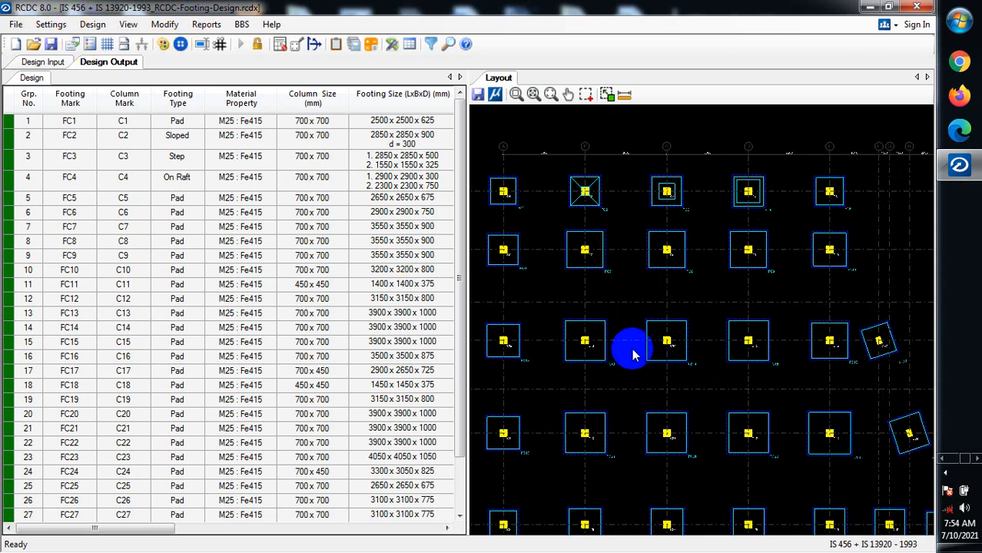
scroll(637, 369, "down", 3)
scroll(660, 338, "up", 1)
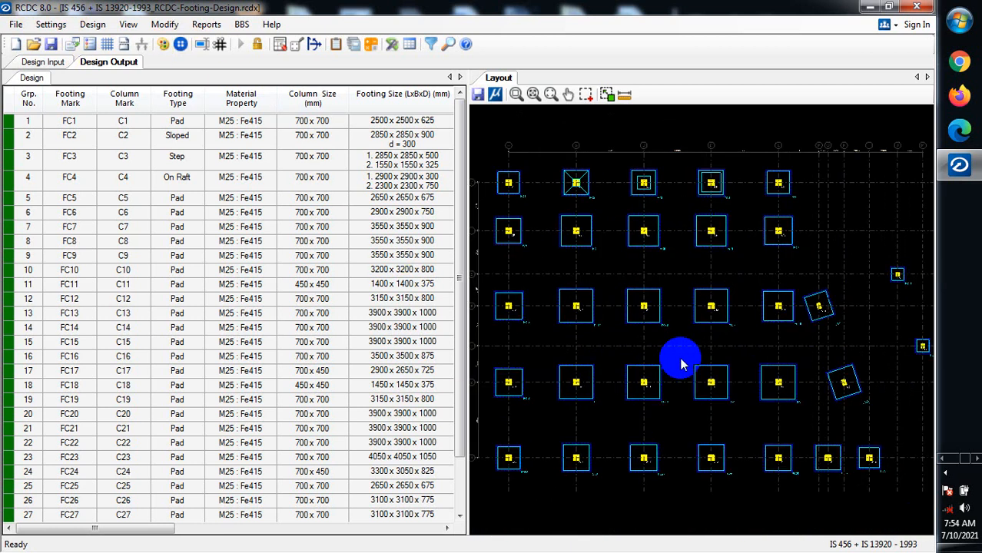
scroll(667, 281, "up", 1)
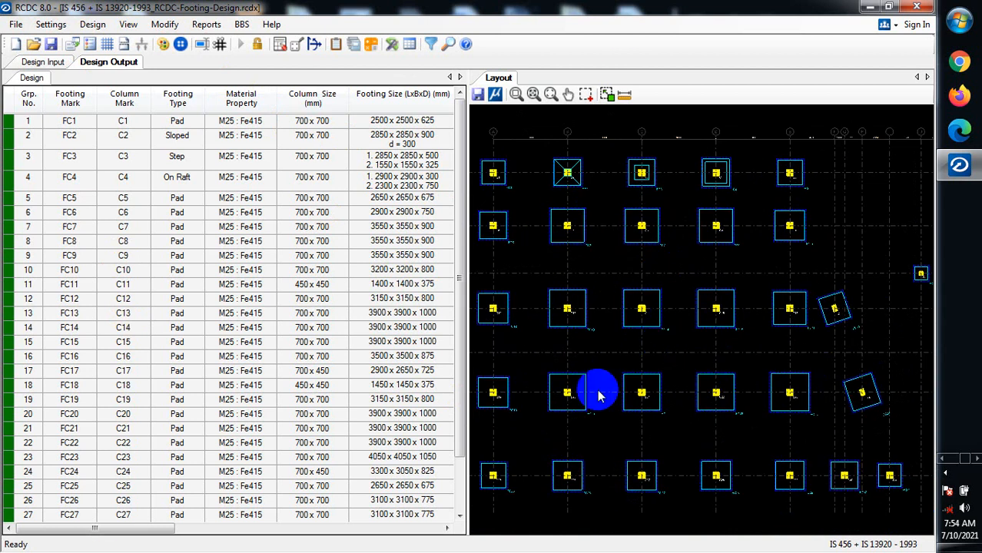
scroll(645, 302, "up", 1)
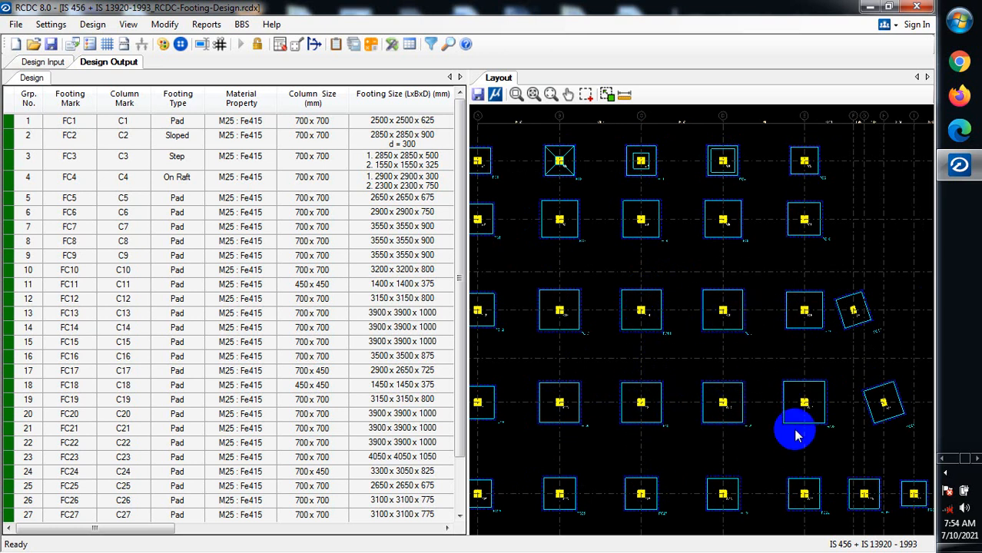
Step: Examine interior footings FC13 and FC14 and the spacing to their neighbouring footings
scroll(548, 286, "up", 5)
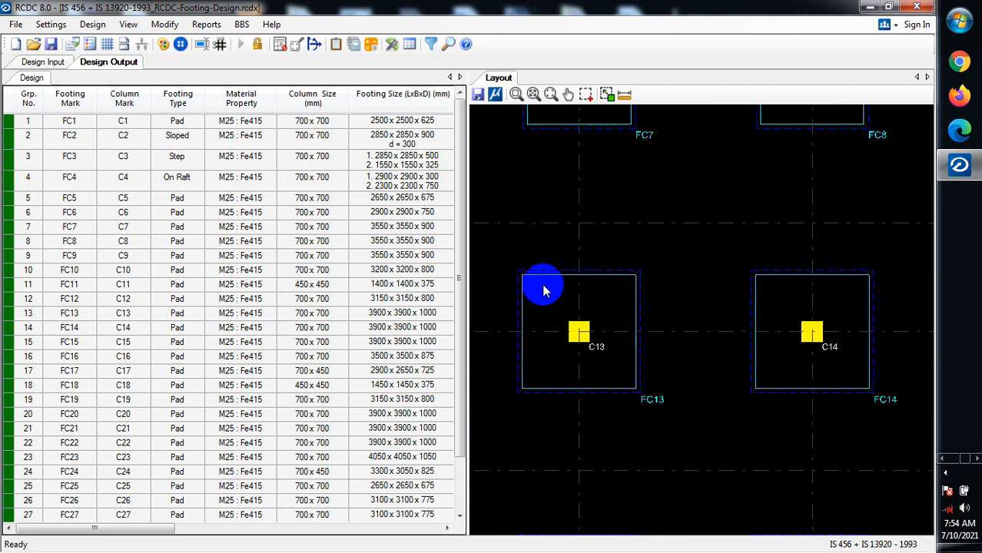
scroll(535, 295, "down", 6)
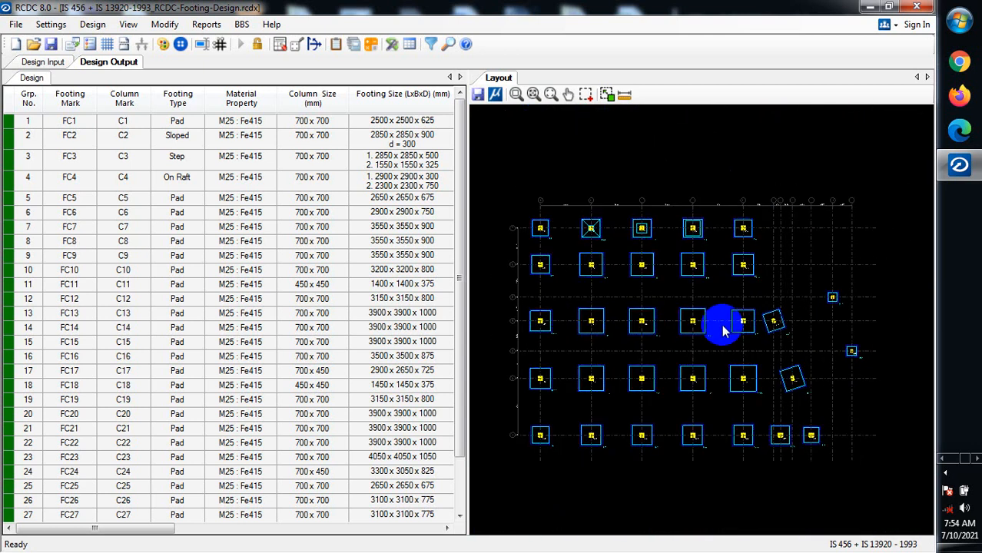
scroll(575, 338, "up", 5)
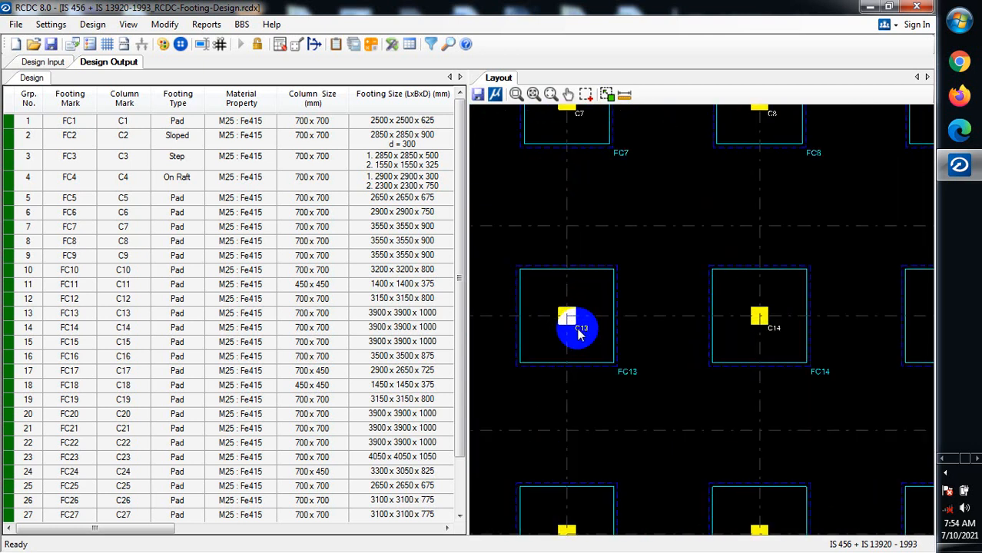
scroll(561, 315, "down", 5)
scroll(649, 403, "up", 5)
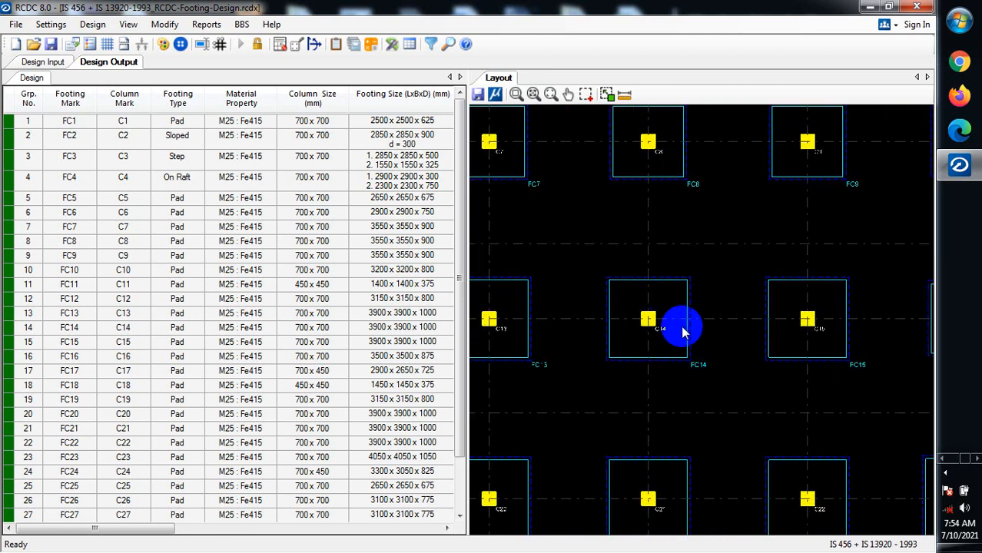
Step: Examine interior footings FC14 and FC15 against the full footing layout, including the rotated footings beyond the regular grid
scroll(679, 400, "down", 1)
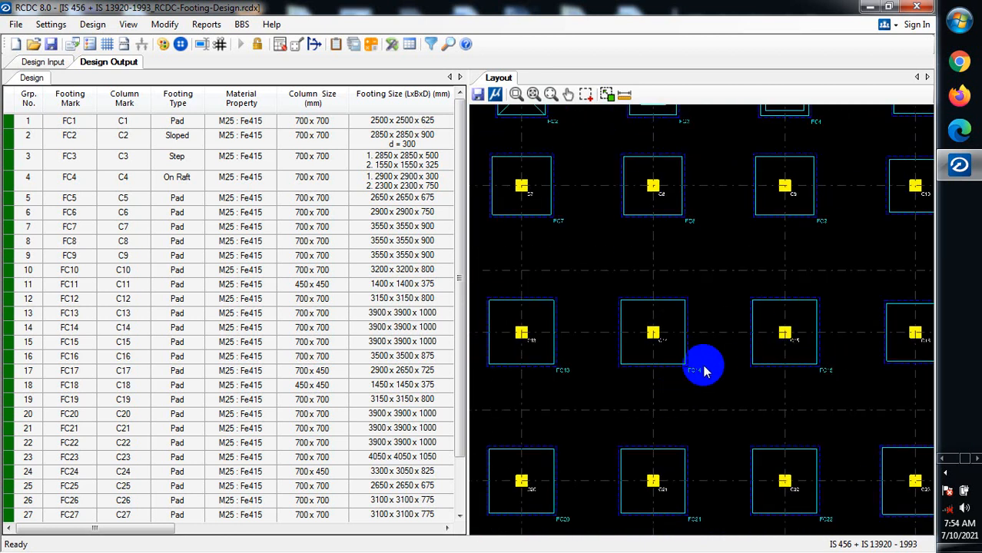
scroll(701, 366, "down", 3)
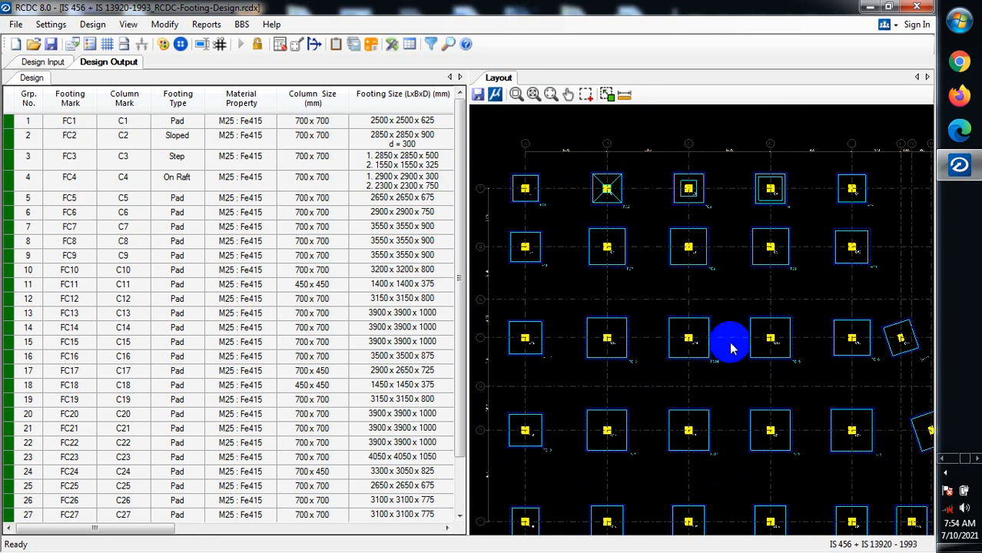
scroll(662, 320, "up", 3)
scroll(730, 342, "up", 2)
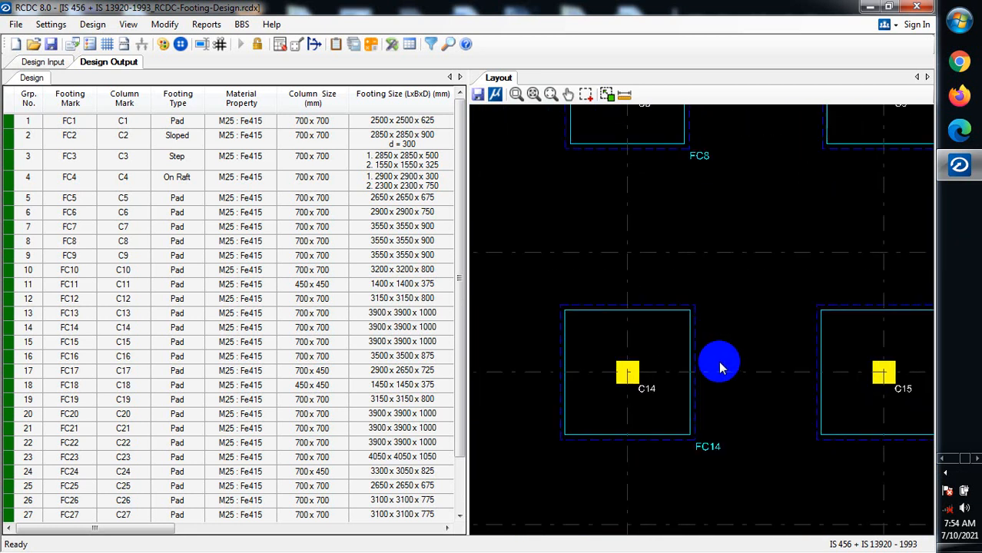
scroll(658, 344, "down", 3)
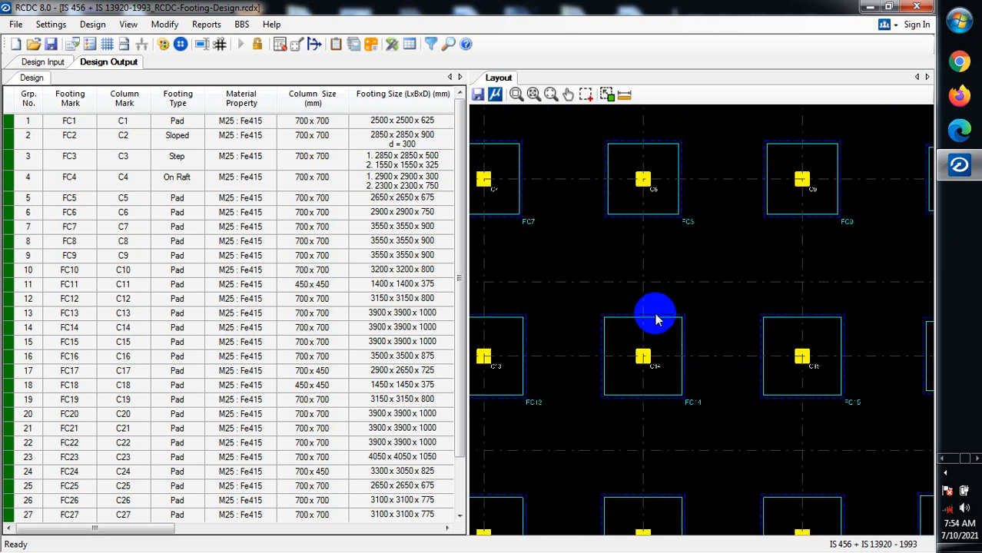
scroll(547, 347, "up", 1)
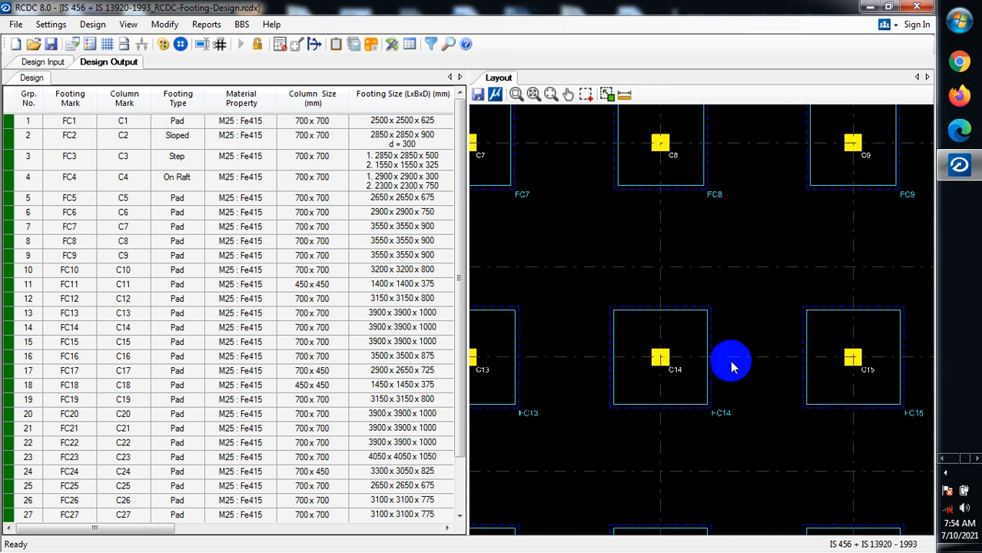
scroll(653, 242, "down", 1)
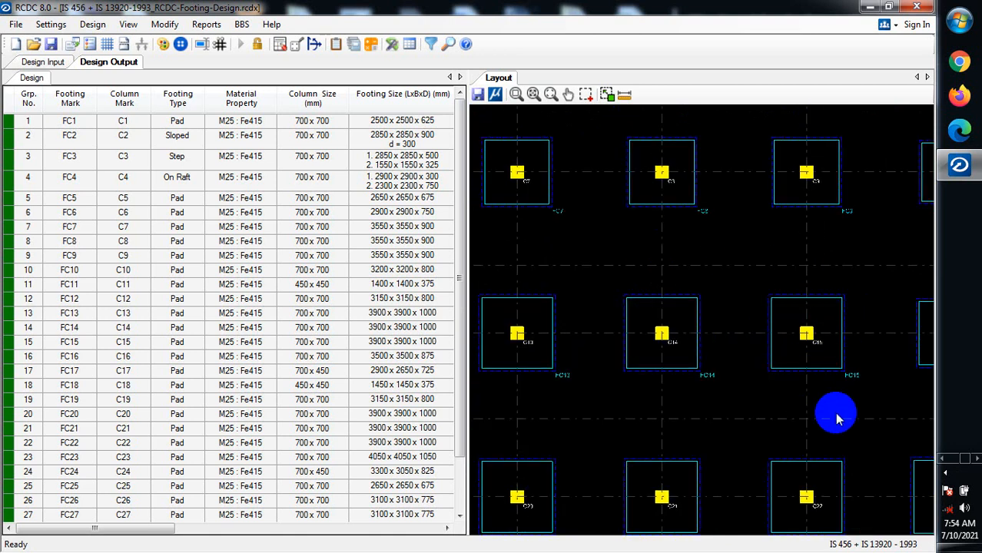
scroll(660, 273, "down", 1)
scroll(692, 376, "down", 1)
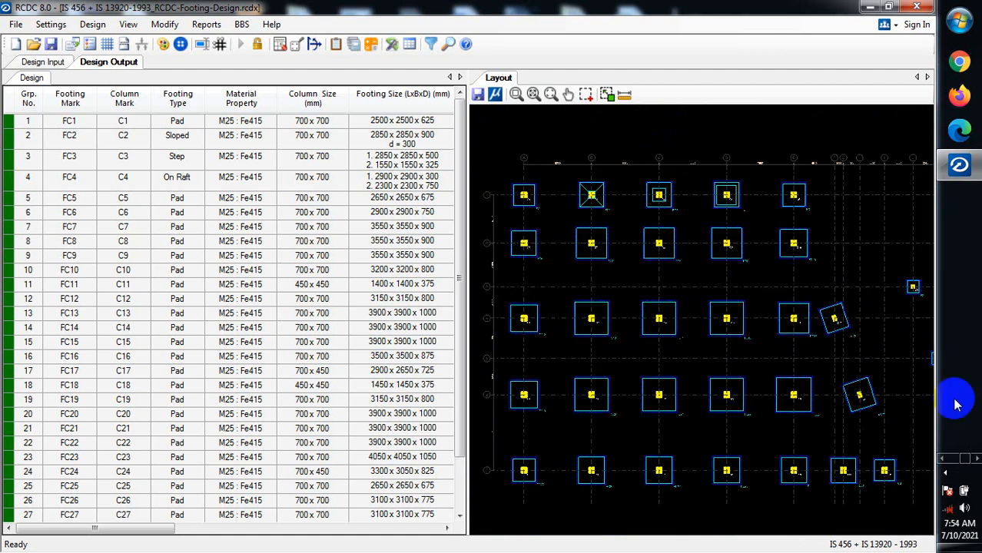
scroll(837, 307, "up", 1)
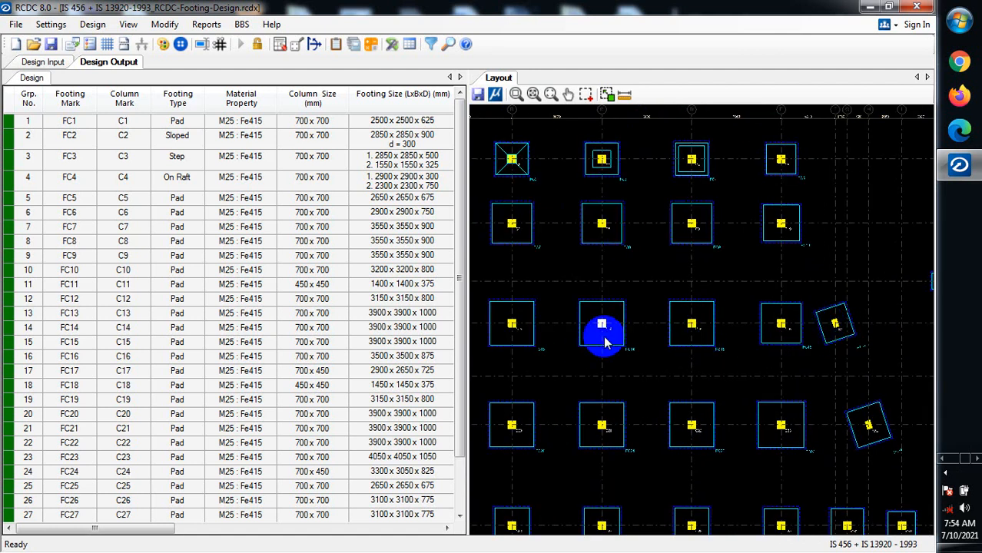
scroll(566, 322, "up", 1)
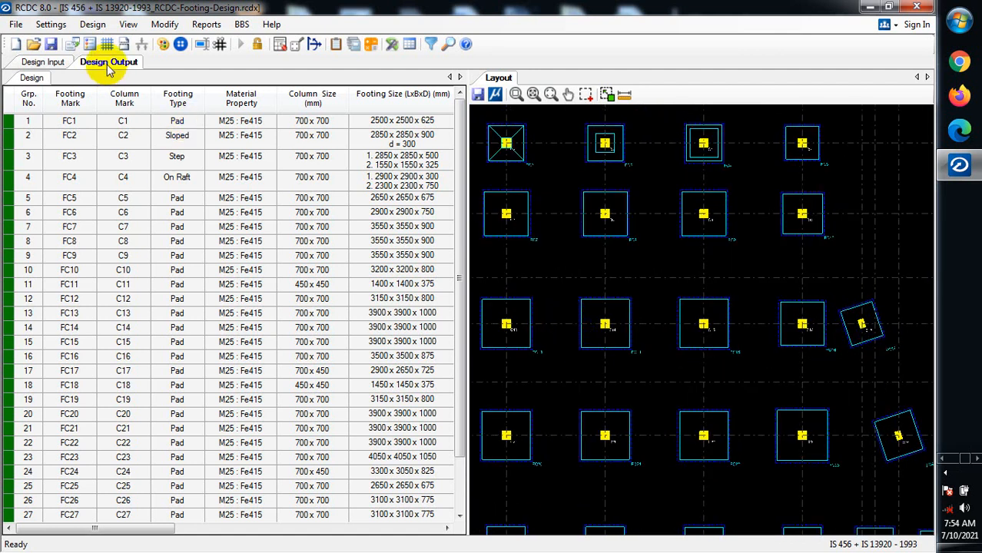
Step: Review footing FC1's geometry and reinforcement in the Design editor, and close it without changes
left_click(91, 24)
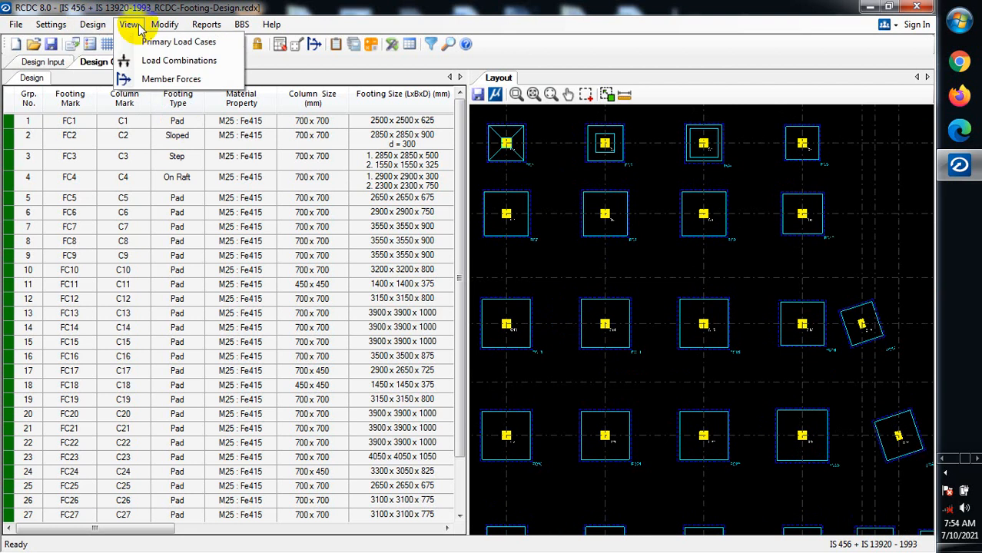
mouse_move(166, 26)
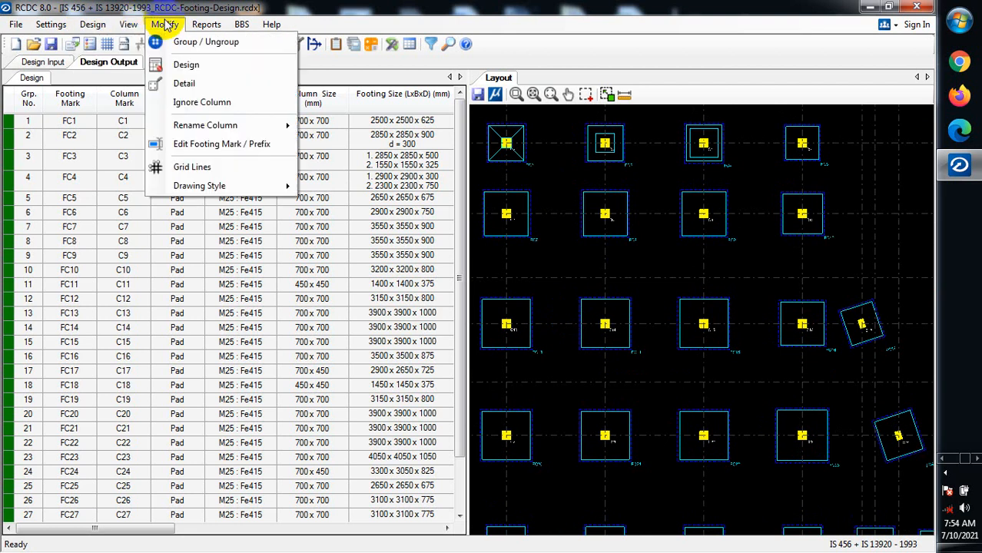
left_click(172, 64)
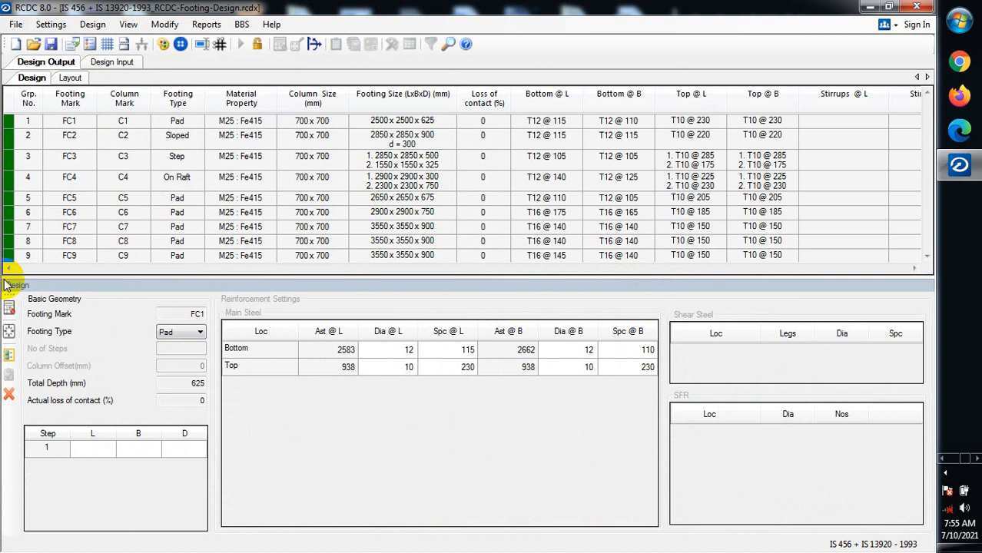
left_click(8, 401)
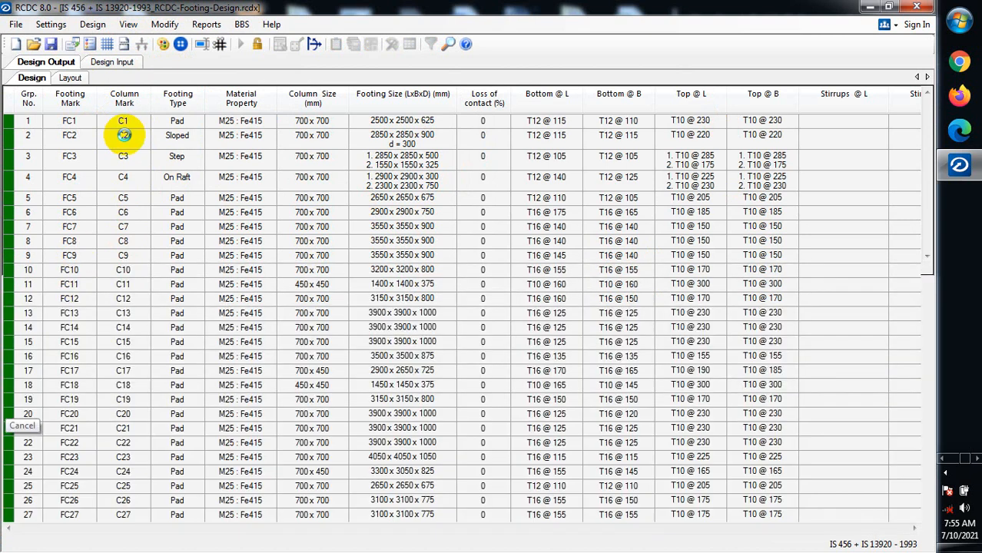
left_click(123, 45)
Step: Review footing FC1's step dimensions and main steel in the Detail editor, and close it without changes
left_click(94, 24)
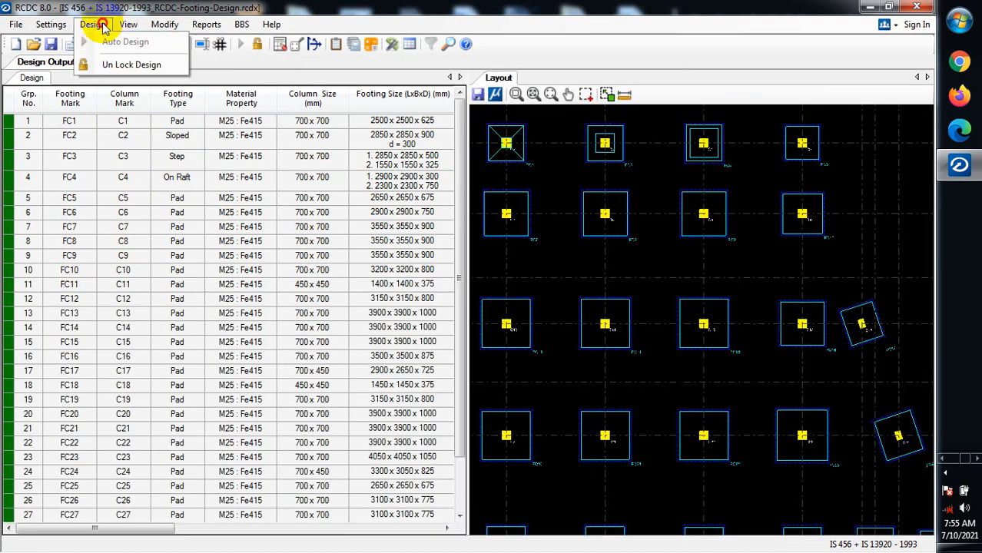
mouse_move(154, 27)
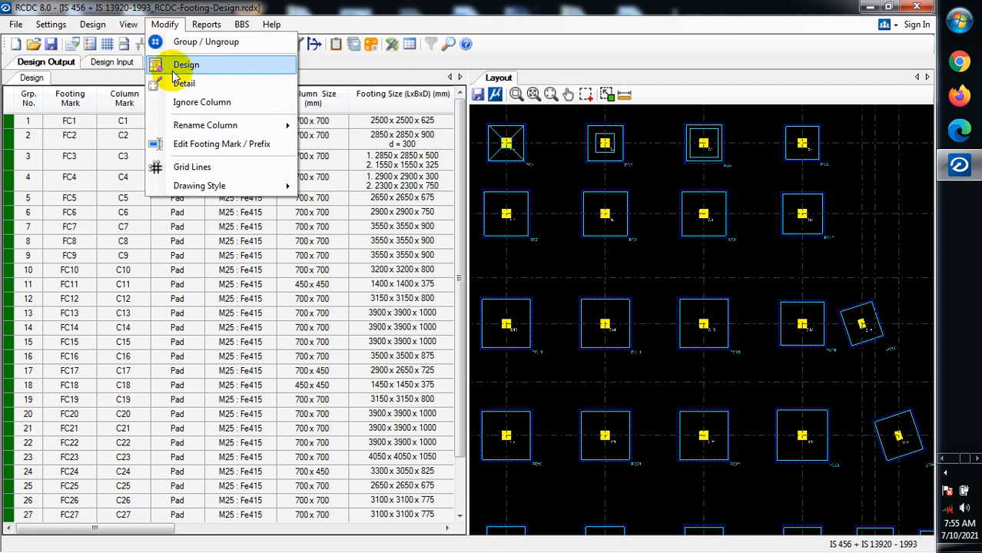
left_click(184, 65)
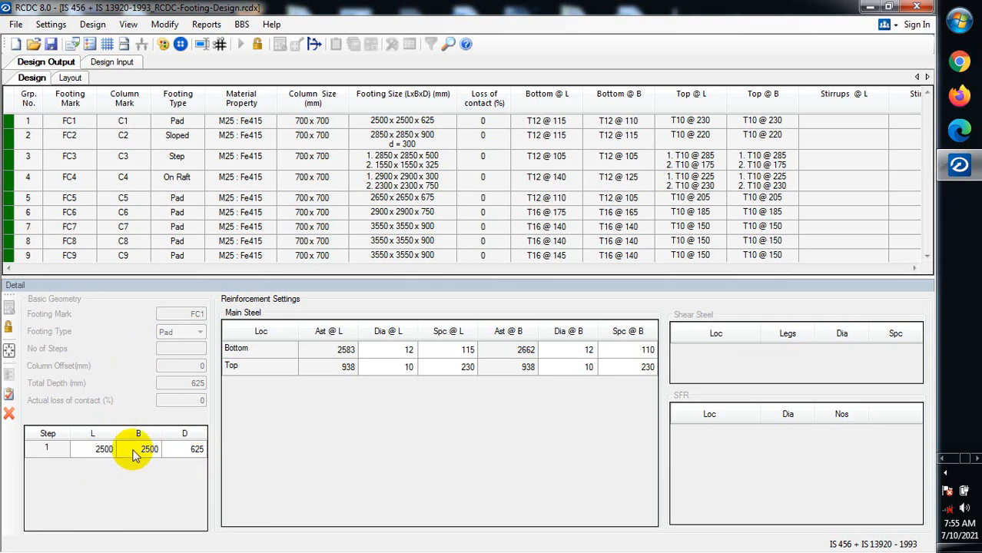
left_click(9, 414)
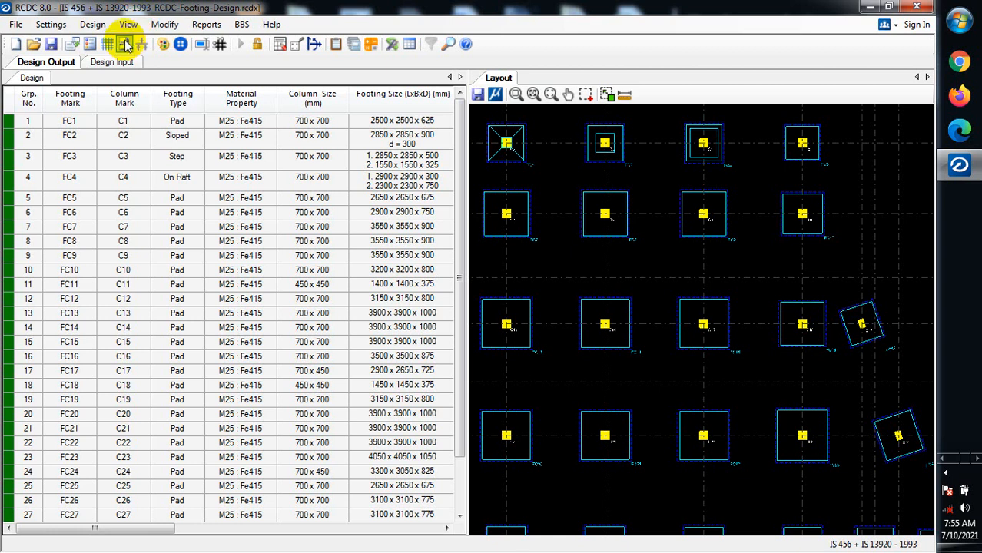
Step: Rename the columns using the Top to Bottom order
left_click(163, 26)
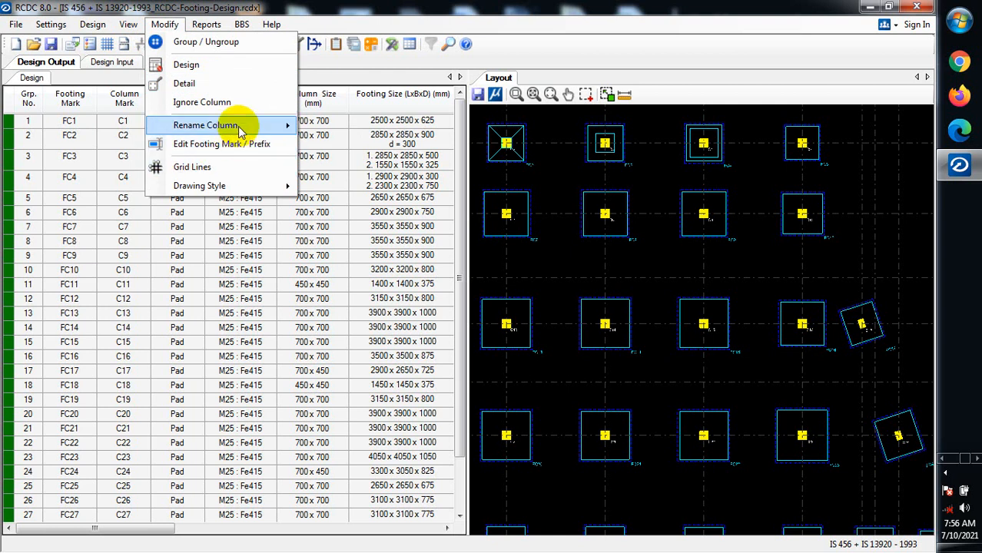
mouse_move(122, 29)
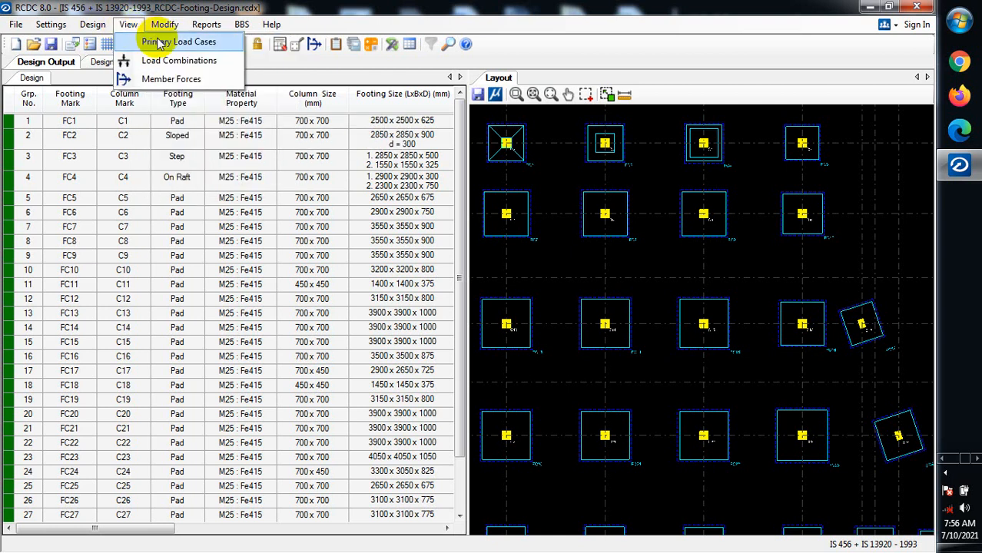
mouse_move(164, 24)
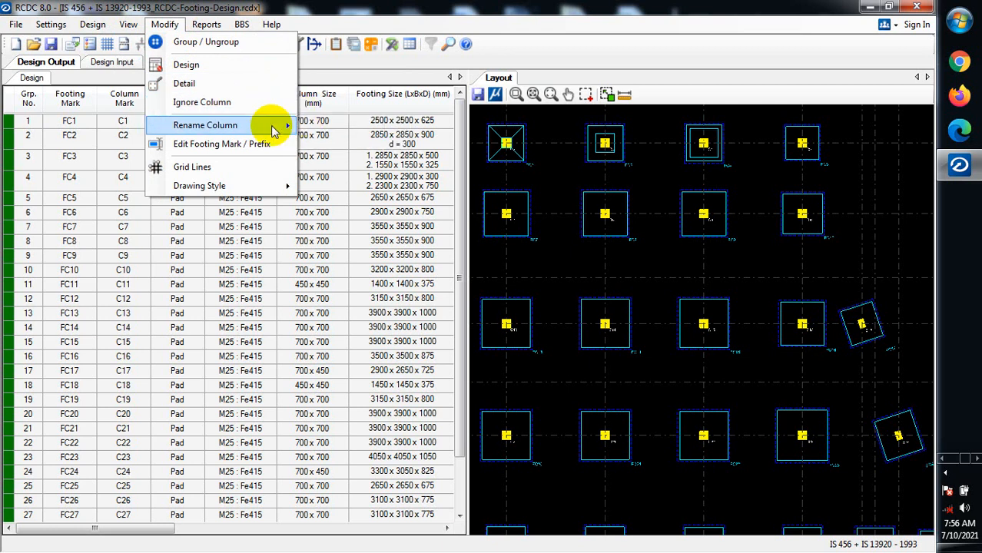
mouse_move(263, 126)
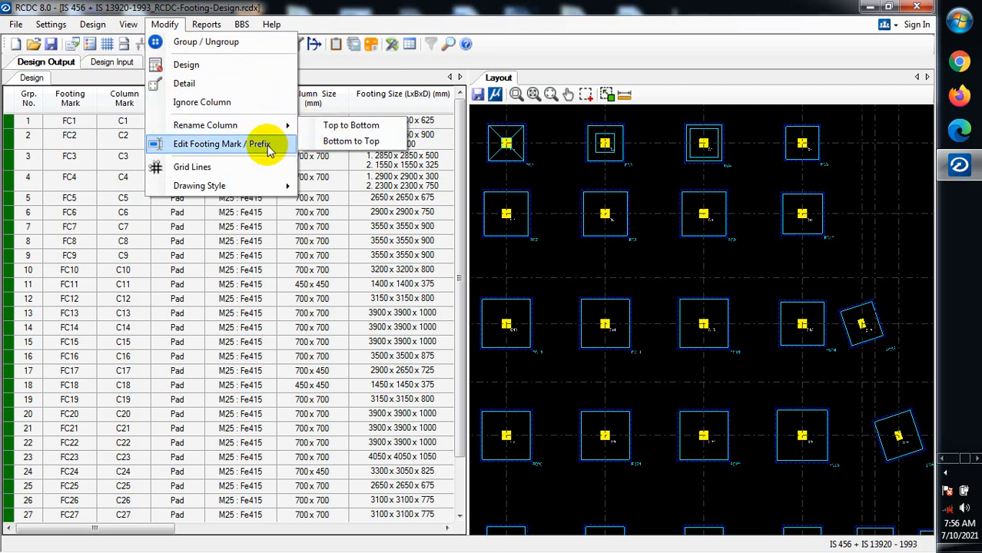
left_click(350, 126)
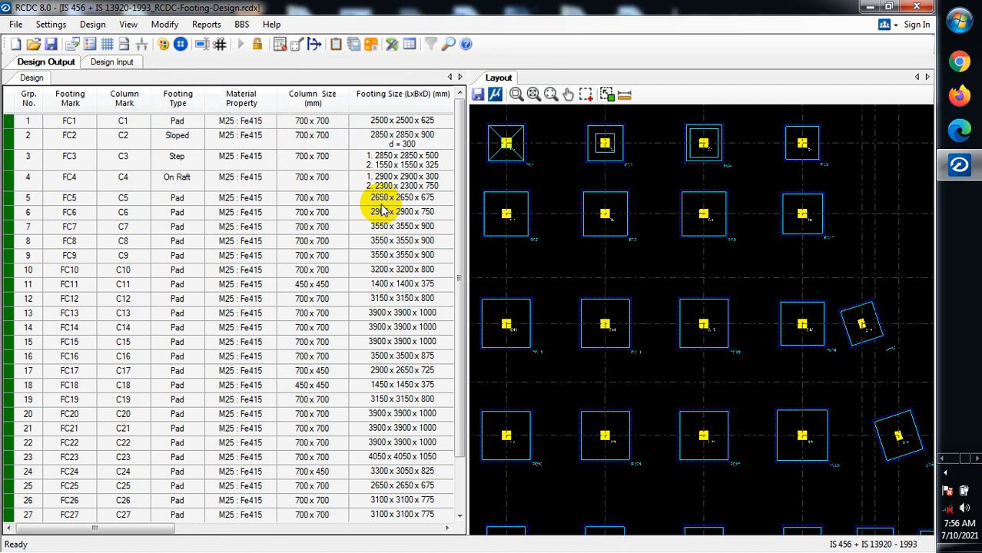
Step: Inspect the column size of footing FC5 and the footing type and column size of FC1 in the design output table
left_click(164, 24)
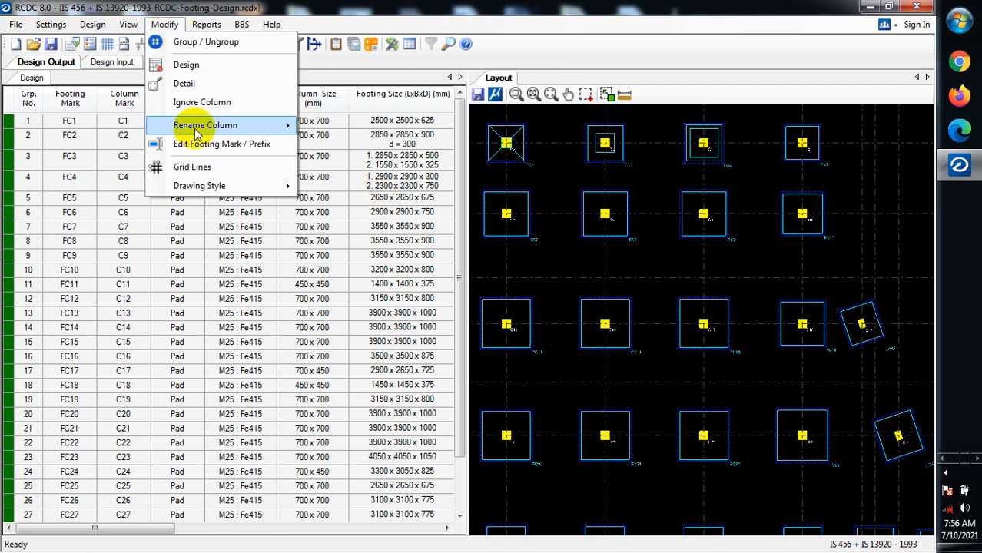
mouse_move(257, 129)
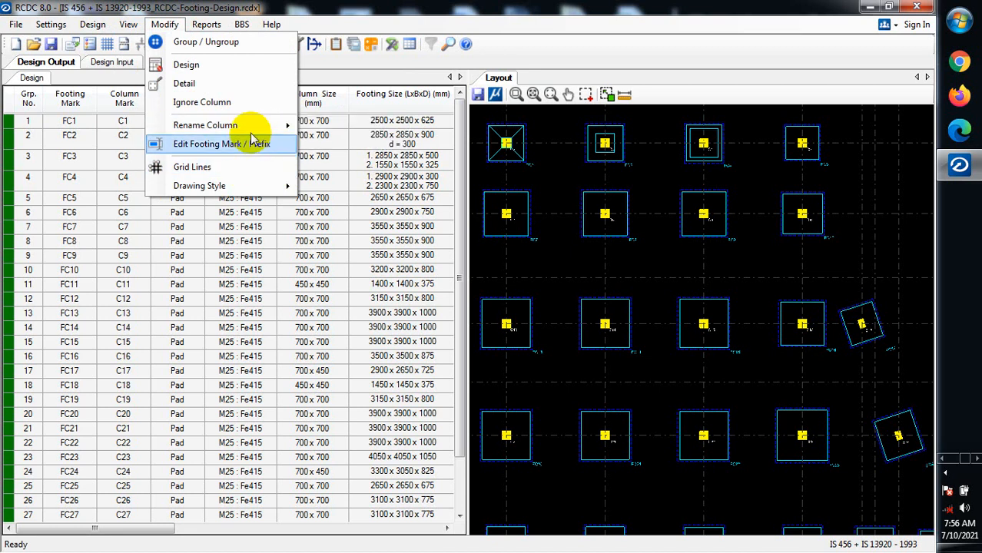
left_click(345, 193)
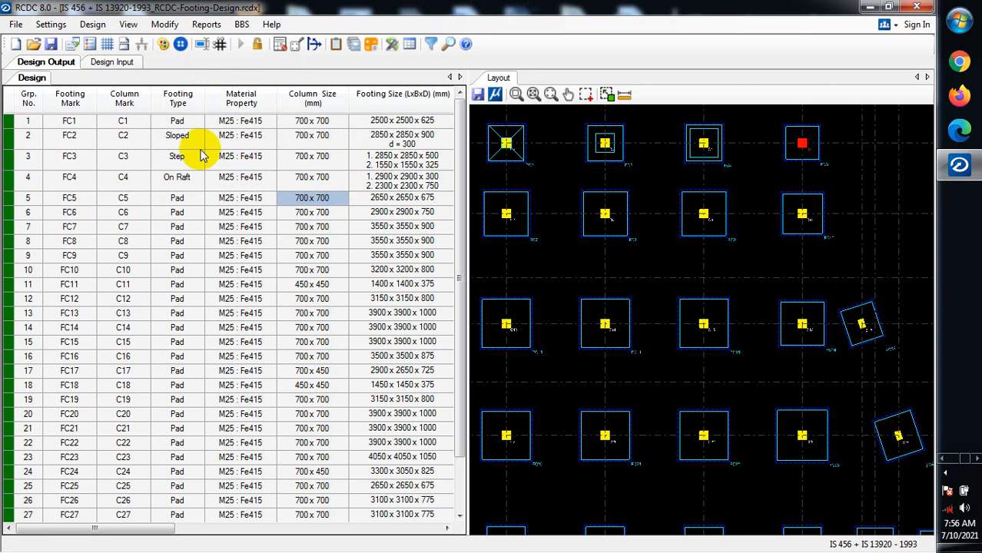
left_click(178, 121)
left_click(309, 123)
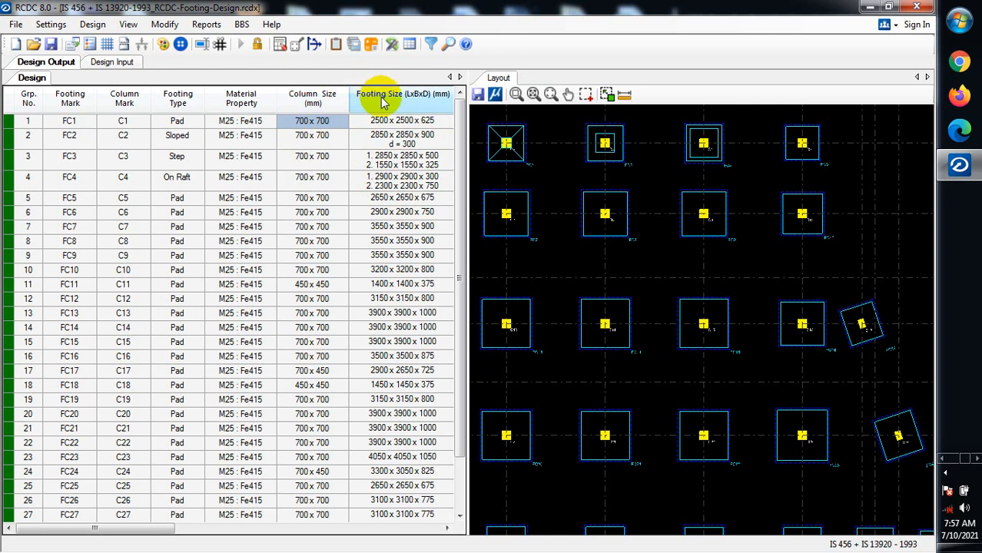
Step: Try changing the footing mark FC1 to BS1 in the footing mark list, and cancel the edit
left_click(241, 25)
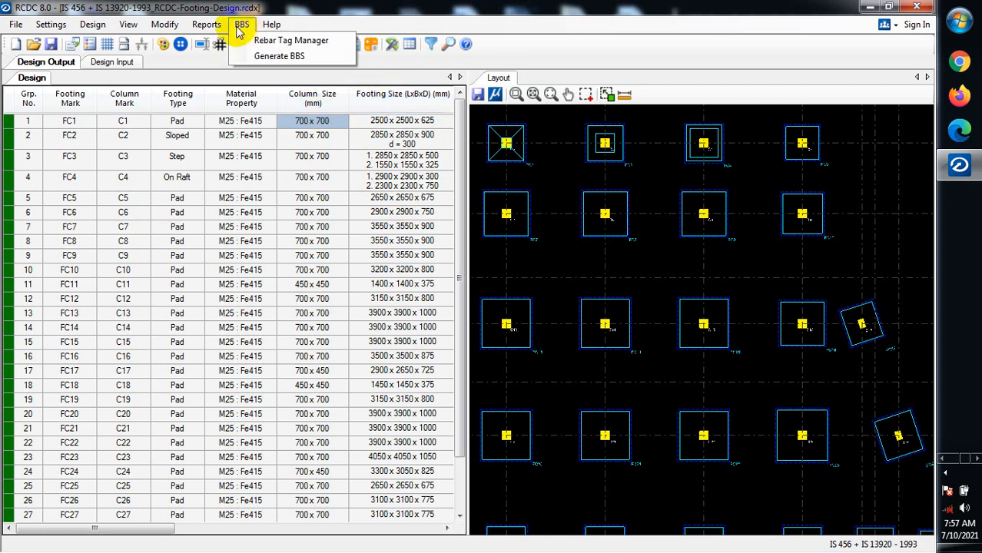
mouse_move(182, 29)
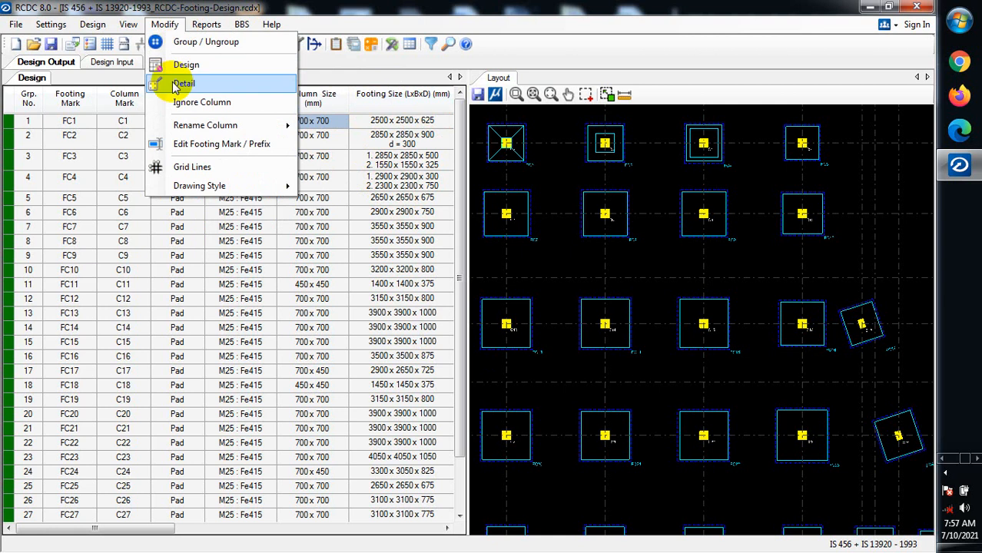
left_click(217, 150)
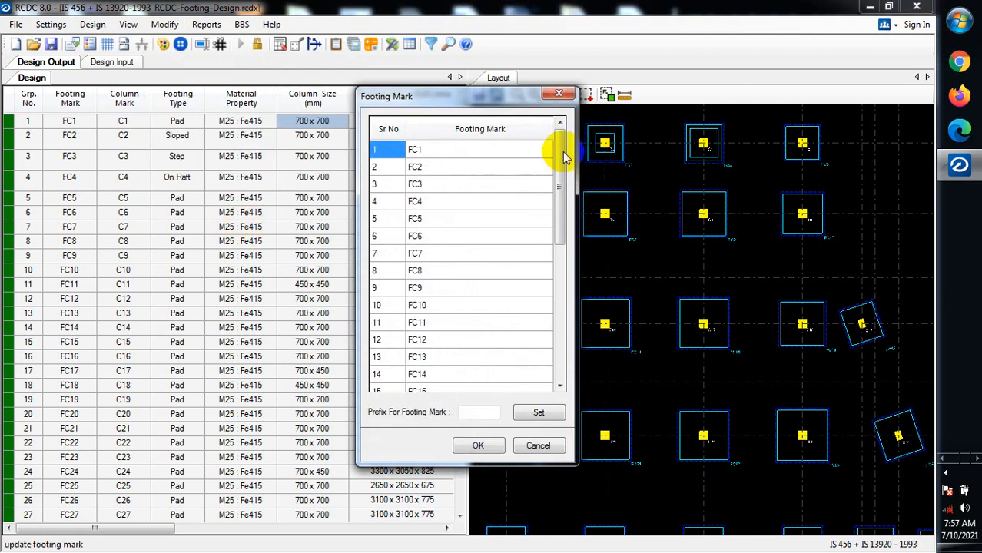
left_click_drag(559, 150, 558, 125)
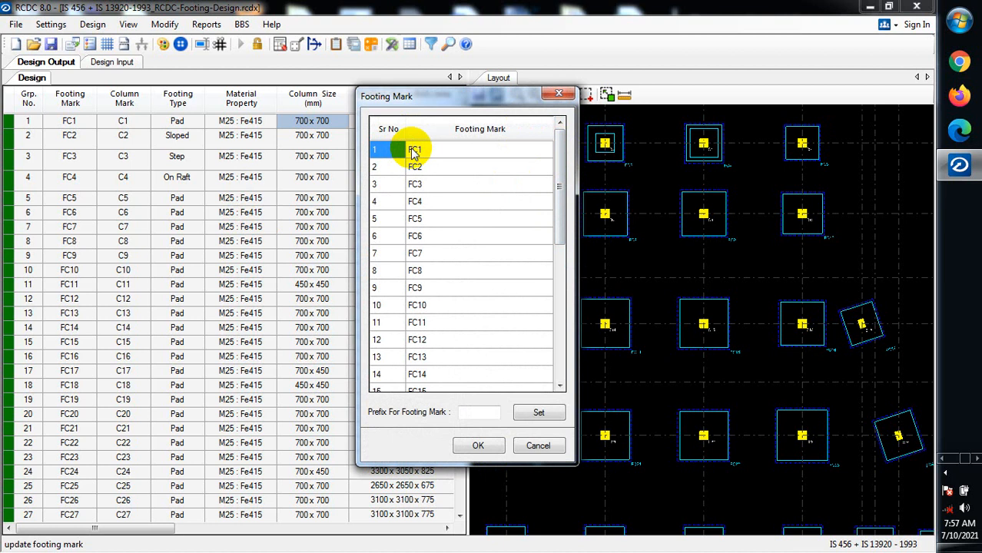
left_click(428, 152)
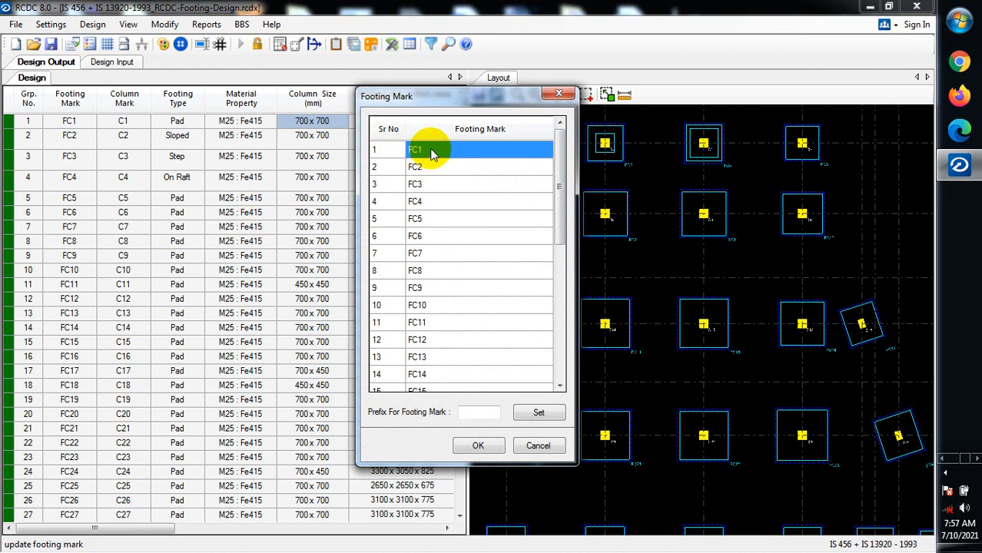
type("FF")
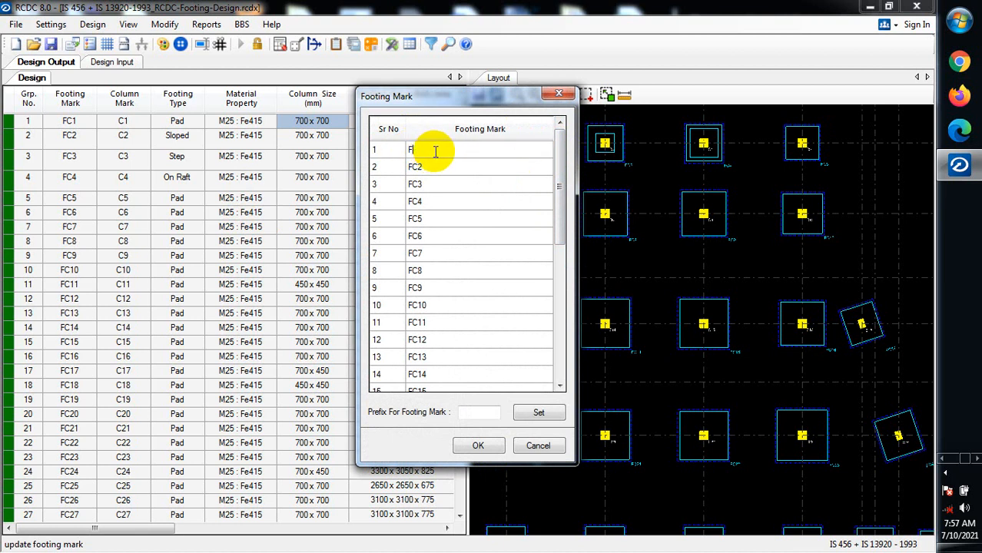
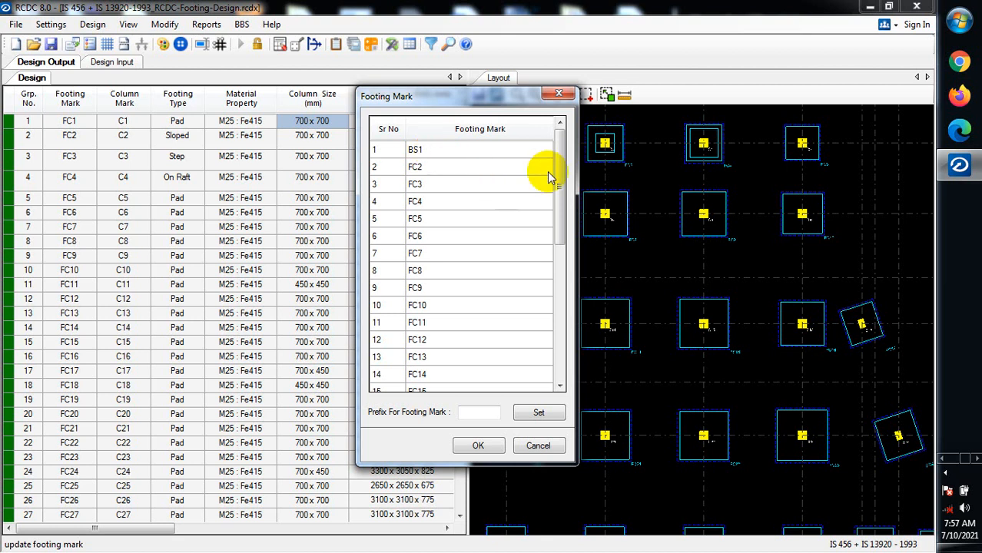
left_click_drag(559, 177, 545, 154)
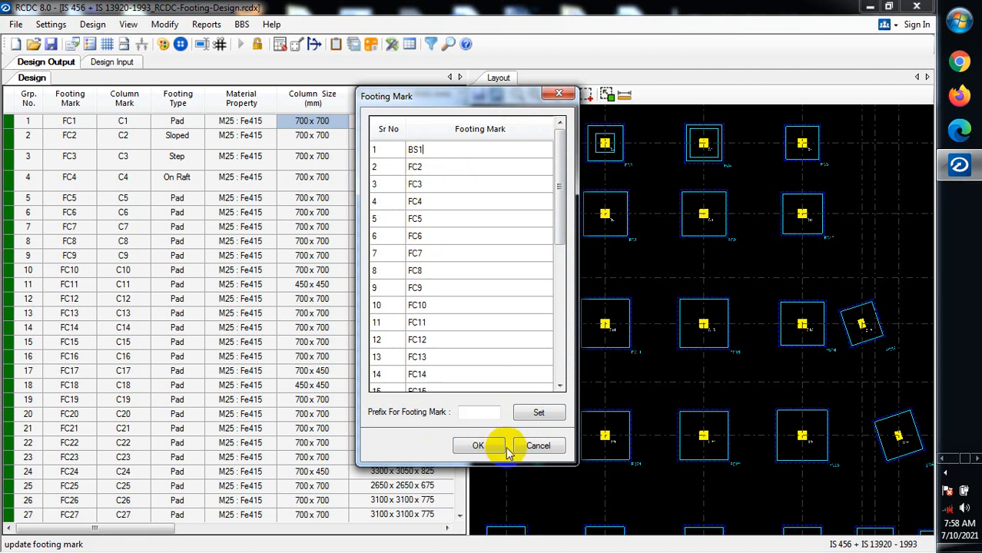
left_click(538, 446)
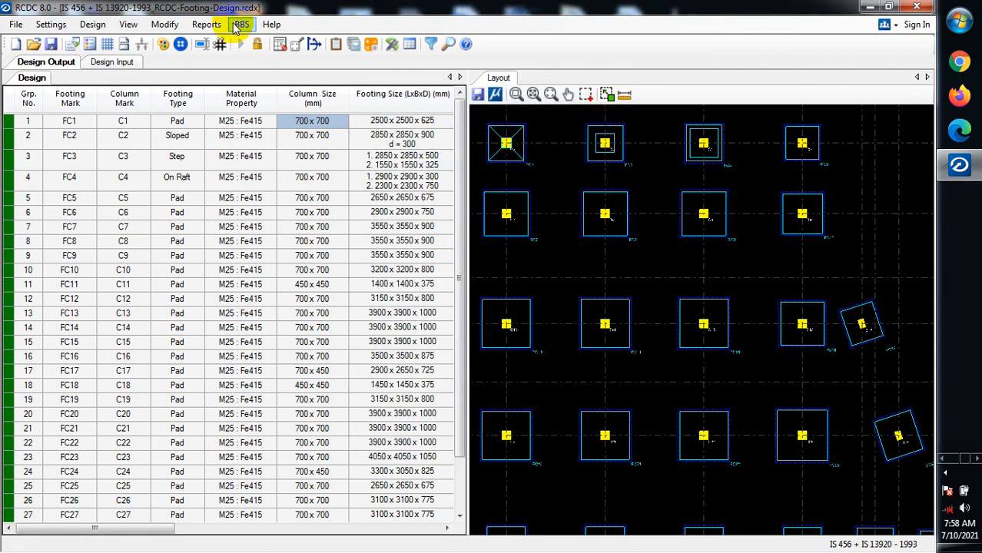
Step: Try opening the Column Size Changed and Failure Diagnostics reports, and close the connection window
left_click(207, 26)
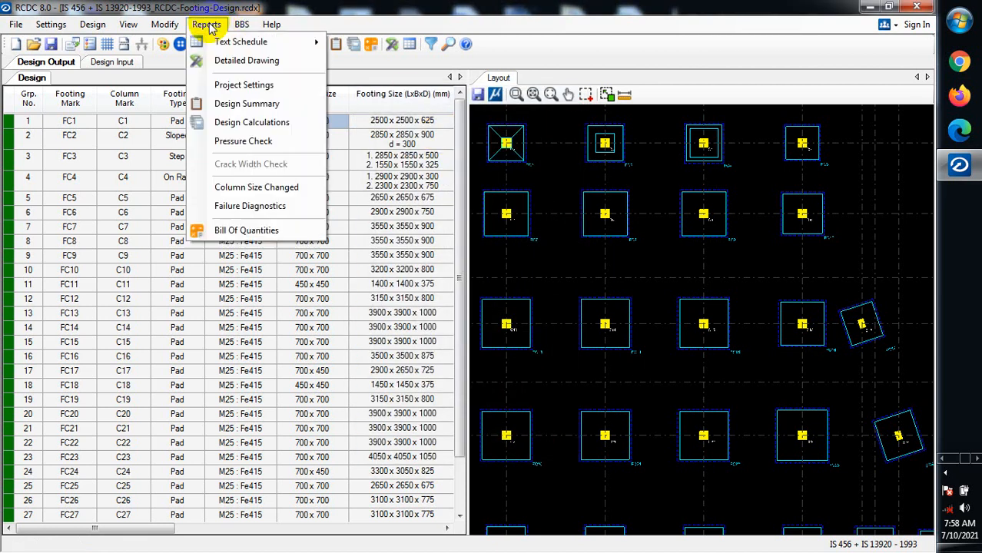
left_click(265, 188)
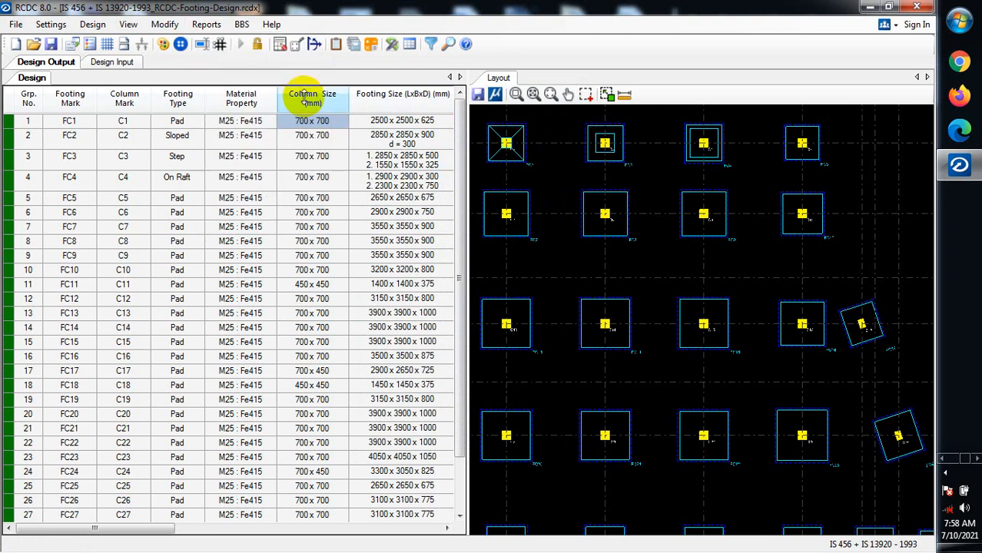
left_click(206, 26)
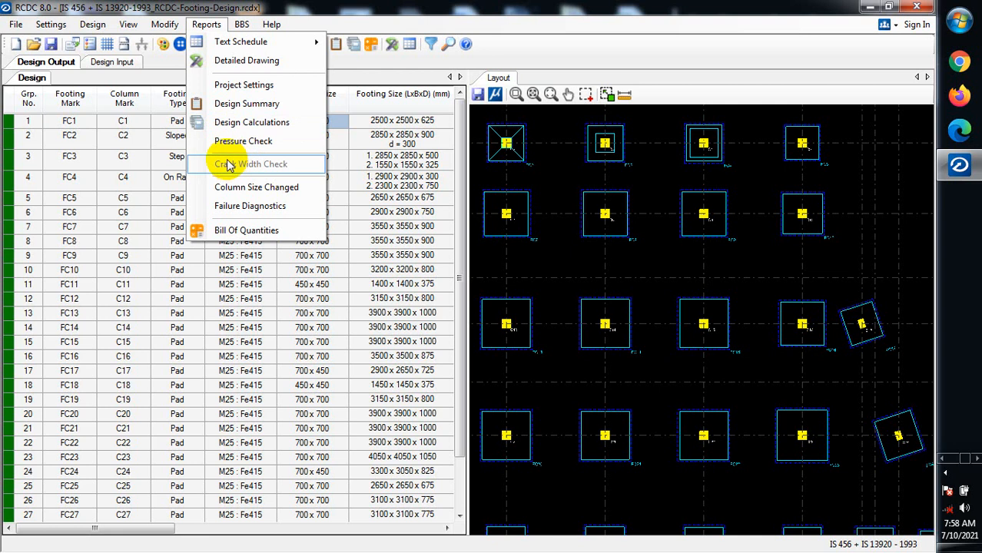
left_click(258, 209)
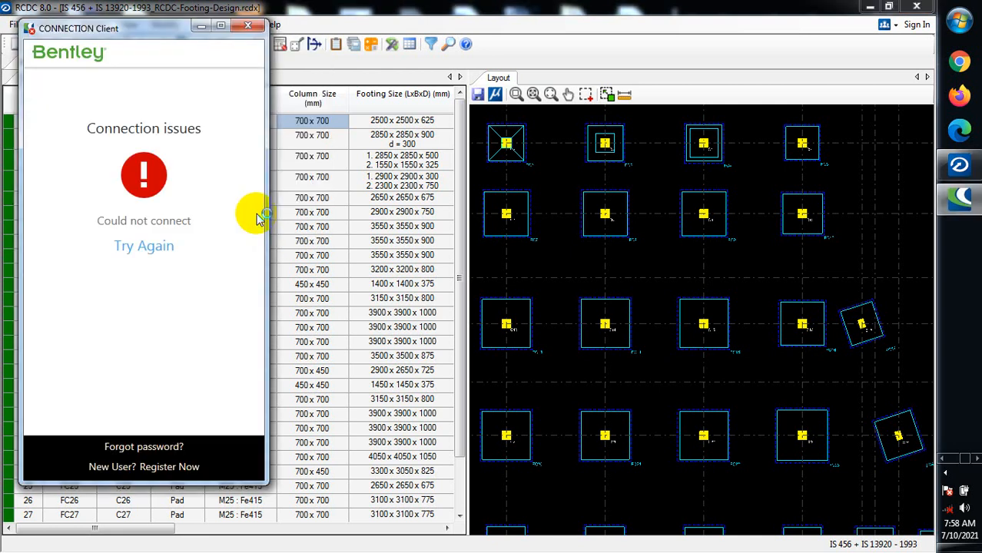
left_click(248, 27)
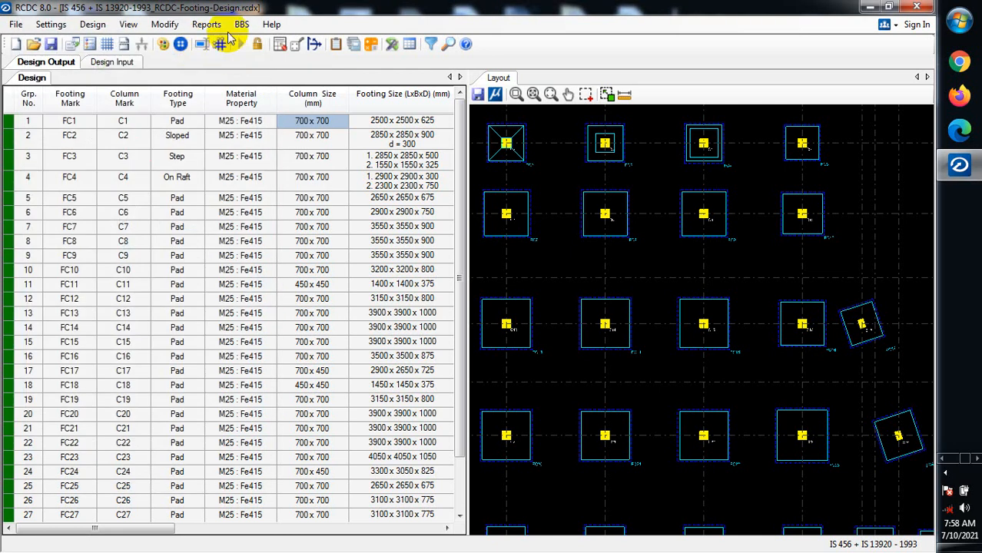
Step: Generate the footing design calculations report for footing FC1 and view its opening page
left_click(206, 25)
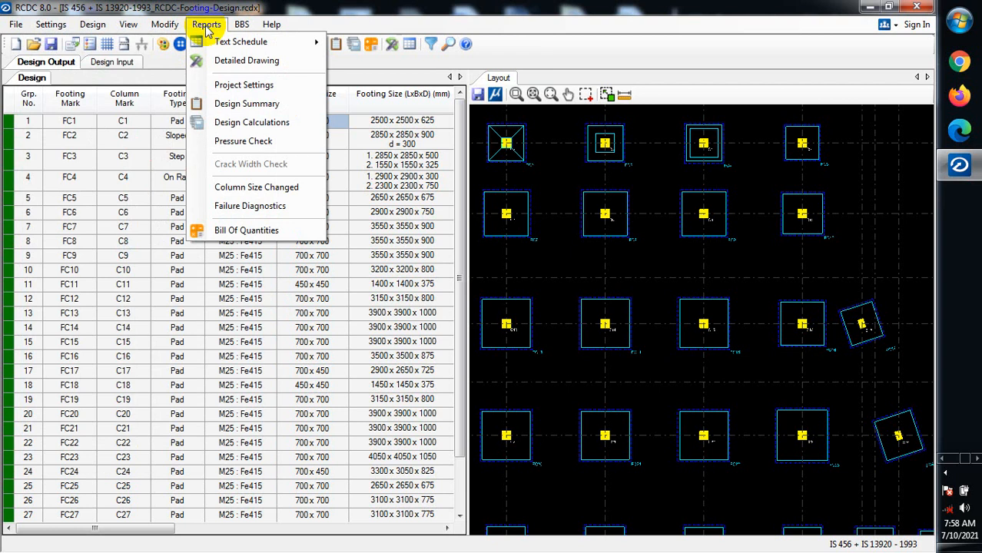
left_click(262, 125)
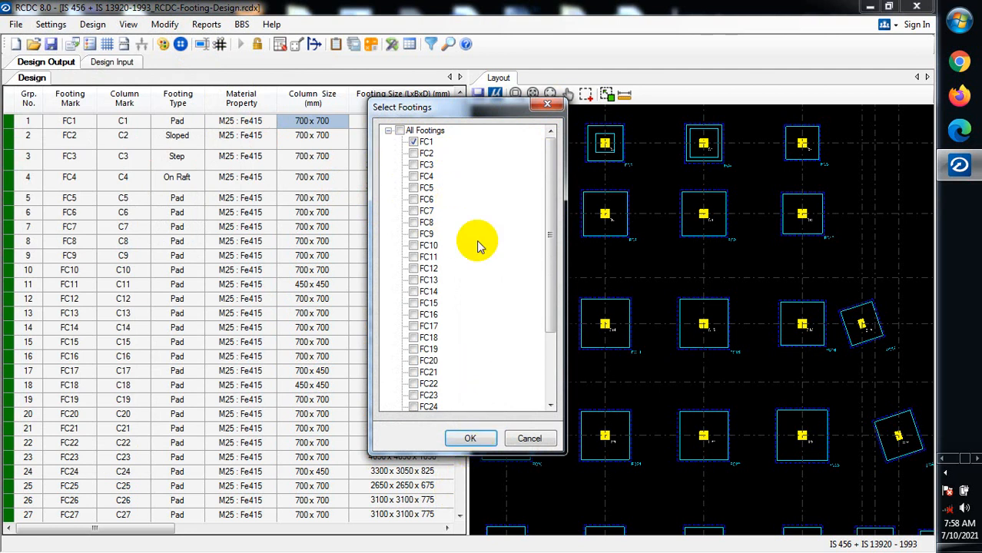
left_click(470, 438)
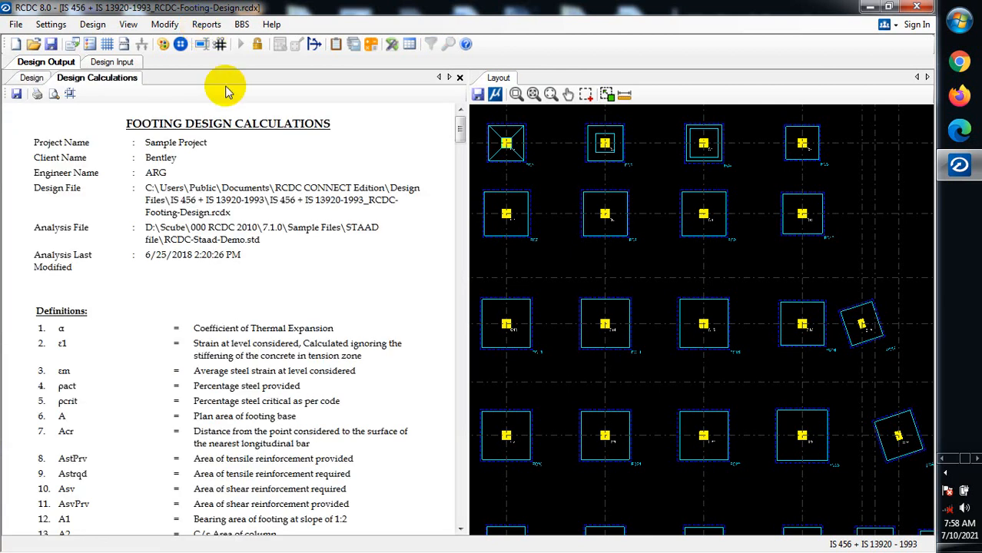
mouse_move(459, 131)
left_mouse_down()
mouse_move(460, 198)
mouse_move(482, 296)
mouse_move(454, 511)
mouse_move(475, 398)
mouse_move(450, 114)
left_mouse_up()
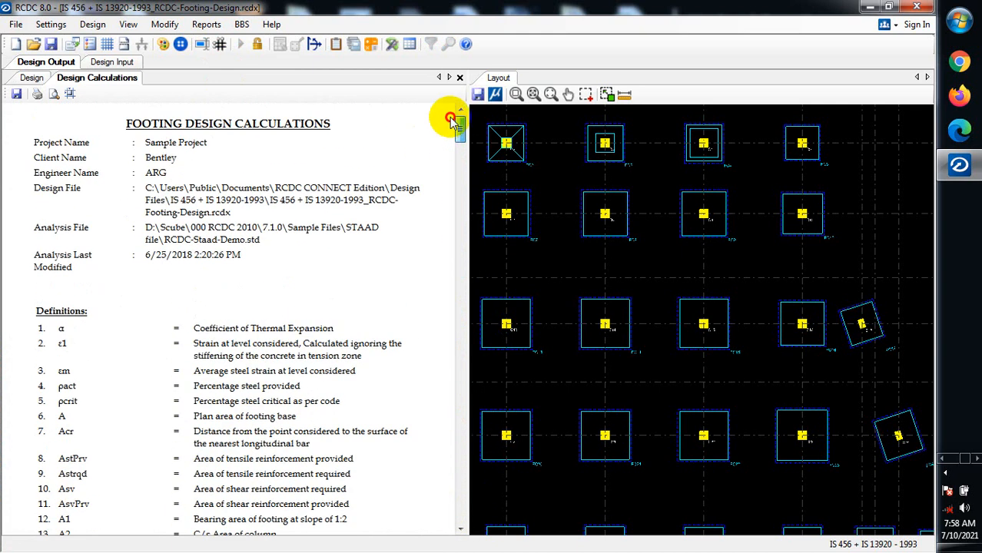
Step: Generate the footing design summary report
left_click(206, 24)
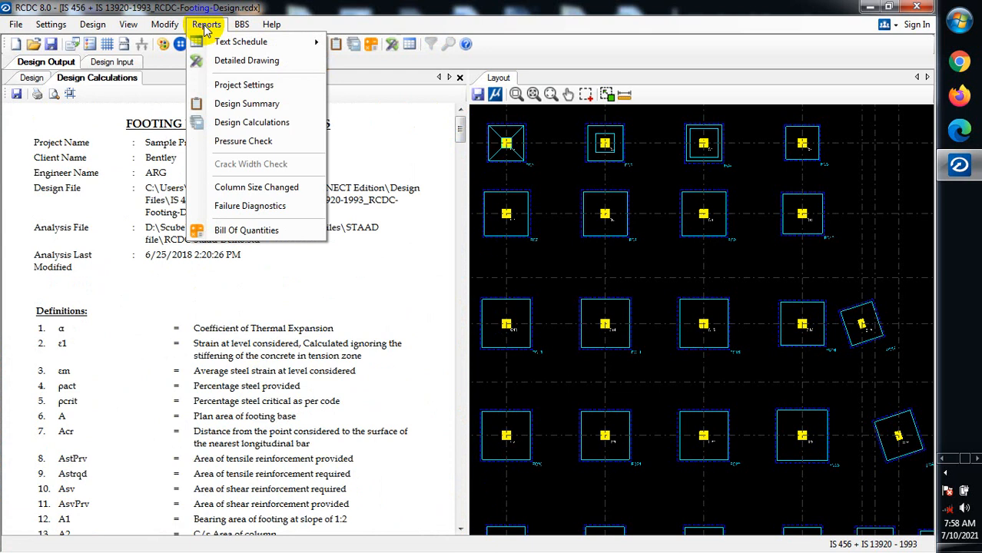
left_click(203, 26)
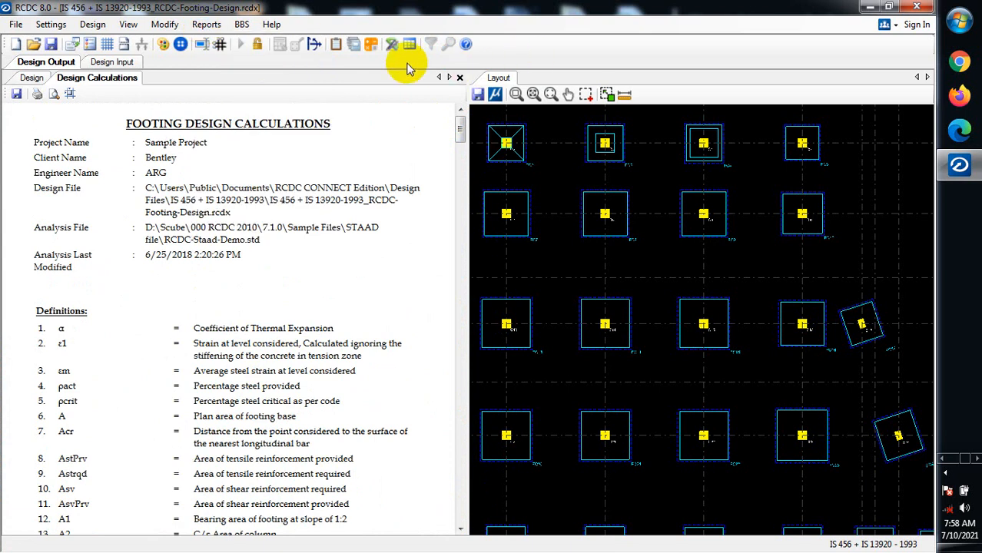
left_click(206, 27)
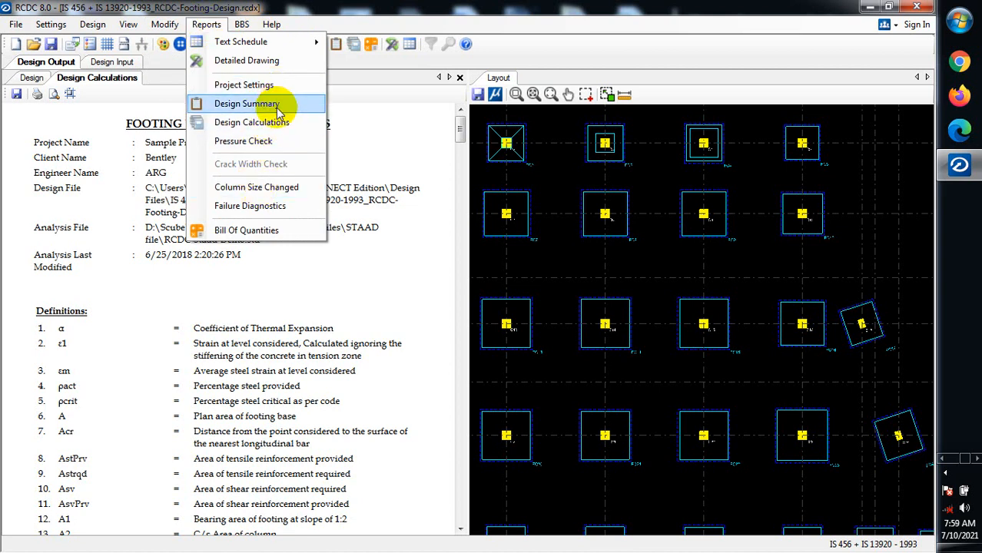
left_click(275, 106)
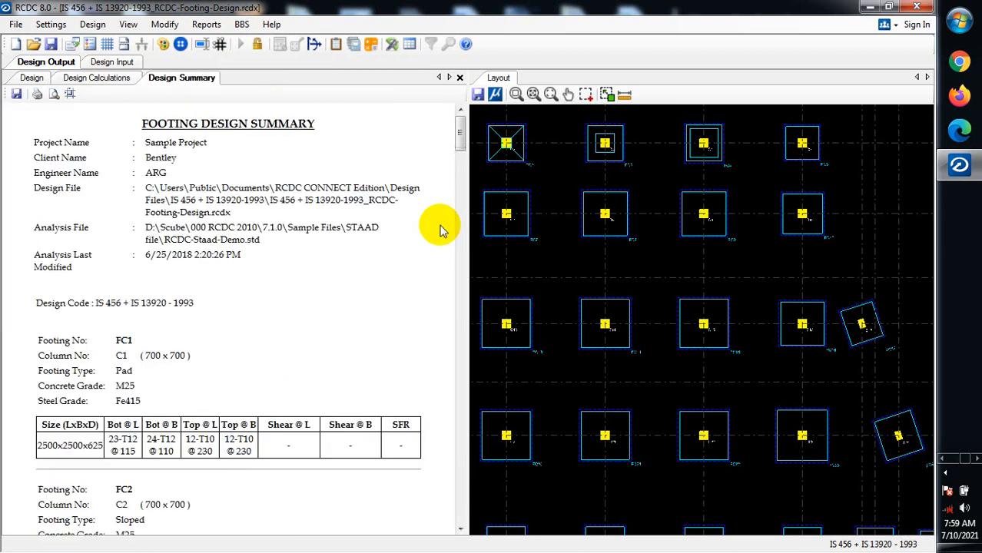
Step: Review the Detailing & Drawing Settings without changes, and generate the detailed drawing with FC1 selected and the footing layout plan included
left_click(206, 23)
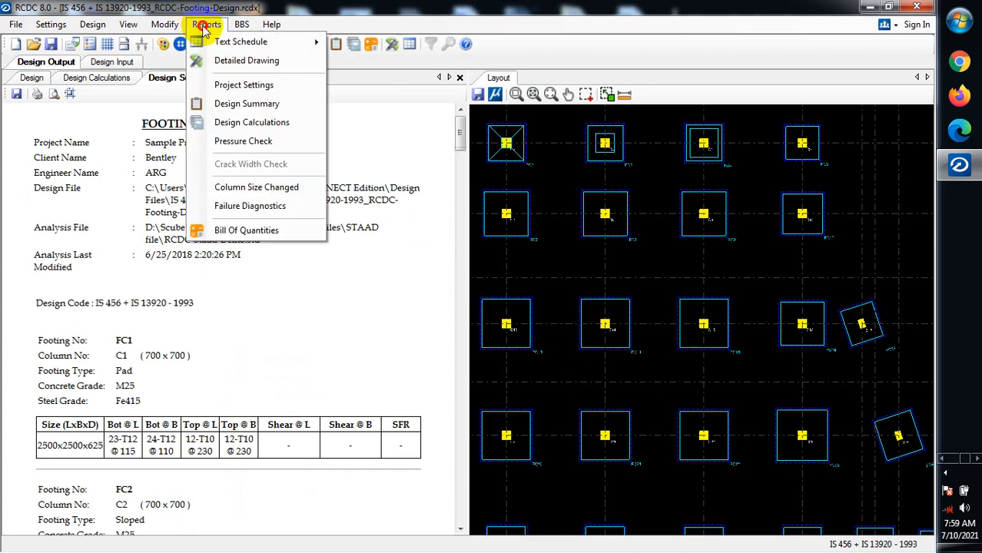
left_click(260, 64)
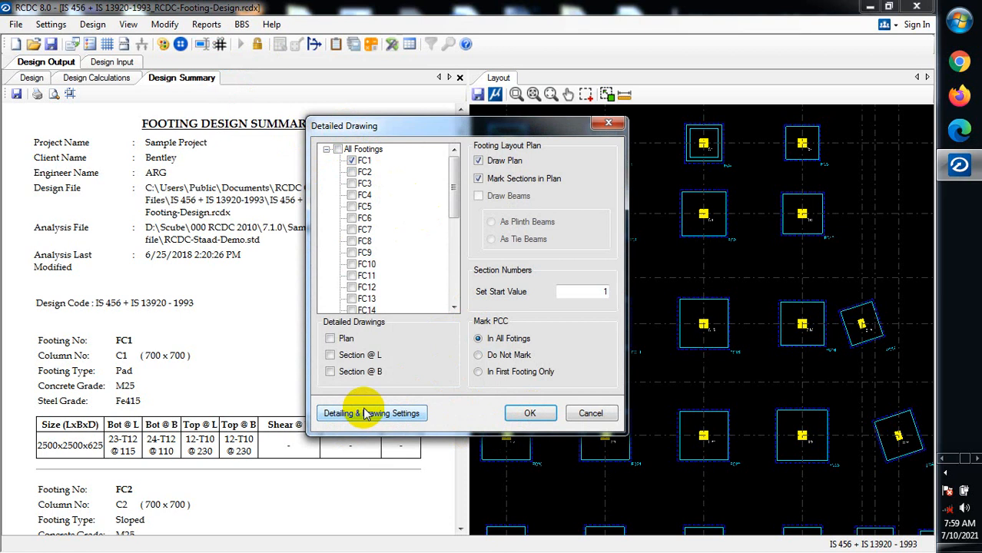
left_click(382, 416)
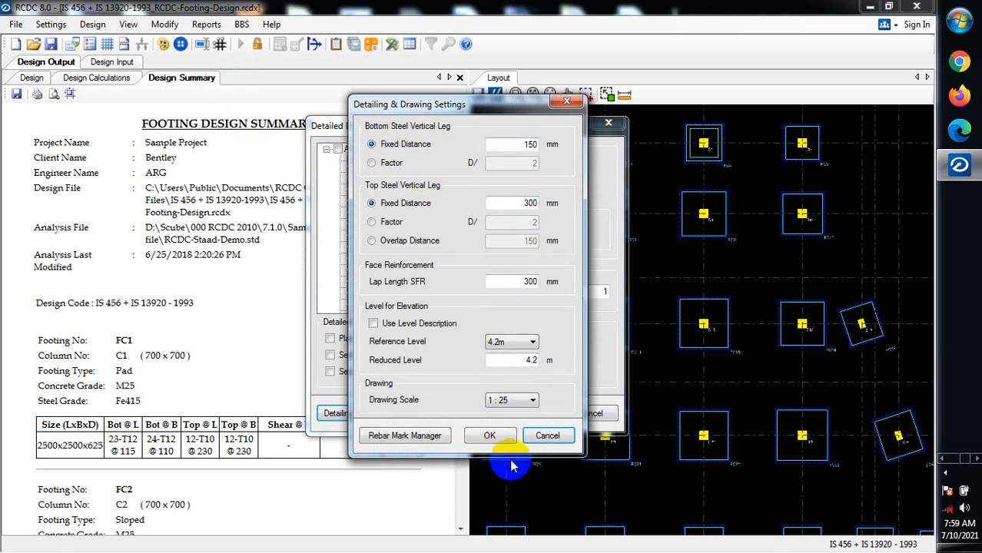
left_click(577, 103)
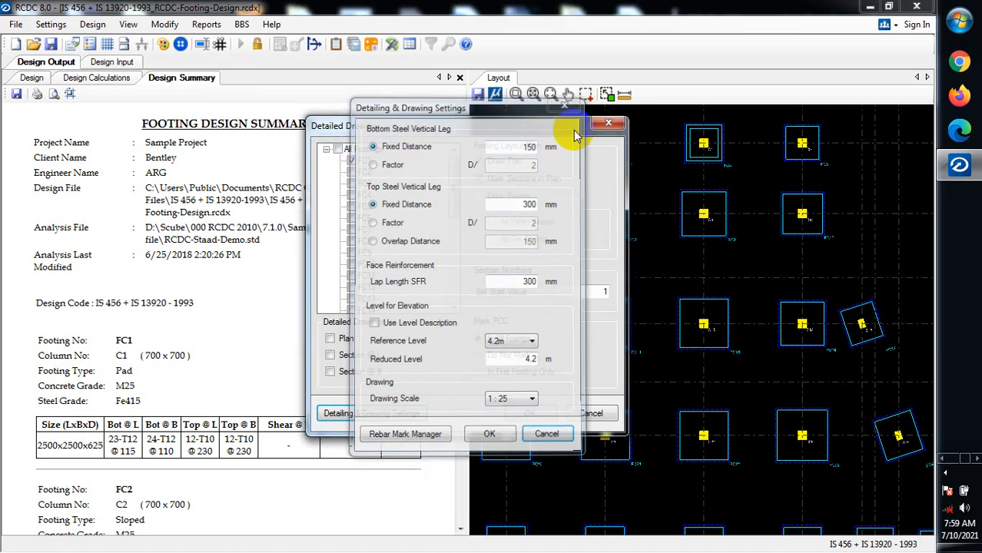
left_click(342, 415)
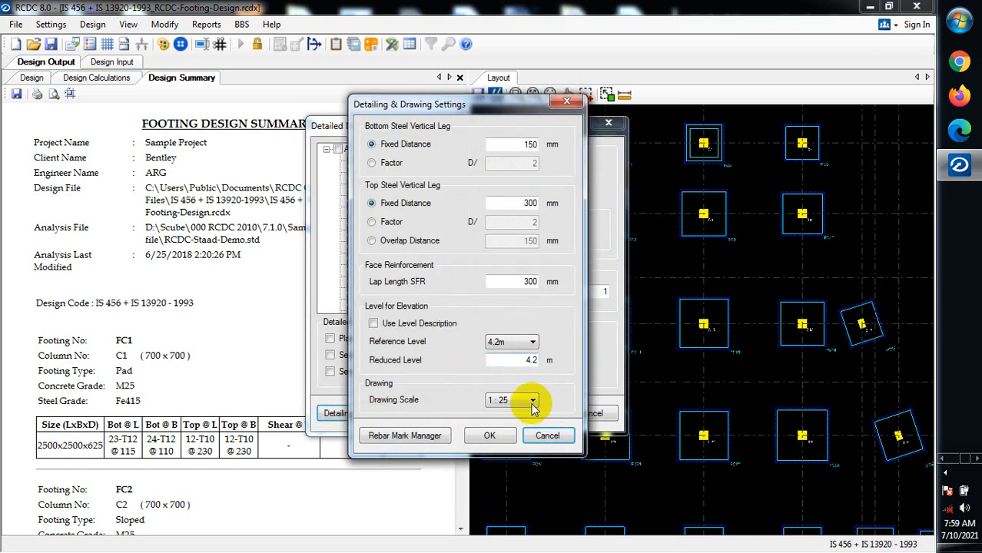
left_click(559, 106)
left_click(538, 413)
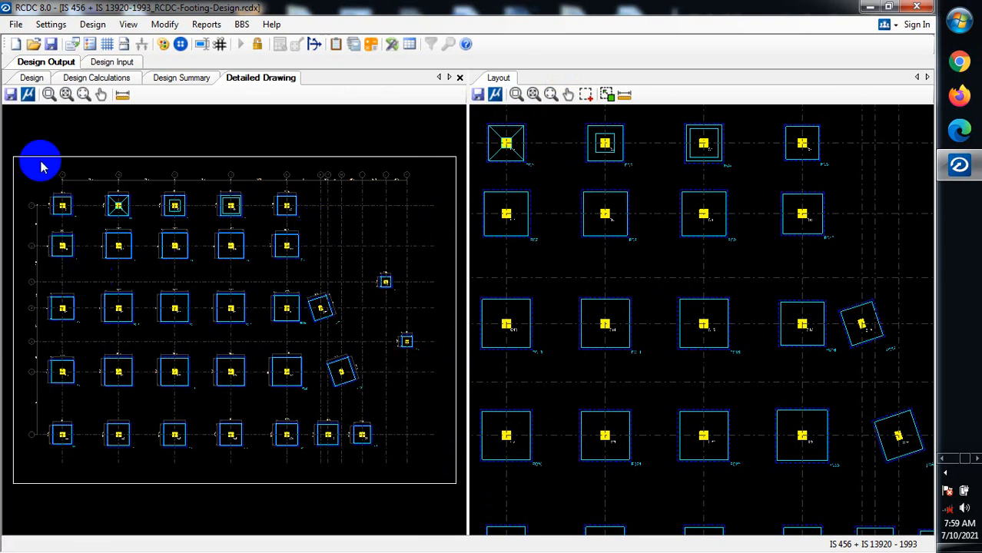
Step: Examine the plan dimensions and marks of footings FC1 to FC4 and the row below them in the detailed drawing
scroll(48, 193, "up", 5)
scroll(73, 180, "up", 2)
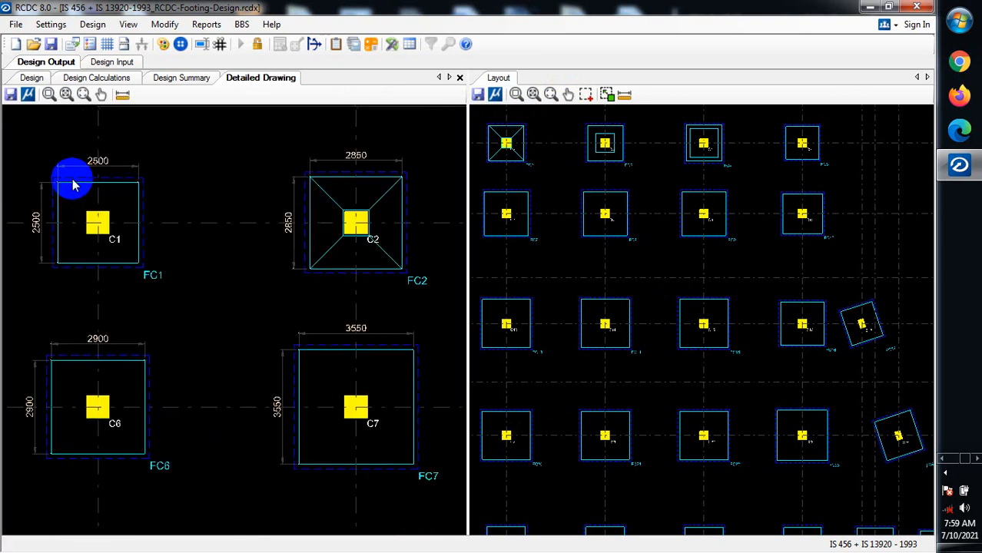
scroll(142, 178, "down", 4)
scroll(279, 172, "up", 3)
scroll(280, 182, "up", 3)
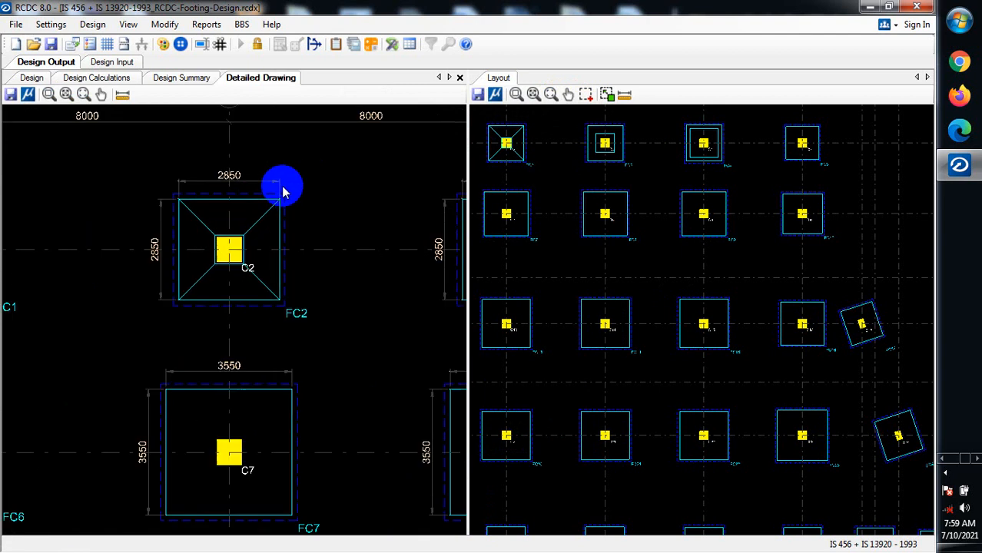
scroll(88, 303, "down", 4)
scroll(370, 262, "up", 2)
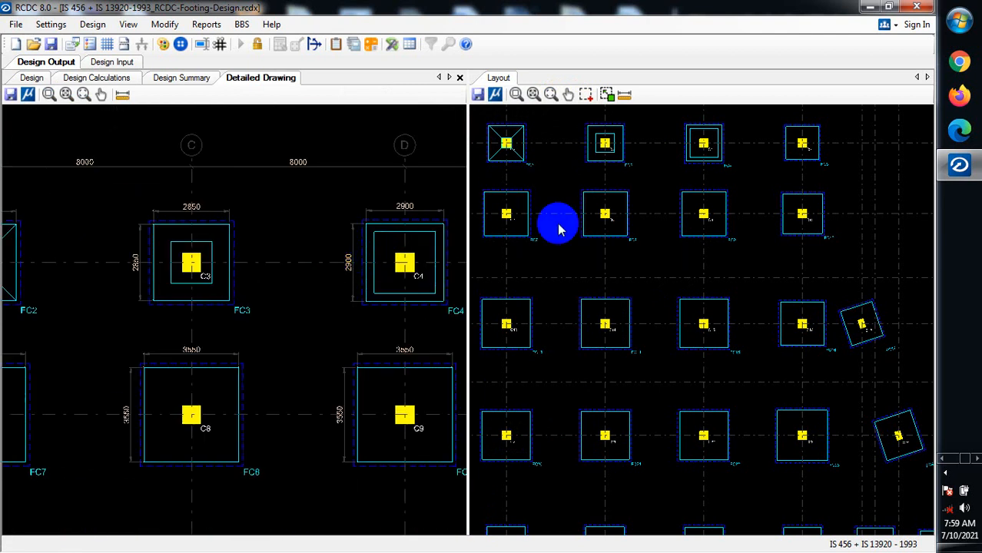
Step: Inspect footing FC2 and its neighbours up close in the layout view for comparison with the detailed drawing
scroll(510, 154, "up", 2)
scroll(697, 241, "down", 1)
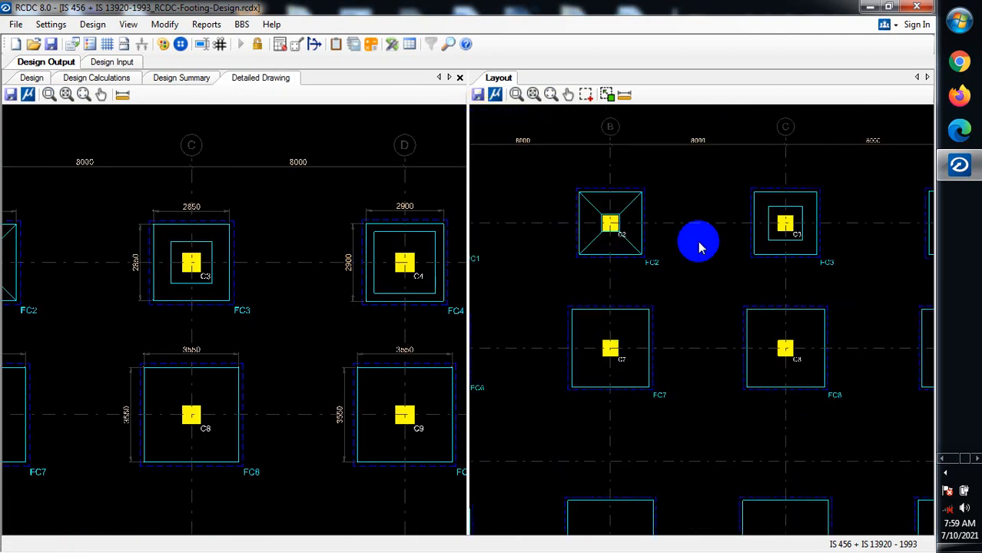
scroll(668, 197, "up", 2)
scroll(565, 154, "up", 2)
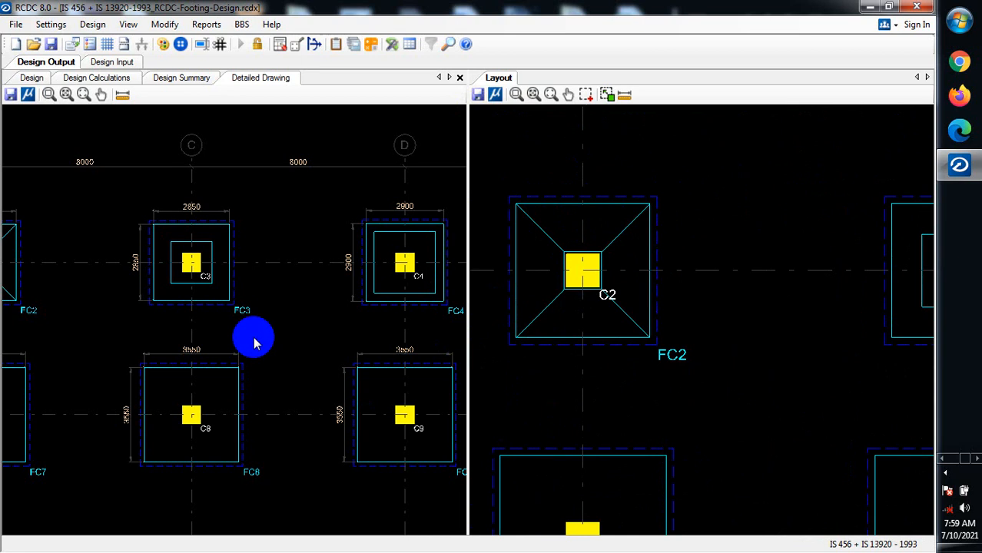
Step: Inspect the dimensions at column C15 and the overall footing plan in the detailed drawing, with a glance at the design summary
scroll(321, 276, "down", 4)
scroll(322, 329, "up", 5)
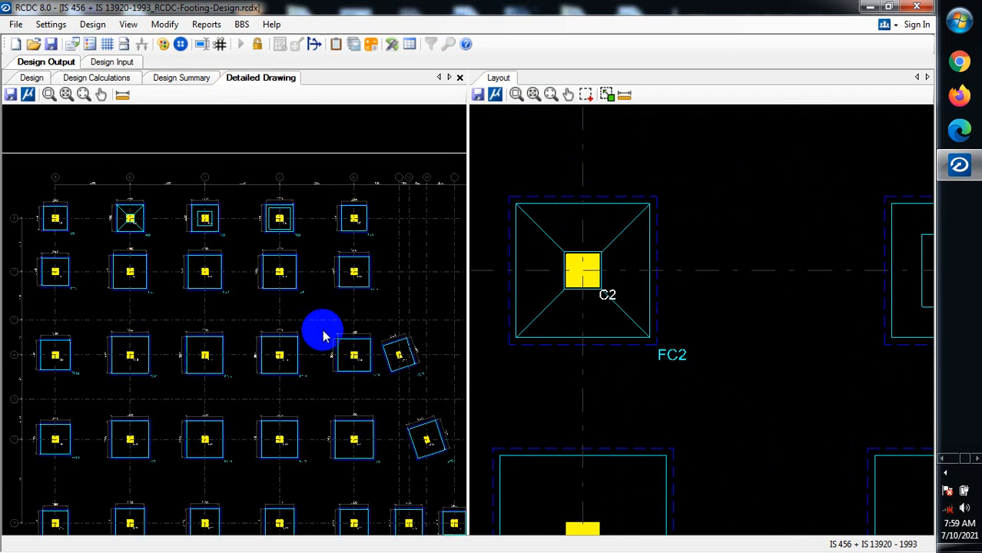
scroll(250, 338, "up", 2)
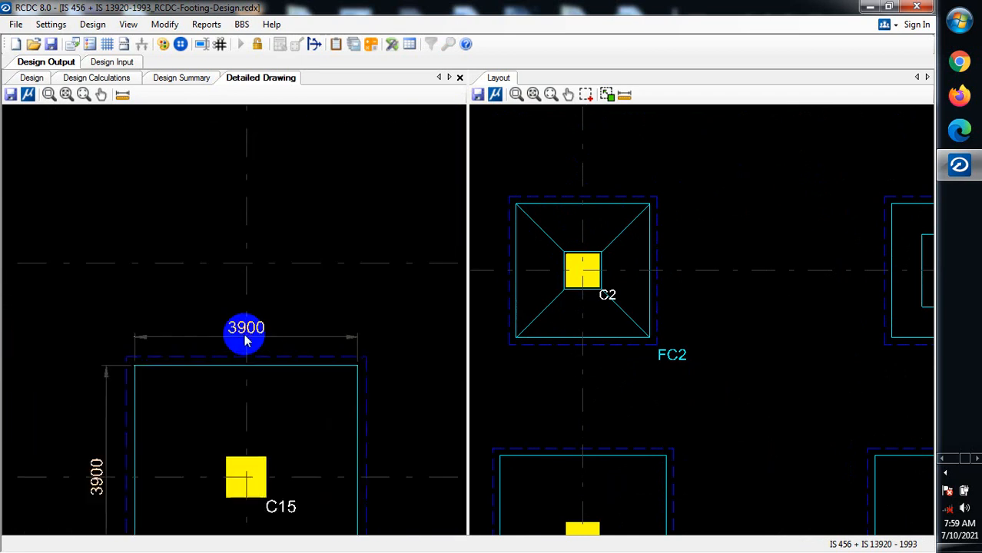
scroll(180, 272, "down", 5)
scroll(296, 283, "down", 4)
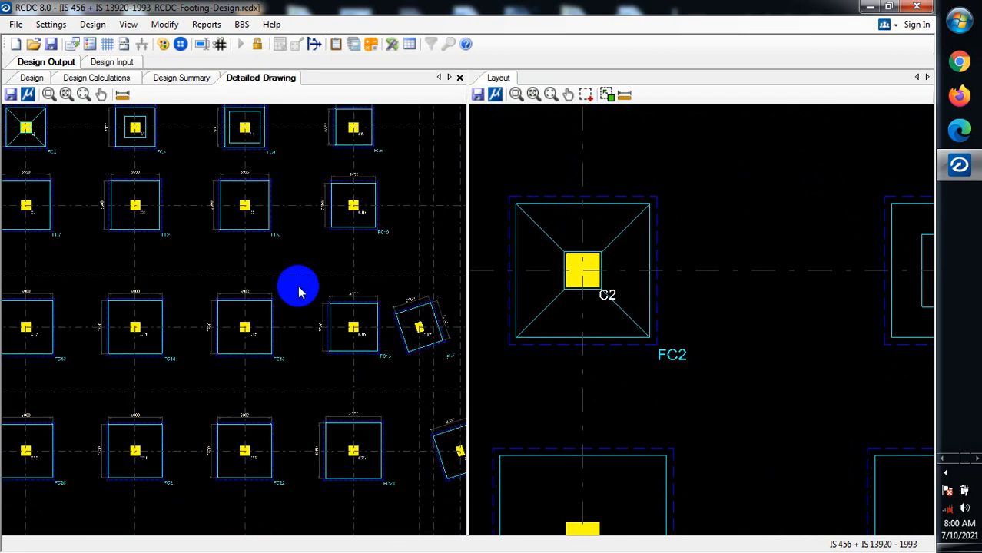
scroll(276, 302, "up", 2)
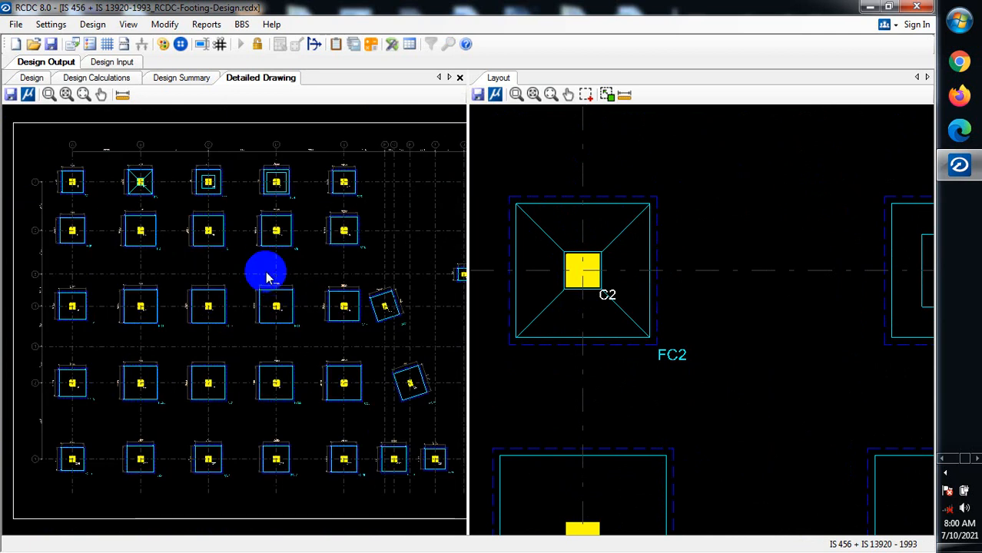
left_click(188, 78)
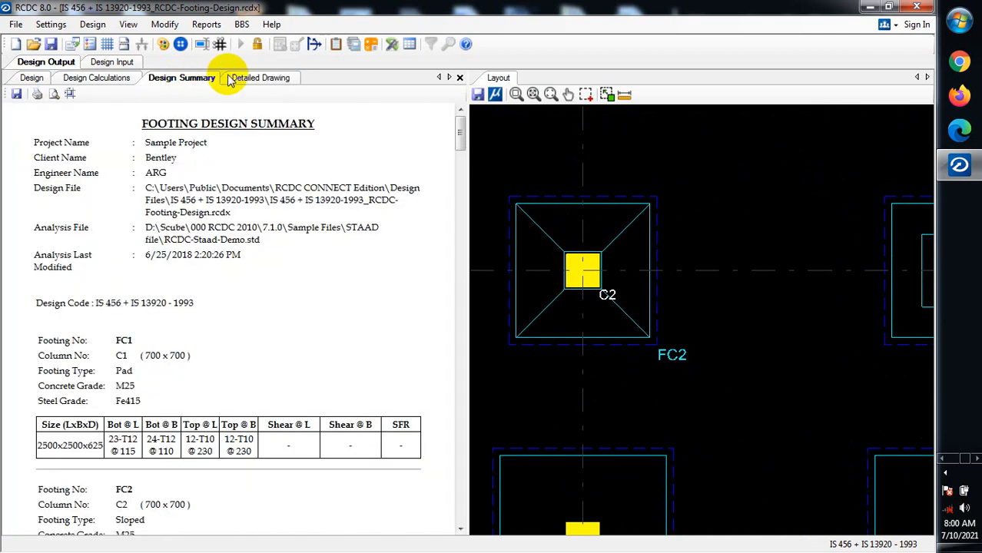
left_click(244, 83)
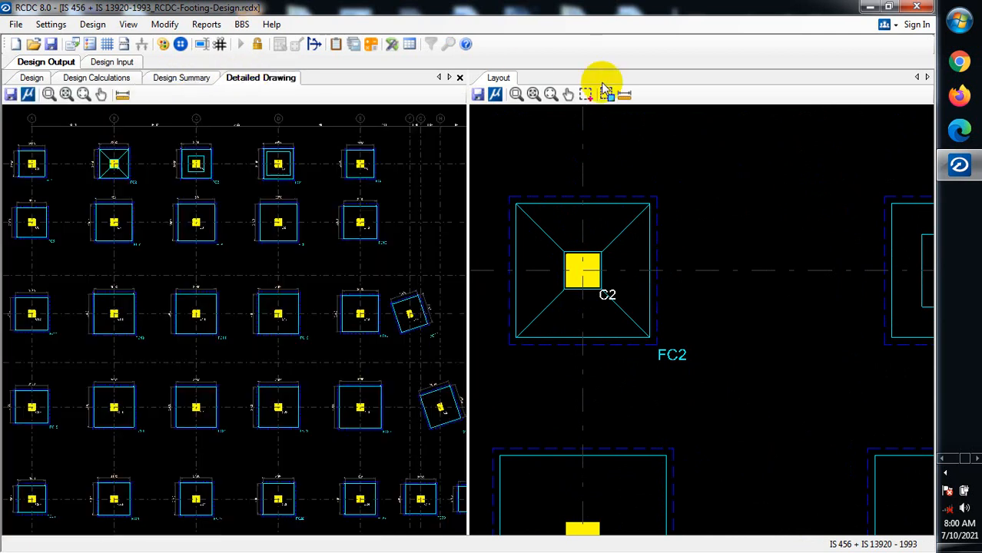
Step: Generate the BOQ Summary for the footings with the existing rates, and review its costs and design metrics
left_click(241, 31)
left_click(208, 31)
left_click(209, 32)
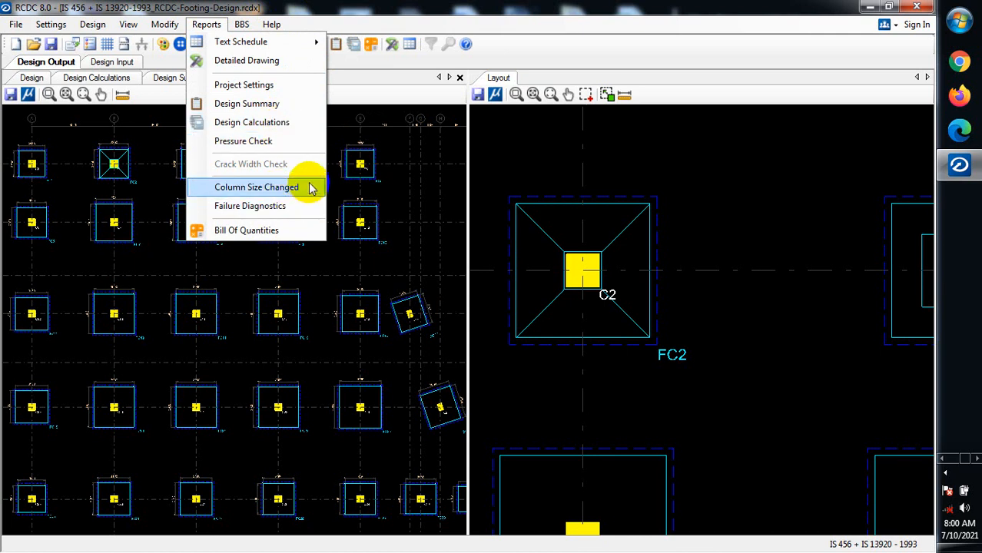
left_click(254, 234)
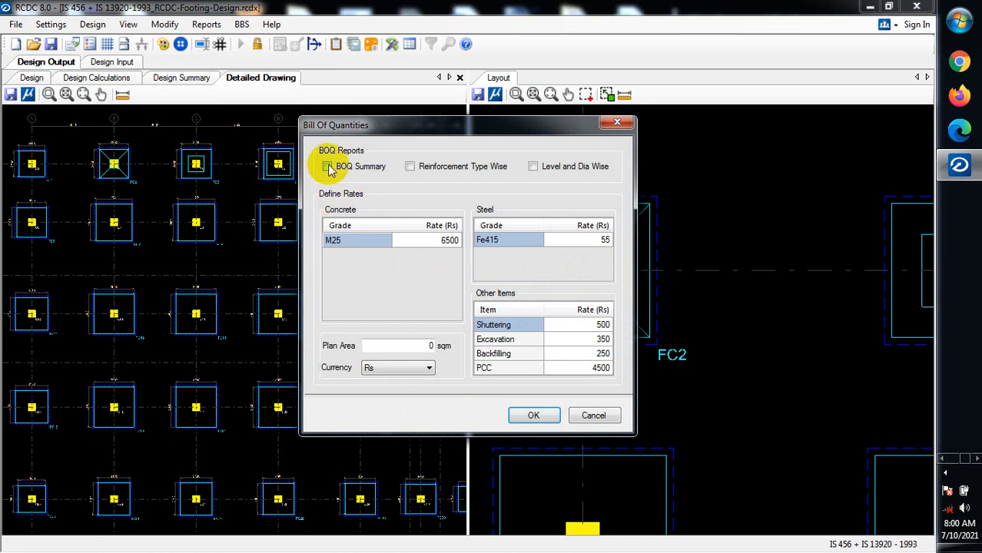
left_click(531, 415)
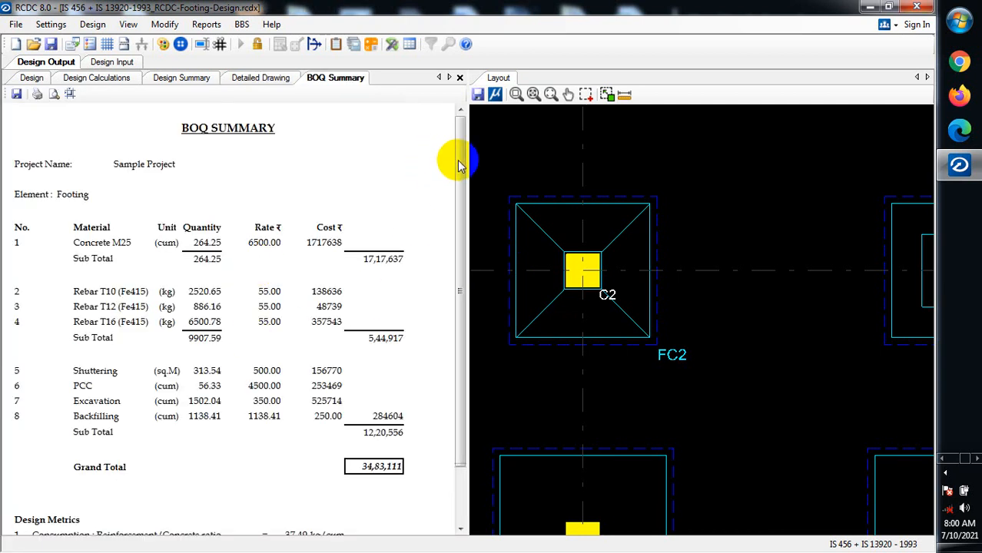
mouse_move(459, 166)
left_mouse_down()
mouse_move(463, 224)
mouse_move(460, 164)
left_mouse_up()
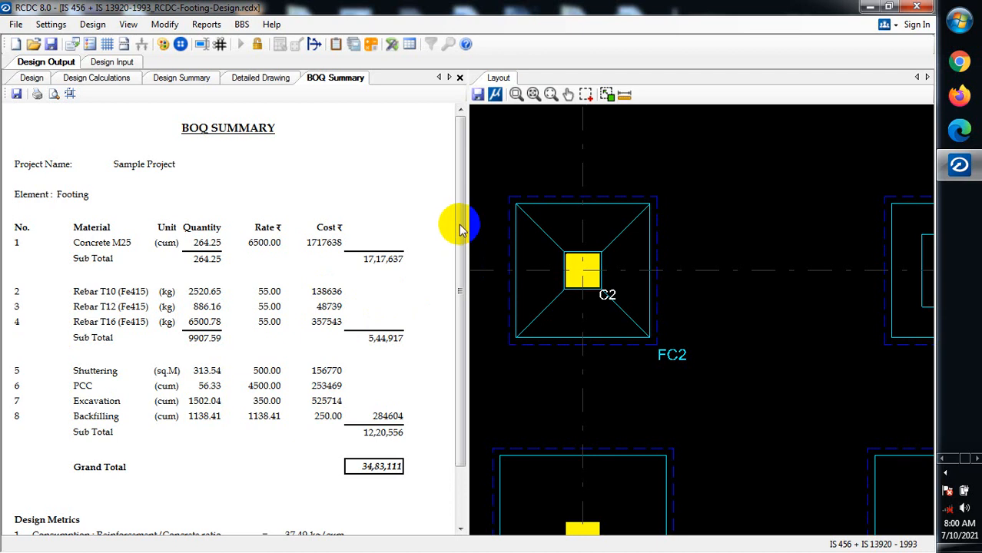
left_click_drag(456, 220, 455, 299)
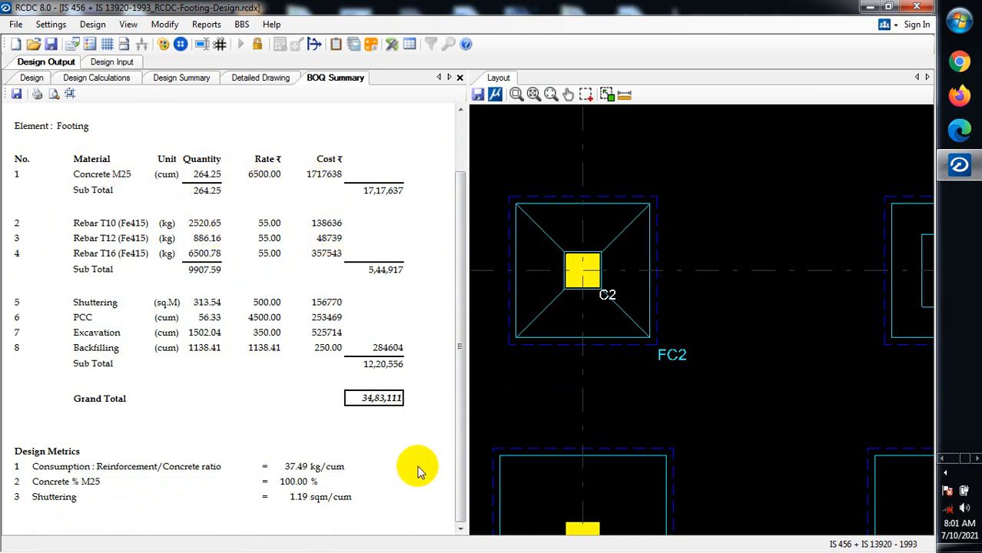
Step: Generate the bar bending schedule drawing to screen with 12 m maximum rebar length, numbering by element and rebar shape notation
left_click_drag(458, 387, 455, 280)
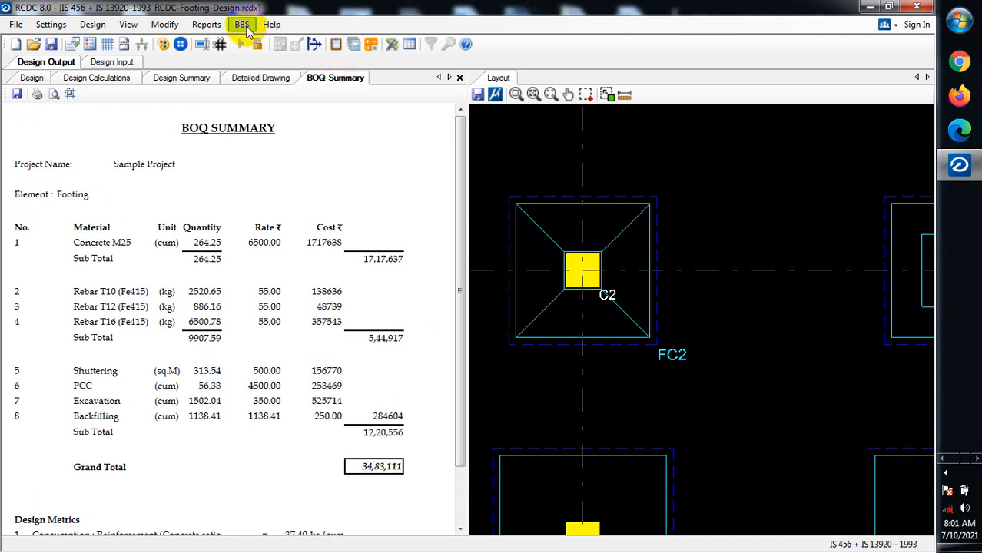
left_click(207, 25)
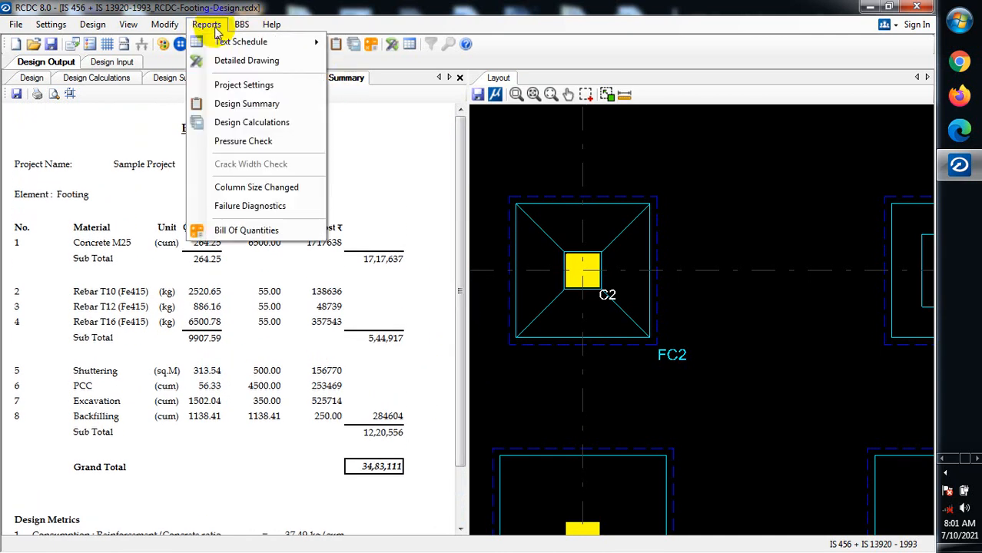
left_click(216, 29)
left_click(243, 24)
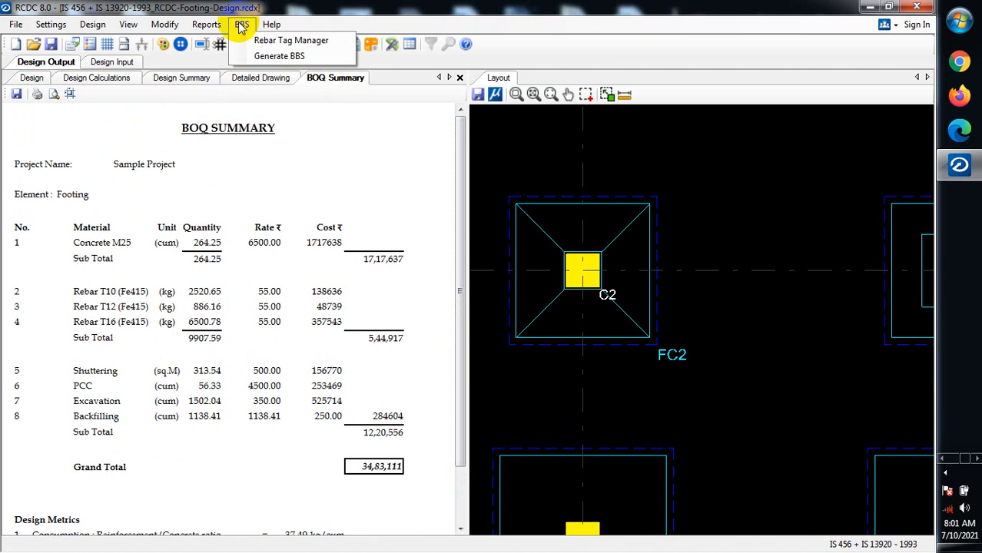
left_click(267, 63)
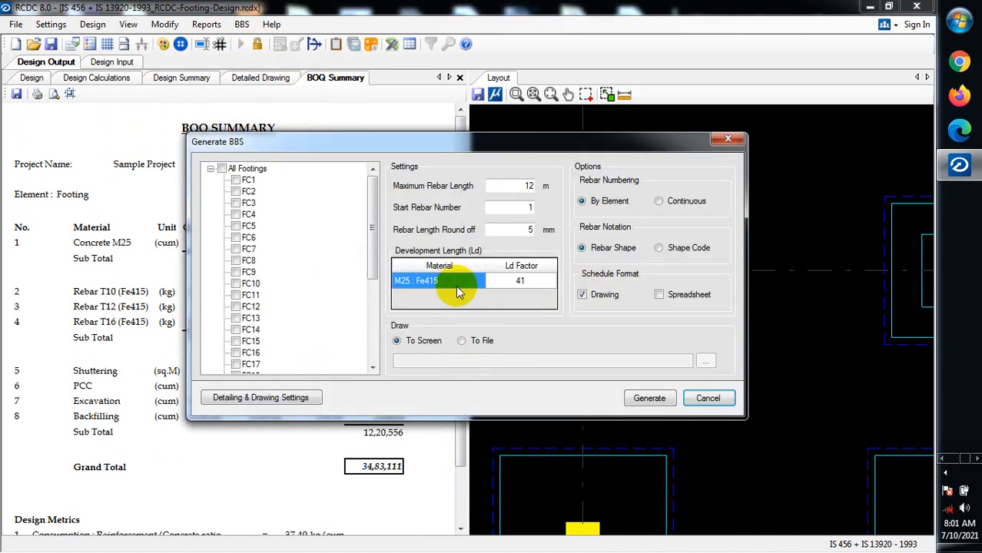
left_click(648, 399)
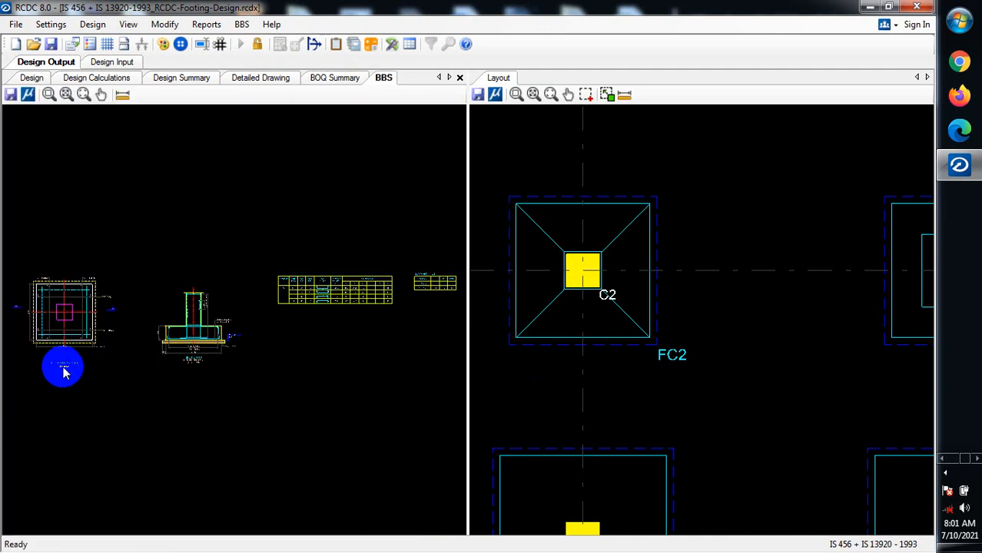
Step: Examine the plan of footing FC1 in the bar bending schedule, reading the T3 bar mark, diameter and spacing up close
scroll(64, 371, "up", 6)
scroll(348, 326, "down", 2)
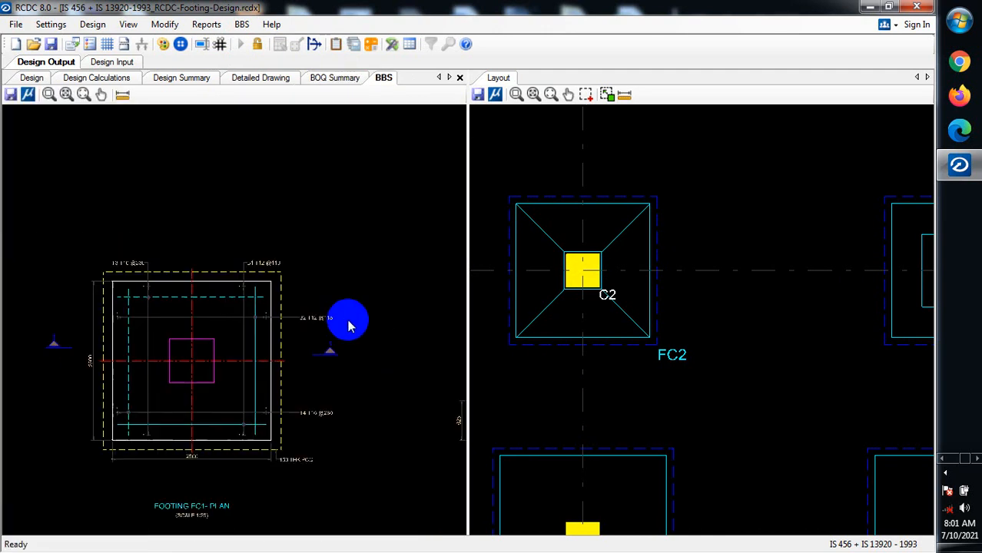
scroll(66, 269, "up", 1)
scroll(67, 270, "up", 2)
scroll(188, 313, "up", 2)
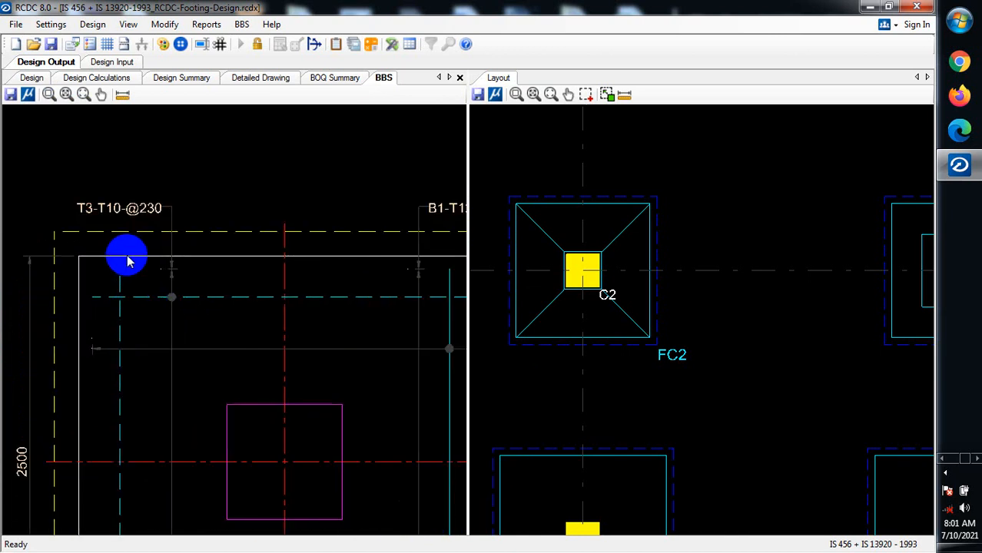
scroll(44, 215, "up", 1)
scroll(142, 226, "up", 1)
scroll(98, 230, "up", 1)
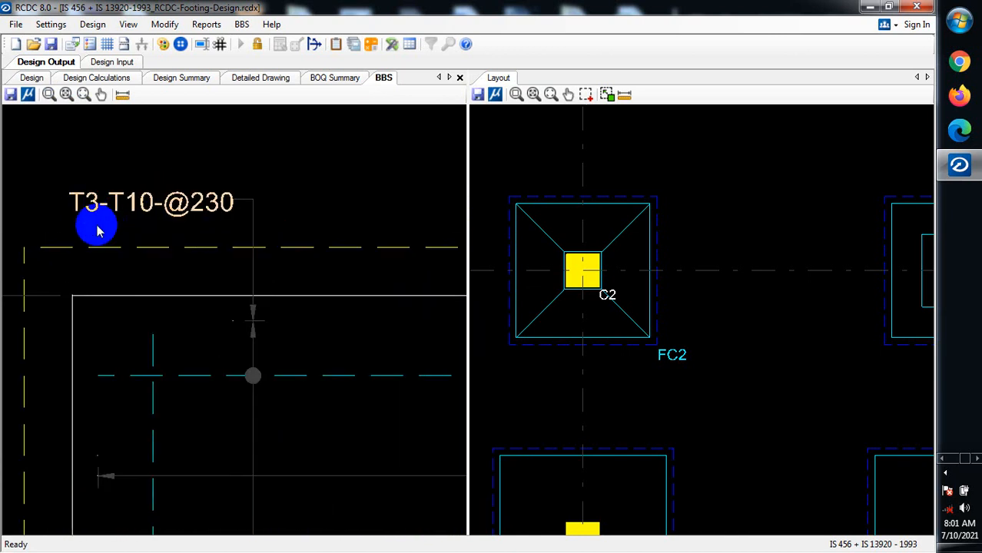
scroll(62, 201, "down", 3)
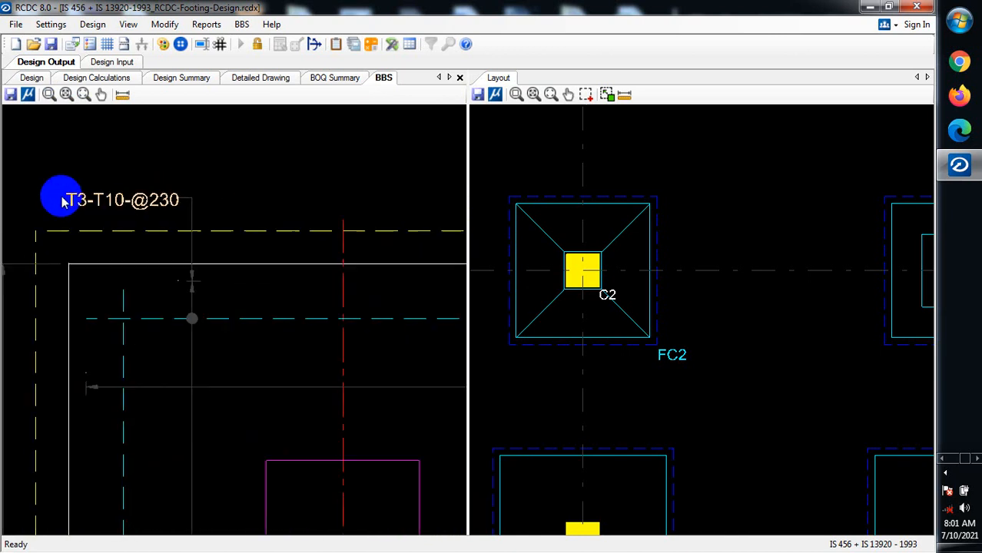
scroll(141, 187, "up", 3)
scroll(154, 215, "down", 1)
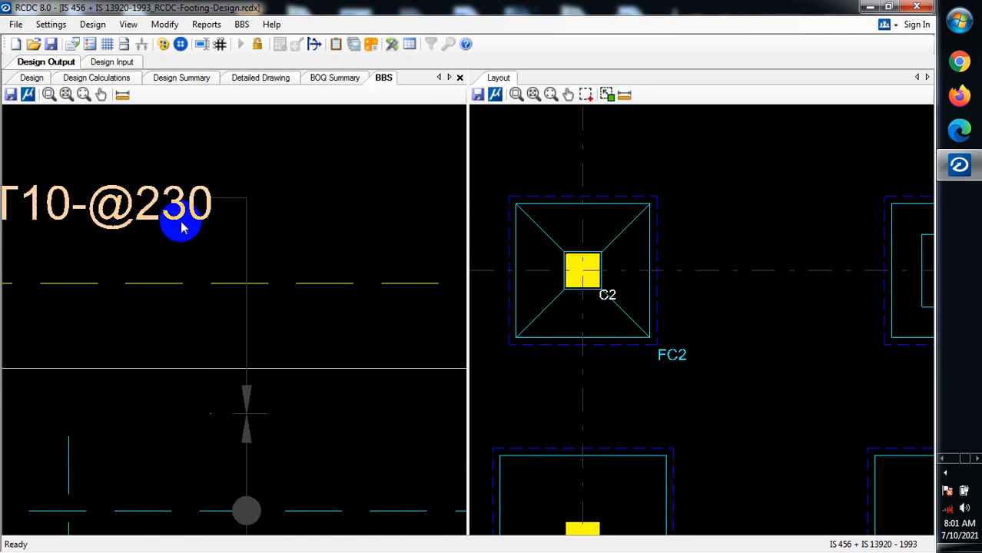
Step: Examine the B1 bar callout on the FC1 plan and compare it with the neighbouring T3 callout
scroll(98, 199, "down", 3)
scroll(384, 161, "up", 1)
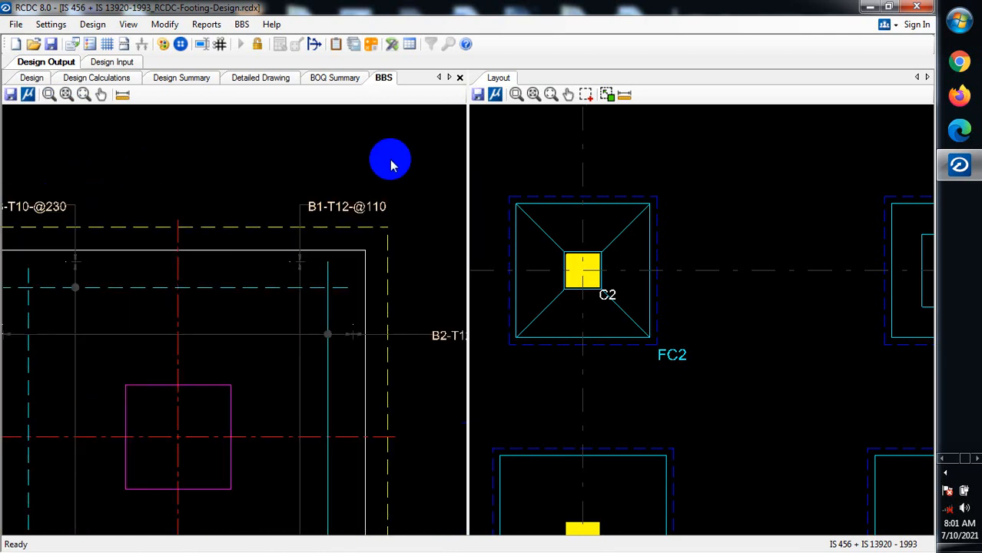
scroll(408, 206, "up", 2)
scroll(246, 246, "up", 1)
scroll(268, 250, "up", 1)
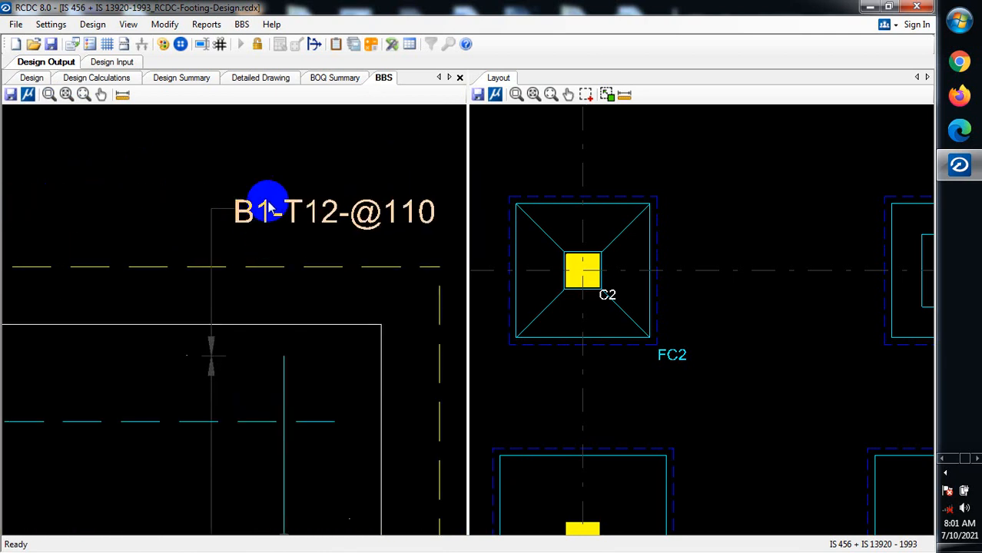
scroll(268, 221, "up", 1)
scroll(170, 184, "down", 1)
scroll(217, 199, "up", 1)
scroll(307, 230, "down", 2)
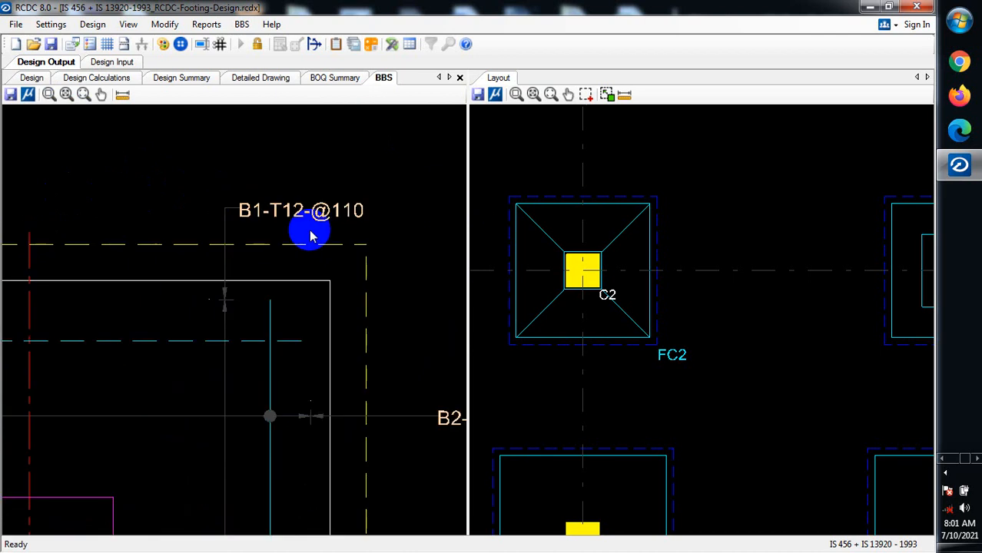
scroll(335, 277, "down", 3)
scroll(139, 281, "down", 1)
scroll(135, 294, "up", 1)
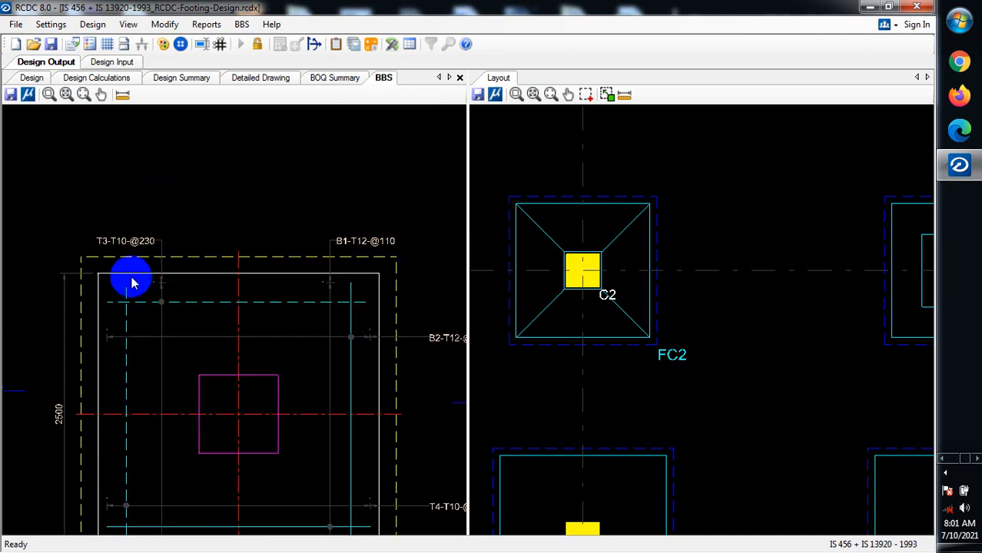
Step: Examine the FC1 plan's overall dimensions, PCC note and T4 bar callout, checking the full bar arrangement
scroll(123, 307, "down", 2)
scroll(121, 496, "up", 1)
scroll(136, 483, "up", 1)
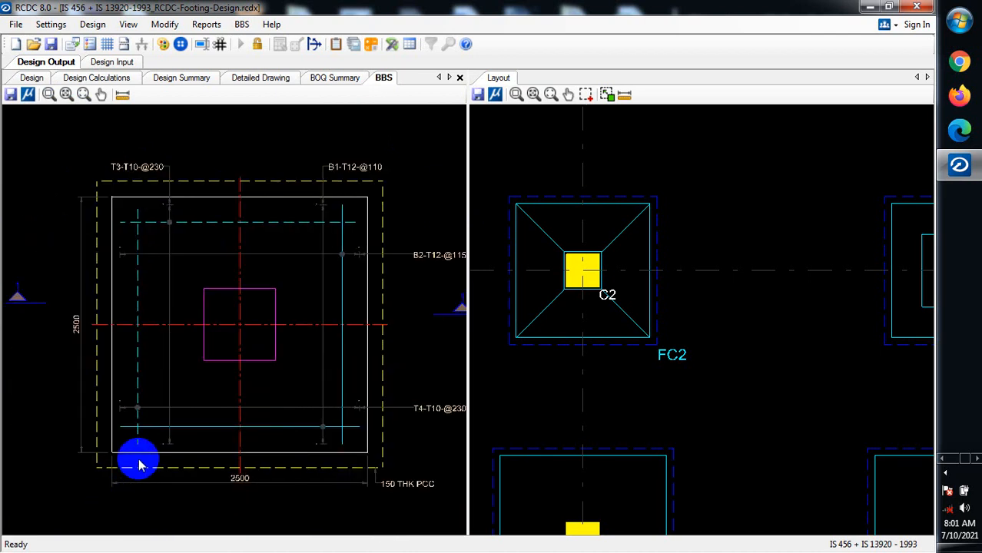
scroll(285, 504, "down", 1)
scroll(345, 445, "up", 3)
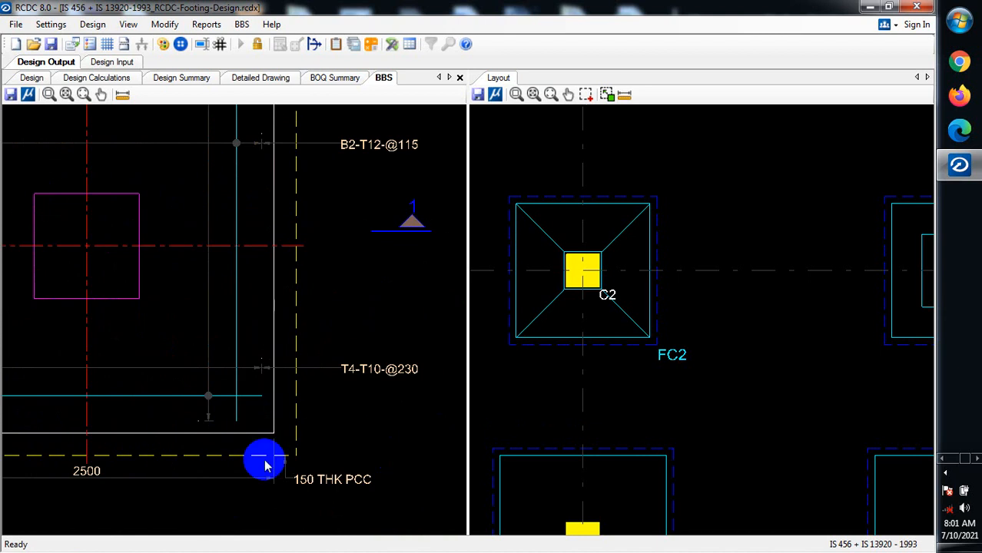
scroll(284, 446, "down", 2)
scroll(338, 441, "up", 1)
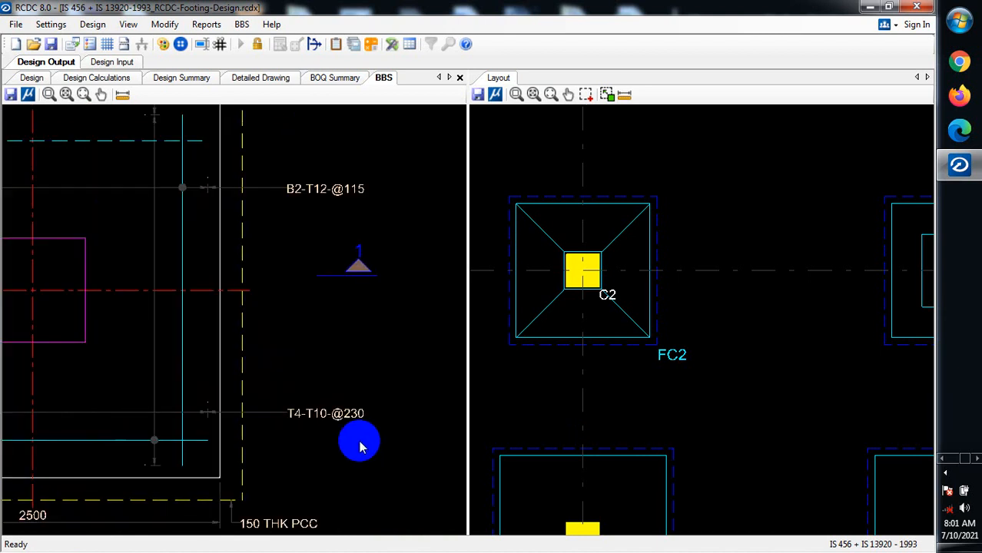
scroll(282, 391, "up", 1)
scroll(343, 430, "up", 1)
scroll(342, 480, "down", 2)
scroll(425, 278, "down", 2)
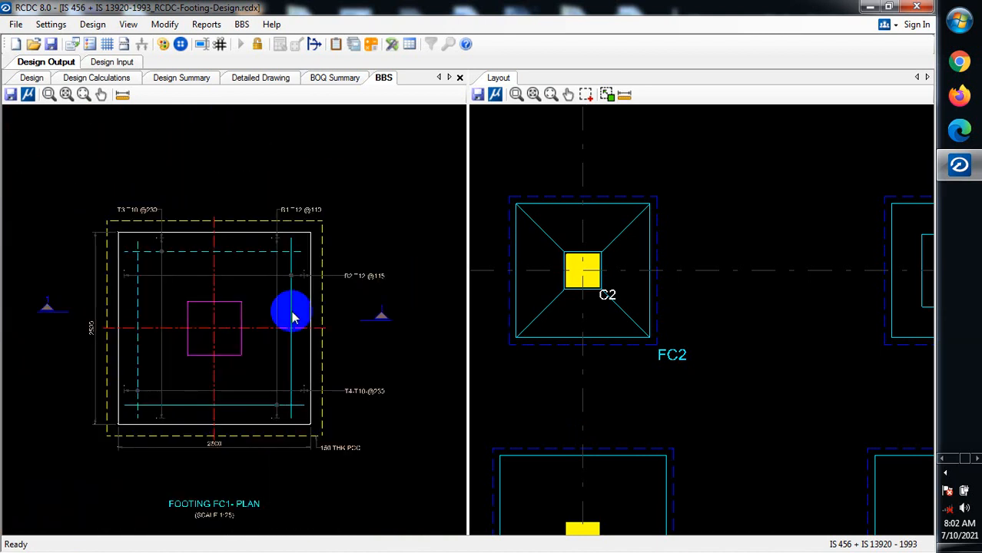
scroll(153, 246, "up", 1)
scroll(125, 430, "down", 1)
scroll(131, 442, "up", 1)
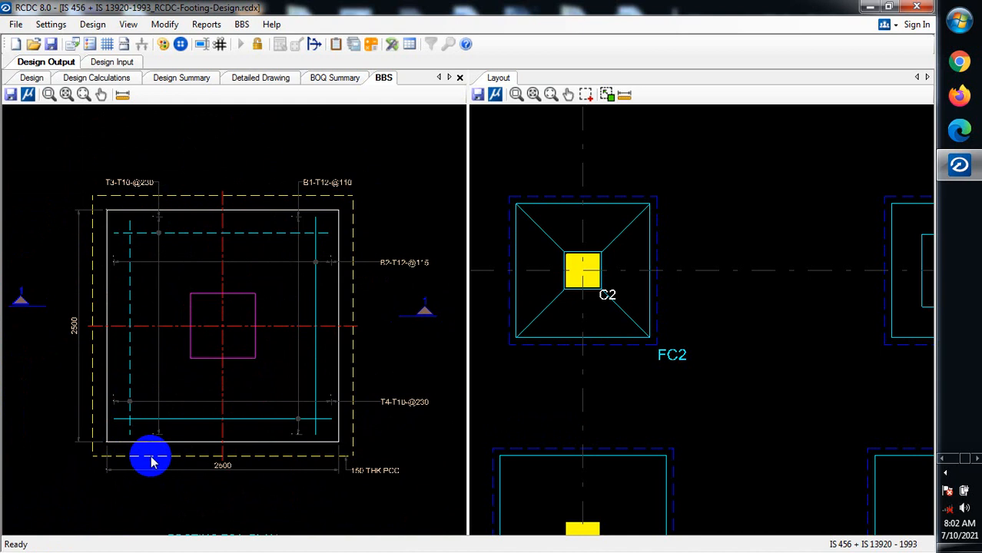
scroll(338, 442, "up", 1)
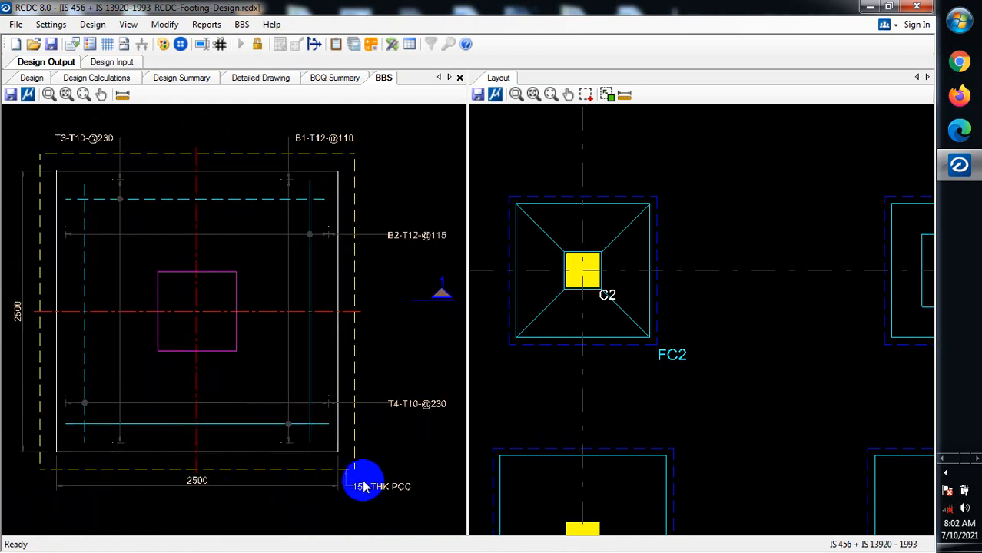
scroll(438, 388, "up", 1)
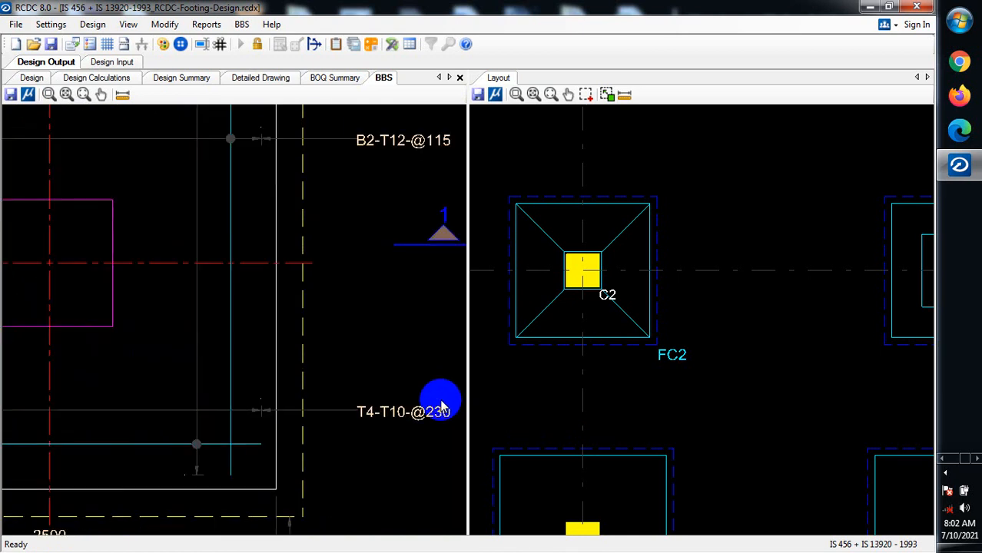
scroll(407, 415, "up", 1)
scroll(301, 446, "down", 3)
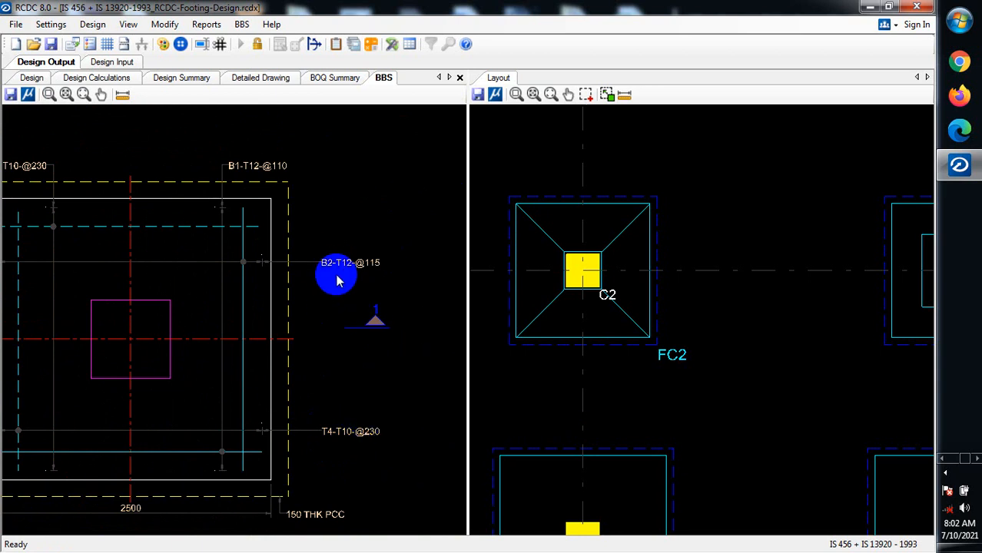
Step: Examine the B2 bar callout on the FC1 plan and the spacing line it refers to
scroll(355, 267, "up", 1)
scroll(350, 259, "up", 1)
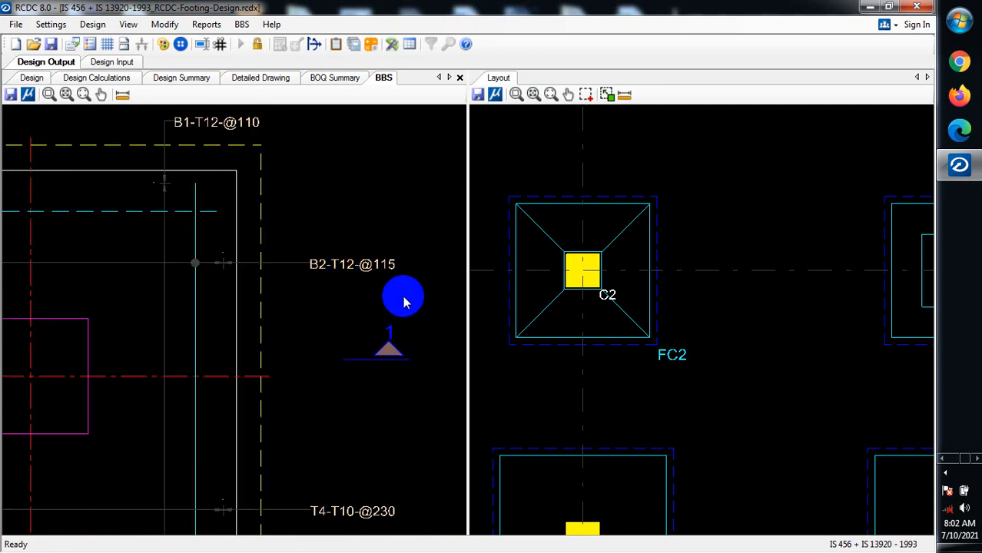
scroll(401, 296, "down", 1)
scroll(373, 328, "down", 2)
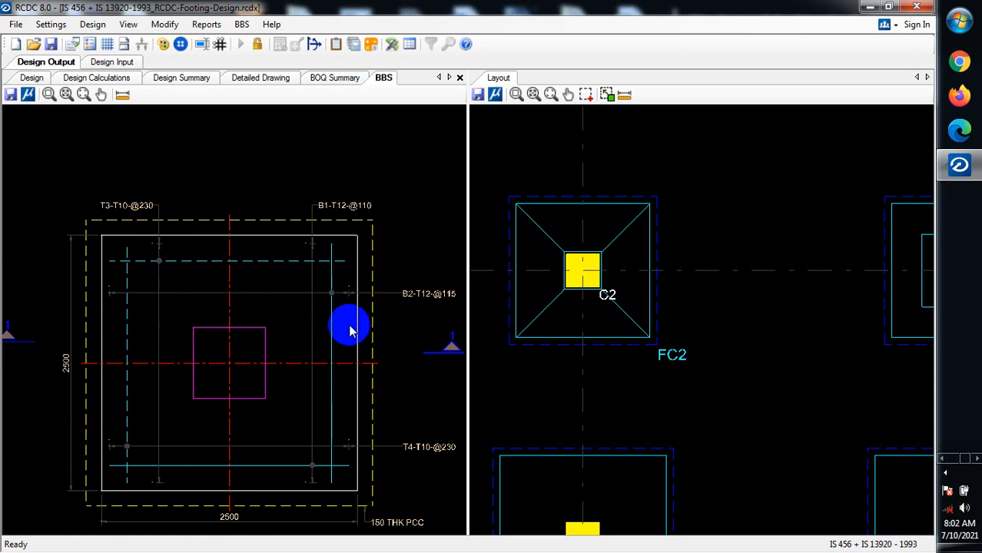
scroll(453, 295, "up", 2)
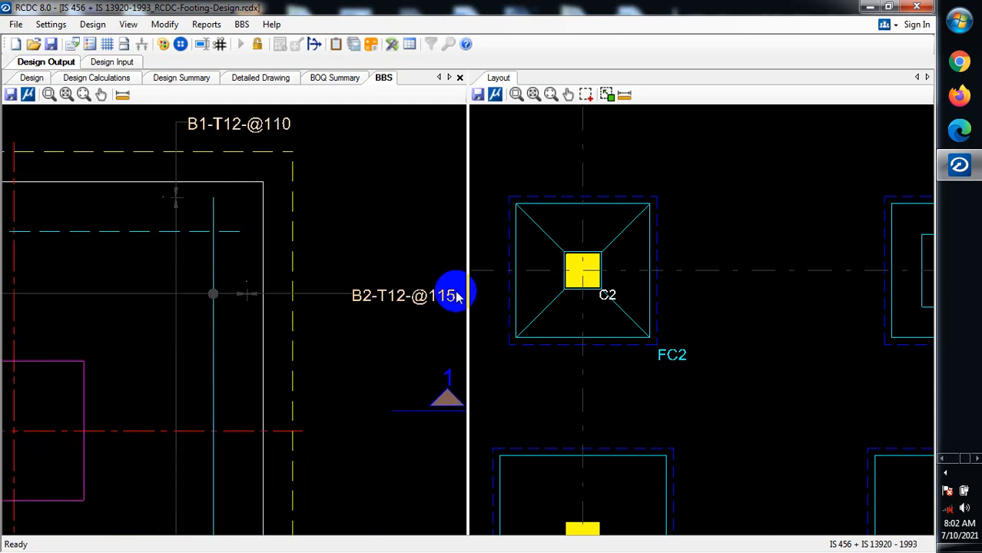
scroll(383, 329, "down", 3)
scroll(445, 315, "up", 2)
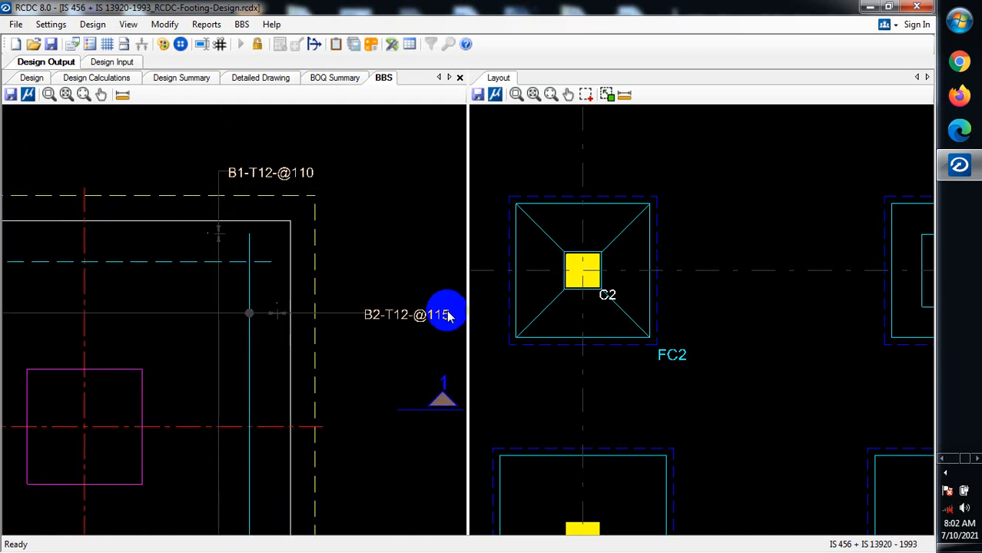
scroll(445, 315, "down", 1)
scroll(447, 314, "up", 2)
scroll(443, 311, "up", 1)
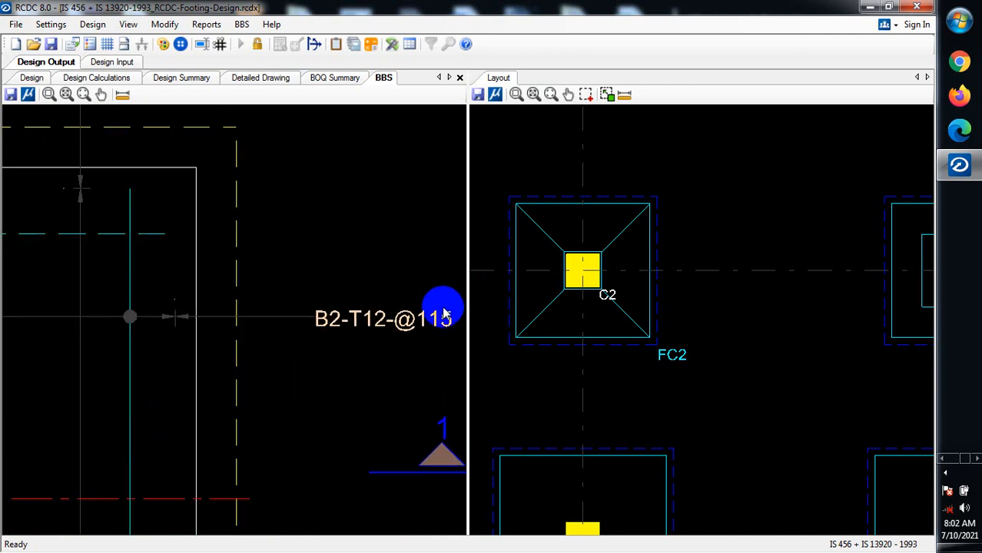
scroll(386, 322, "down", 2)
scroll(397, 296, "up", 1)
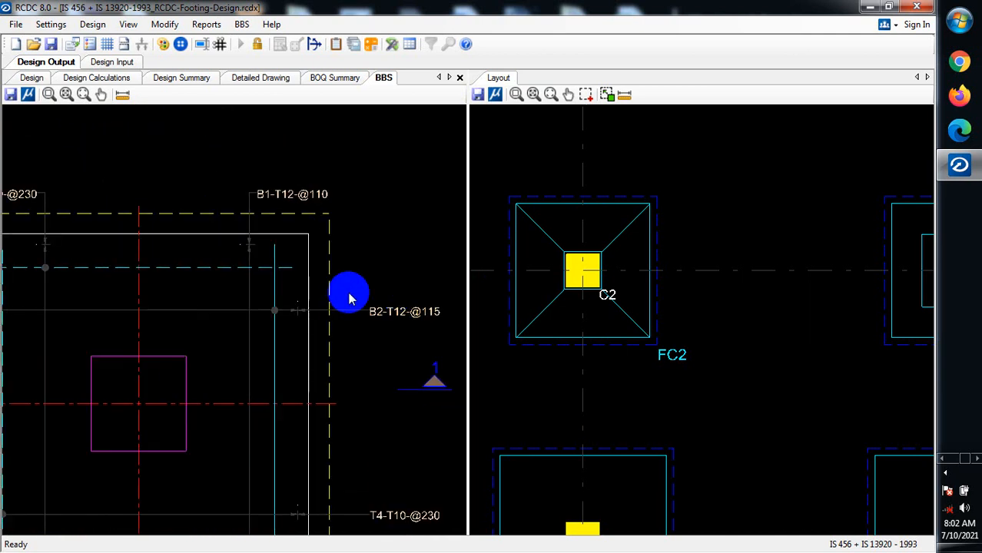
Step: Trace the distribution line of the B1 bars across the FC1 plan, and inspect the T3 bars in the same way
scroll(311, 179, "up", 1)
scroll(273, 238, "down", 2)
scroll(276, 252, "down", 1)
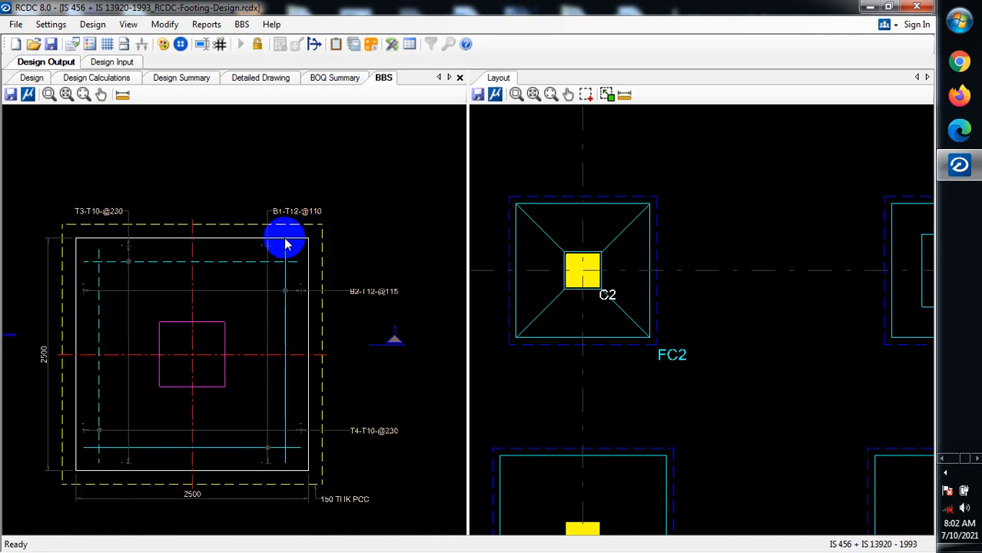
scroll(263, 448, "up", 2)
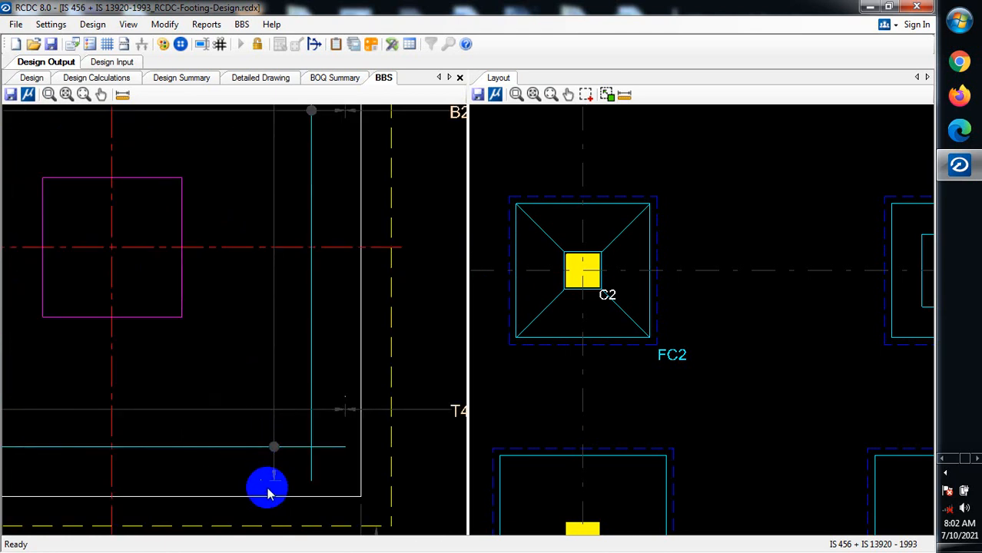
scroll(267, 454, "down", 2)
scroll(331, 143, "up", 3)
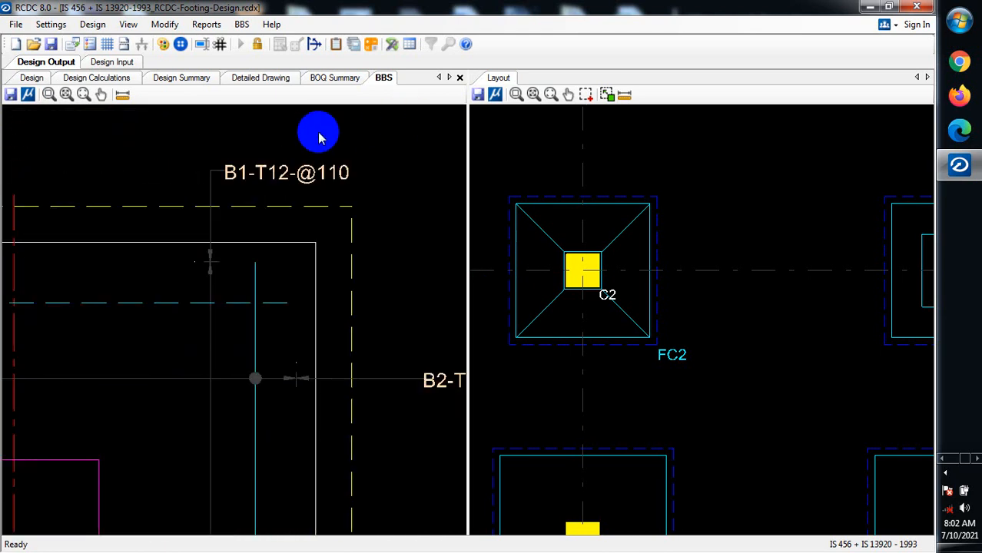
scroll(410, 210, "down", 3)
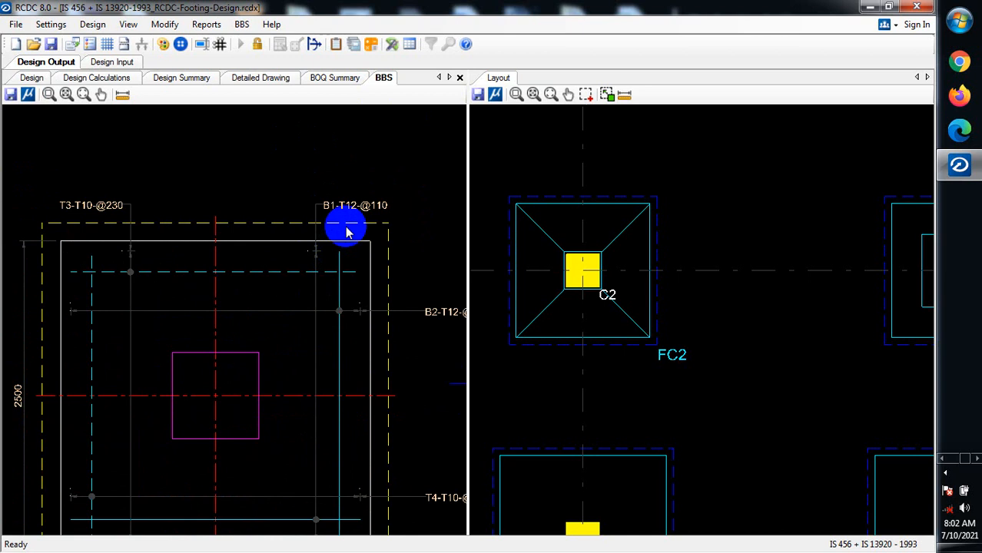
scroll(263, 189, "down", 1)
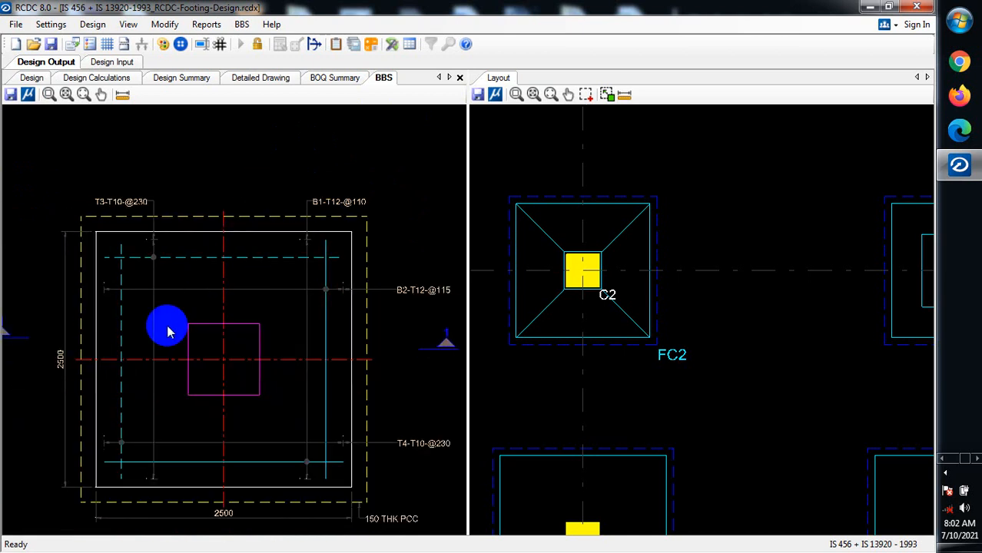
scroll(186, 307, "up", 1)
scroll(121, 213, "up", 1)
scroll(152, 291, "up", 1)
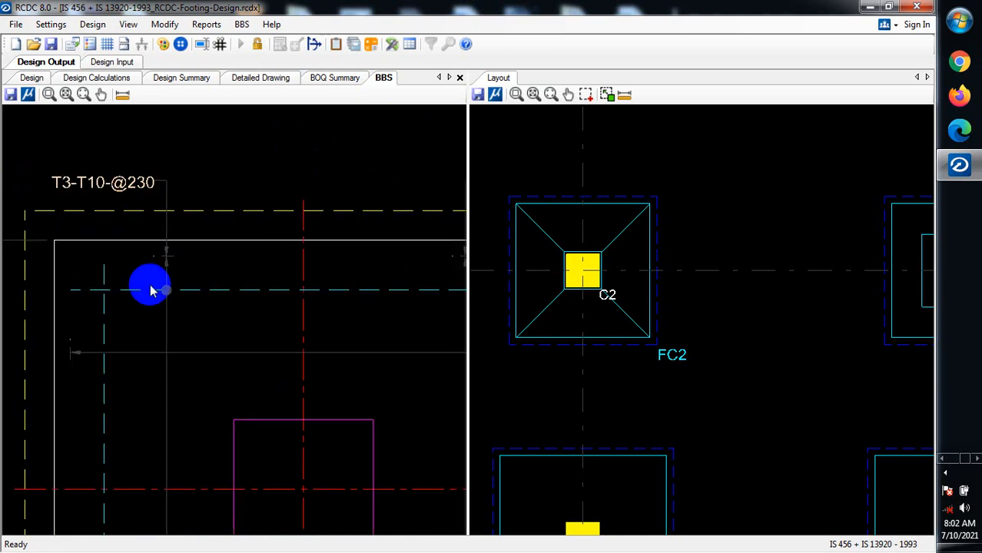
scroll(151, 290, "up", 1)
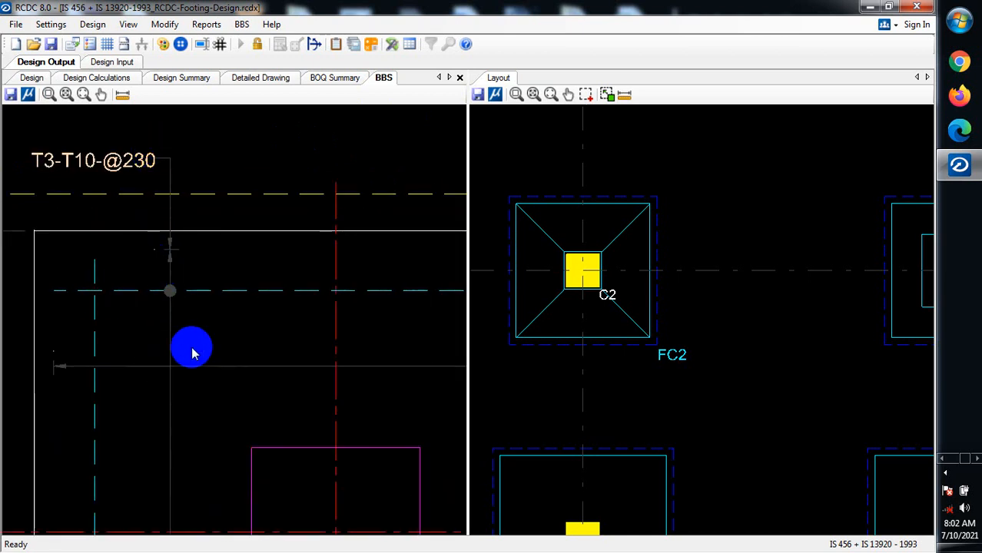
Step: Compare the T3 and B1 bar callouts on the FC1 plan, following each leader to the bars it describes
scroll(43, 221, "down", 1)
scroll(121, 264, "down", 1)
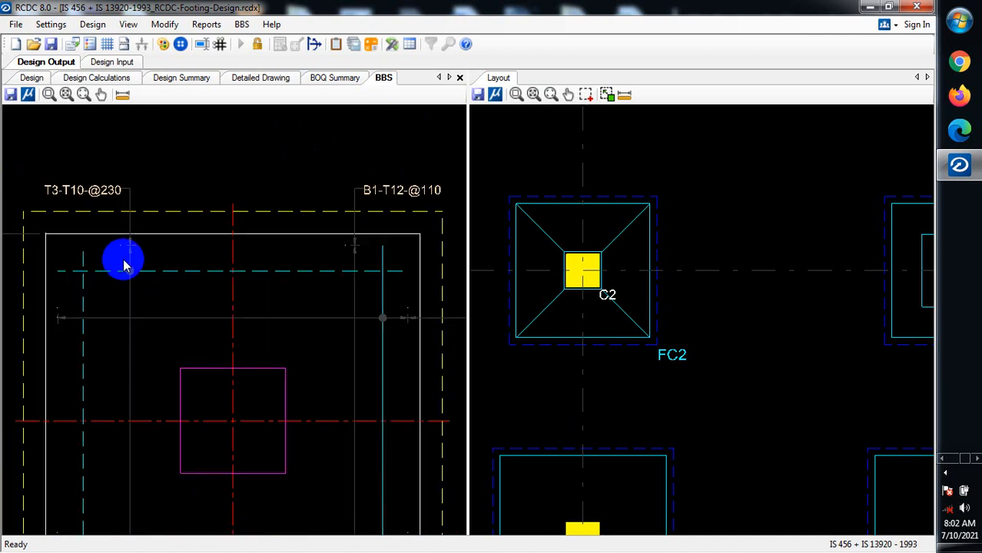
scroll(125, 274, "down", 1)
scroll(74, 251, "up", 2)
scroll(115, 290, "down", 1)
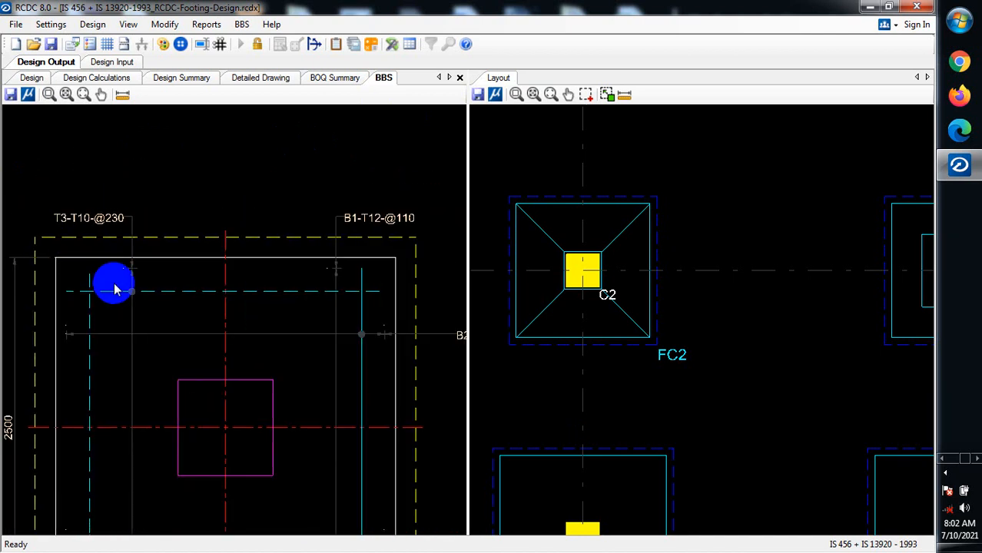
scroll(347, 220, "up", 2)
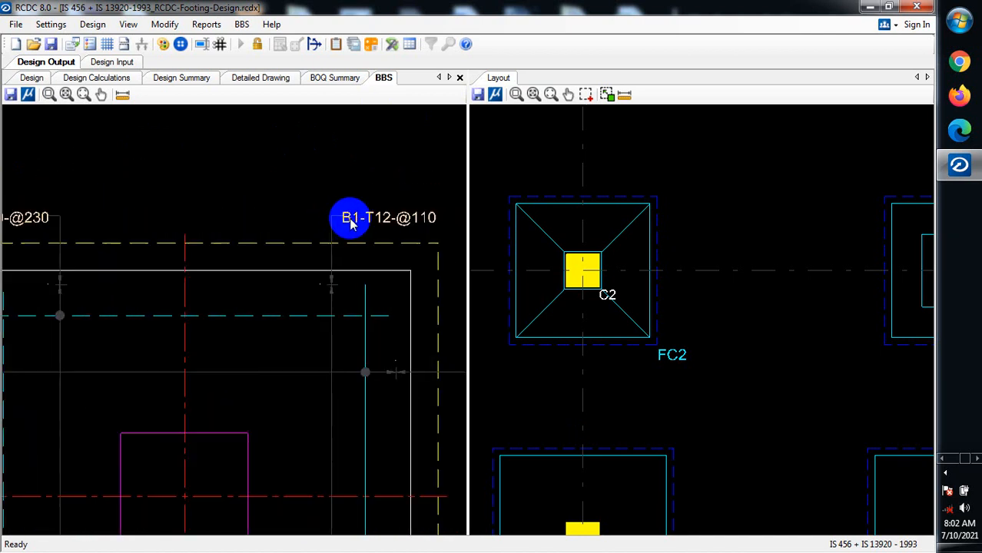
scroll(456, 257, "down", 2)
scroll(129, 304, "up", 3)
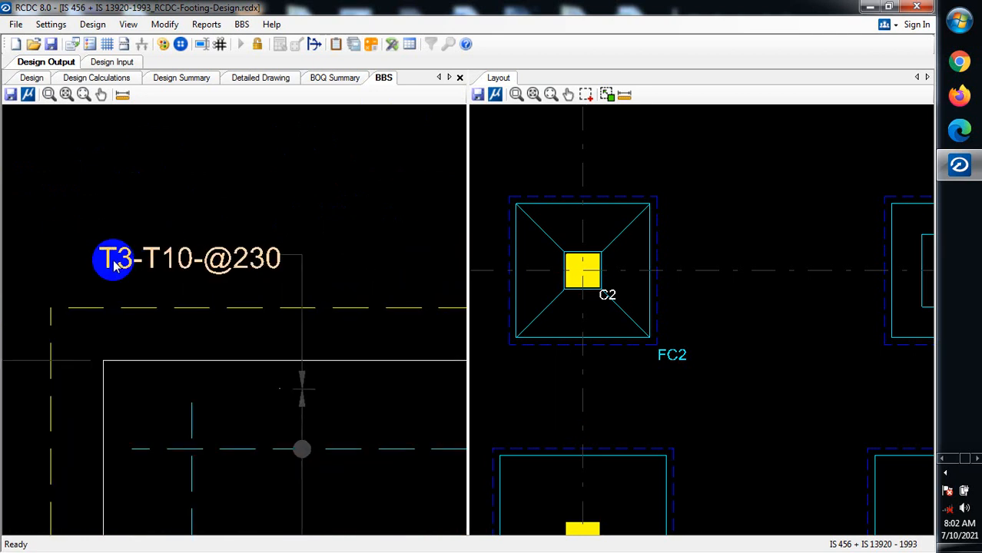
scroll(33, 265, "down", 3)
scroll(372, 278, "up", 3)
scroll(374, 277, "up", 1)
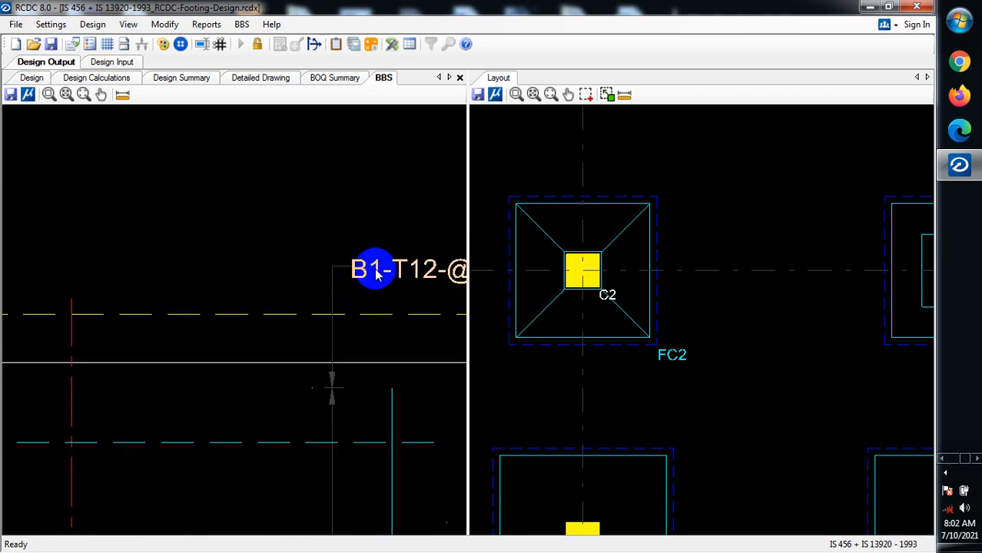
scroll(338, 273, "down", 1)
scroll(359, 270, "up", 2)
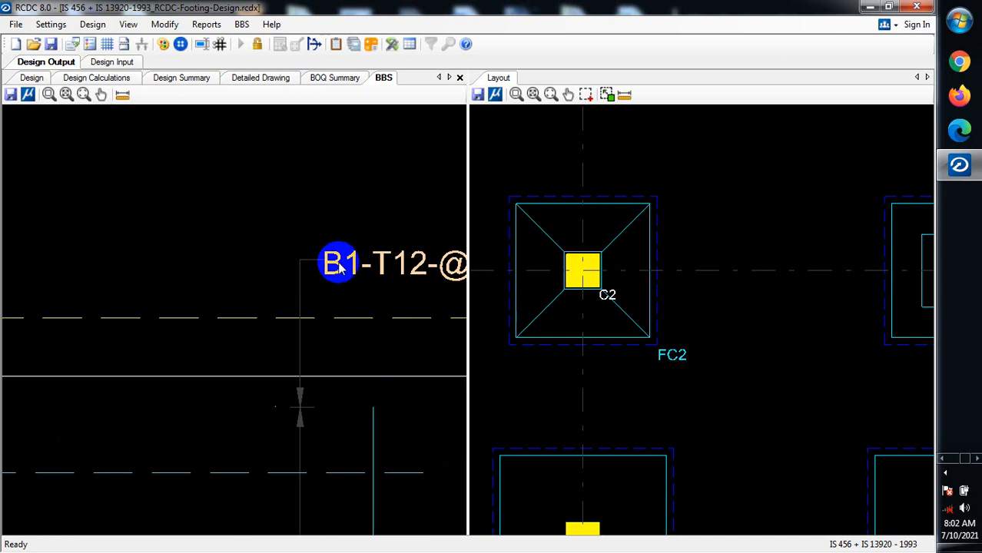
scroll(348, 261, "up", 2)
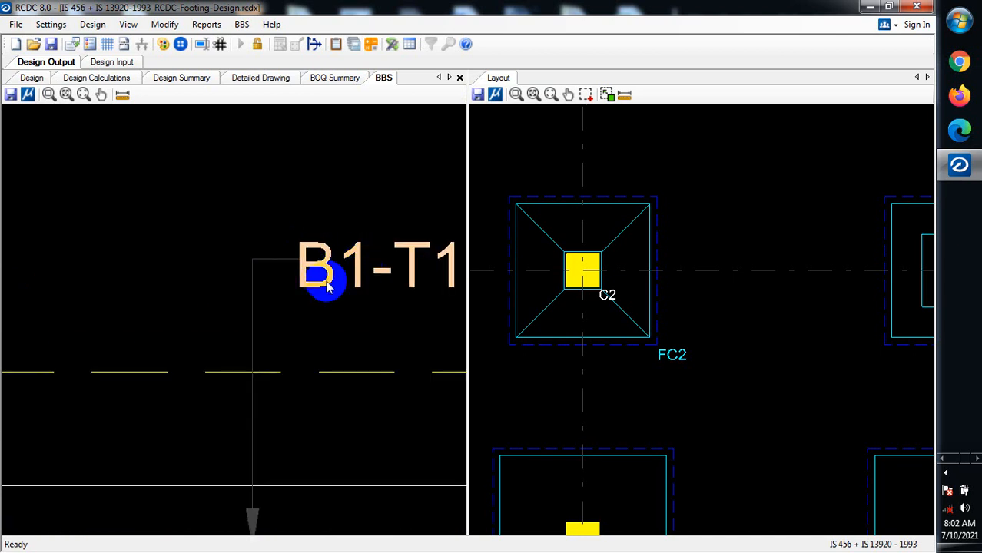
scroll(326, 286, "down", 6)
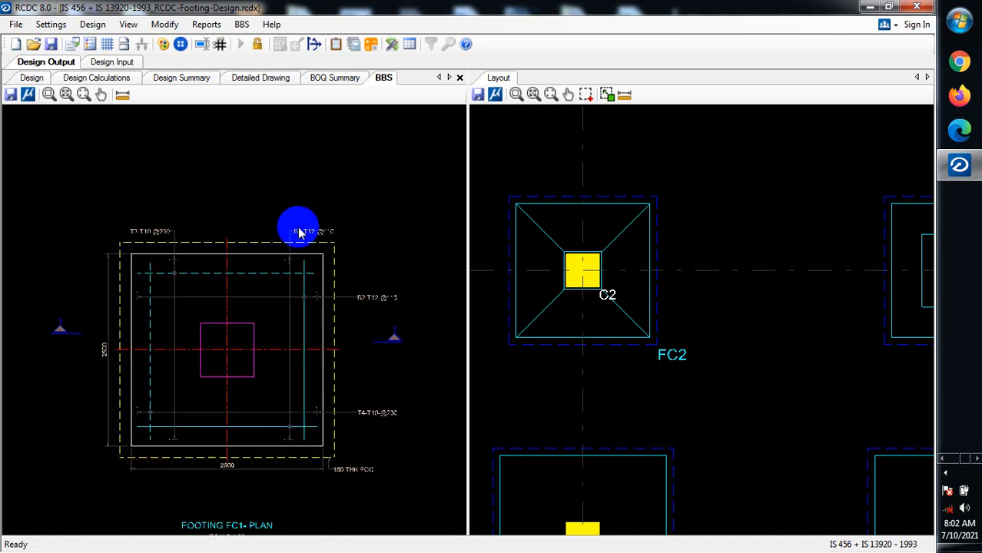
Step: Inspect the corner of the FC1 plan where the B1 and B2 leader lines cross, tracing B1 back to its callout
scroll(296, 414, "up", 2)
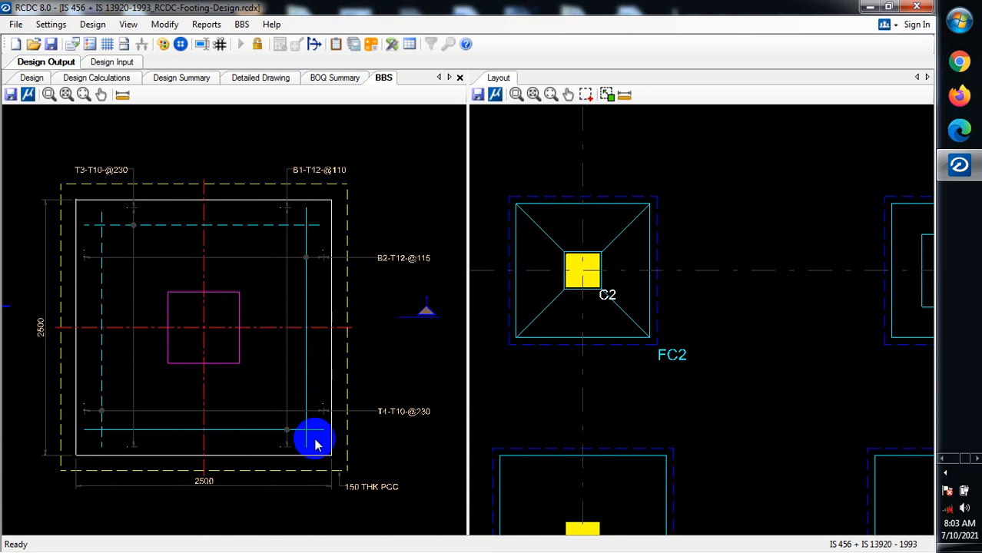
scroll(396, 267, "up", 1)
scroll(308, 244, "up", 1)
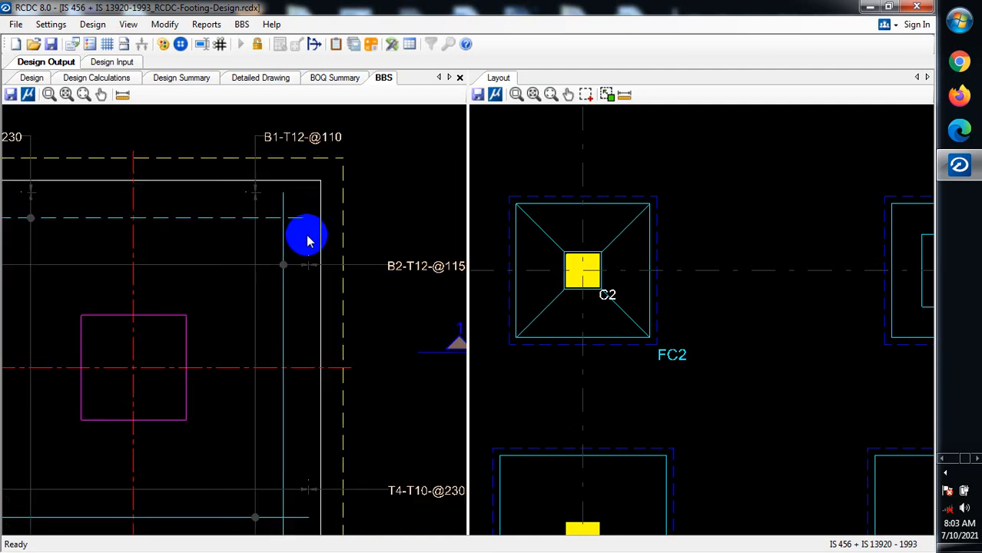
scroll(292, 250, "up", 1)
scroll(280, 259, "down", 1)
scroll(292, 184, "up", 1)
scroll(269, 209, "up", 1)
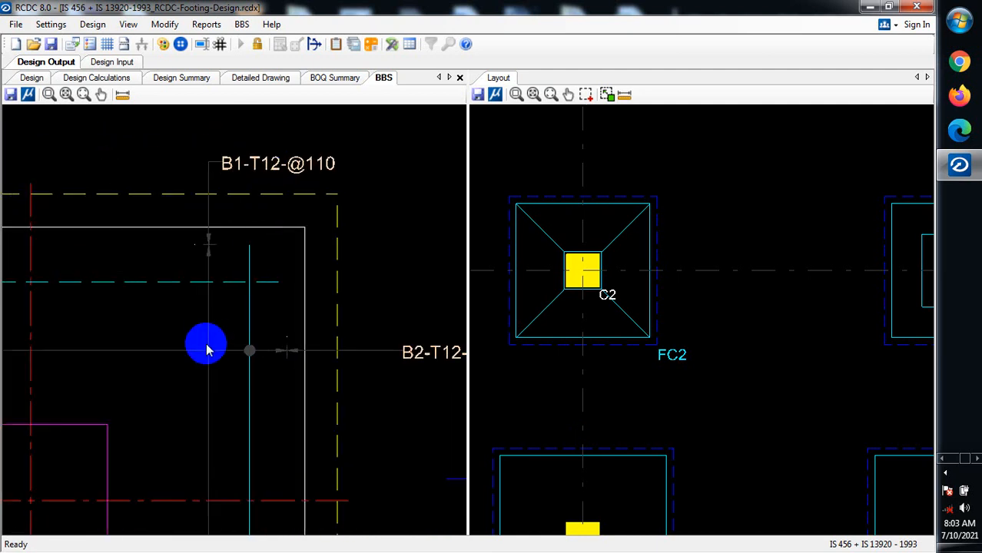
scroll(241, 170, "up", 1)
scroll(208, 142, "down", 1)
scroll(216, 171, "up", 1)
scroll(215, 187, "down", 1)
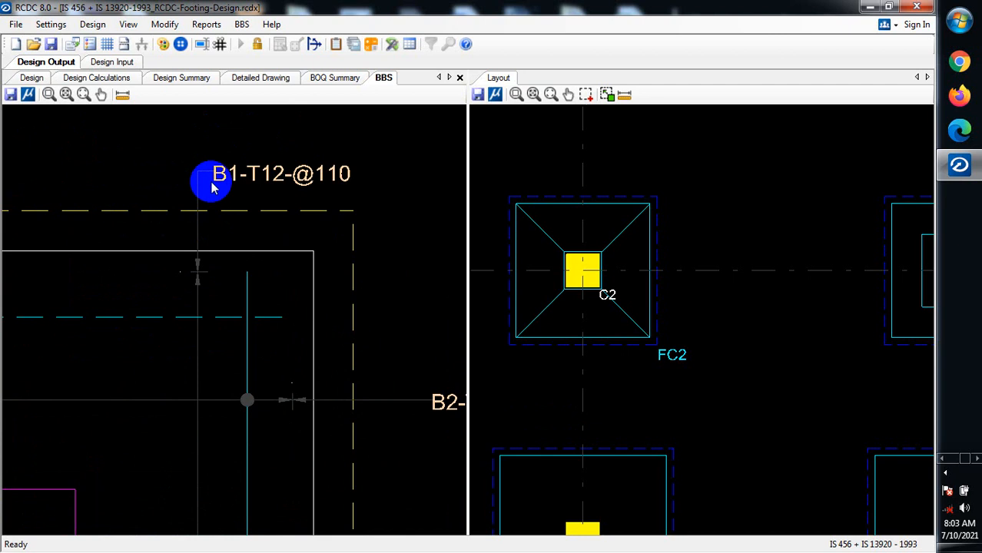
Step: Examine the B2 bar callout beside the FC1 plan and compare it with the B1 and T4 callouts
scroll(223, 190, "up", 1)
scroll(261, 238, "down", 1)
scroll(303, 307, "down", 1)
scroll(315, 370, "up", 1)
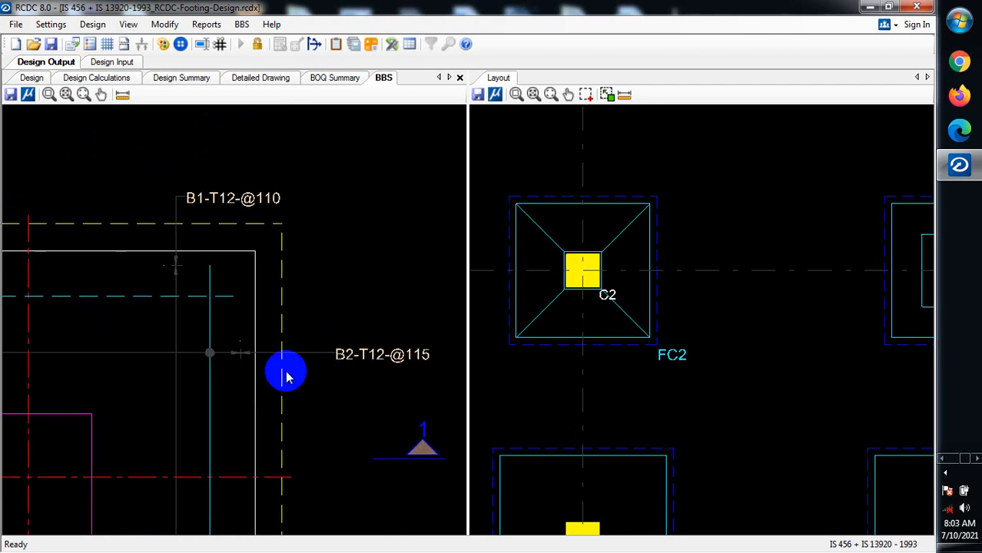
scroll(171, 219, "up", 1)
scroll(235, 275, "down", 1)
scroll(340, 377, "up", 1)
scroll(348, 359, "up", 1)
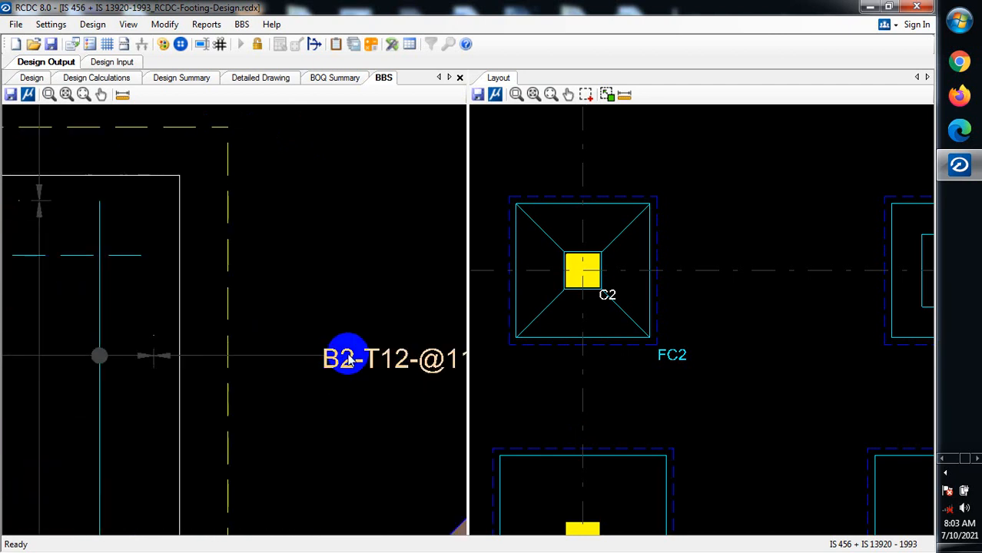
scroll(349, 359, "down", 3)
scroll(201, 484, "up", 1)
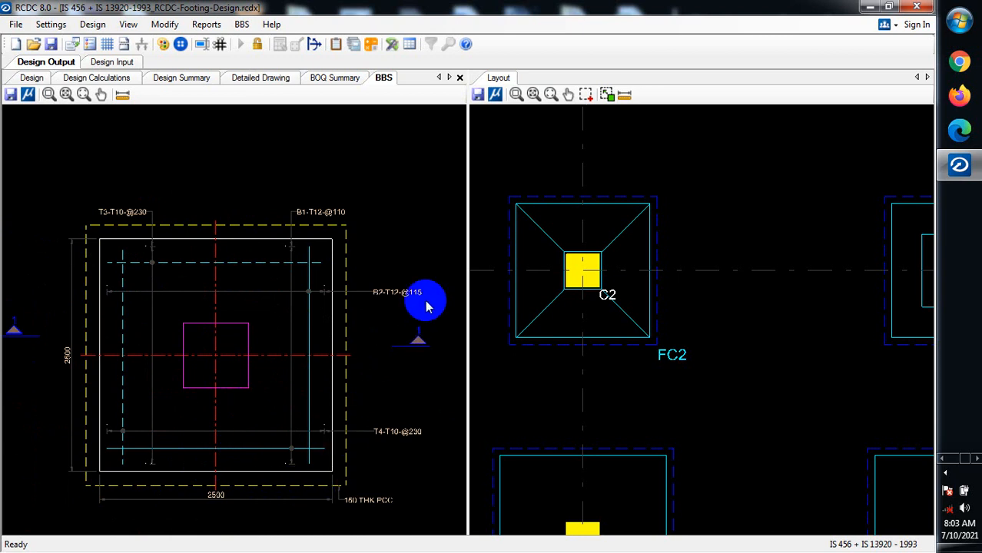
scroll(435, 283, "up", 2)
scroll(339, 499, "down", 2)
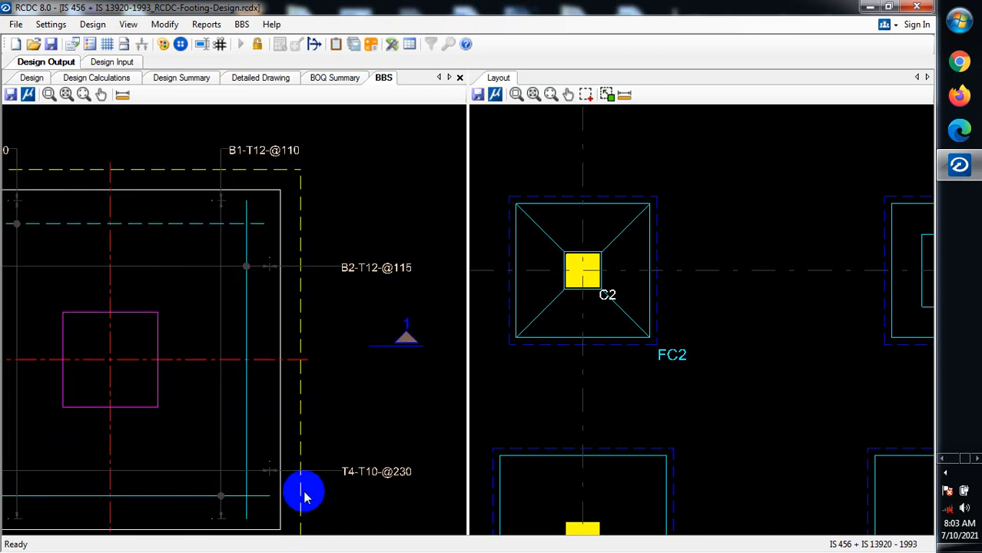
Step: Examine Section 1-1 of footing FC1, checking the column links, LD lap, footing depth and reinforcement arrangement
scroll(286, 347, "down", 1)
scroll(153, 352, "down", 2)
scroll(231, 427, "up", 1)
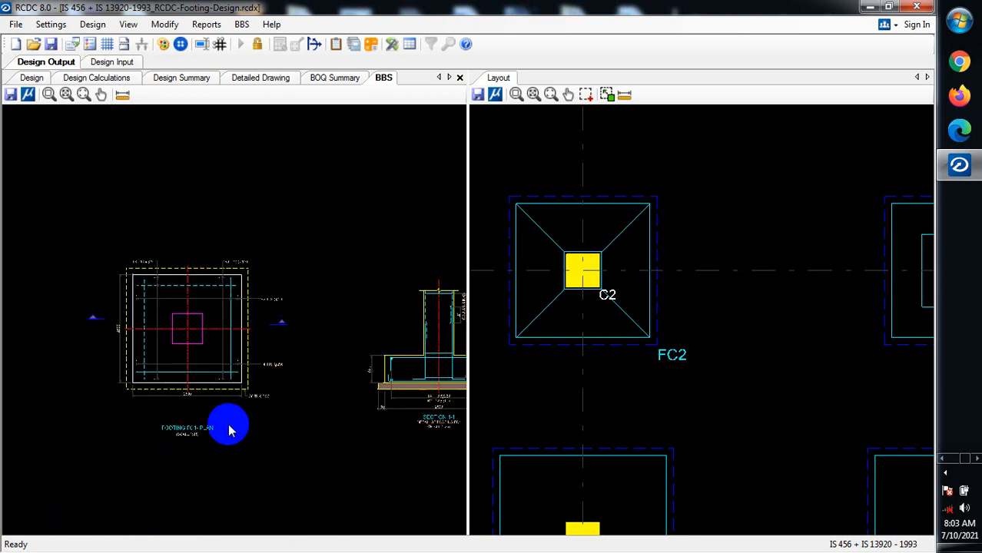
scroll(267, 383, "down", 1)
scroll(342, 370, "up", 2)
scroll(338, 367, "up", 1)
scroll(307, 384, "up", 1)
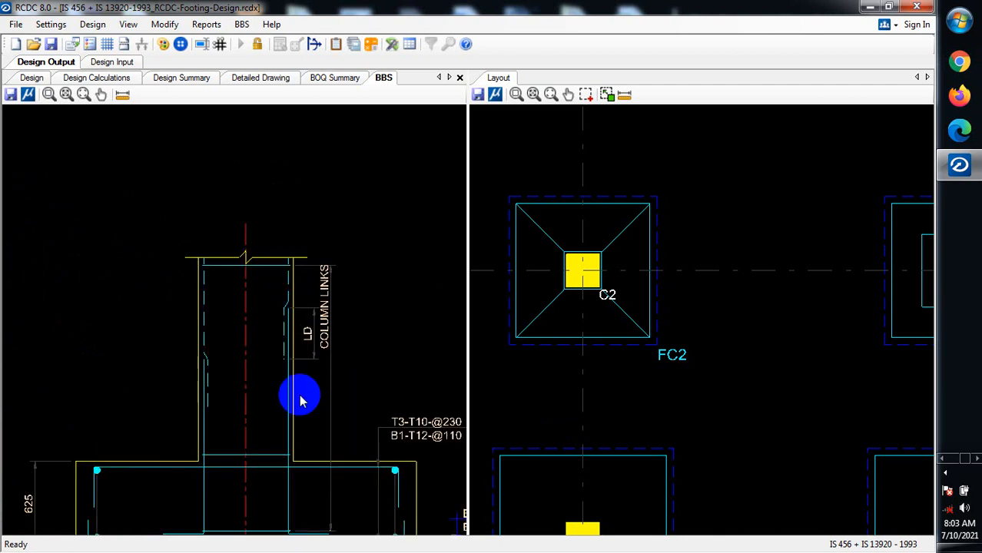
scroll(196, 288, "down", 1)
scroll(184, 450, "up", 1)
scroll(125, 453, "up", 1)
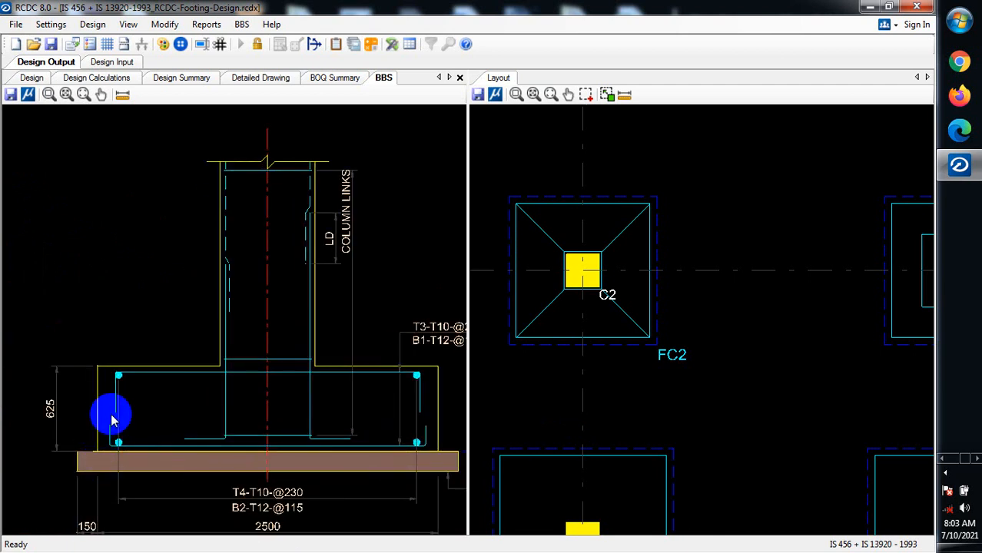
scroll(46, 431, "down", 2)
scroll(284, 358, "up", 1)
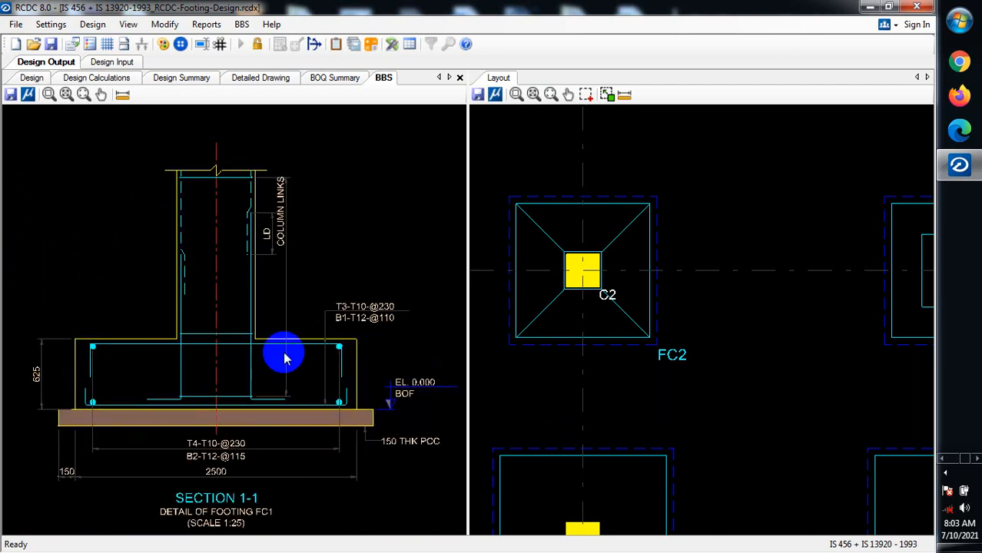
scroll(313, 412, "down", 2)
scroll(328, 406, "up", 2)
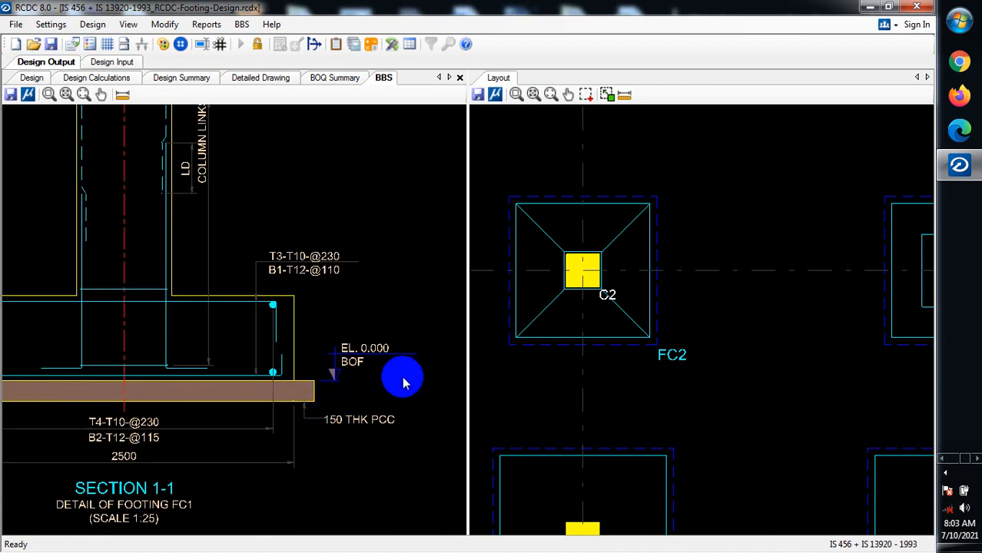
Step: Inspect the PCC layer beneath footing FC1 in Section 1-1, including its thickness note, edge projection and the bottom-of-footing level
scroll(397, 430, "down", 1)
scroll(72, 412, "up", 1)
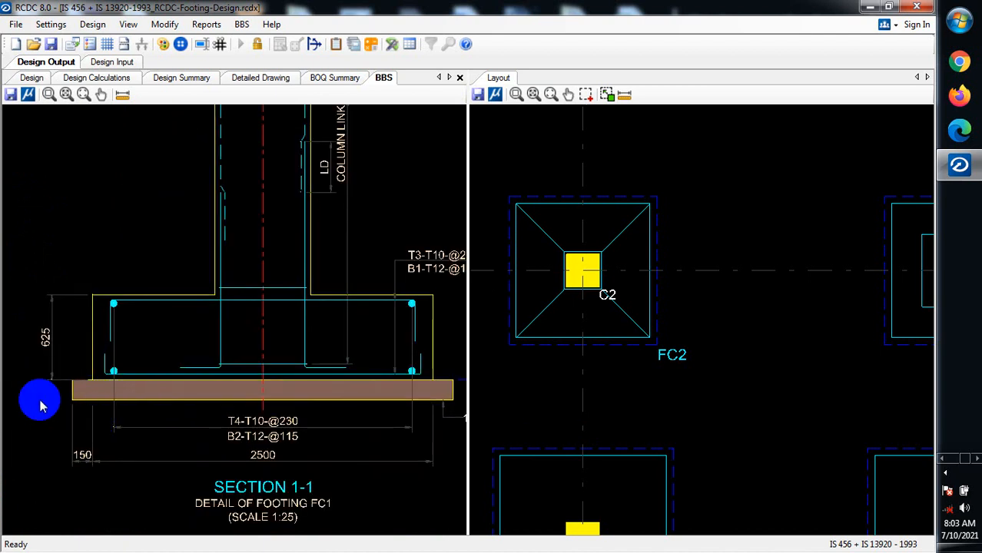
scroll(39, 396, "down", 1)
scroll(431, 407, "up", 1)
scroll(355, 408, "up", 1)
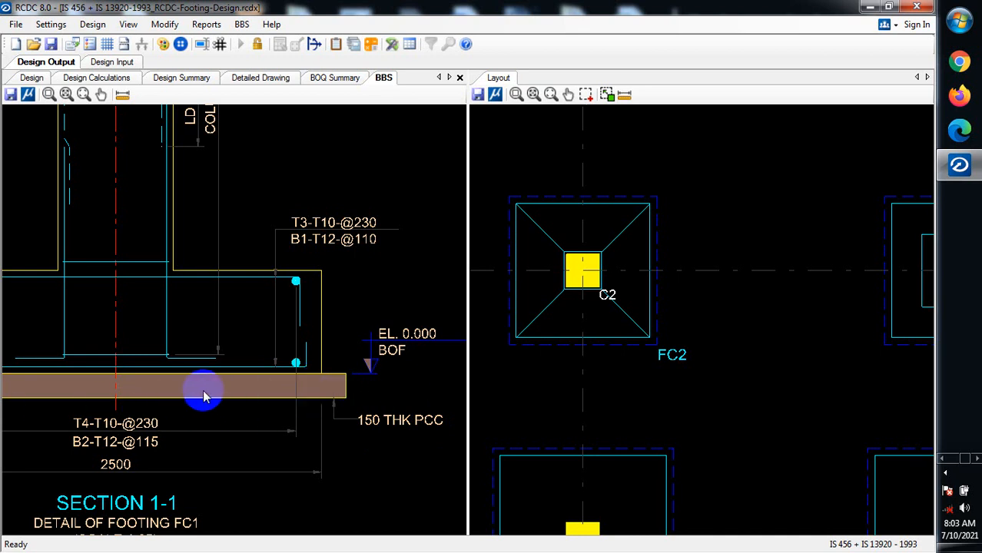
scroll(323, 398, "up", 2)
scroll(333, 424, "down", 2)
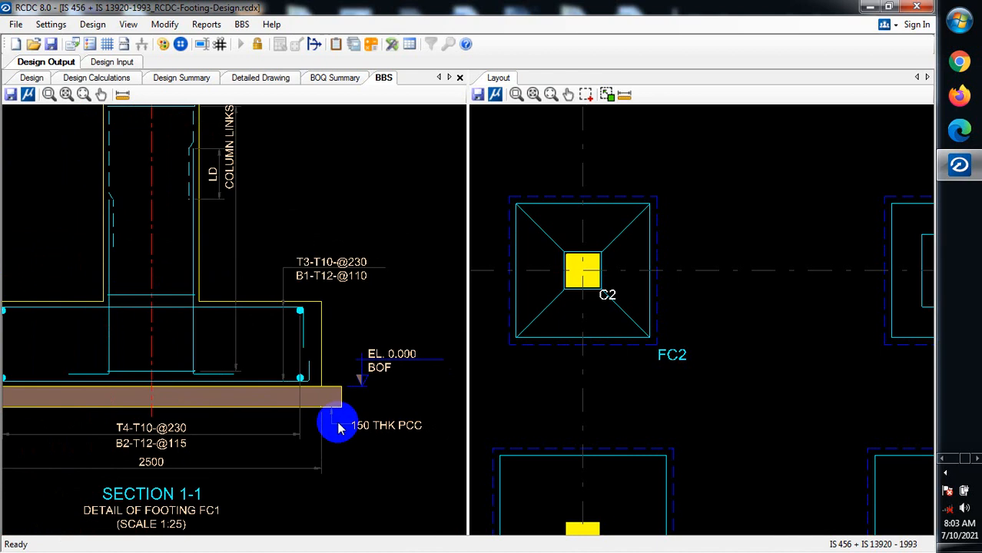
scroll(438, 353, "up", 2)
scroll(343, 441, "down", 2)
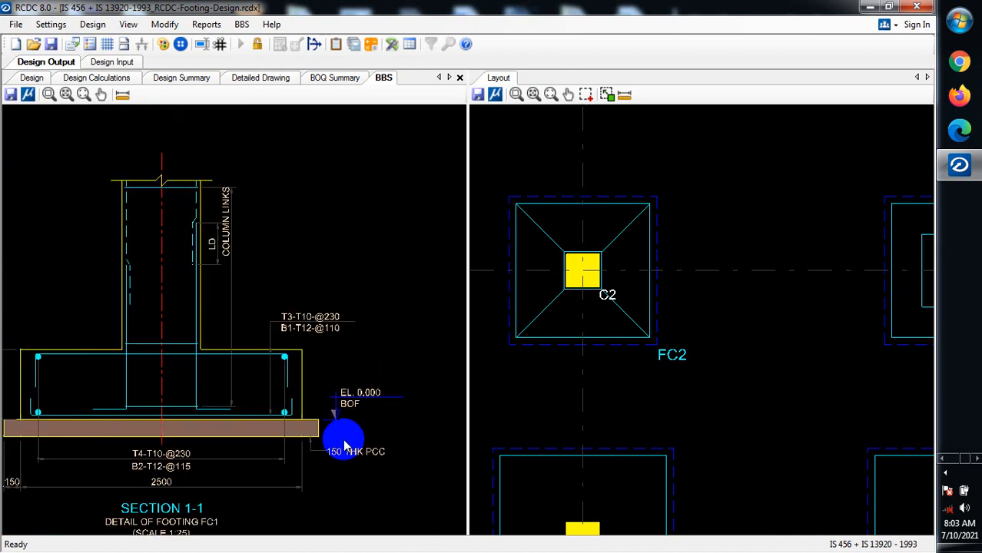
Step: Examine the combined T3 and B1 bar callout in Section 1-1 and the line marking their extent
scroll(225, 297, "up", 1)
scroll(349, 381, "up", 1)
scroll(206, 200, "up", 1)
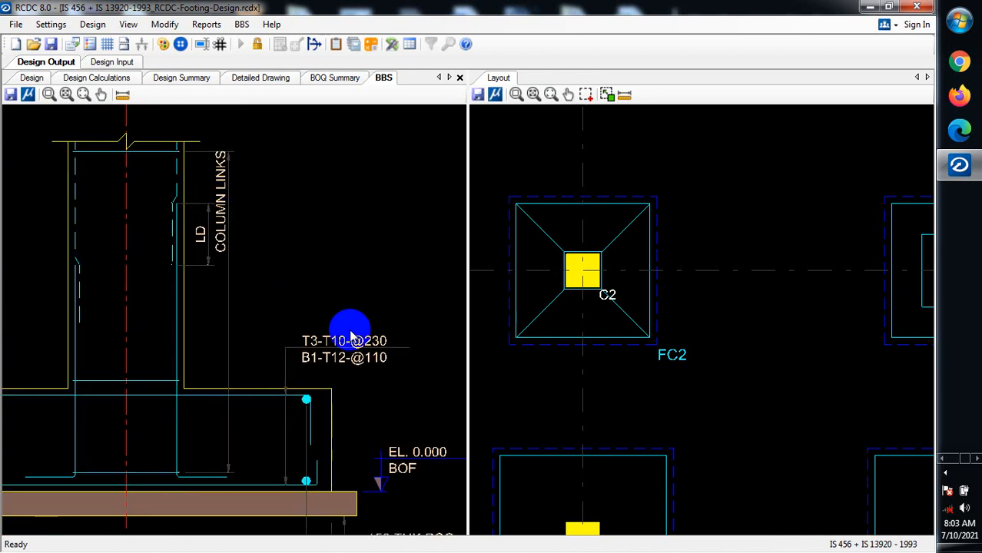
scroll(354, 353, "up", 2)
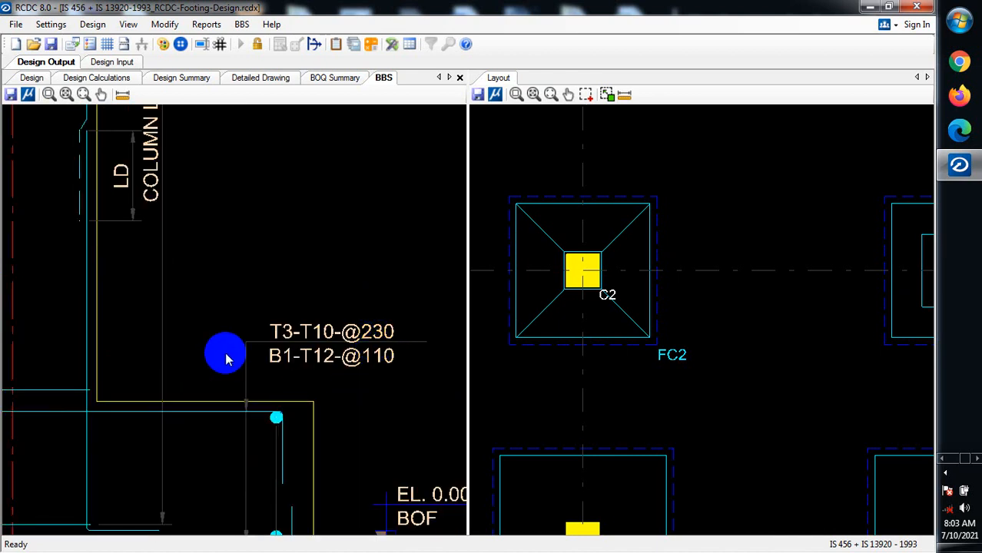
scroll(275, 419, "up", 1)
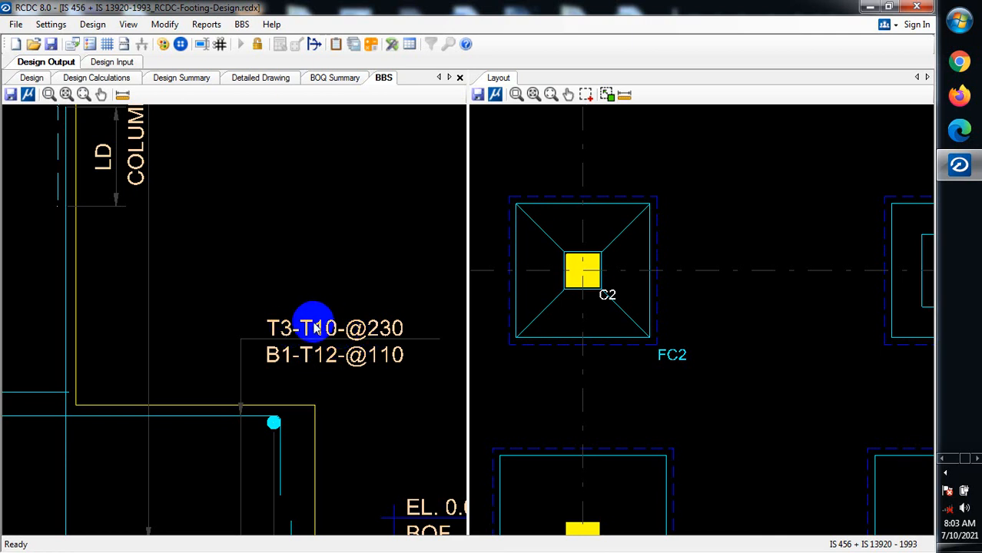
scroll(259, 361, "down", 8)
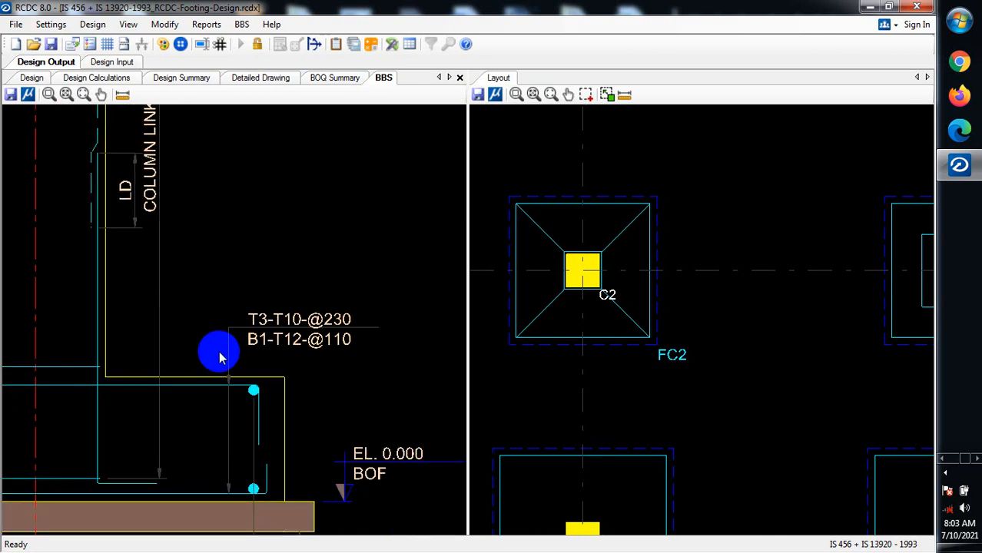
Step: Review footing FC1's bar bending schedule table, checking the bar marks, numbers, diameters, shapes and cutting lengths
scroll(11, 340, "down", 3)
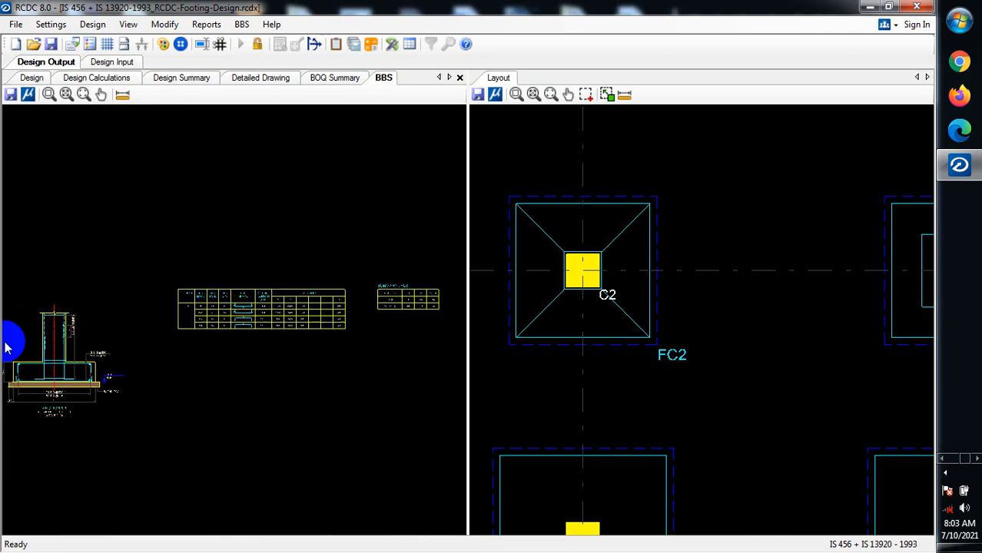
scroll(110, 329, "down", 2)
scroll(142, 321, "up", 3)
scroll(143, 321, "up", 5)
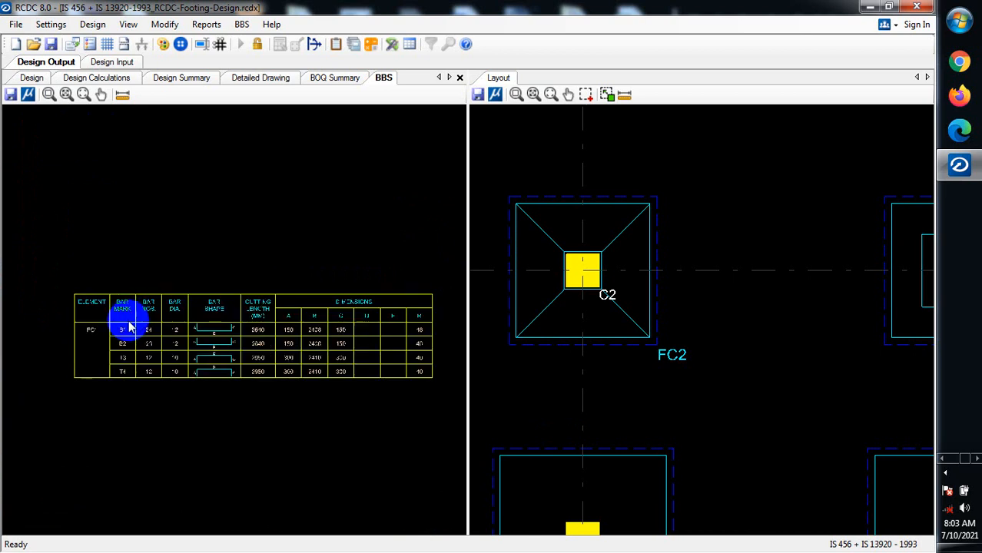
scroll(160, 288, "down", 4)
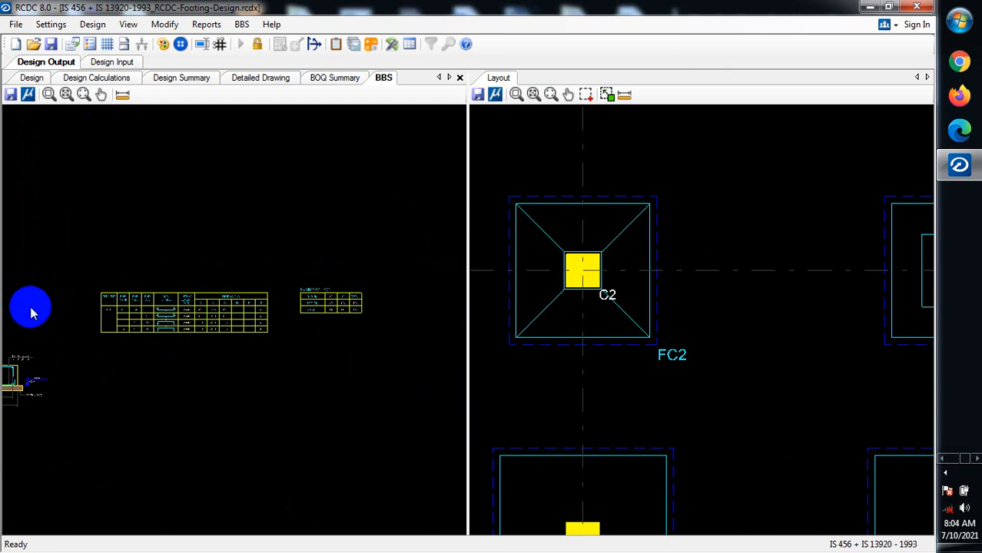
scroll(29, 304, "up", 2)
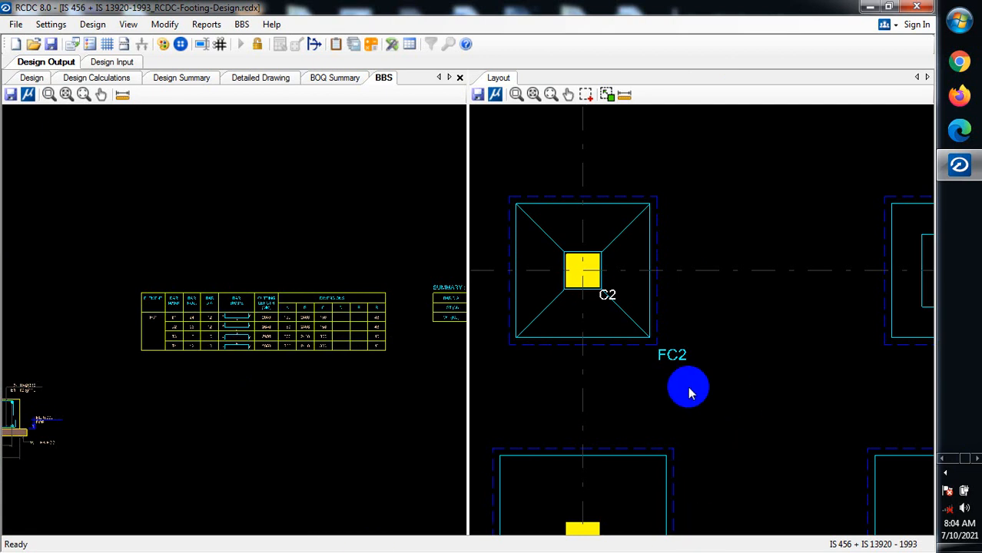
left_click(944, 474)
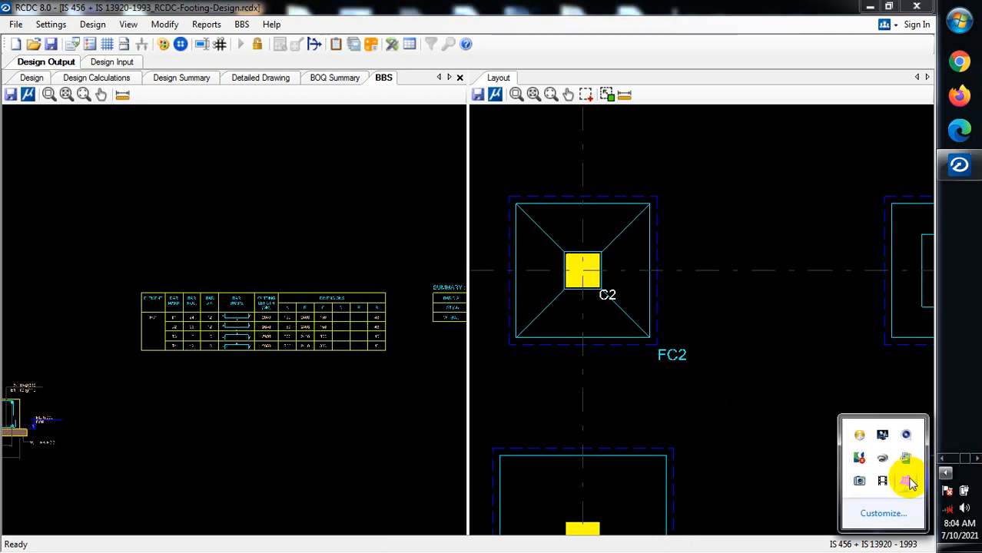
left_click(840, 386)
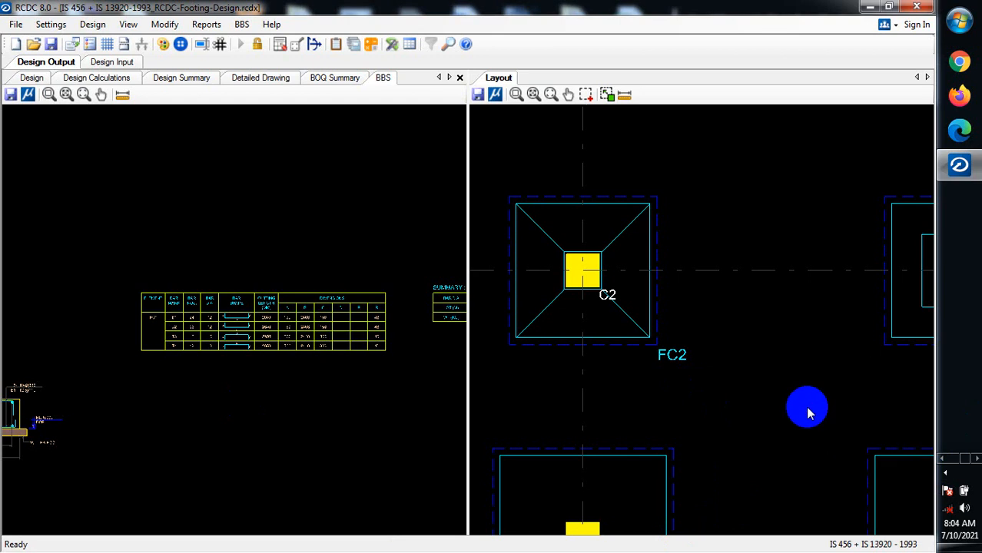
left_click(946, 475)
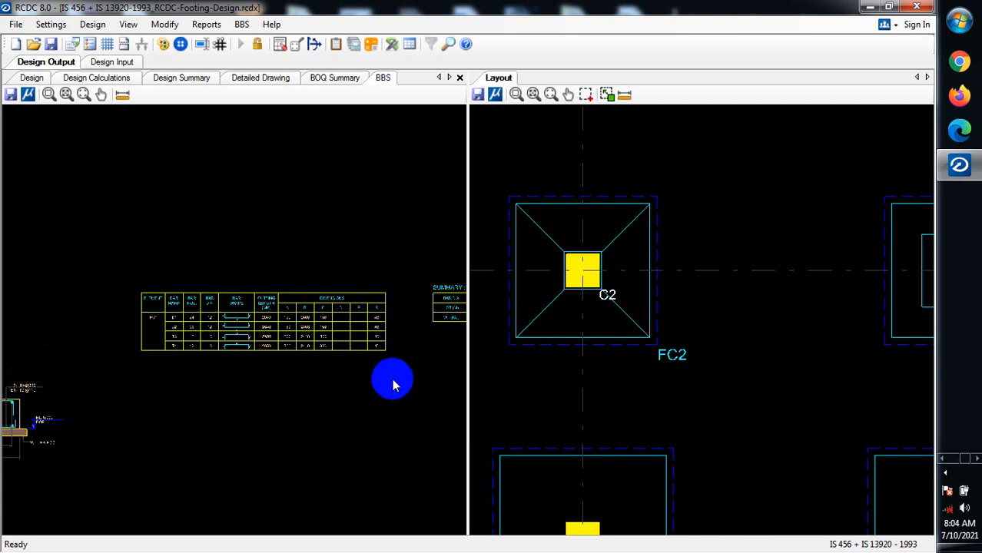
left_click(940, 461)
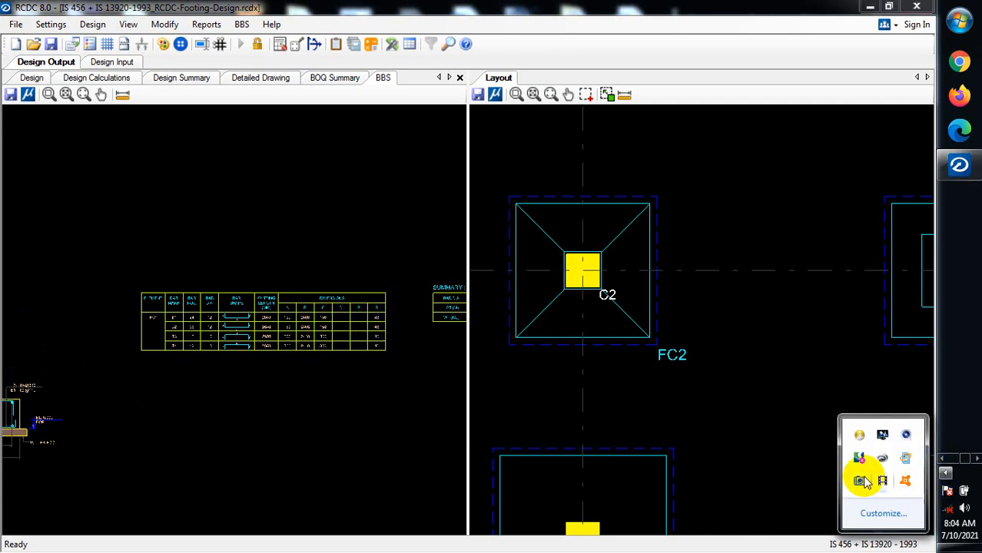